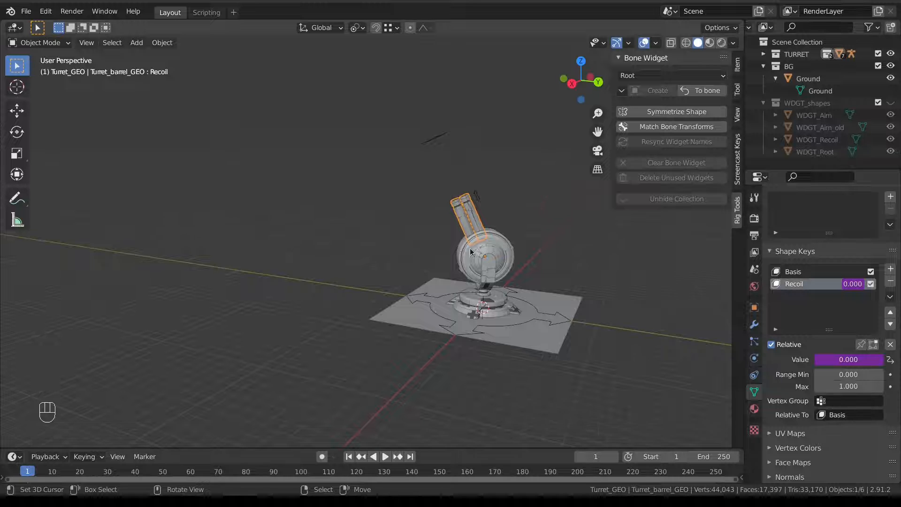
Select all the rig's bones in Pose Mode and clear their rotation and location.
middle_drag(473, 278, 399, 282)
click(450, 321)
right_click(410, 298)
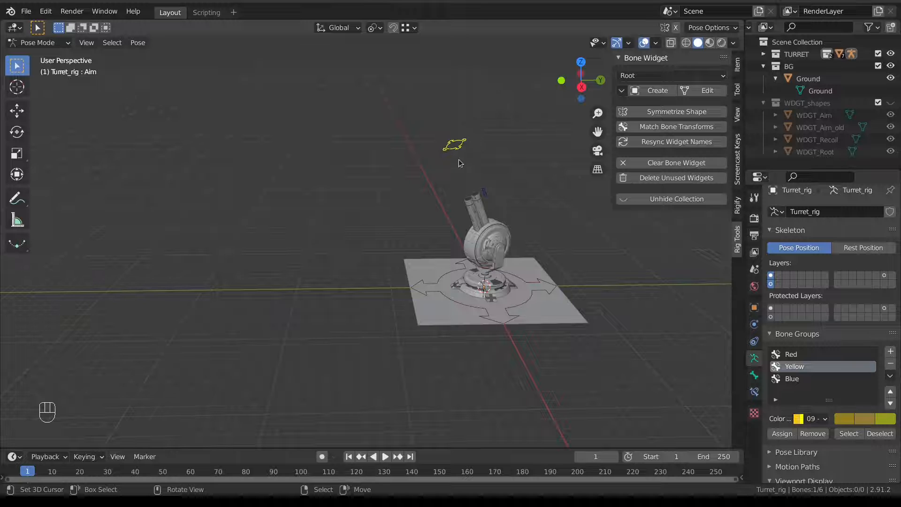
scroll(517, 150, down, 2)
key(a)
key(a)
key(a)
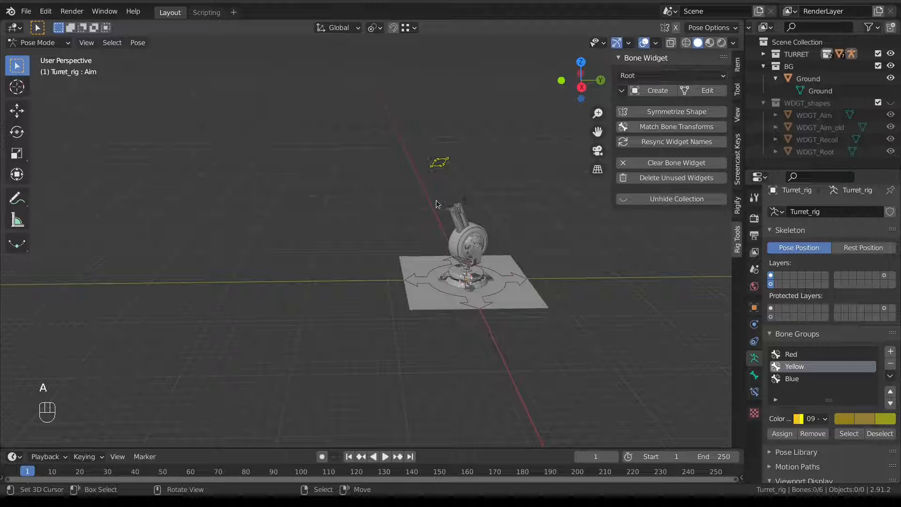
key(alt+r)
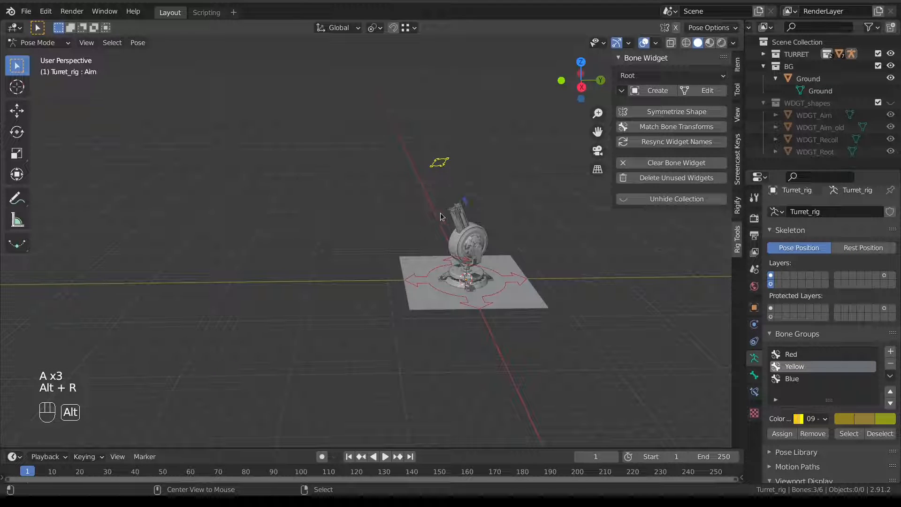
key(alt+g)
Move the Aim bone to several new positions so the turret swings to follow it.
middle_drag(331, 284, 275, 286)
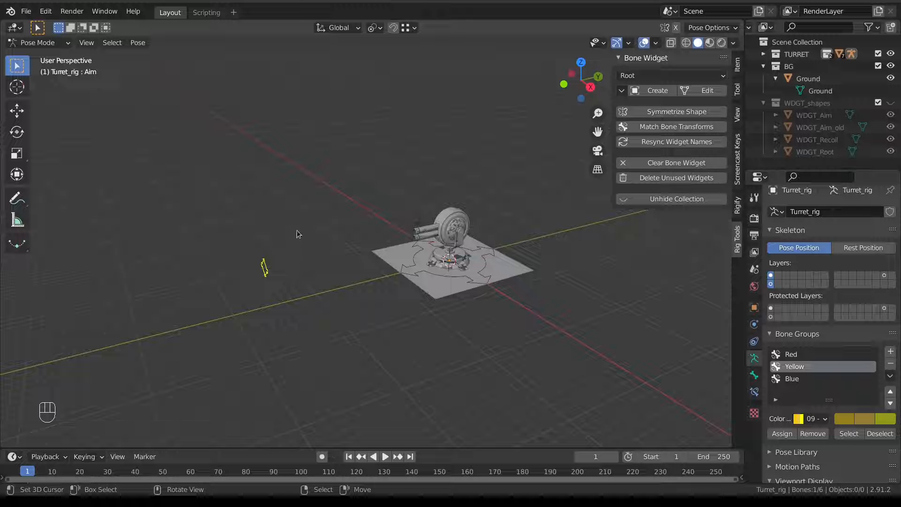
key(KP_7)
key(g)
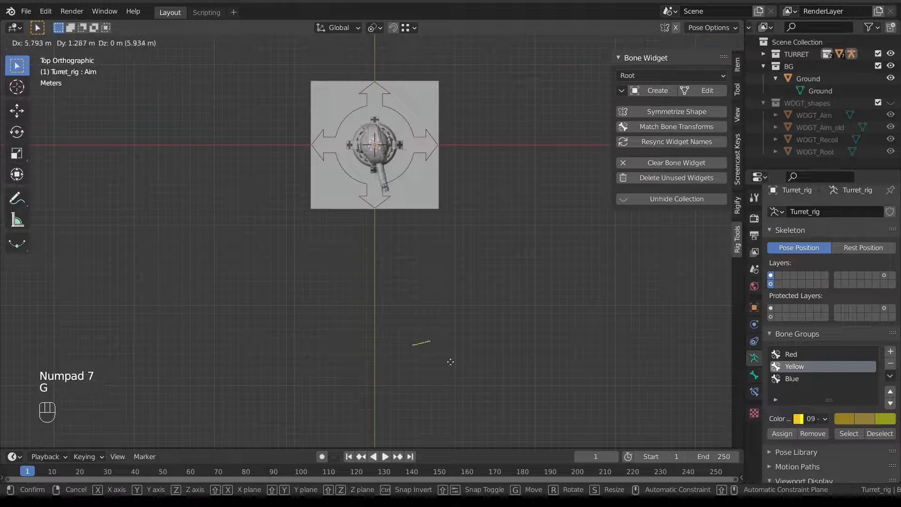
right_click(464, 324)
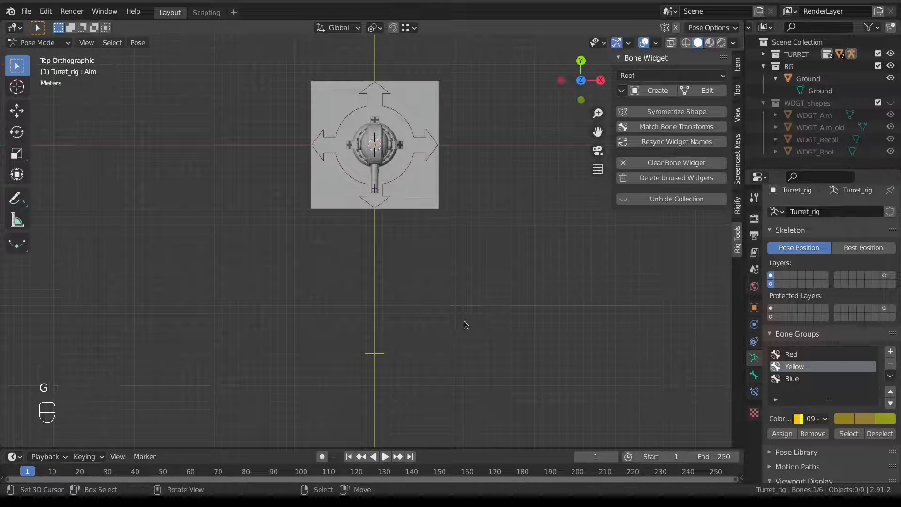
key(g)
click(553, 188)
middle_drag(553, 187, 442, 111)
key(g)
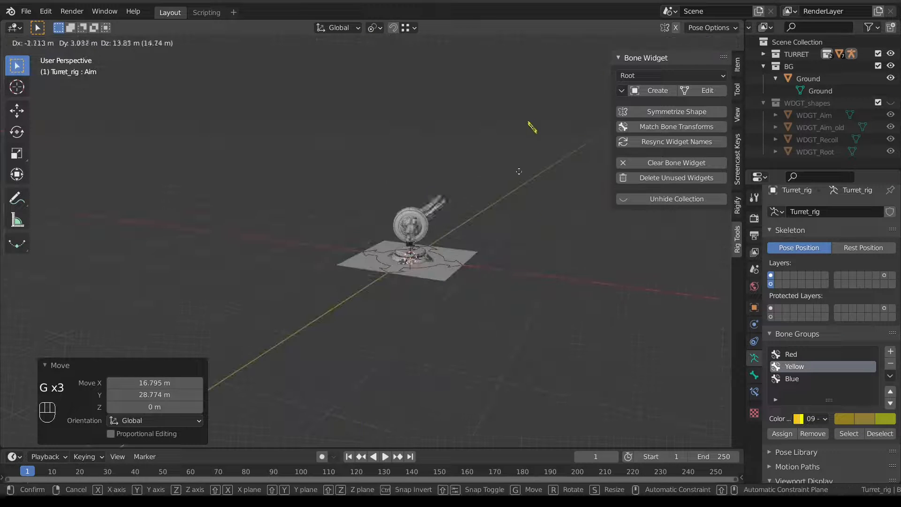
click(519, 171)
middle_drag(519, 171, 409, 219)
key(g)
click(249, 238)
key(g)
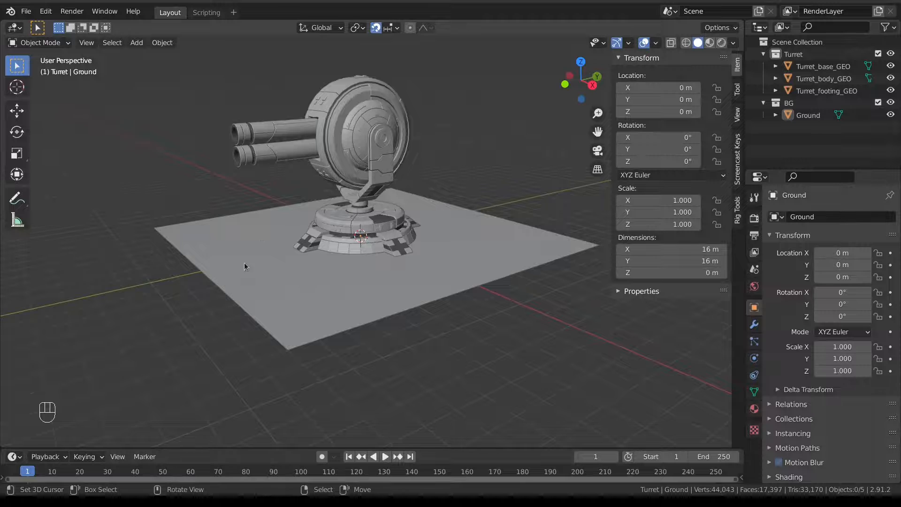
middle_drag(244, 266, 546, 224)
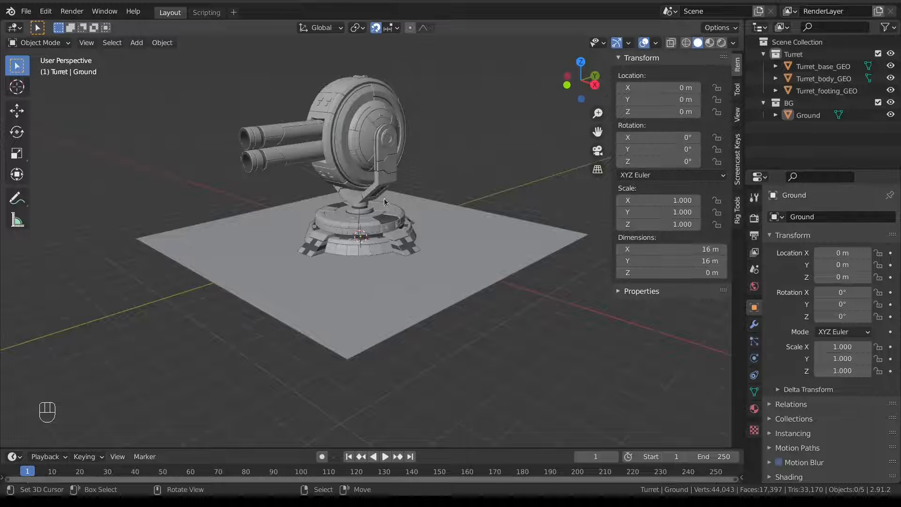
shift+middle_drag(401, 175, 481, 254)
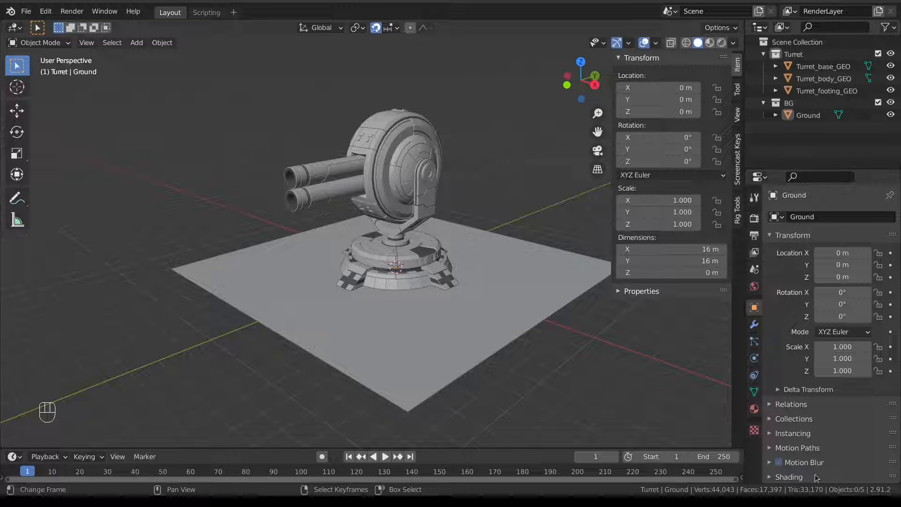
middle_drag(362, 234, 342, 268)
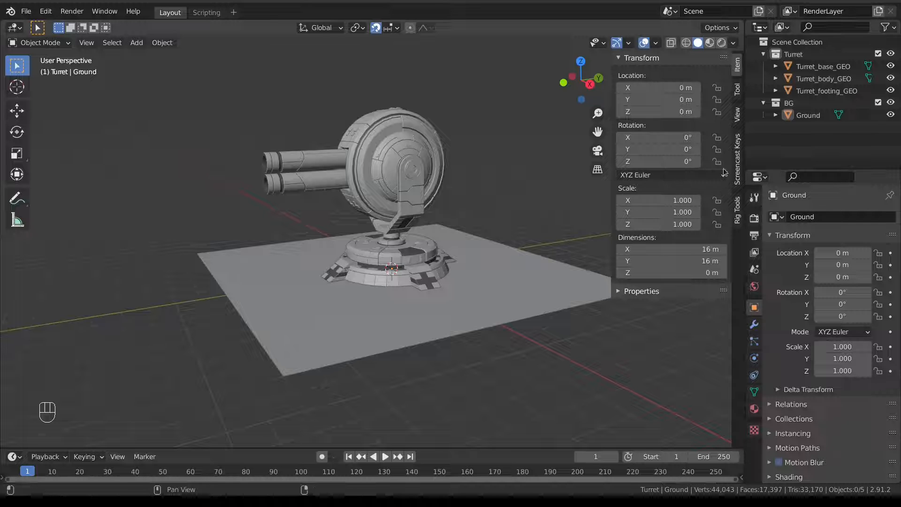
Inspect the Turret collection and the Ground object, revealing its mesh Plane.005.
click(776, 66)
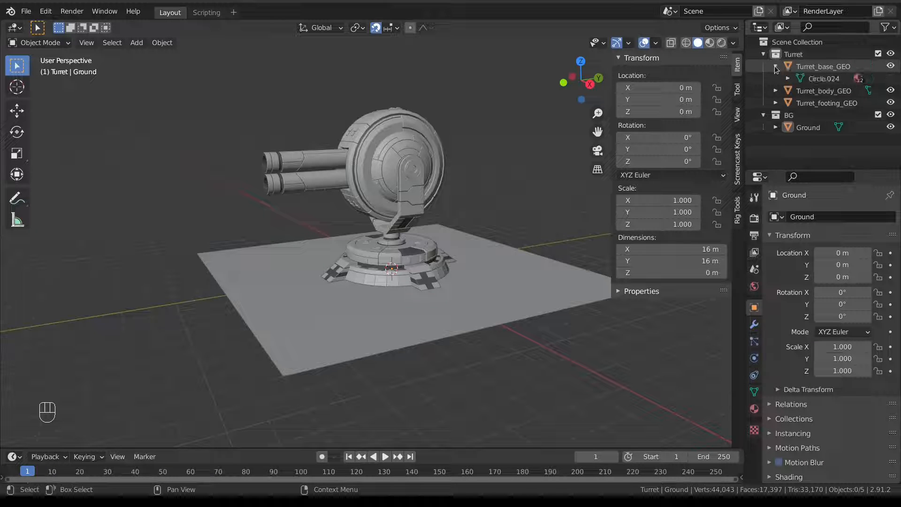
click(776, 66)
click(798, 54)
click(807, 67)
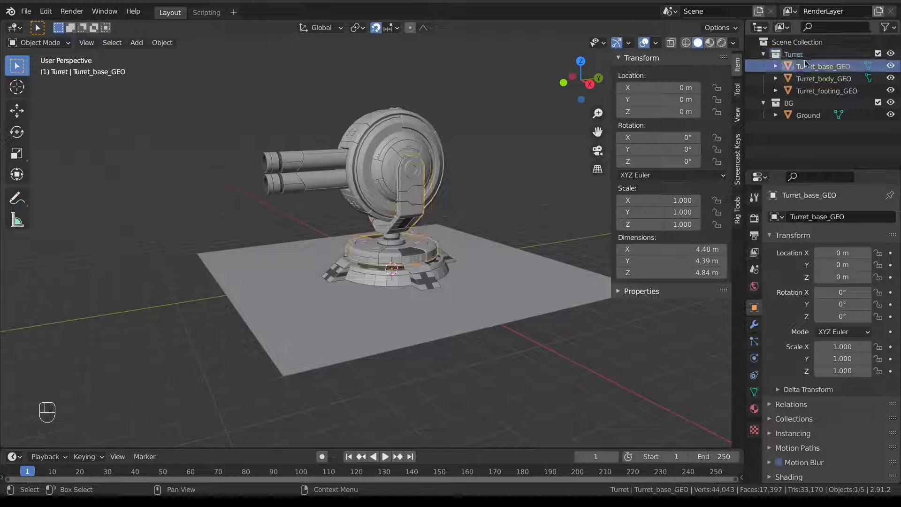
click(799, 55)
click(801, 117)
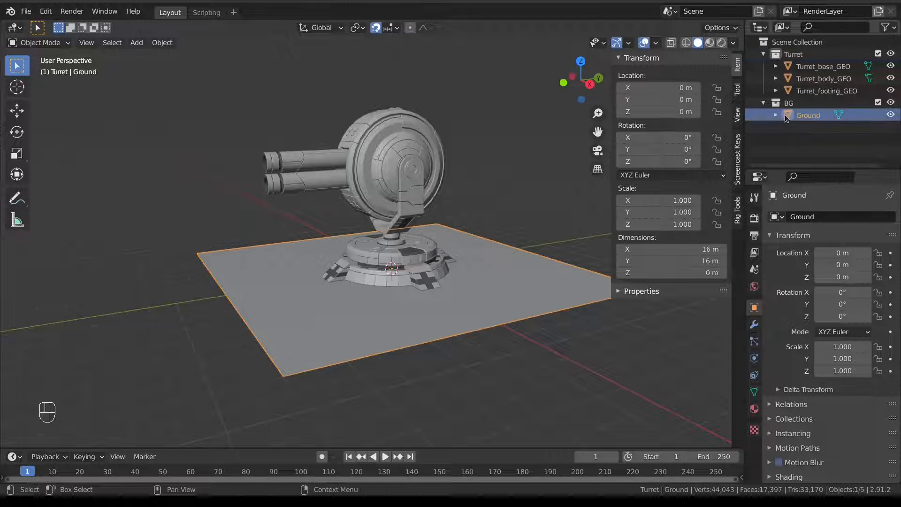
click(776, 114)
click(879, 102)
click(878, 102)
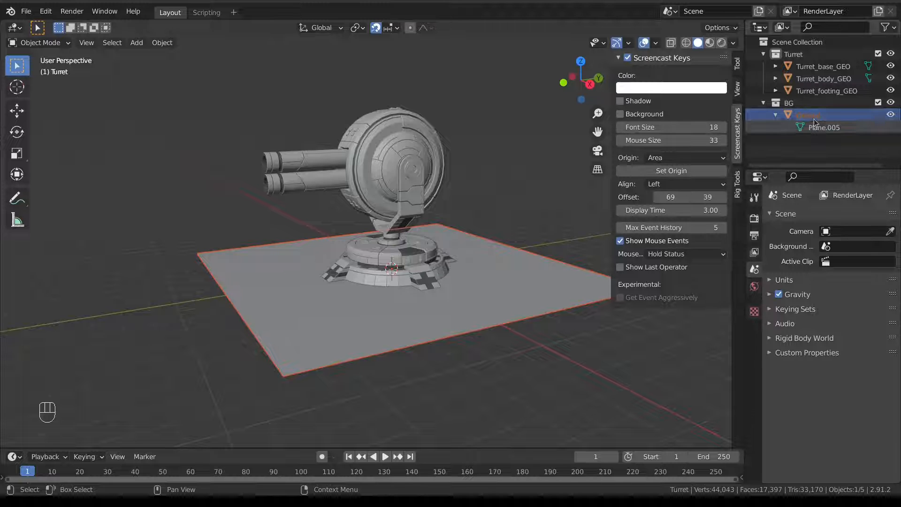
Expand Turret_footing_GEO, Turret_body_GEO and Turret_base_GEO to show their meshes and Turret_barrel_GEO.
click(776, 91)
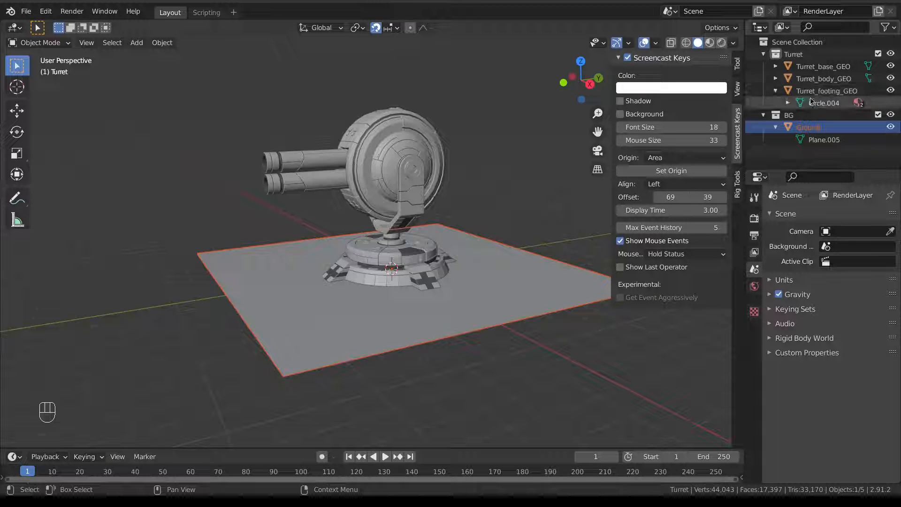
click(776, 79)
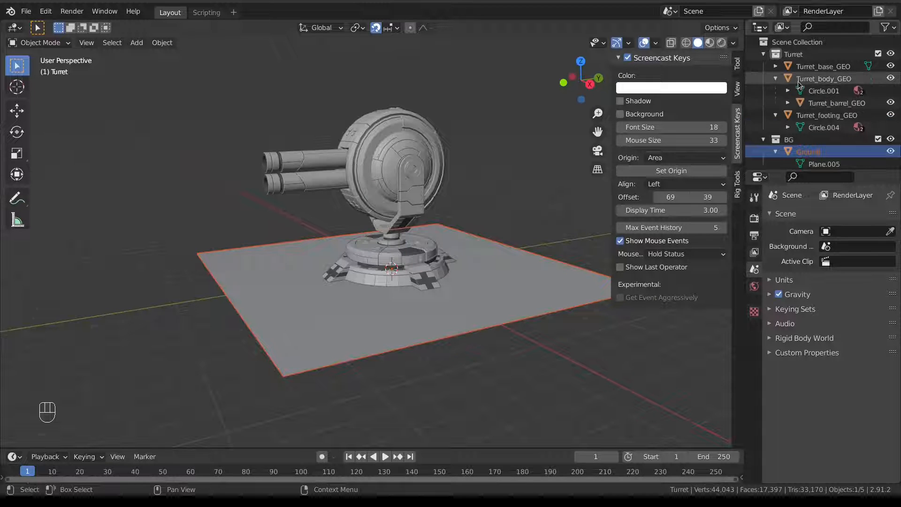
click(776, 67)
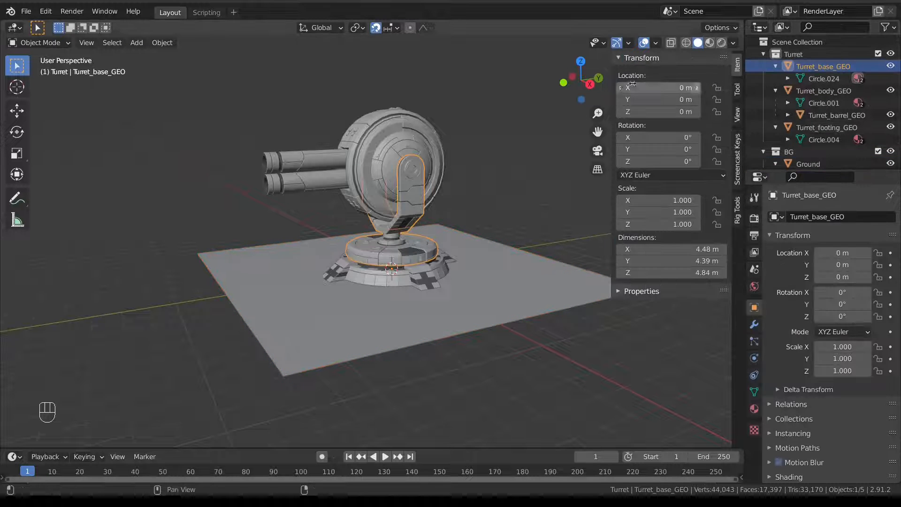
click(822, 66)
Test-move the turret footing without keeping the change, and select Turret_base_GEO.
click(413, 278)
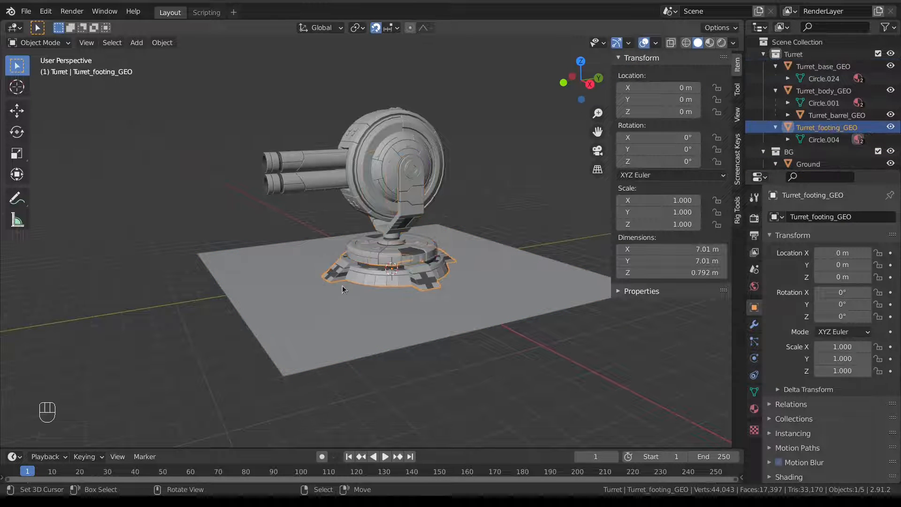
middle_drag(343, 287, 347, 306)
key(g)
right_click(402, 273)
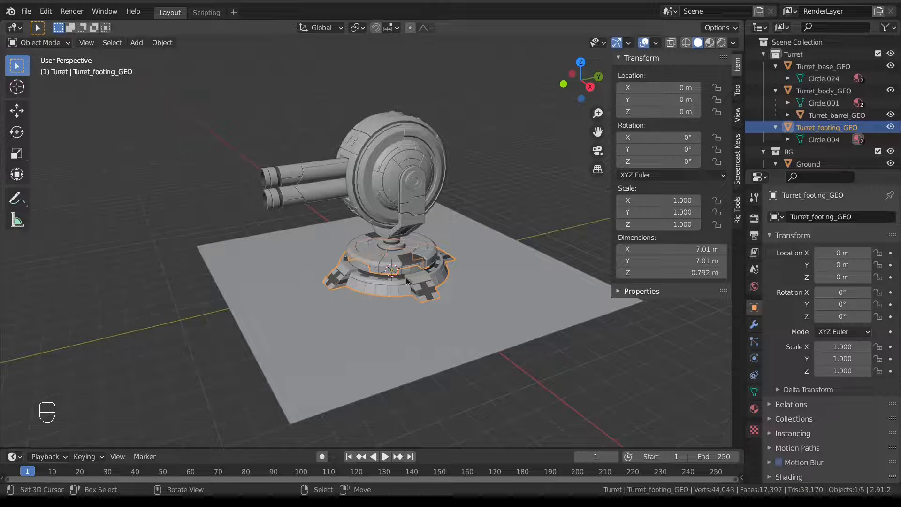
middle_drag(428, 287, 361, 255)
click(360, 255)
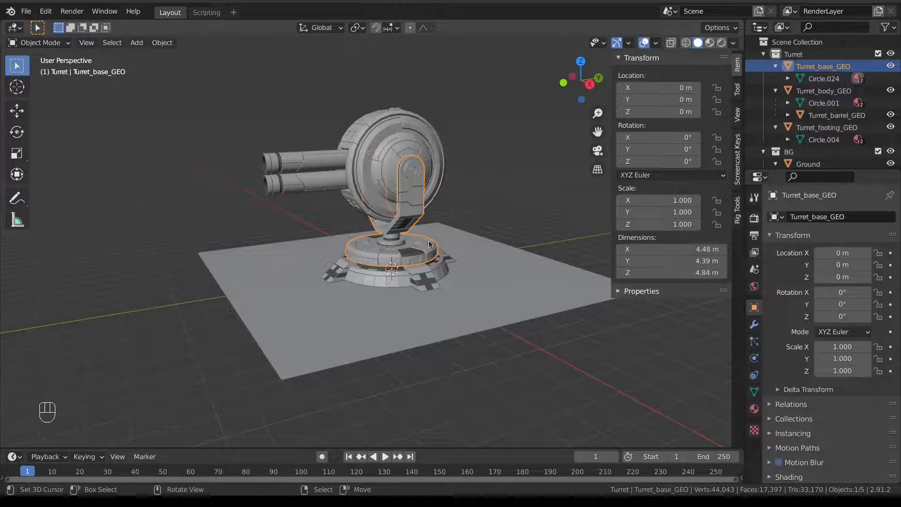
Parent Turret_body_GEO to Turret_base_GEO using Ctrl+P > Object.
key(r)
key(z)
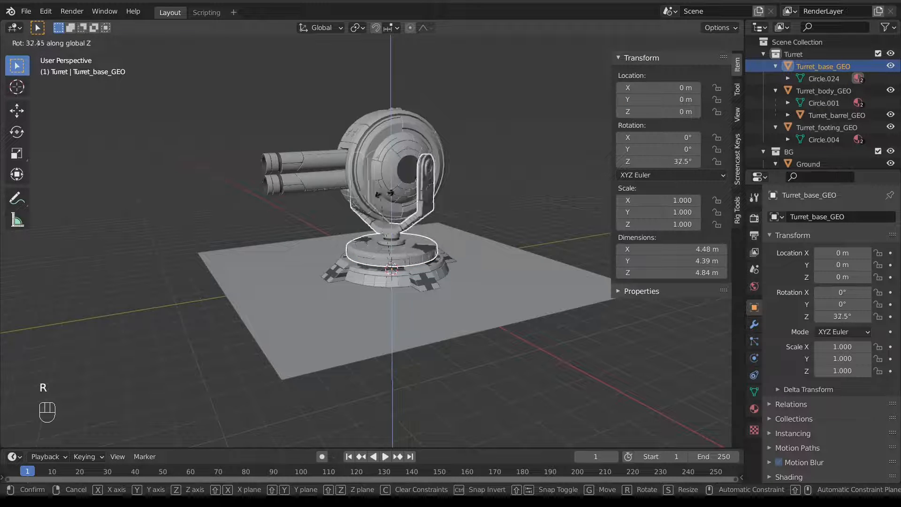
click(410, 190)
click(409, 169)
shift+click(410, 171)
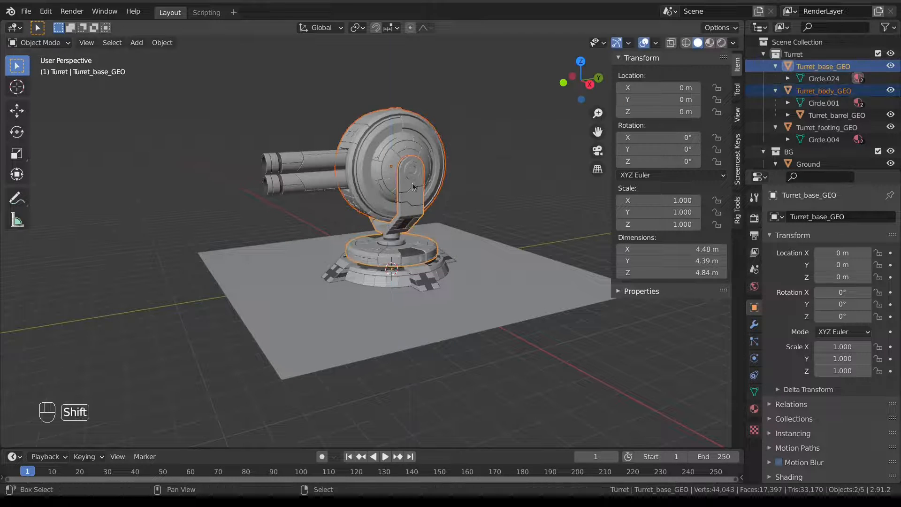
key(ctrl+p)
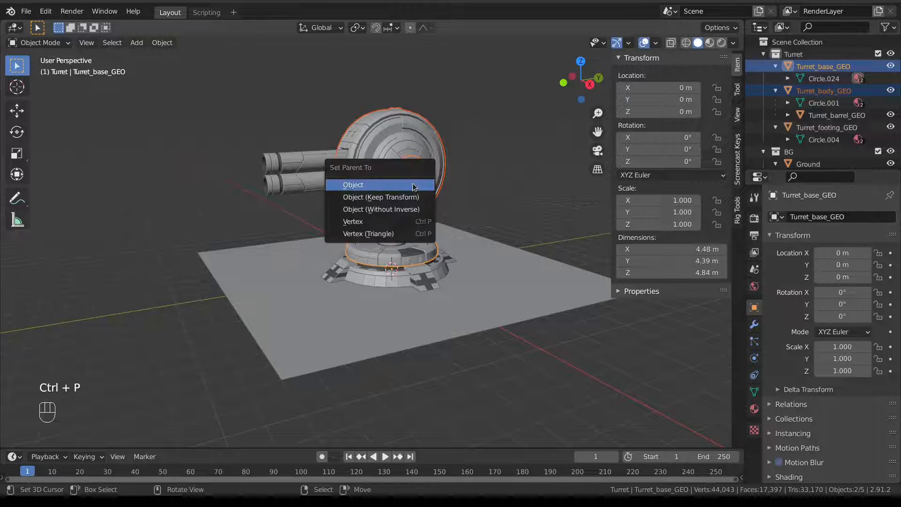
click(412, 187)
Test the parenting by rotating the base around Z and the body around X, cancelling both.
right_click(387, 259)
right_click(387, 254)
key(r)
key(z)
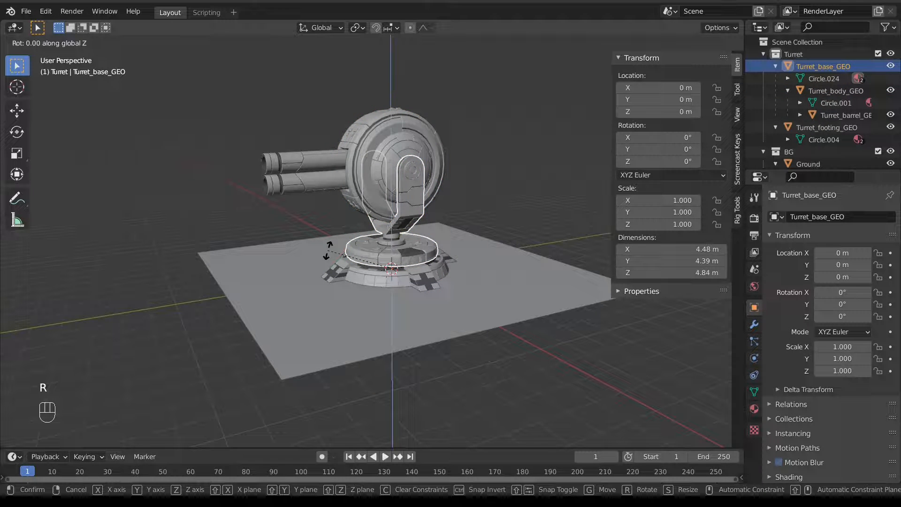
key(z)
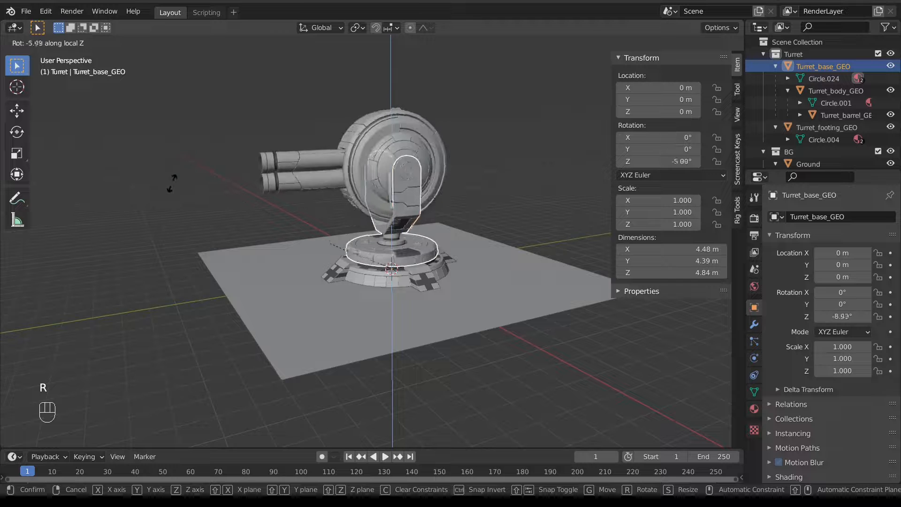
right_click(171, 183)
right_click(354, 128)
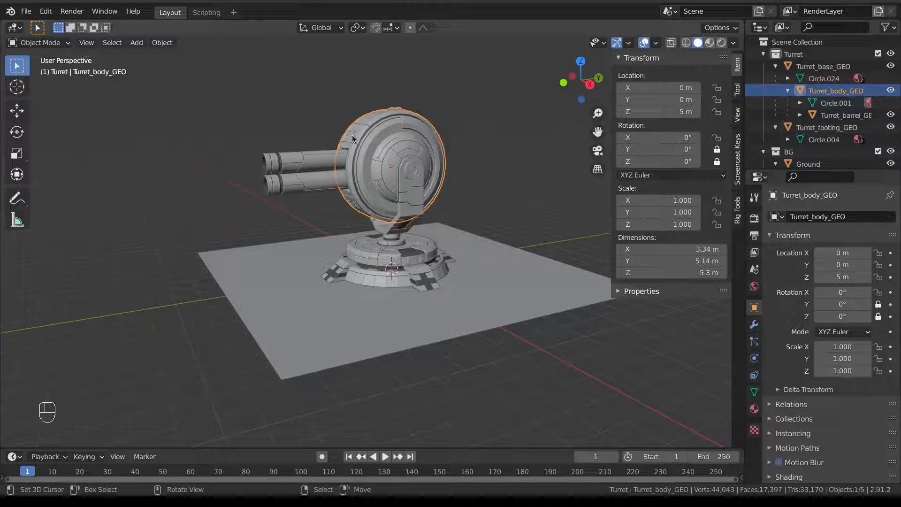
key(r)
key(x)
right_click(369, 130)
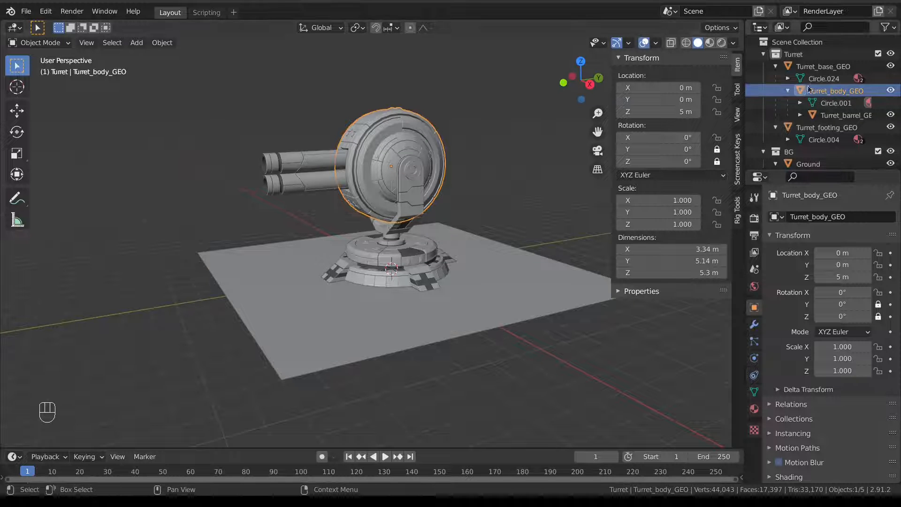
Rename the Turret collection to TURRET.
click(814, 67)
double_click(812, 55)
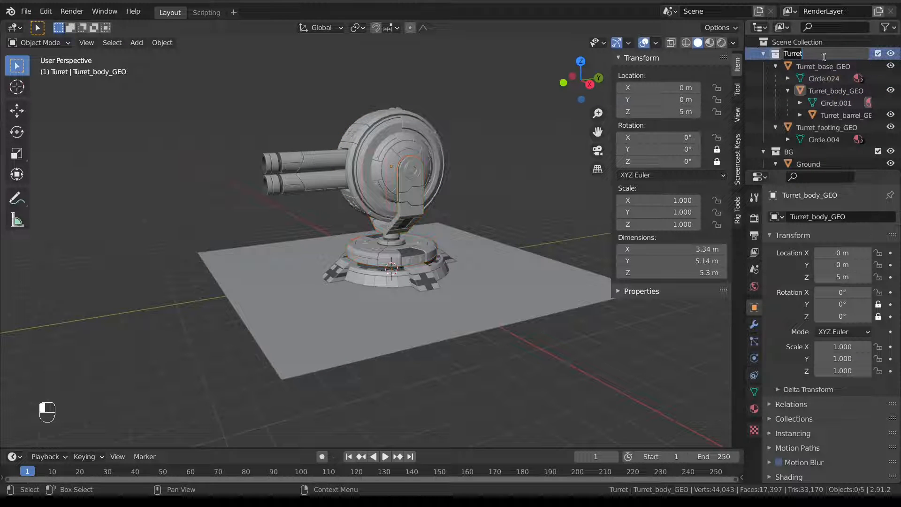
key(shift)
text(TU)
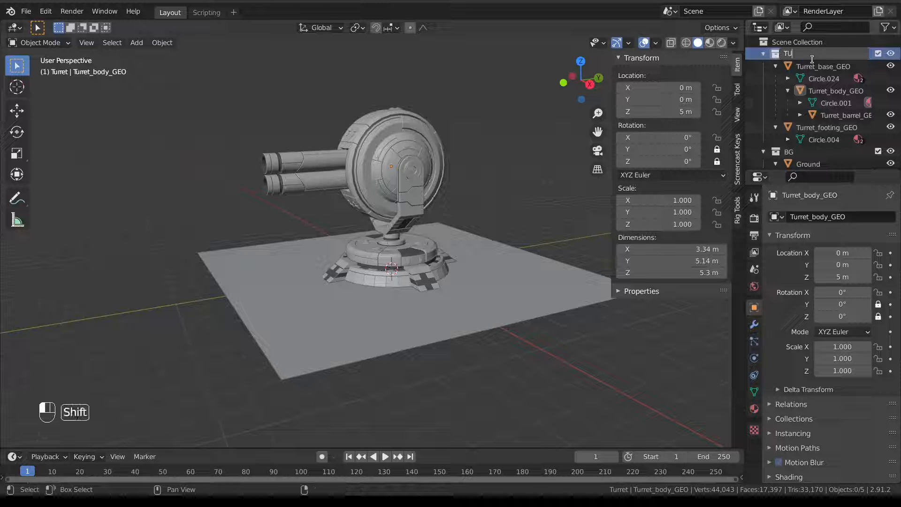
text(RRET)
key(Return)
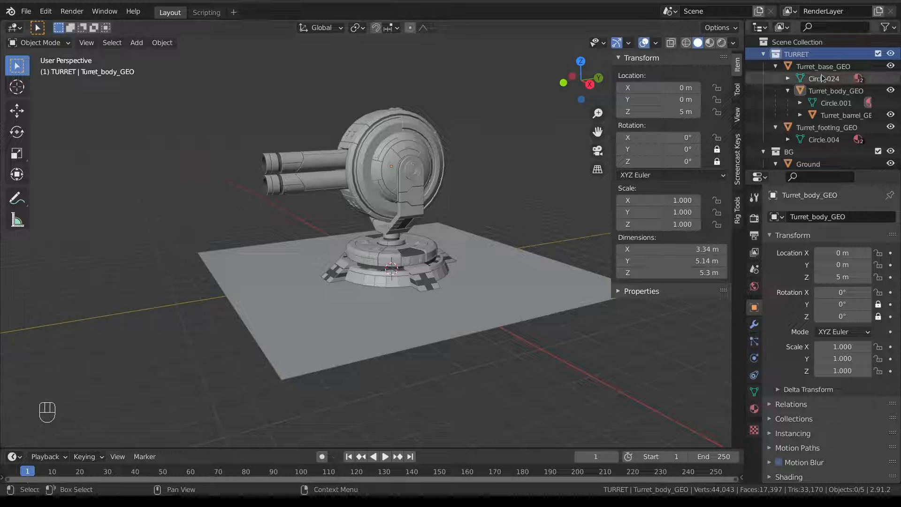
Add two new collections inside TURRET named Turret_rig and Turret_GEO.
middle_drag(891, 29, 867, 29)
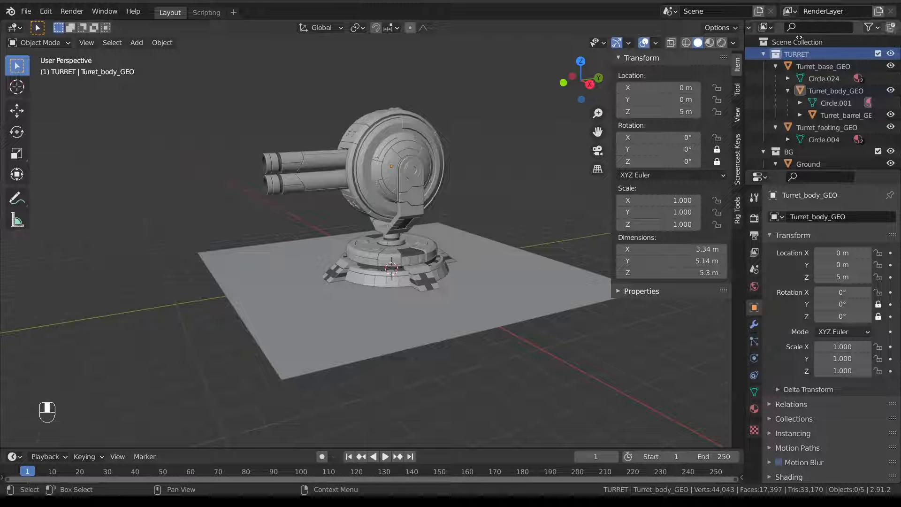
click(891, 28)
double_click(819, 66)
text(T)
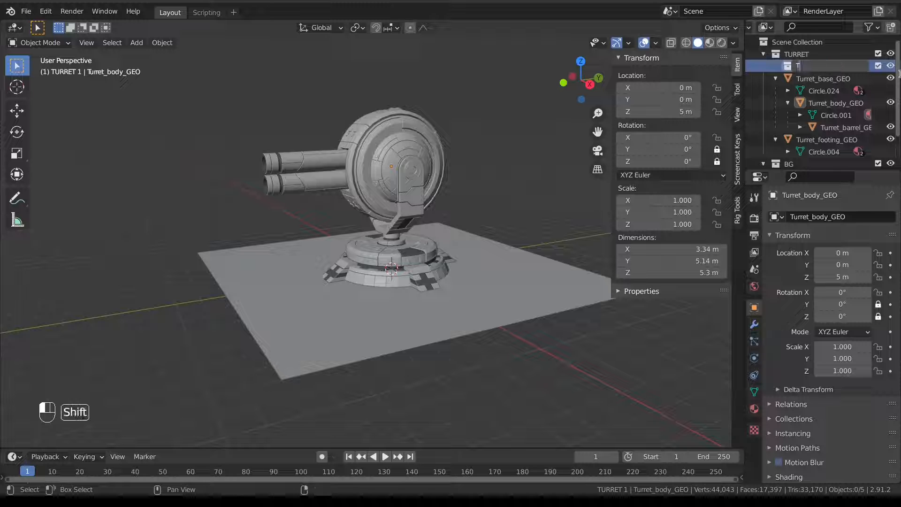
text(urret_rig)
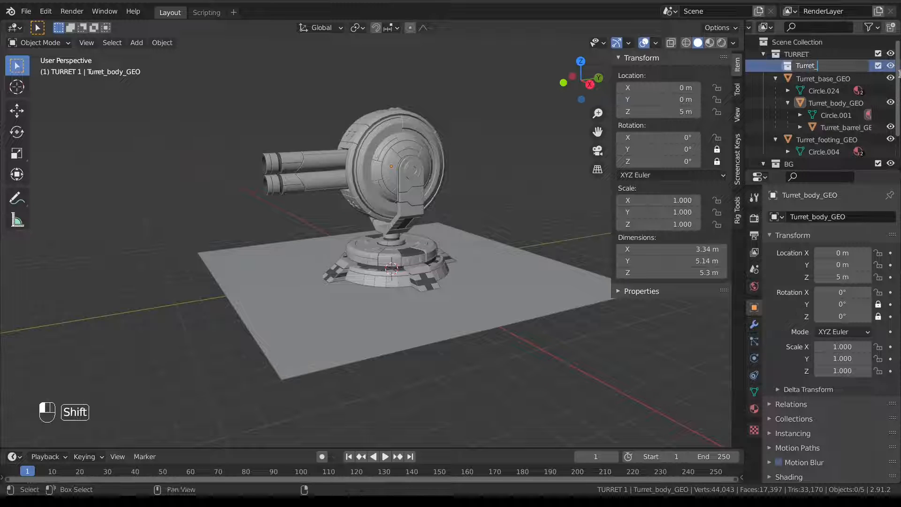
key(Return)
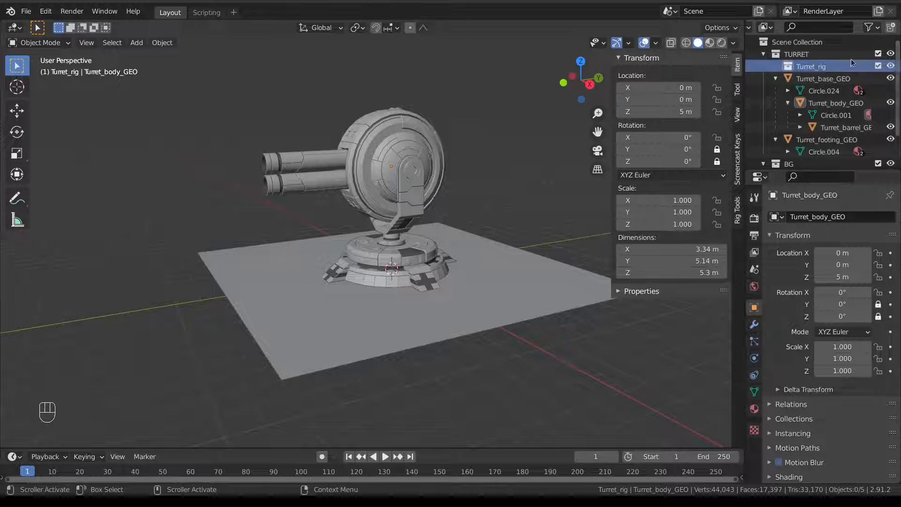
click(823, 54)
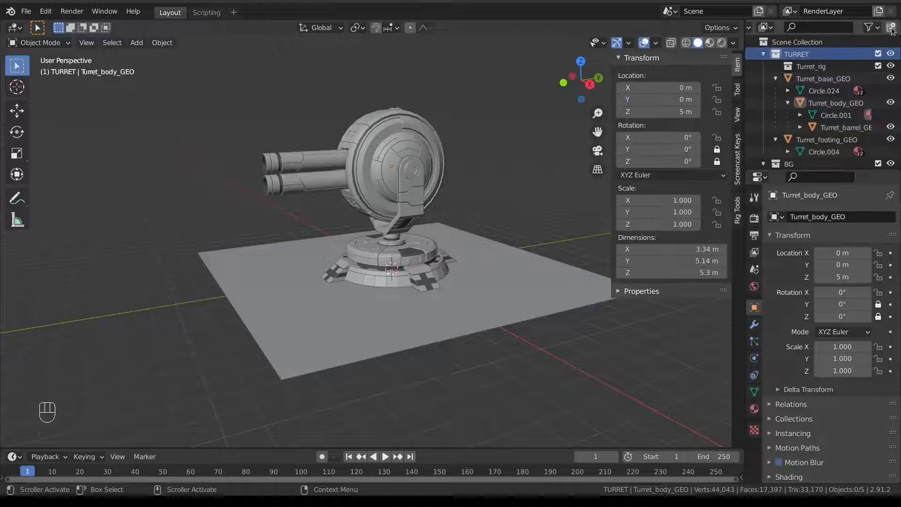
click(891, 27)
double_click(835, 78)
text(Tu)
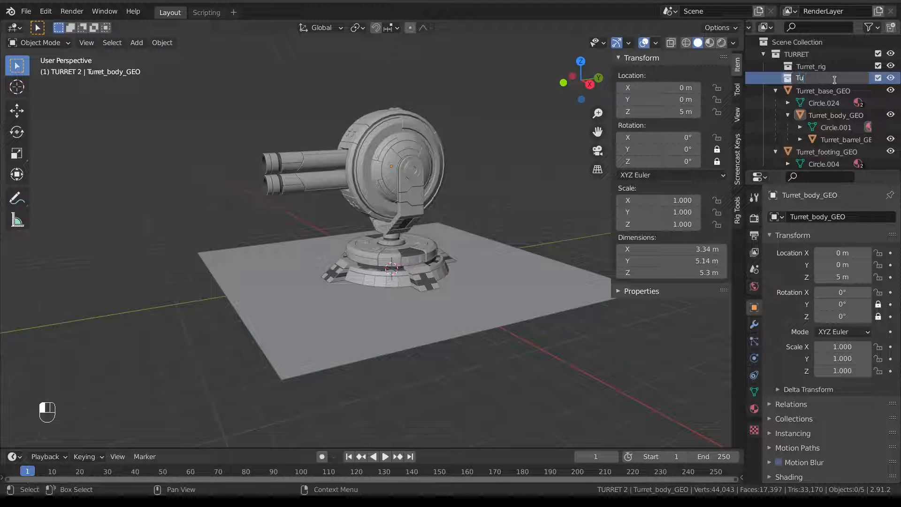
text(rret_GEO)
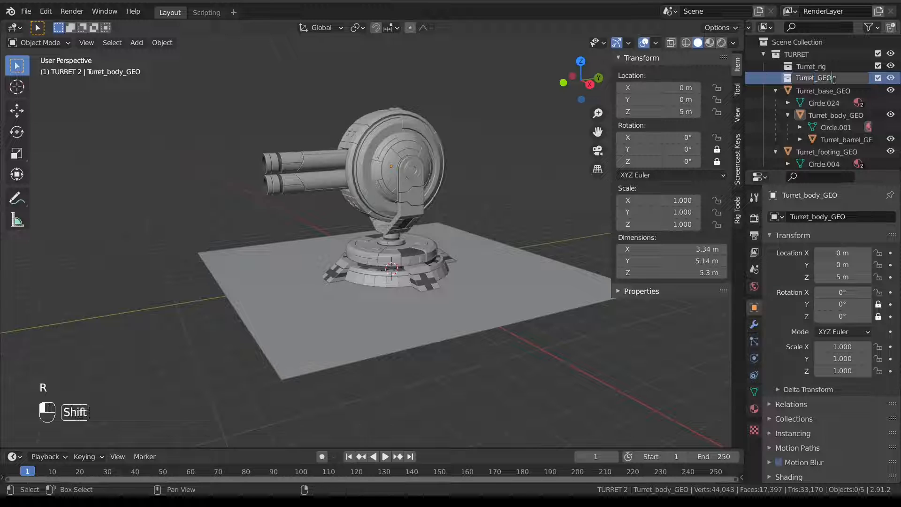
key(Return)
Select all the turret geometry objects in the Outliner for moving into Turret_GEO.
click(844, 92)
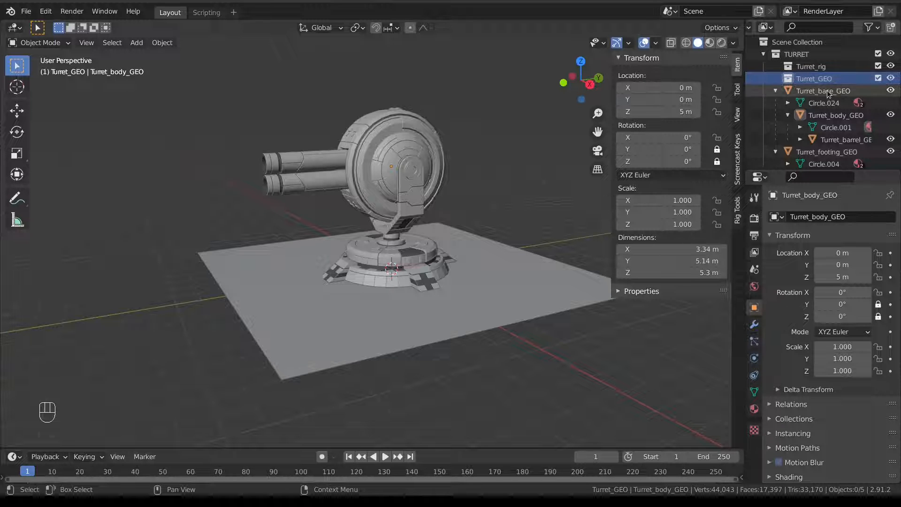
scroll(840, 101, down, 3)
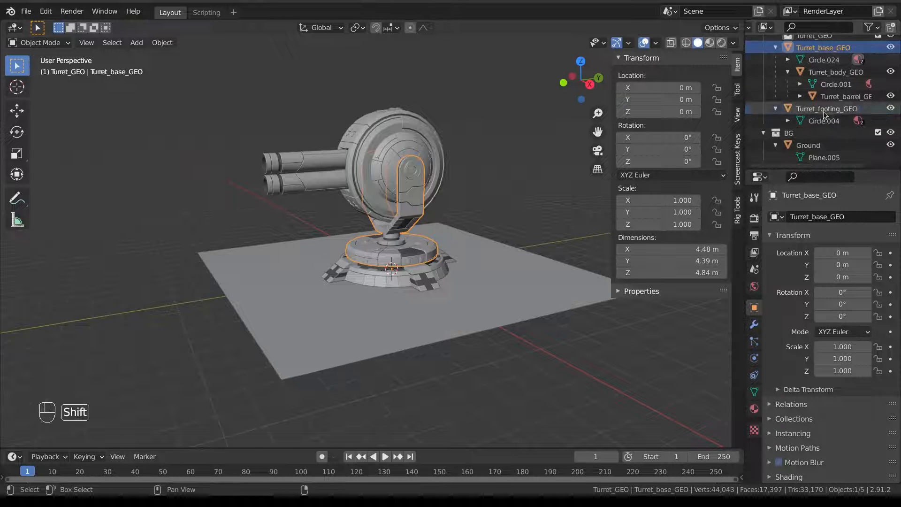
shift+click(834, 109)
scroll(838, 81, up, 3)
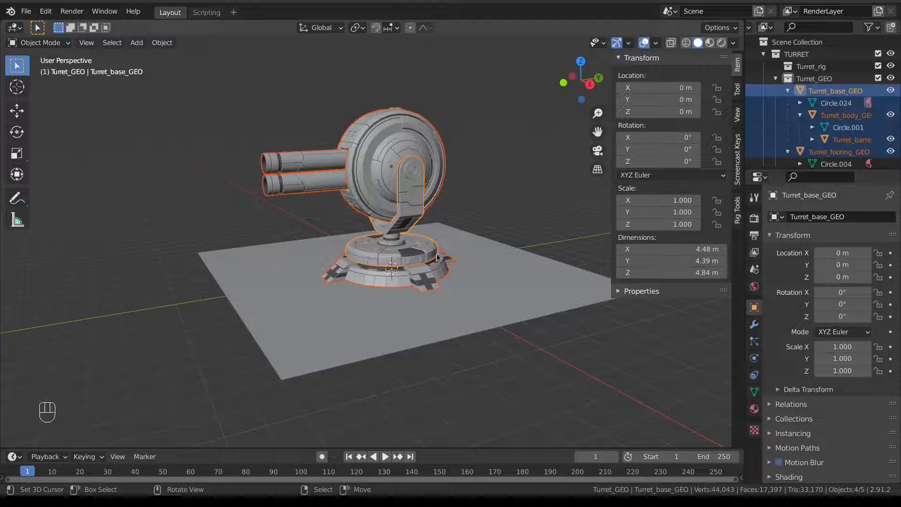
Add a Single Bone armature at the origin from the front orthographic view.
key(KP_1)
key(shift+a)
mouse_move(437, 254)
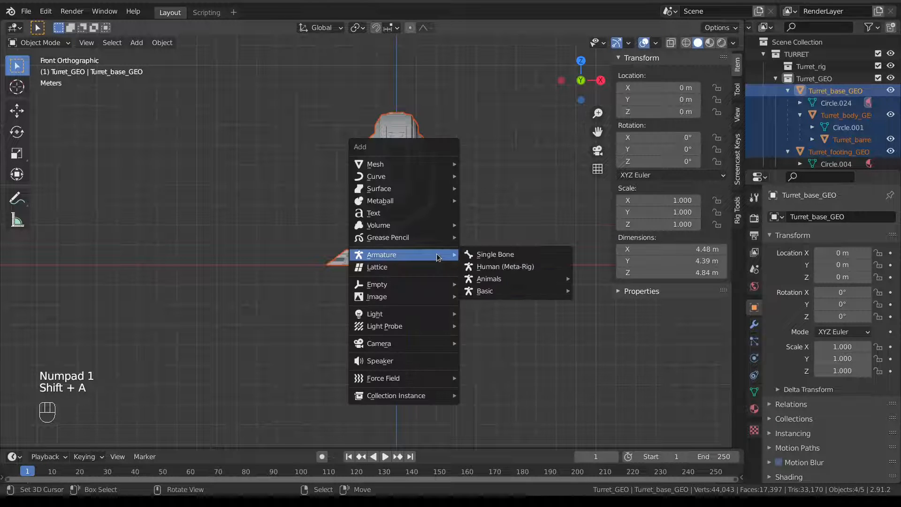
click(490, 255)
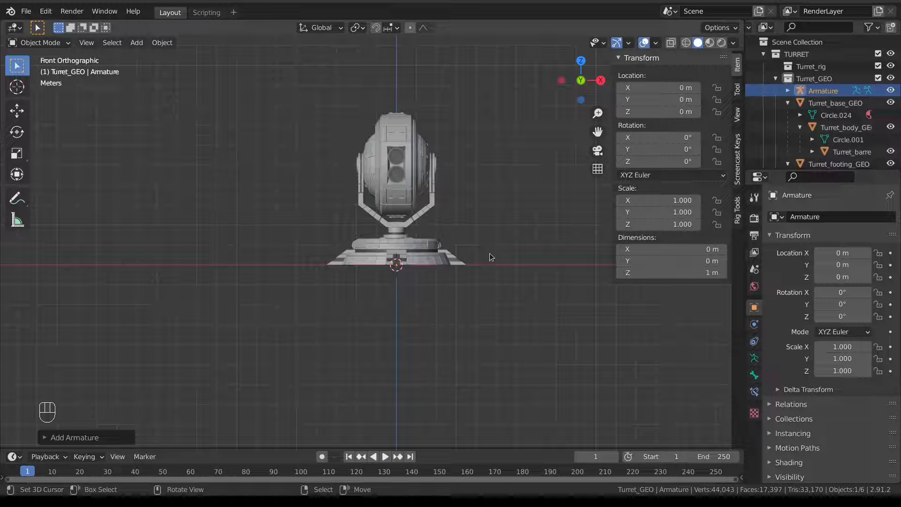
middle_drag(461, 223, 402, 242)
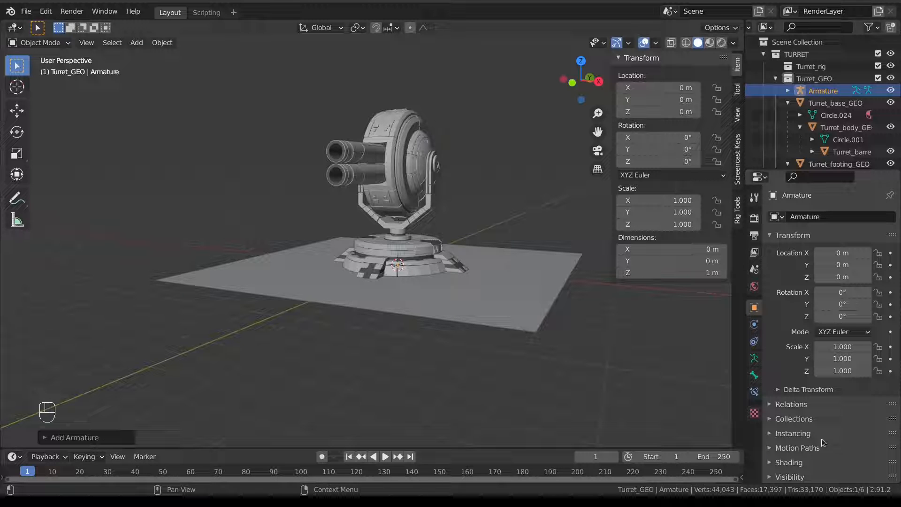
Set the armature object's Viewport Display to Wire with In Front enabled.
scroll(815, 458, down, 2)
click(831, 462)
scroll(830, 451, down, 4)
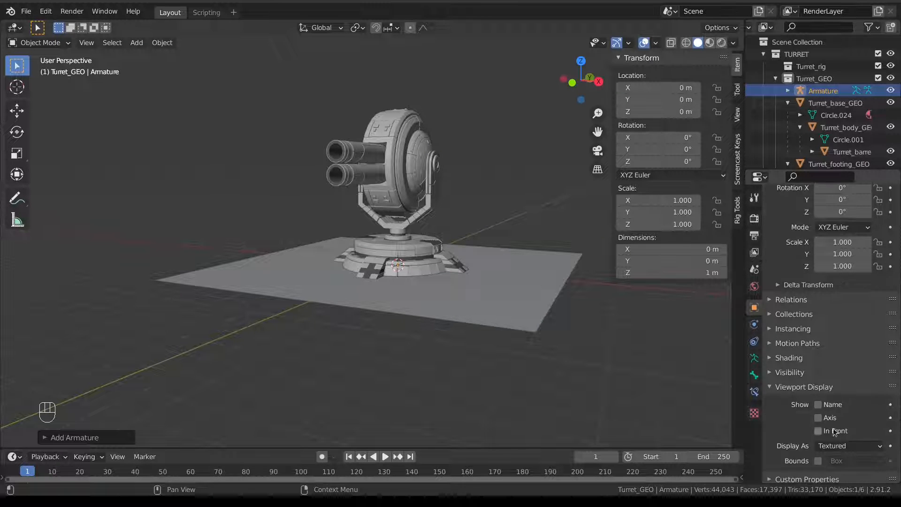
click(830, 447)
click(842, 421)
click(821, 432)
middle_drag(433, 284, 374, 292)
Enable bone Names and Axes in the Armature data's Viewport Display settings.
click(756, 358)
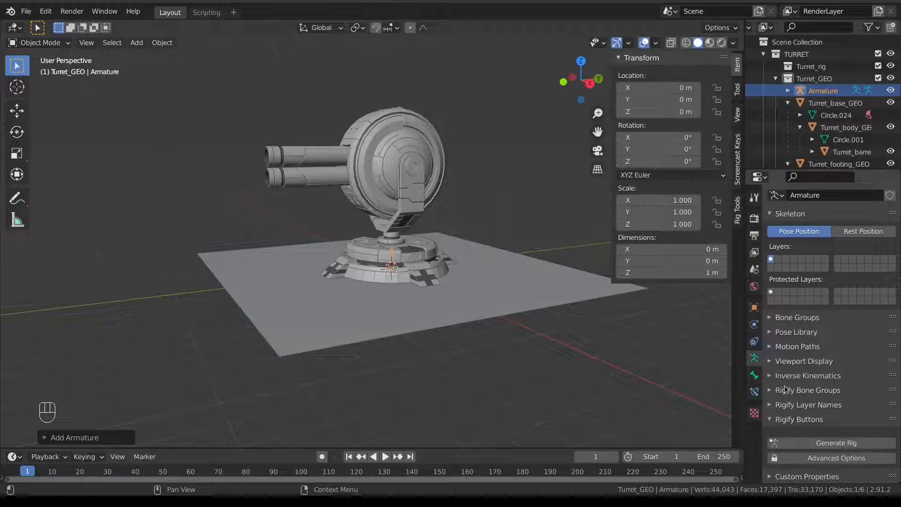
click(804, 362)
click(819, 407)
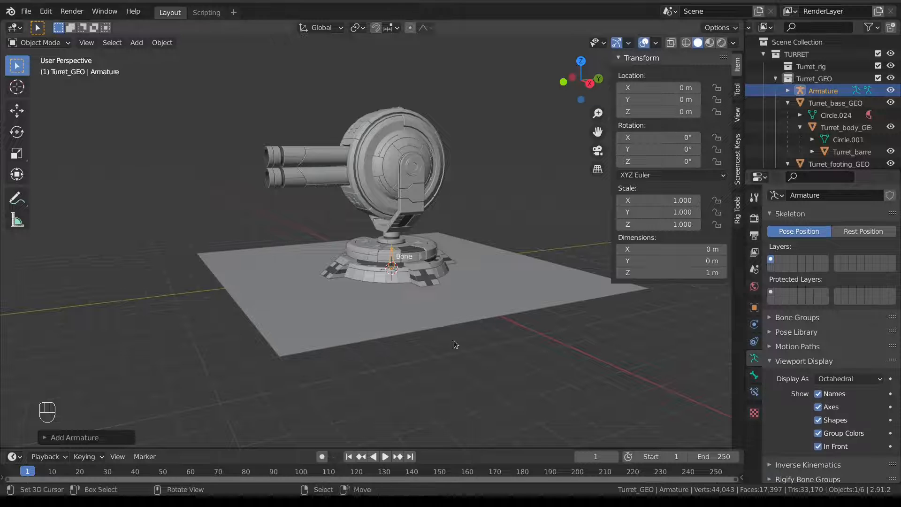
scroll(396, 269, up, 3)
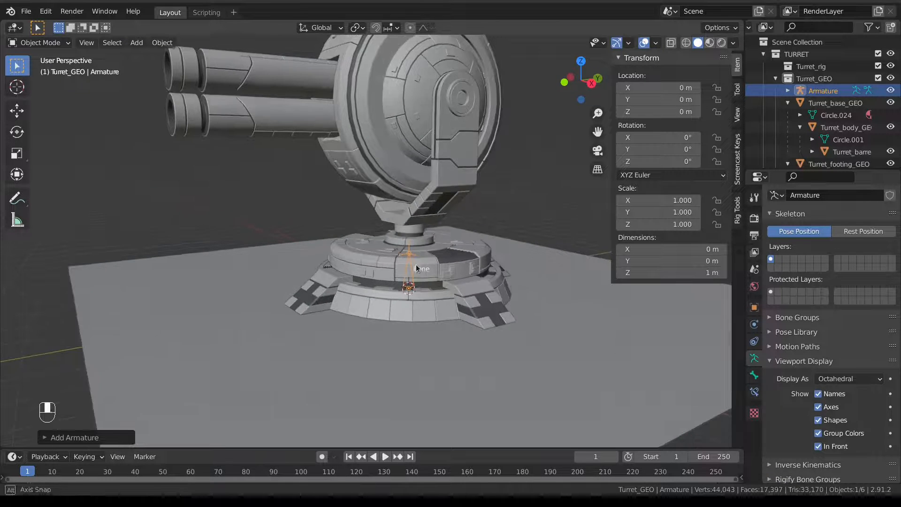
Drag the Armature into the Turret_rig collection and rename the object Turret_rig.
key(KP_3)
shift+middle_drag(415, 257, 386, 341)
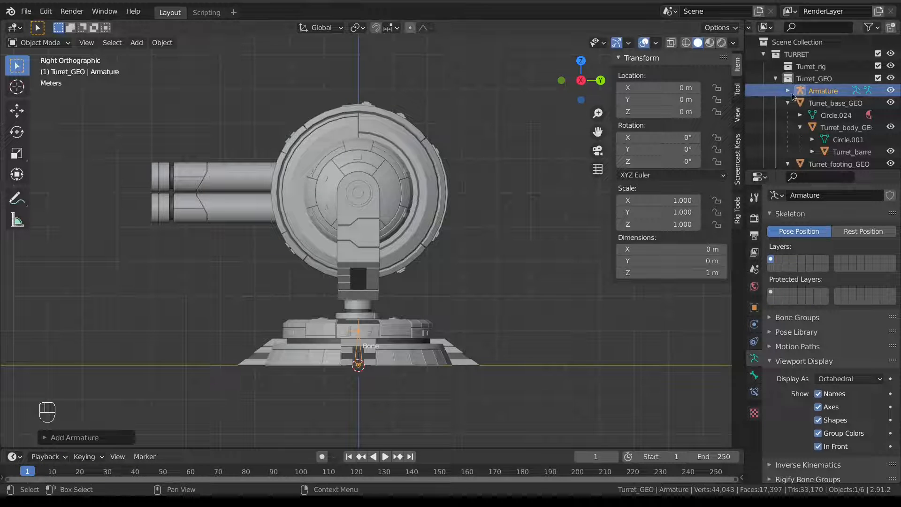
drag(813, 91, 800, 66)
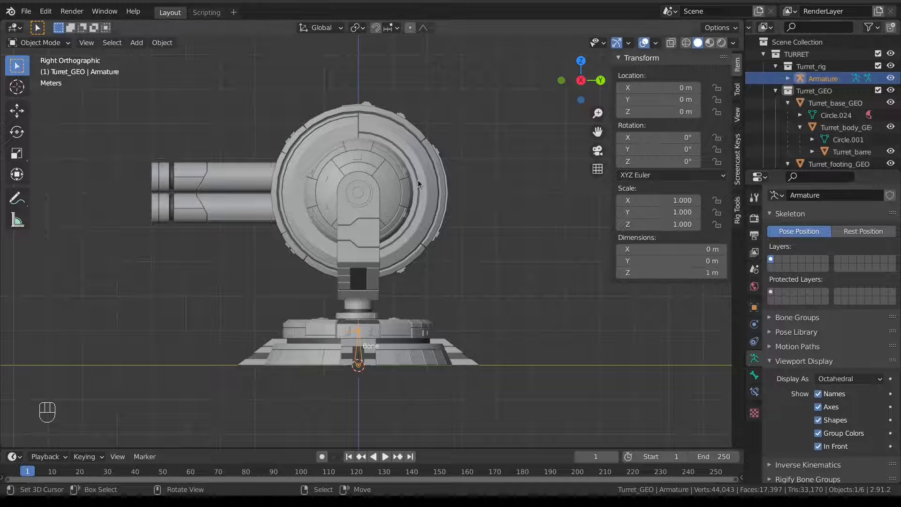
key(F2)
text(Turret)
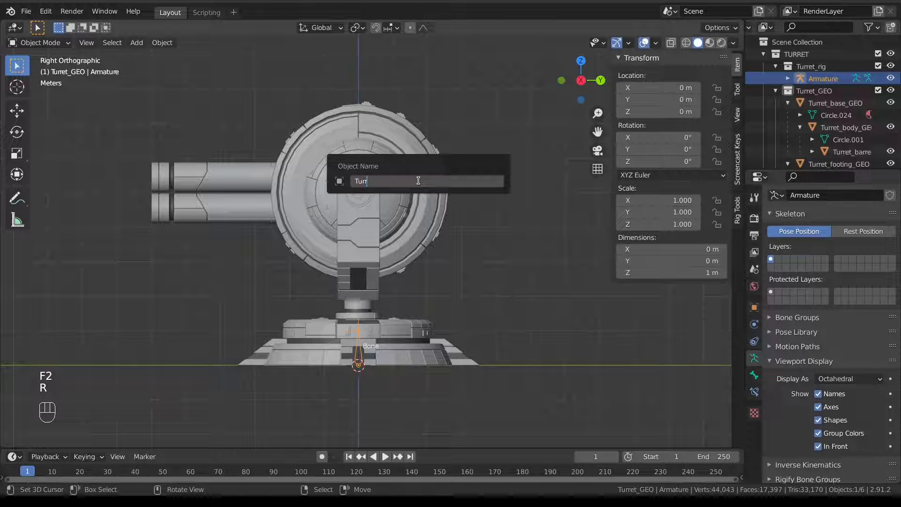
text(_rig)
key(Return)
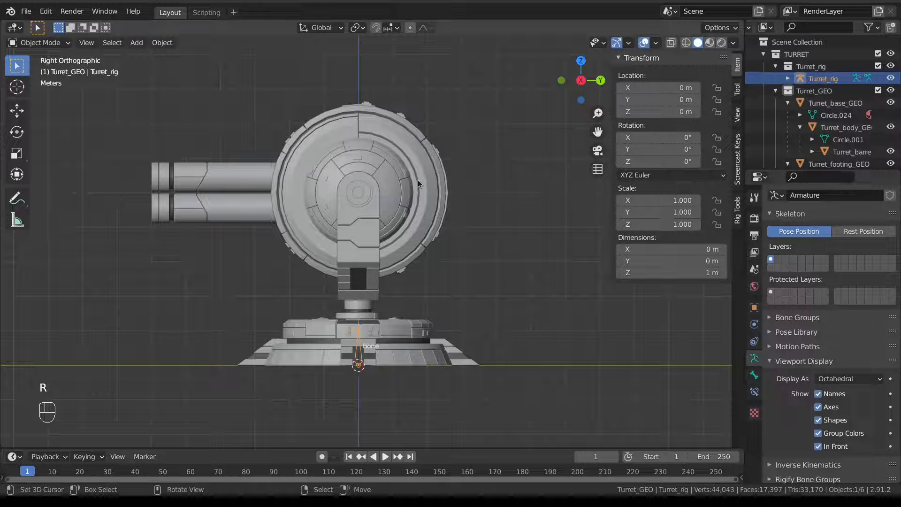
click(788, 79)
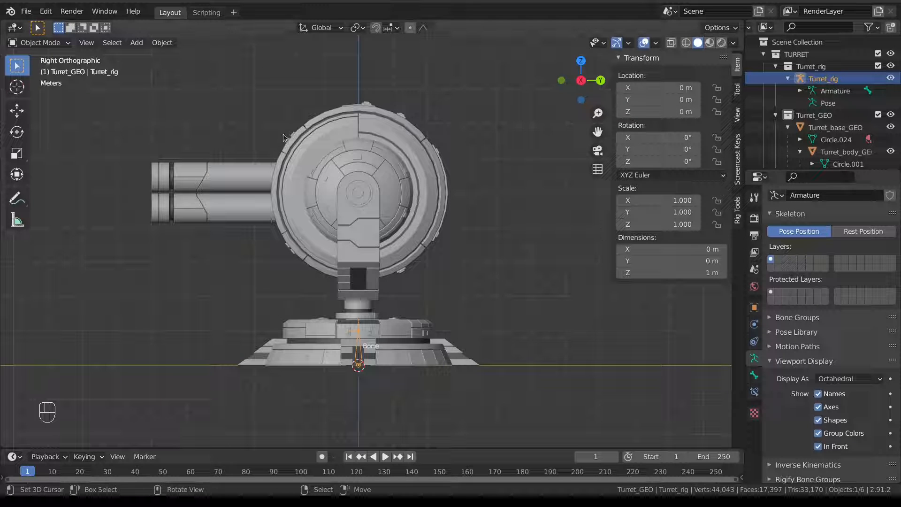
Create a rename_data.py text and write a loop naming each selected object's data after it.
click(216, 16)
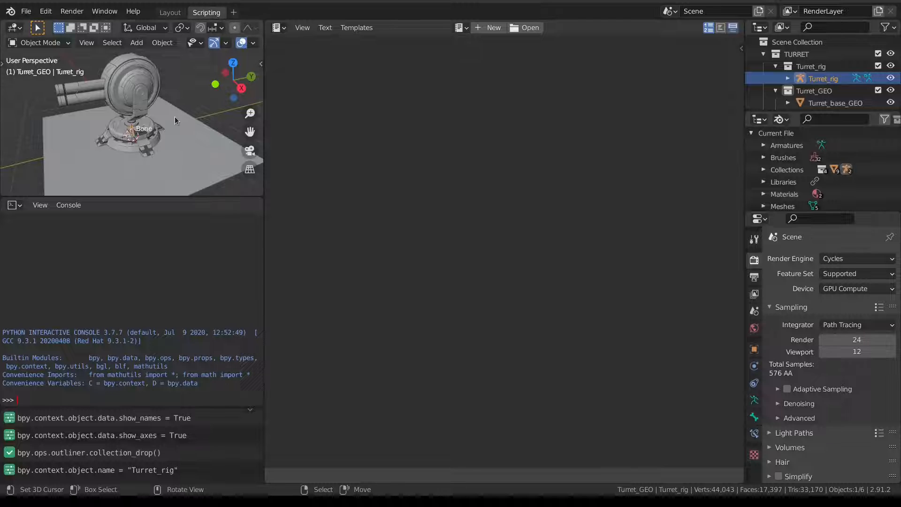
click(489, 28)
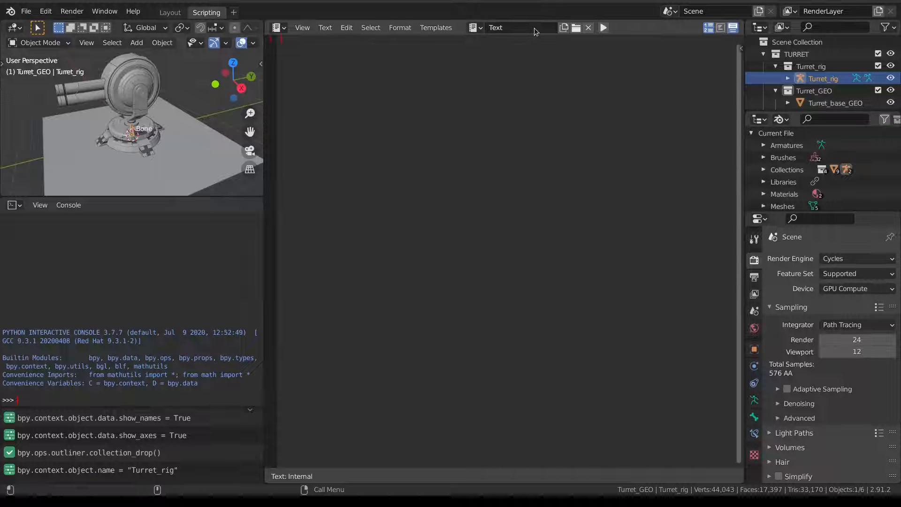
text(rena)
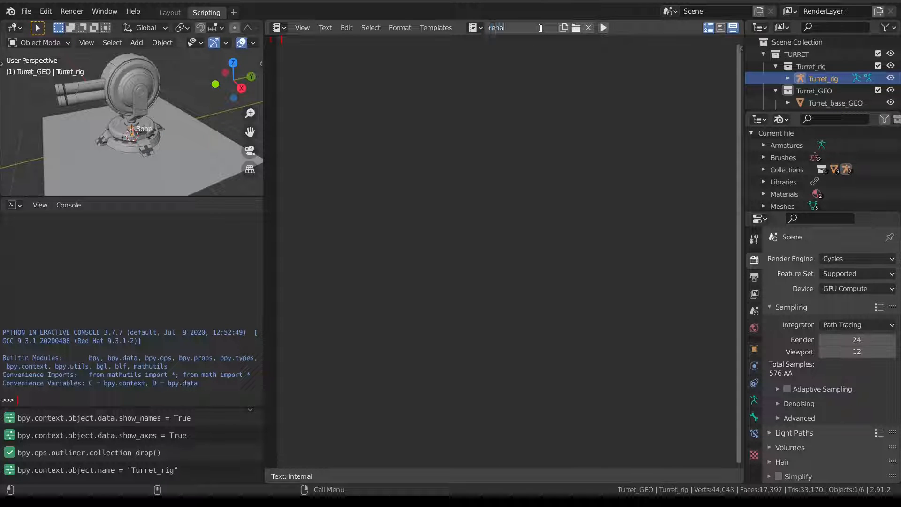
text(me_data.py)
key(Return)
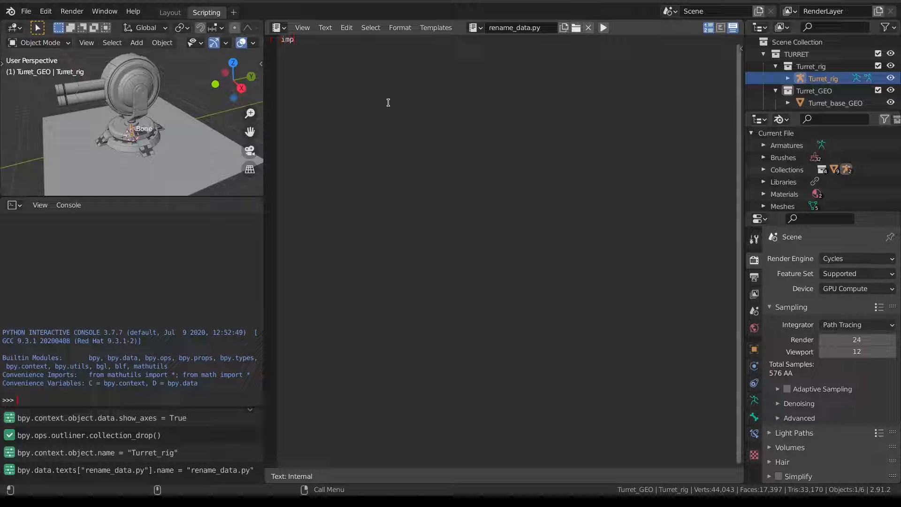
text(ort b)
text( = )
text(boy)
key(BackSpace)
key(BackSpace)
text(py.conte)
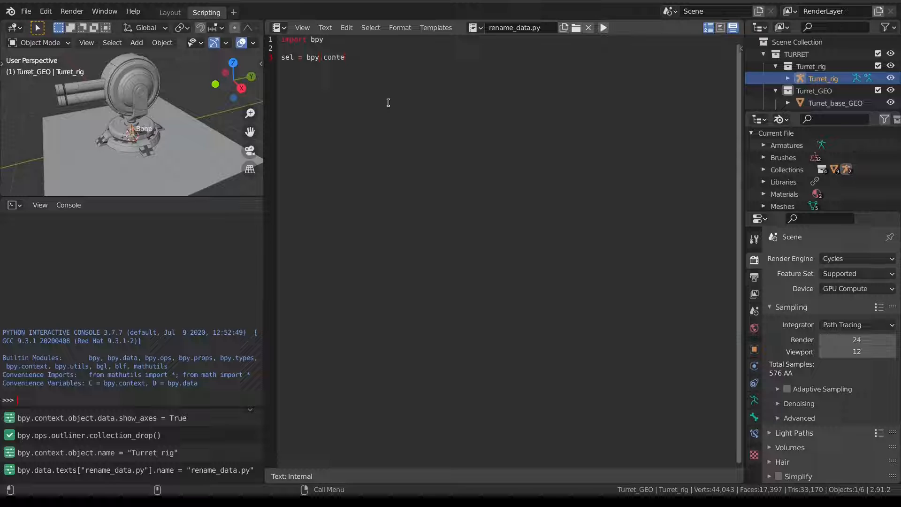
text(xt.selected_)
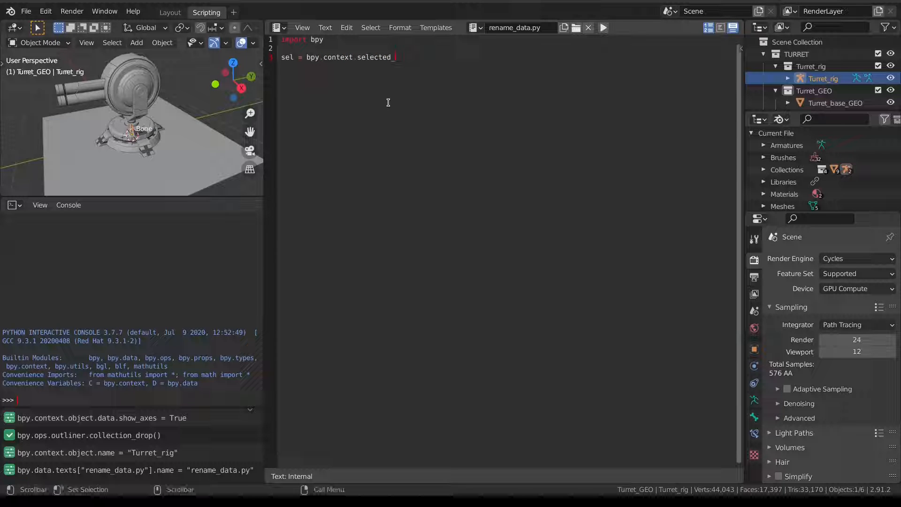
text(objects)
key(Return)
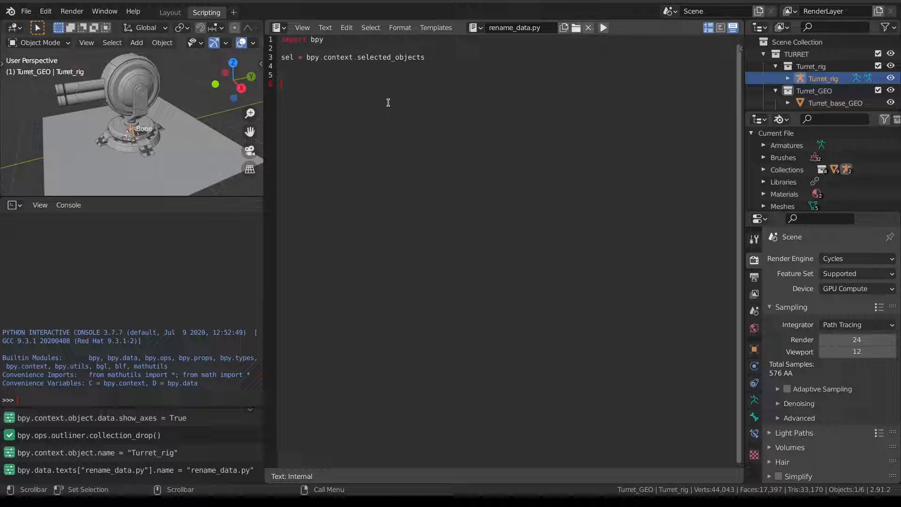
text(for i in sel:)
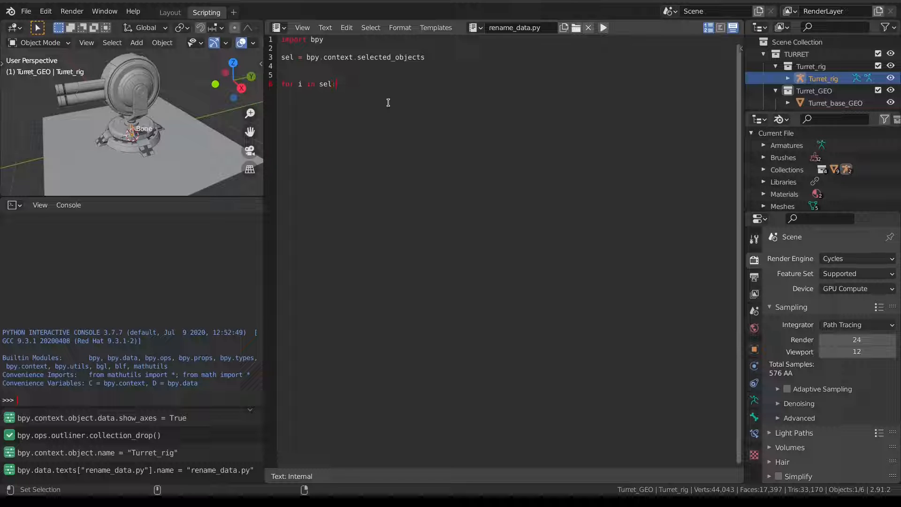
key(Return)
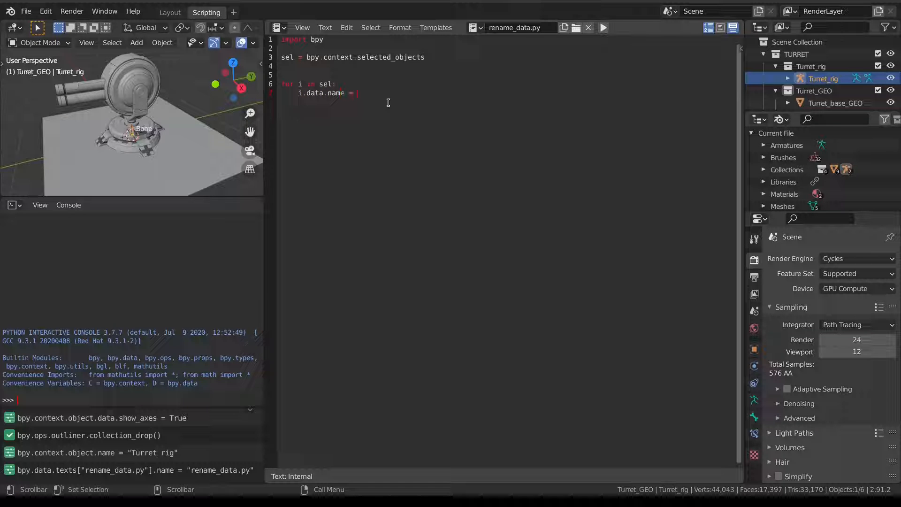
text(i.name)
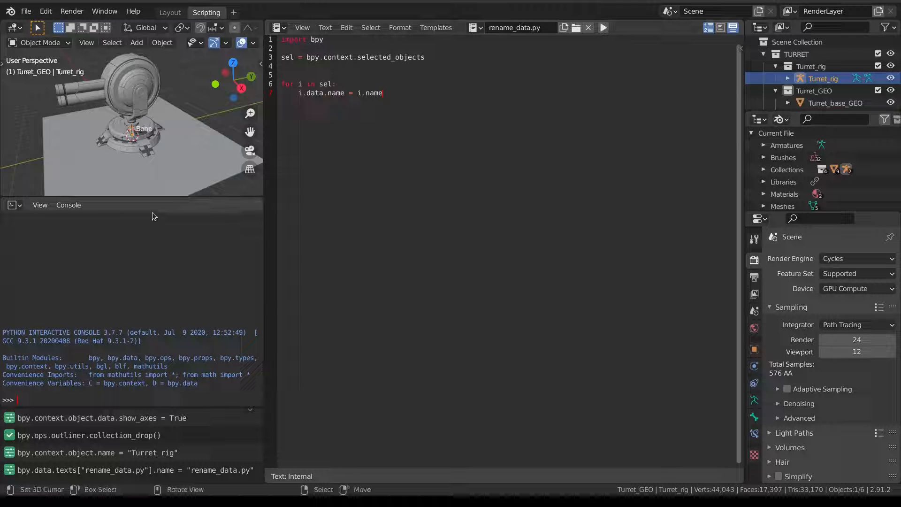
Select every object and run the script so each data block takes its object's name.
scroll(116, 145, down, 3)
key(a)
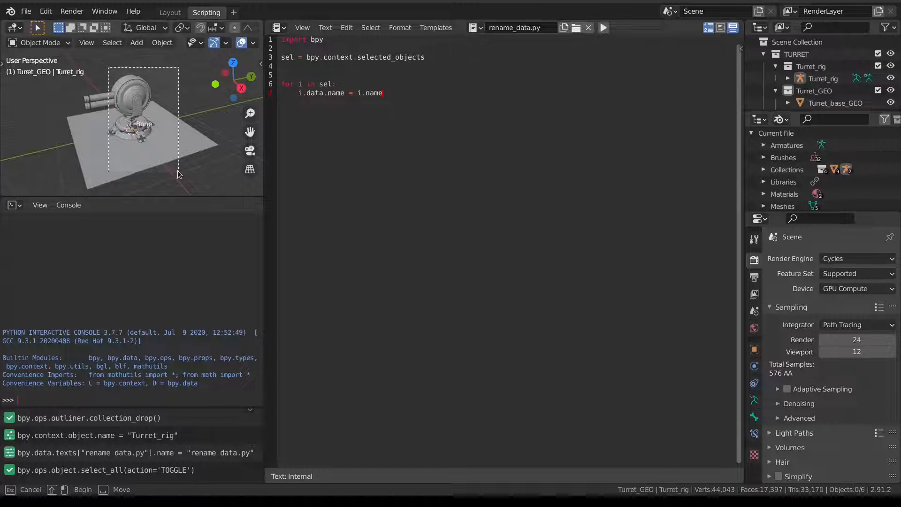
key(a)
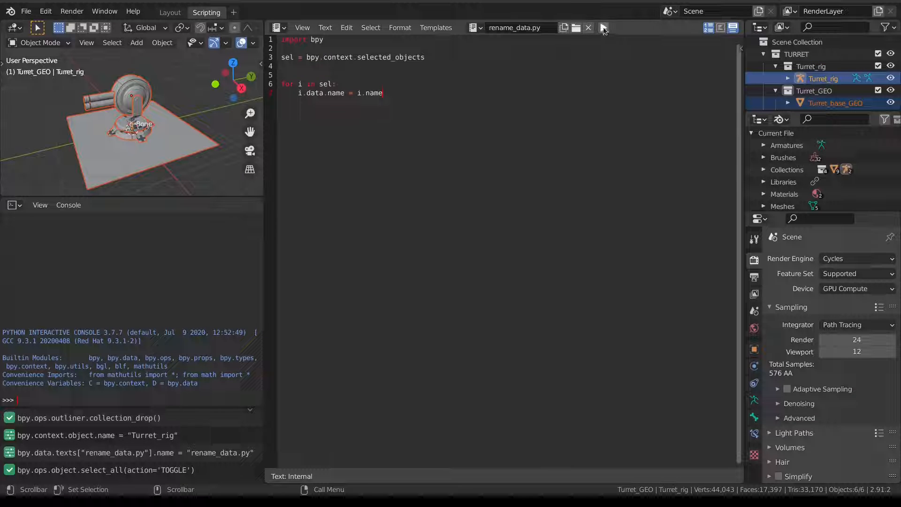
click(788, 78)
scroll(793, 76, down, 5)
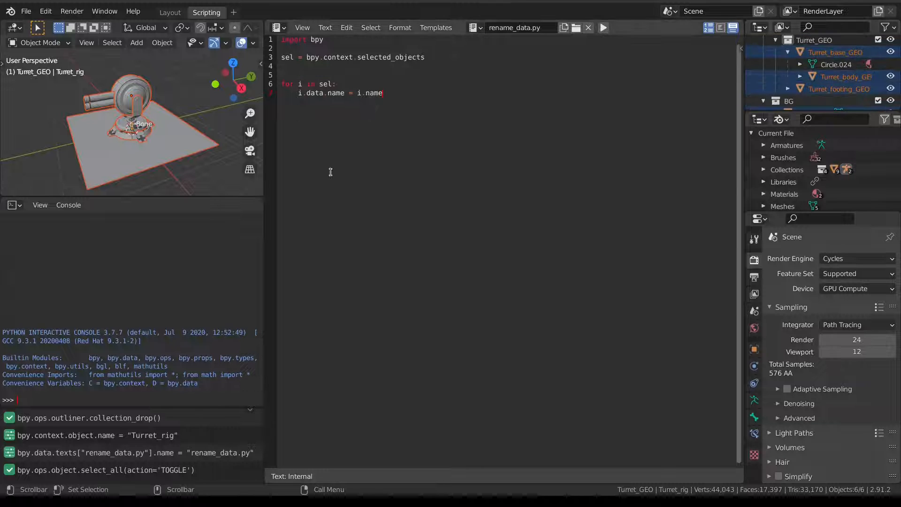
click(604, 27)
scroll(844, 71, up, 5)
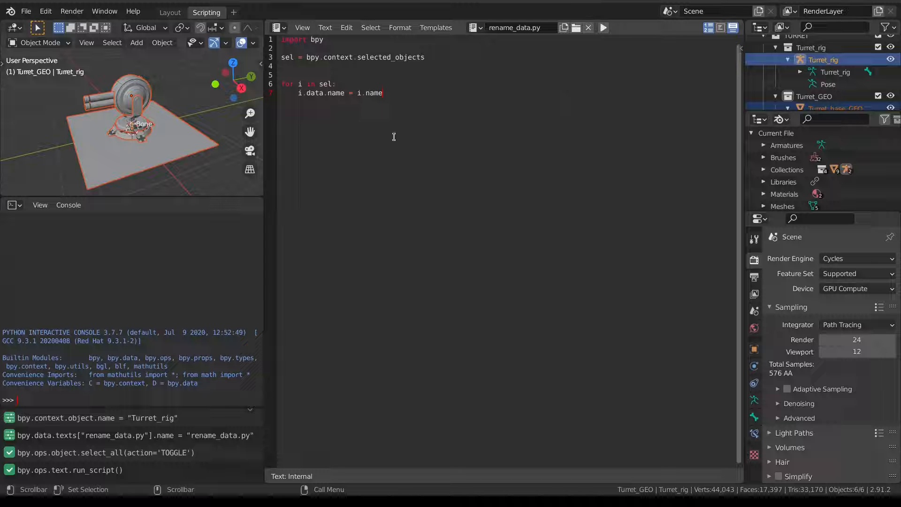
Unlink the rename_data.py script and return to the Layout workspace.
key(ctrl+a)
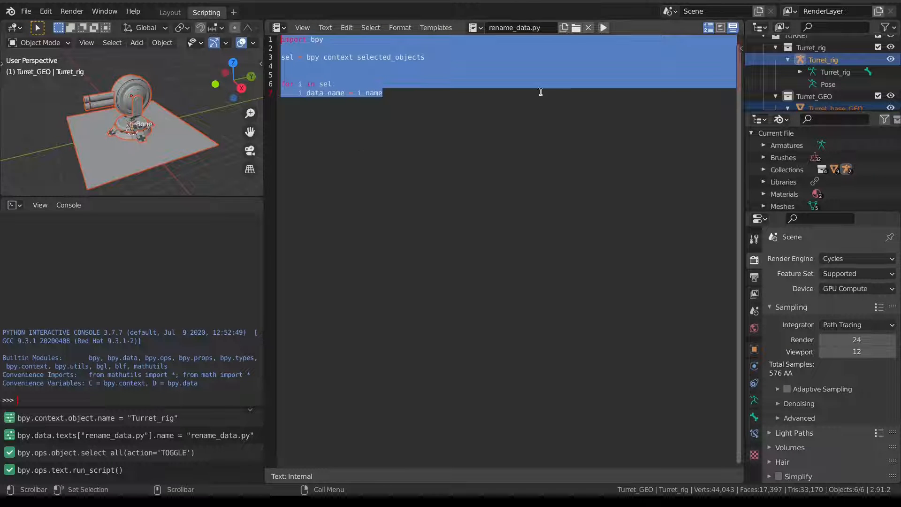
click(588, 27)
click(526, 31)
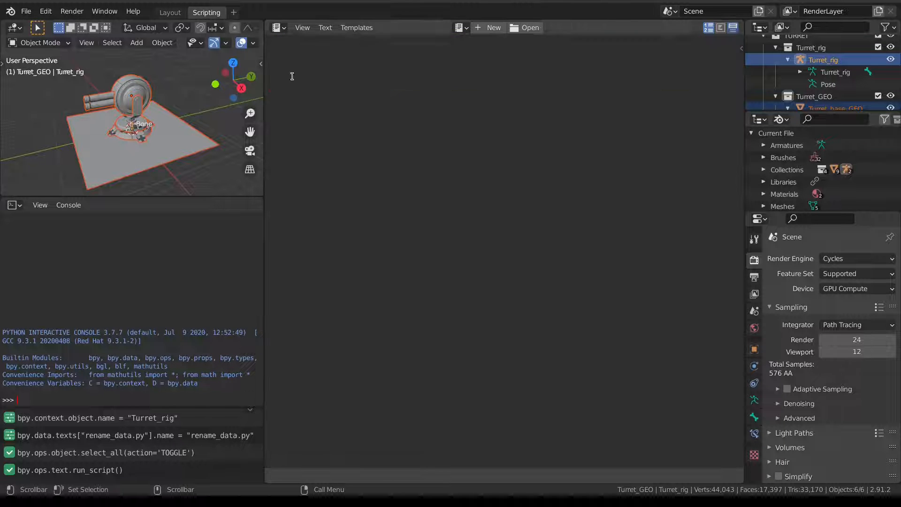
click(169, 14)
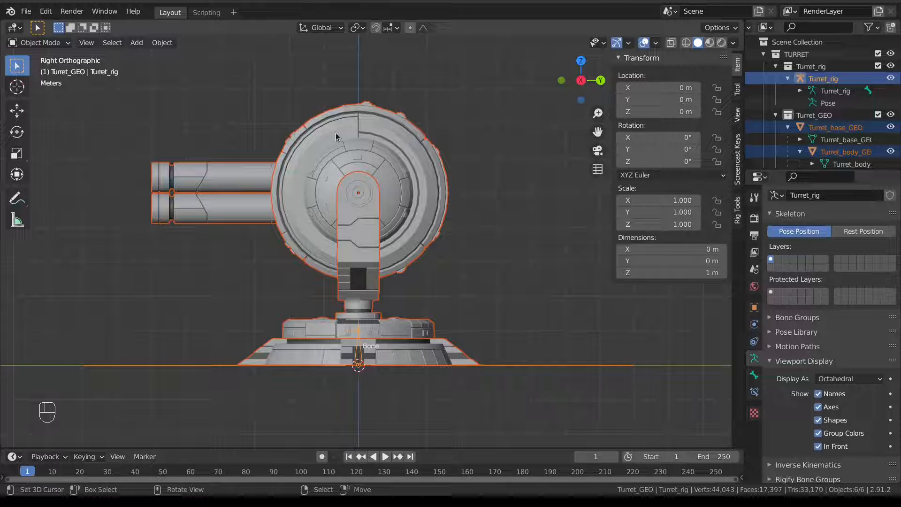
middle_drag(404, 310, 396, 257)
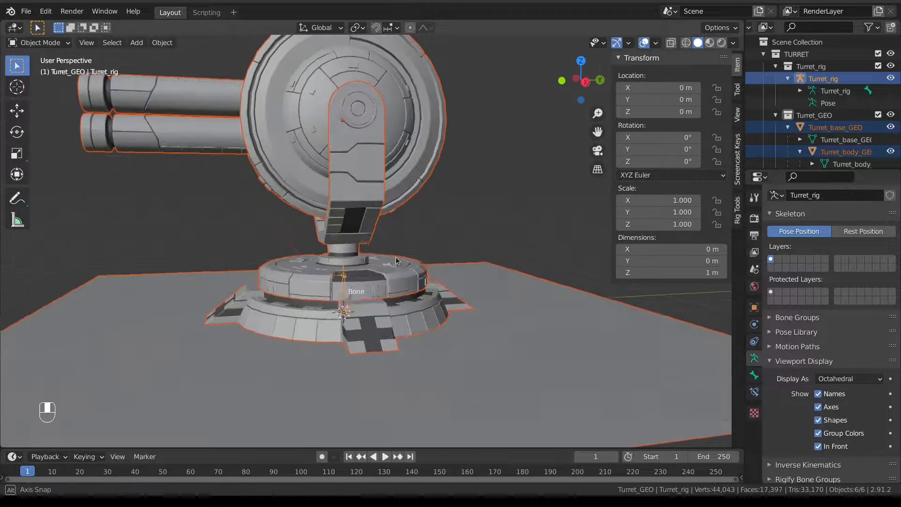
scroll(384, 305, down, 3)
Enter Edit Mode on Turret_rig and rename its only bone to Root.
click(356, 286)
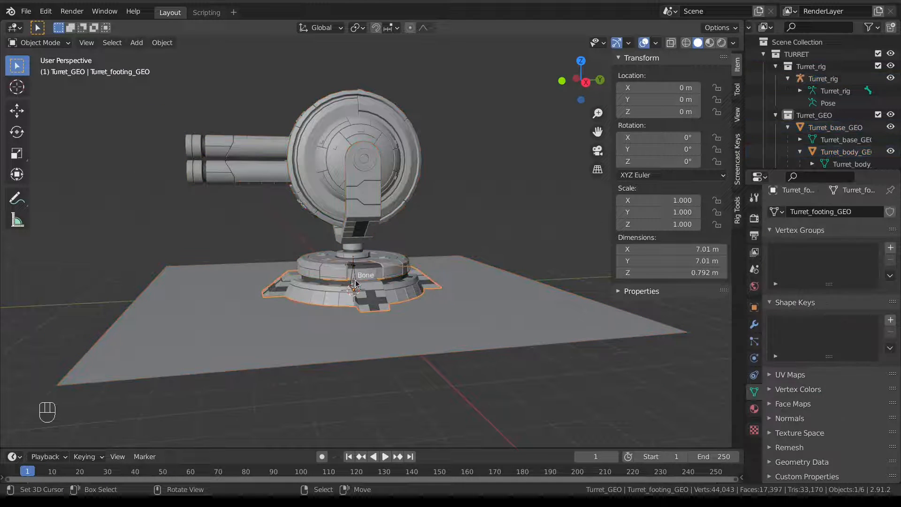
click(354, 287)
key(Tab)
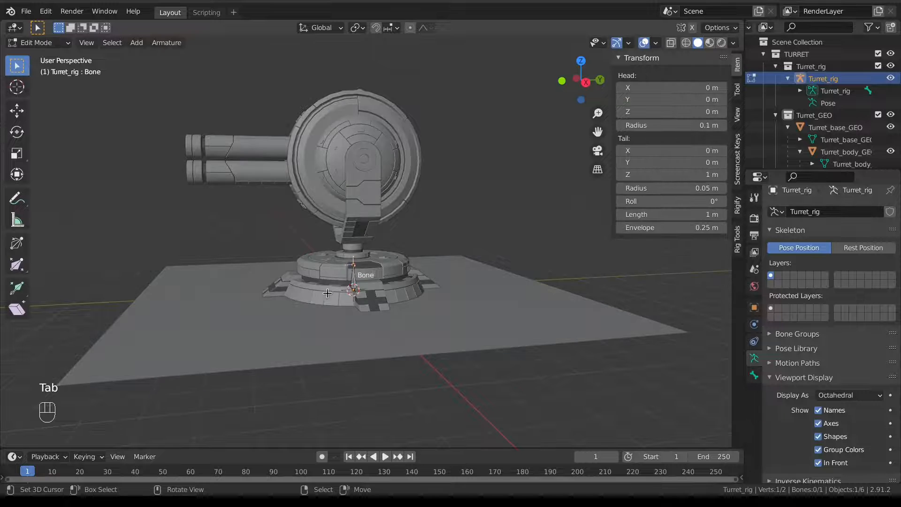
click(354, 270)
key(F2)
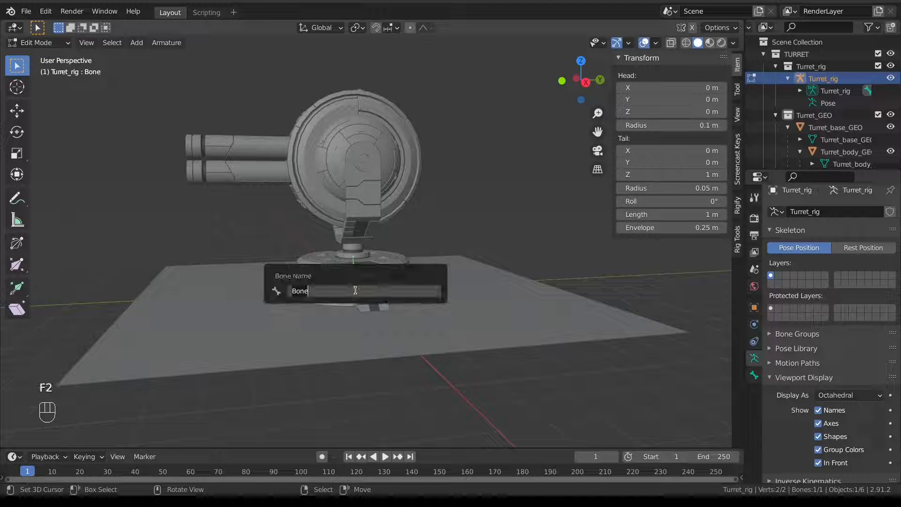
text(Root)
key(Return)
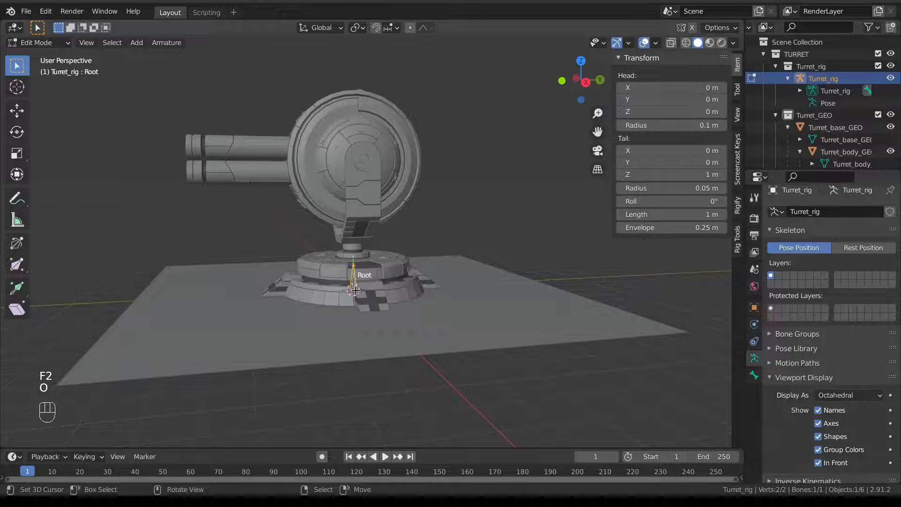
Snap the Root bone's tail so it lies flat 4 m along Y from the origin.
key(KP_3)
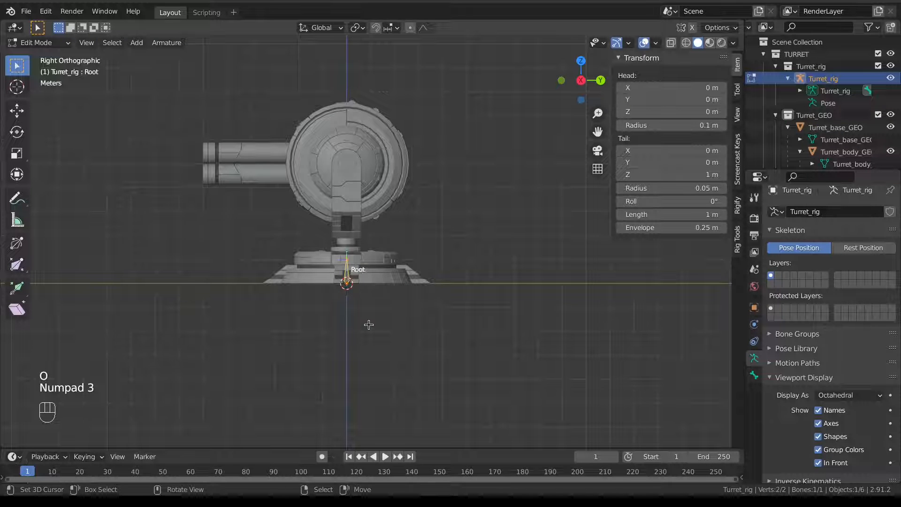
scroll(369, 287, up, 3)
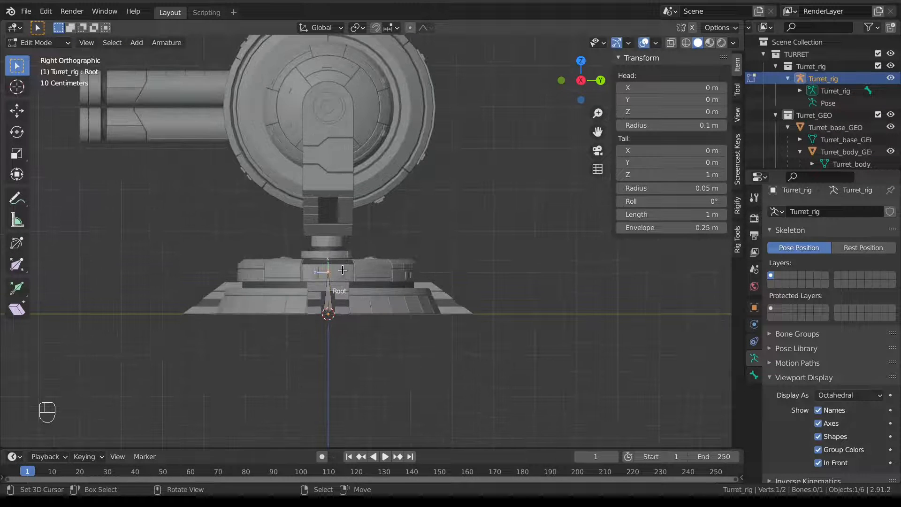
key(g)
key(ctrl)
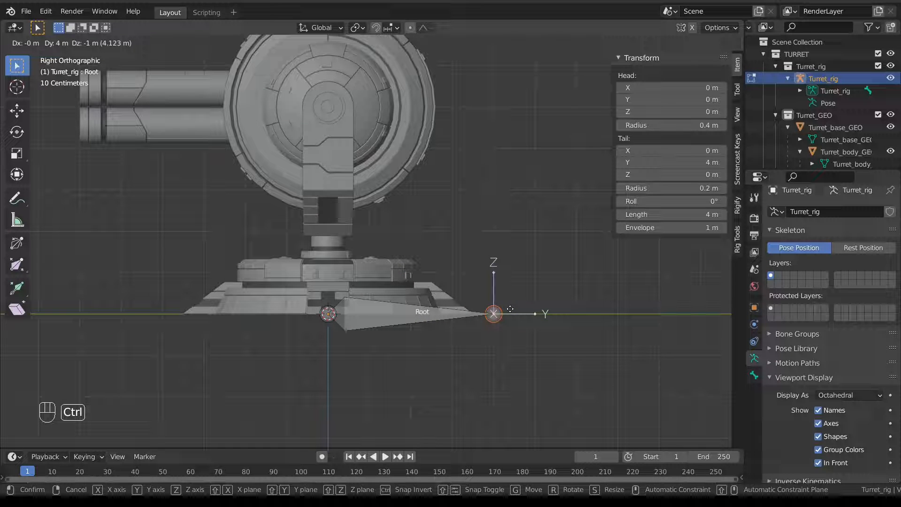
click(511, 309)
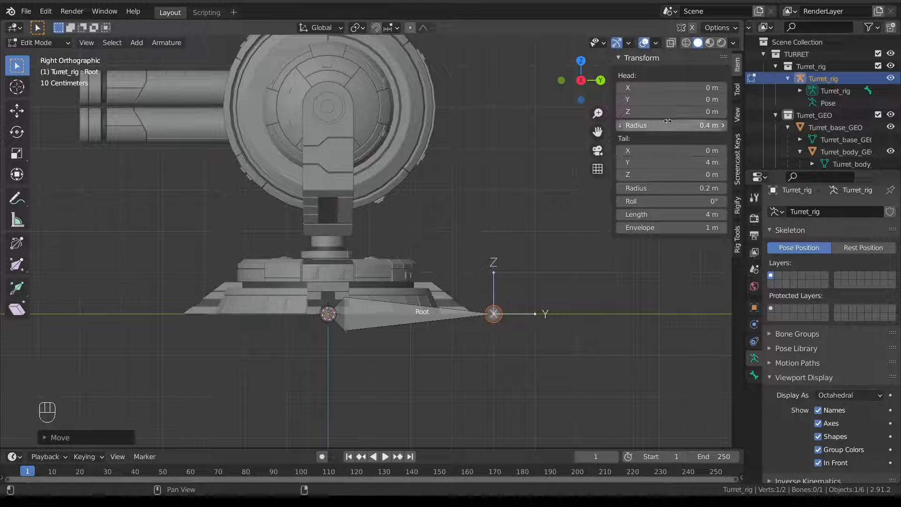
Inspect the Root bone from several angles, then return the armature to Object Mode.
click(409, 304)
middle_drag(409, 304, 421, 322)
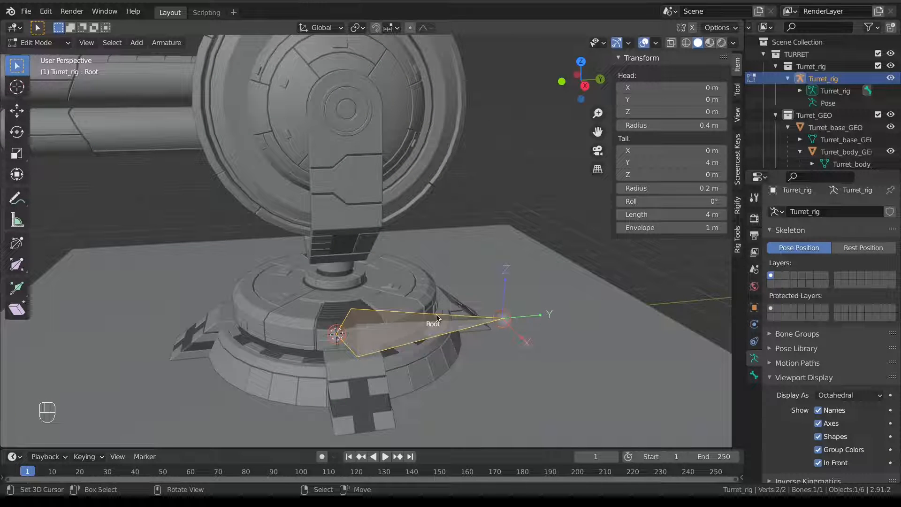
key(KP_3)
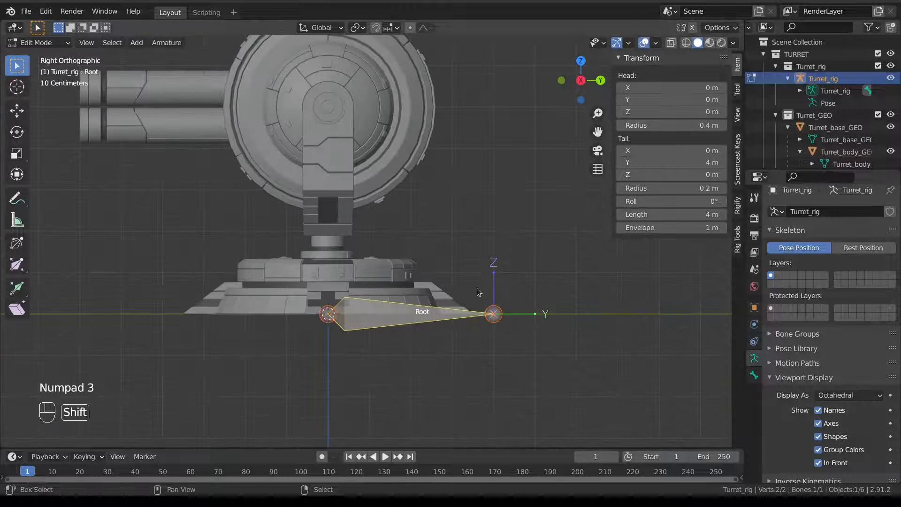
shift+middle_drag(437, 318, 431, 333)
middle_drag(334, 327, 316, 273)
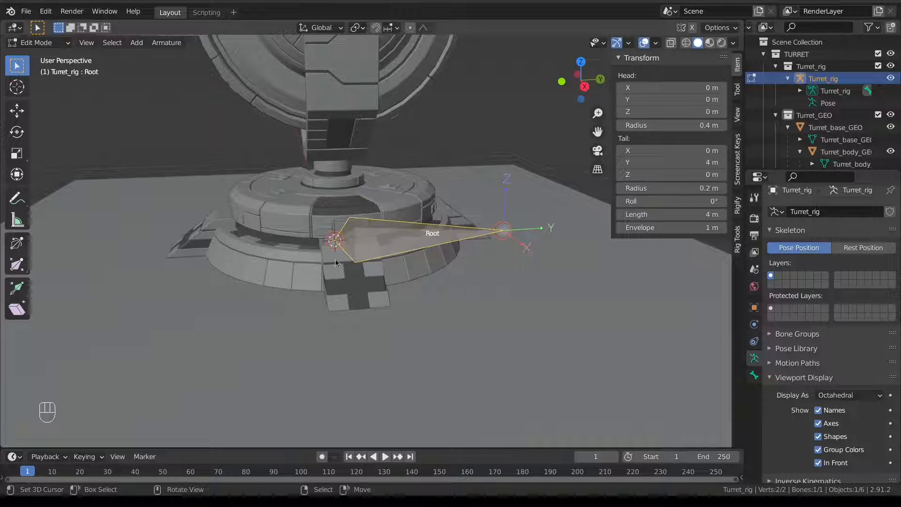
click(262, 270)
key(Tab)
click(195, 275)
Select the footing, base and Ground objects in turn without moving any of them.
click(291, 268)
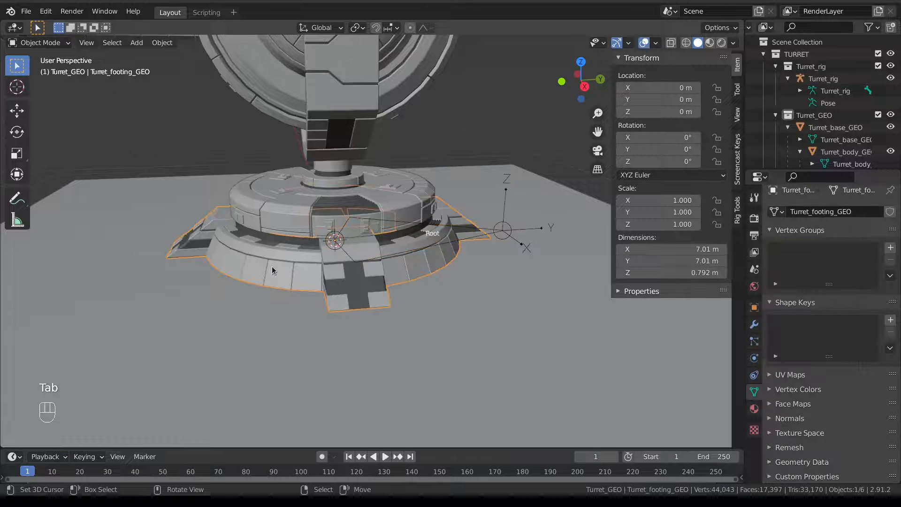
key(g)
right_click(277, 267)
key(g)
right_click(274, 207)
right_click(273, 204)
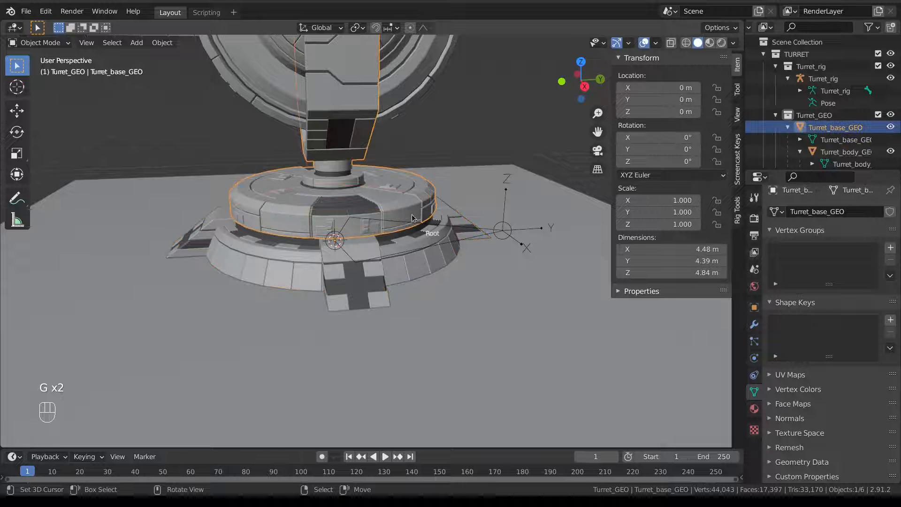
right_click(447, 225)
right_click(496, 205)
key(KP_3)
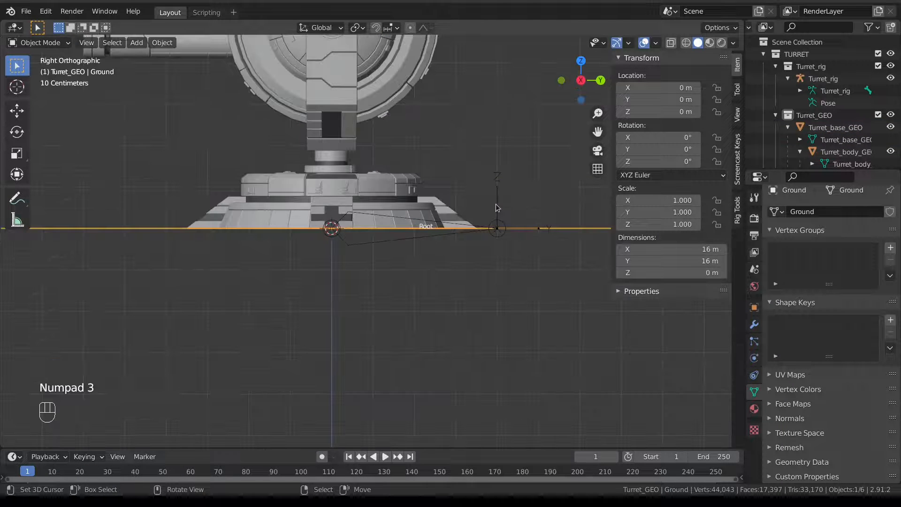
Put Turret_rig back into Edit Mode with the Root bone selected and centred.
right_click(361, 248)
key(Tab)
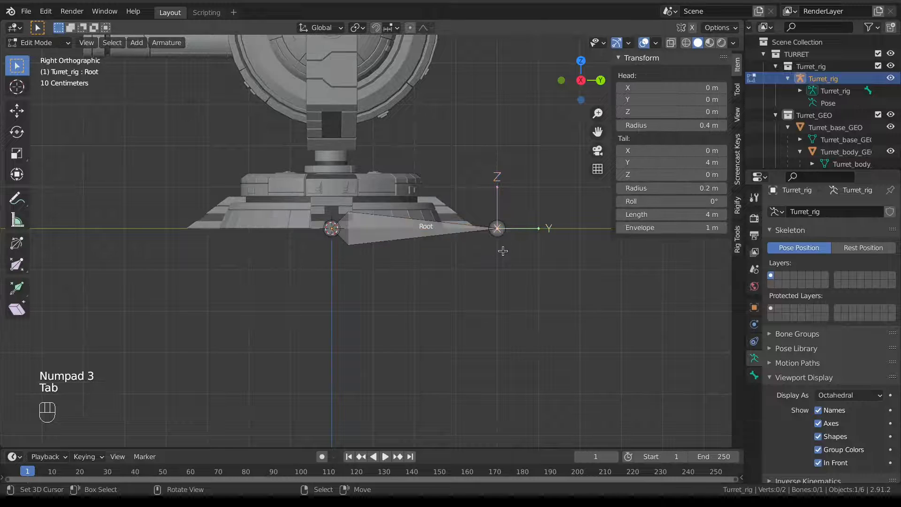
right_click(367, 244)
shift+middle_drag(364, 247, 363, 278)
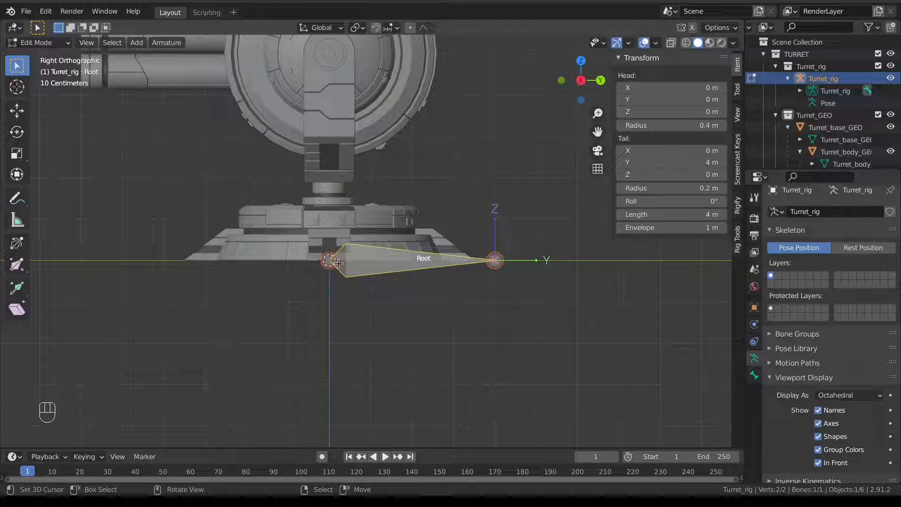
Duplicate the Root bone and scale the copy around its own head to 2 m.
key(shift+d)
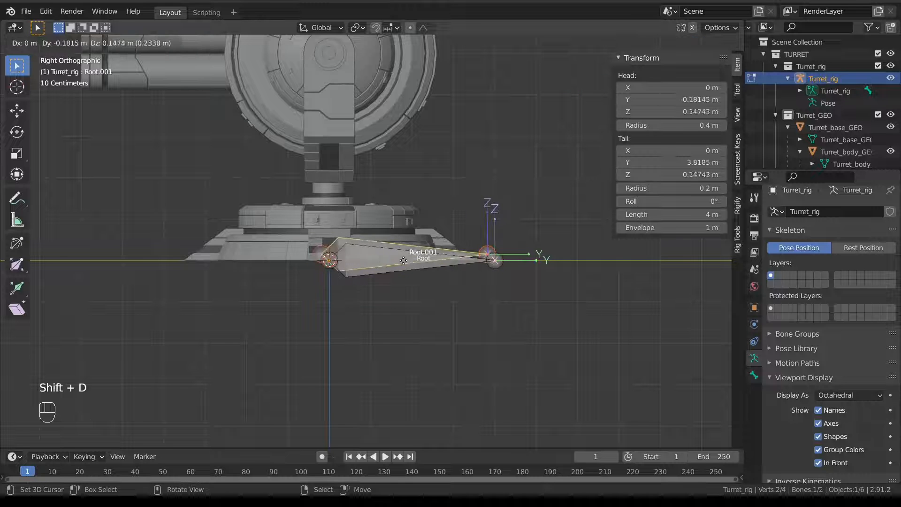
right_click(406, 267)
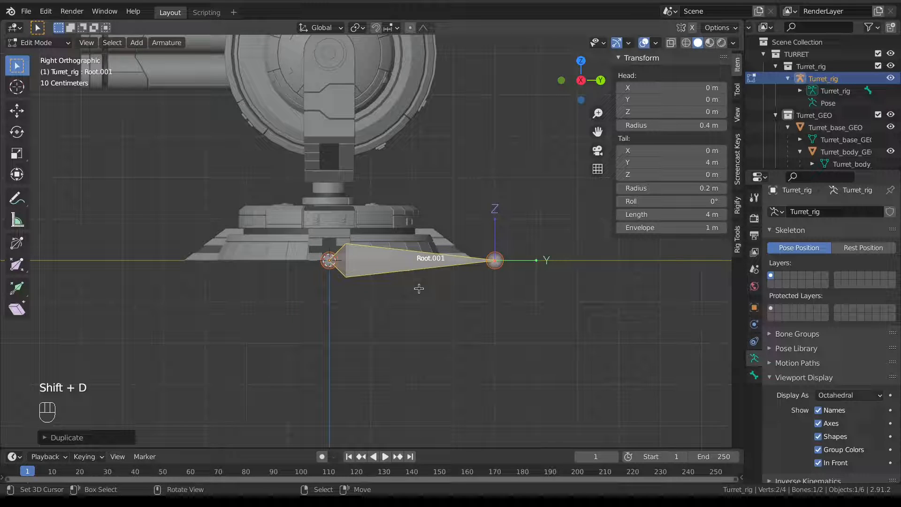
key(s)
right_click(435, 275)
key(period)
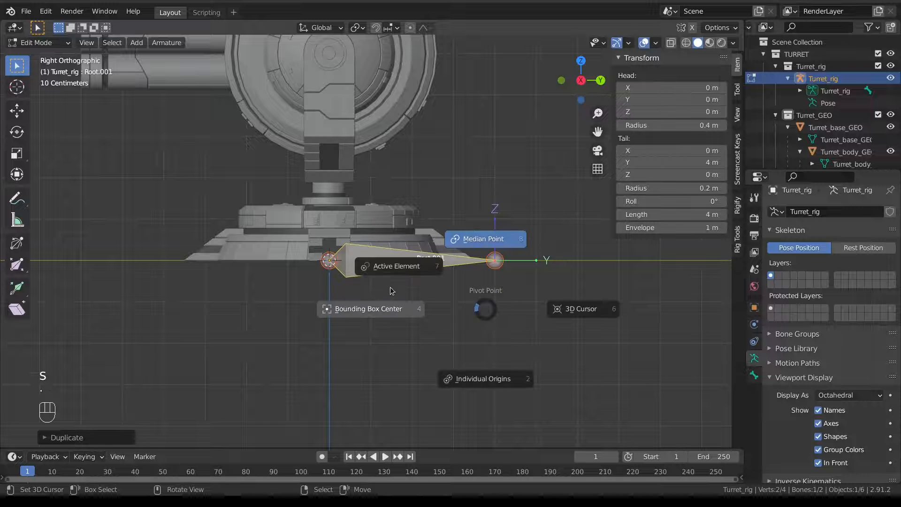
click(389, 267)
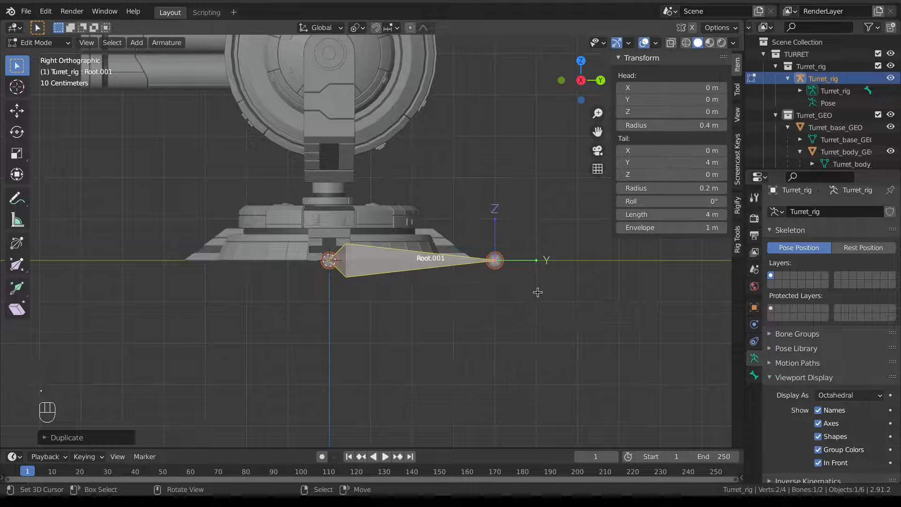
key(s)
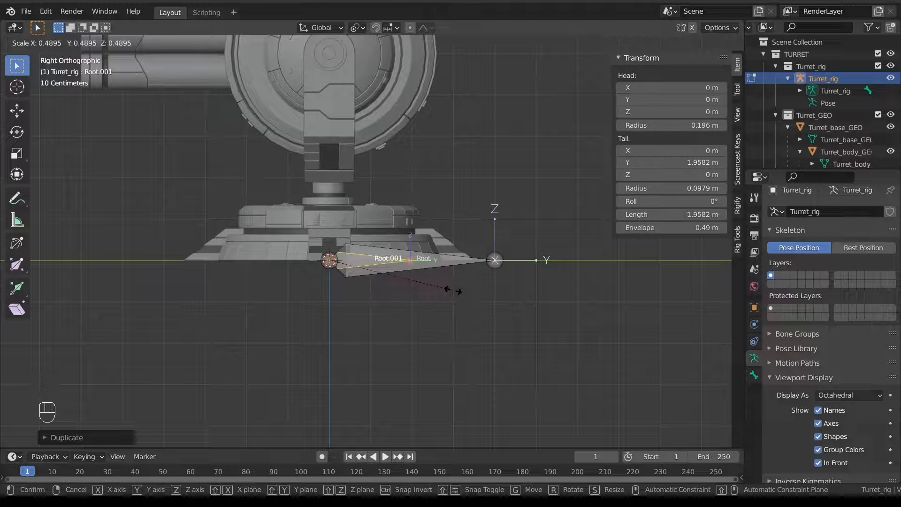
click(452, 290)
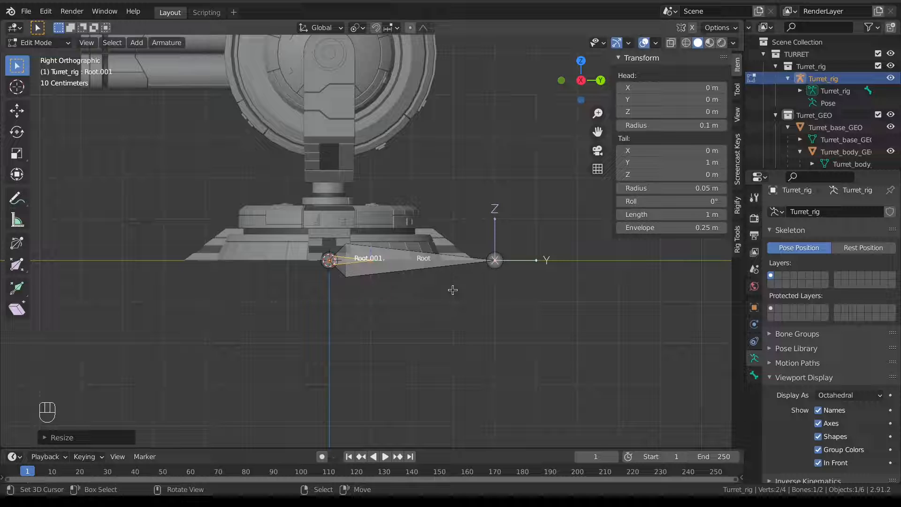
text(s2)
click(452, 289)
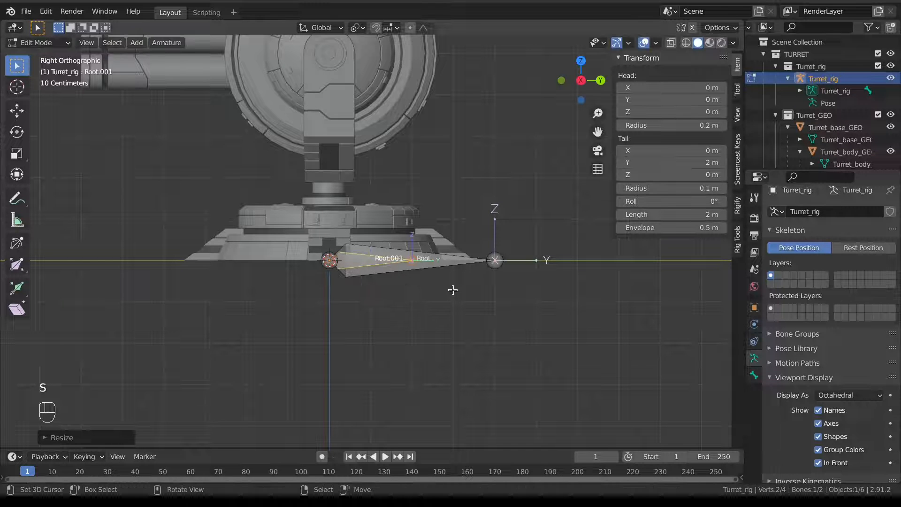
Name the duplicated bone base.
key(F2)
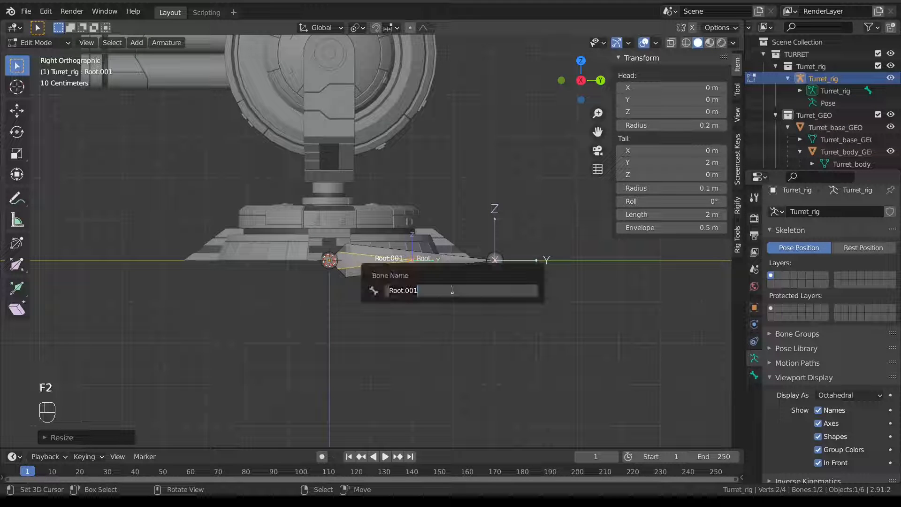
text(base)
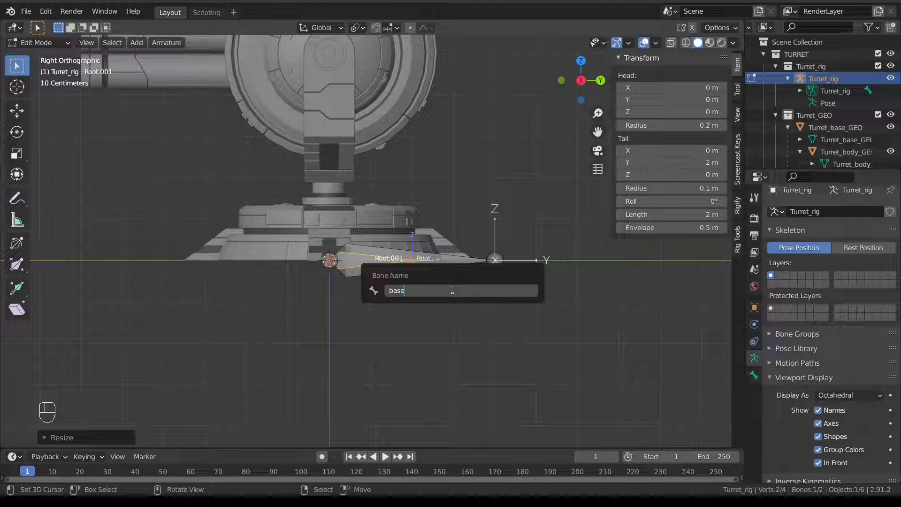
key(Return)
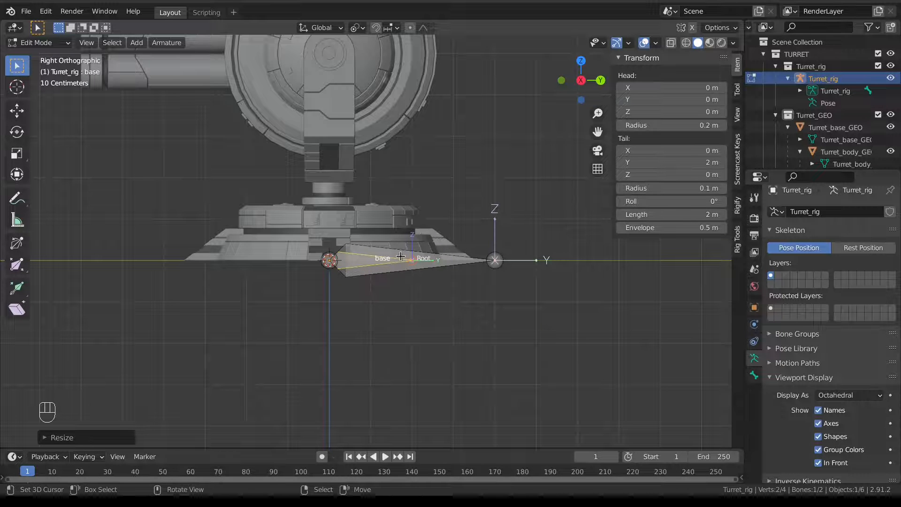
middle_drag(399, 253, 386, 267)
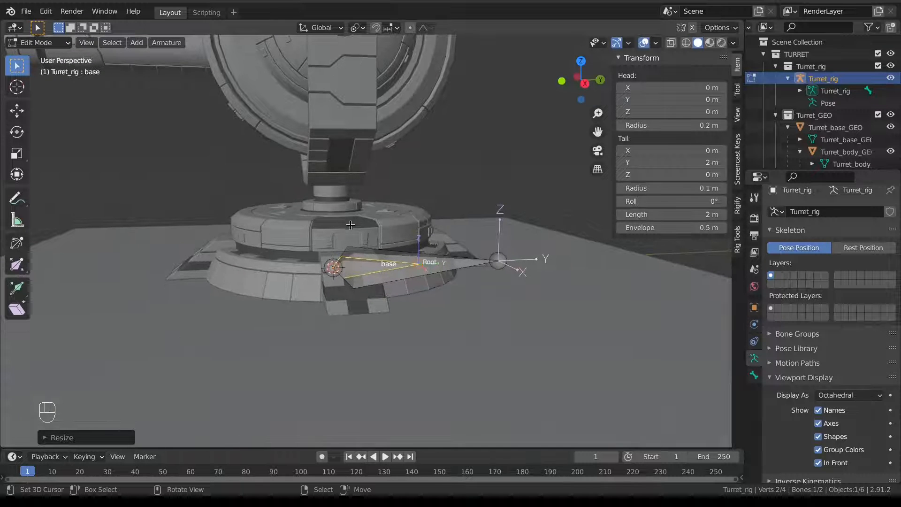
Frame the whole turret in right side view, then sketch and undo annotation strokes.
key(KP_1)
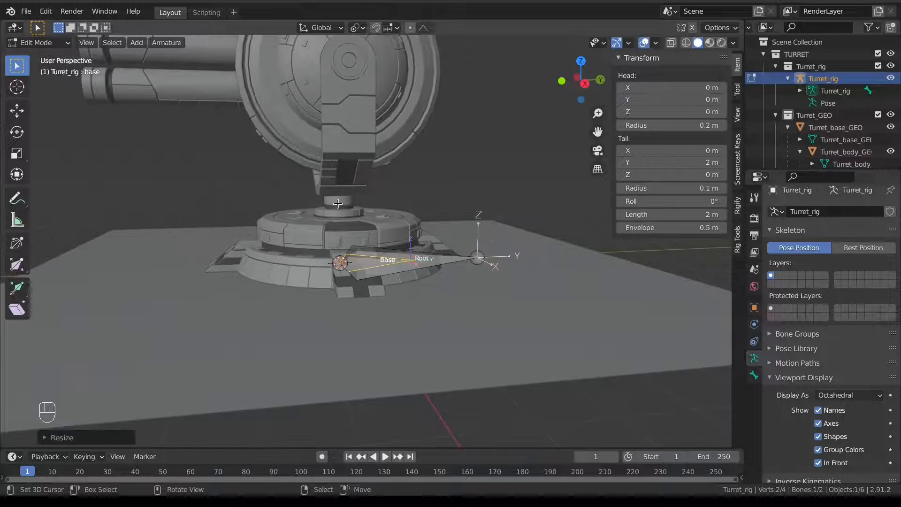
key(KP_3)
shift+middle_drag(421, 182, 410, 255)
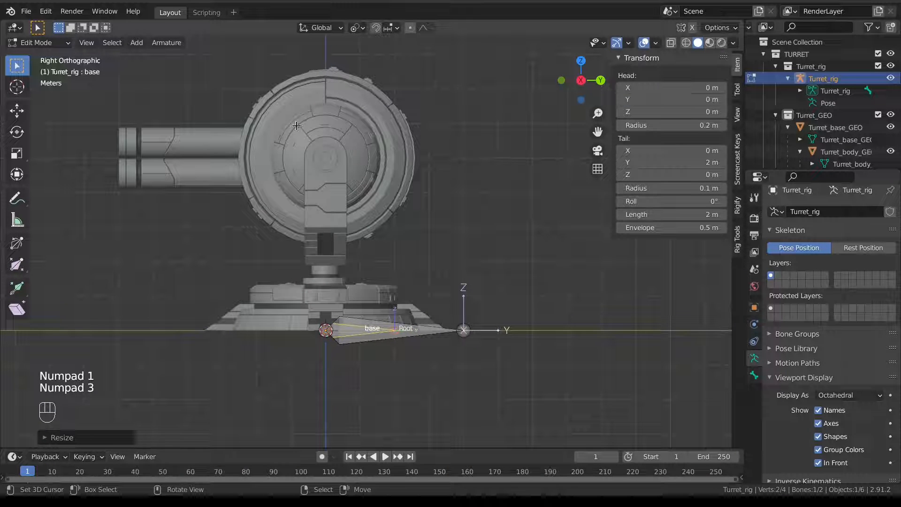
key(d)
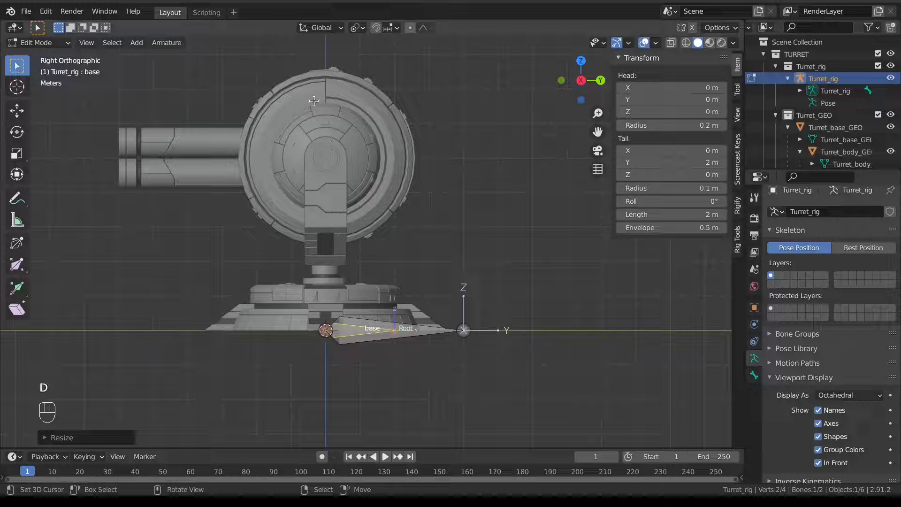
mouse_move(311, 102)
mouse_down()
mouse_move(365, 112)
mouse_move(386, 149)
mouse_up()
mouse_move(310, 101)
mouse_down()
mouse_move(317, 94)
mouse_move(320, 104)
mouse_up()
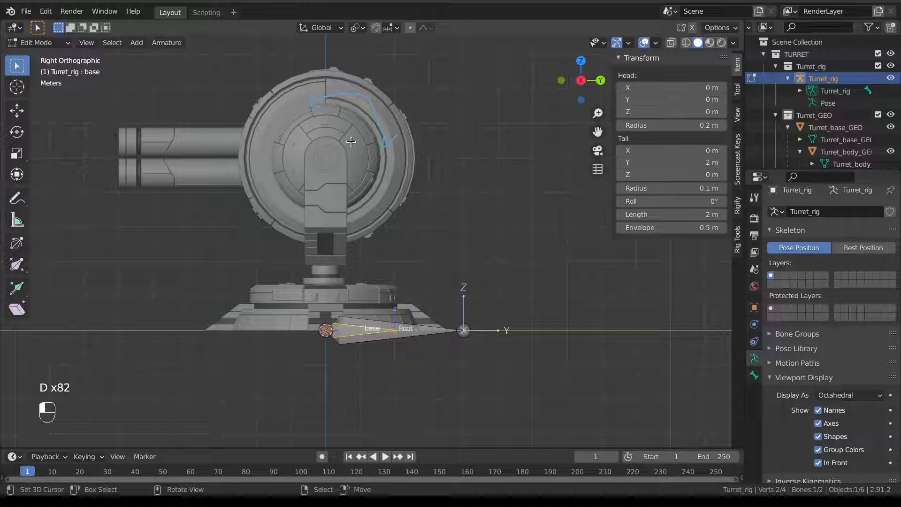
key(ctrl+z)
key(ctrl+z)
key(ctrl+z)
key(ctrl+z)
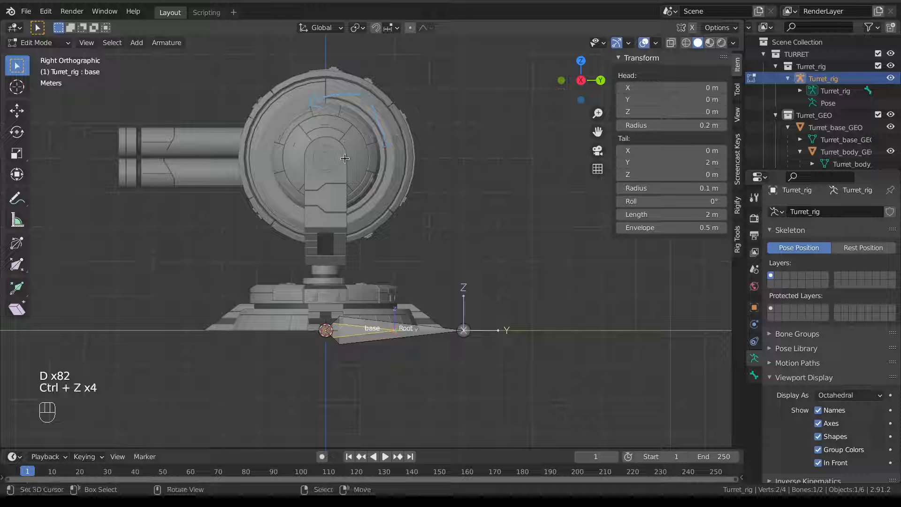
Switch to Object Mode and select Turret_body_GEO.
key(ctrl+Tab)
click(266, 150)
click(266, 150)
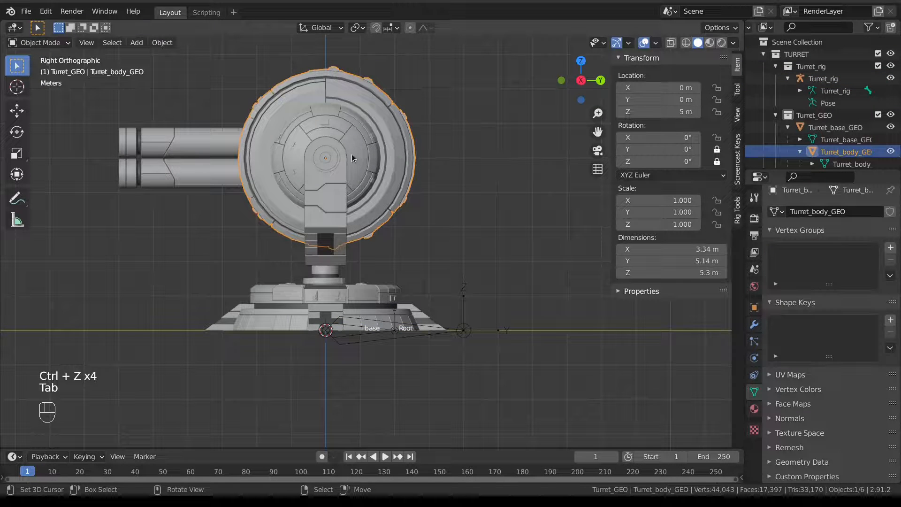
Snap the 3D cursor to Turret_body_GEO's centre, then return Turret_rig to Edit Mode.
mouse_move(351, 154)
middle_down()
mouse_move(342, 171)
mouse_move(363, 165)
middle_up()
key(KP_3)
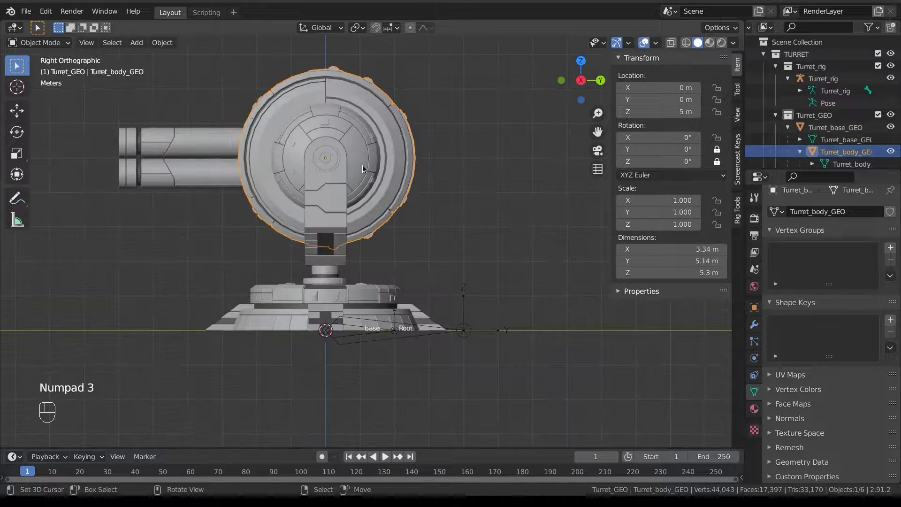
key(r)
right_click(378, 156)
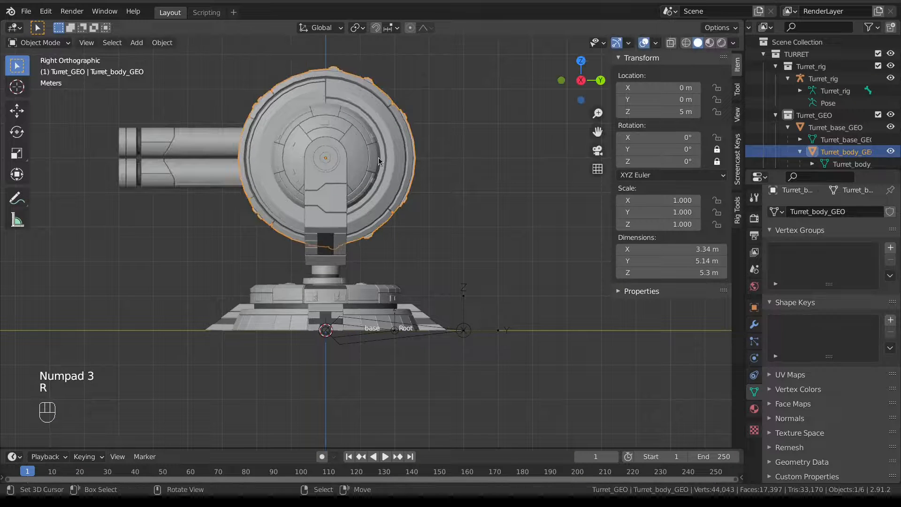
key(shift+s)
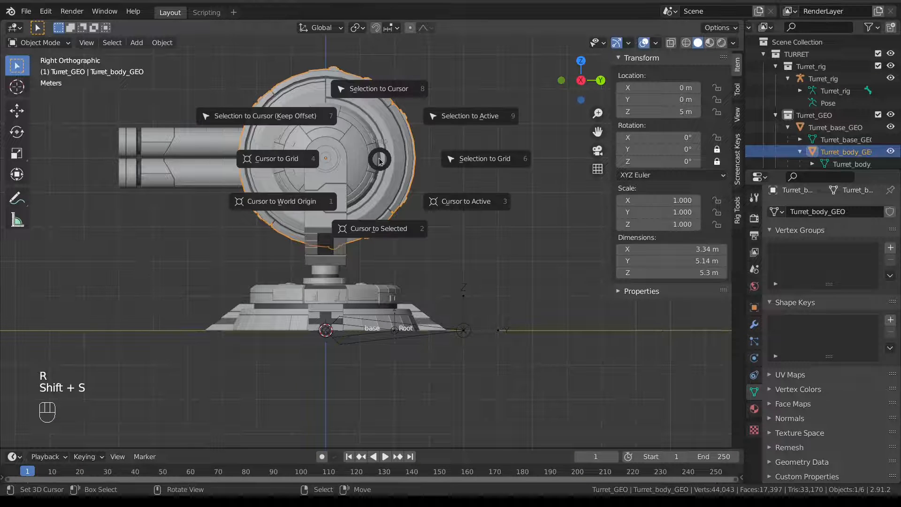
click(375, 229)
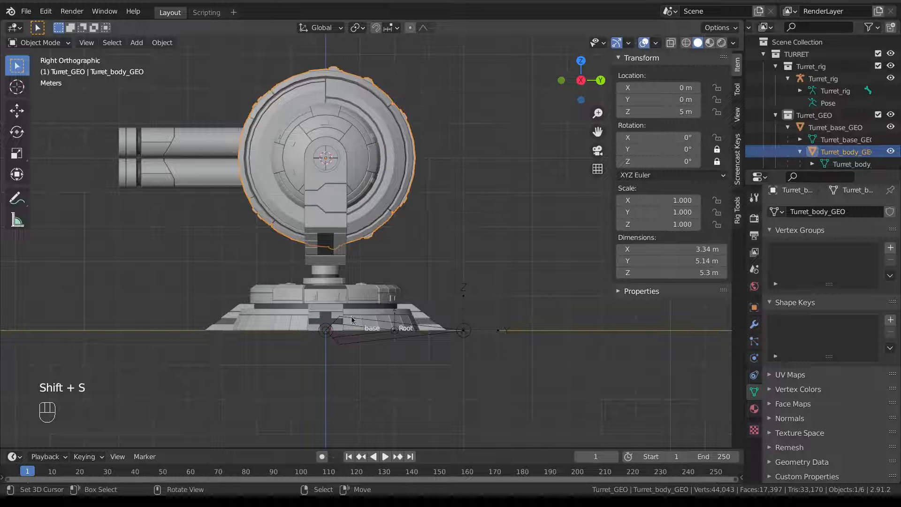
click(365, 340)
key(Tab)
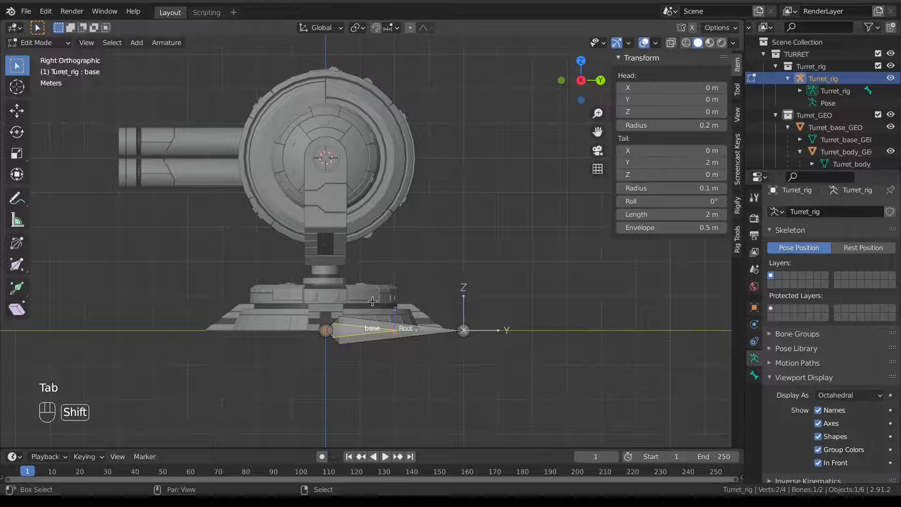
Duplicate the base bone and snap the copy's head to the 3D cursor, 5 m up.
key(shift+d)
click(370, 132)
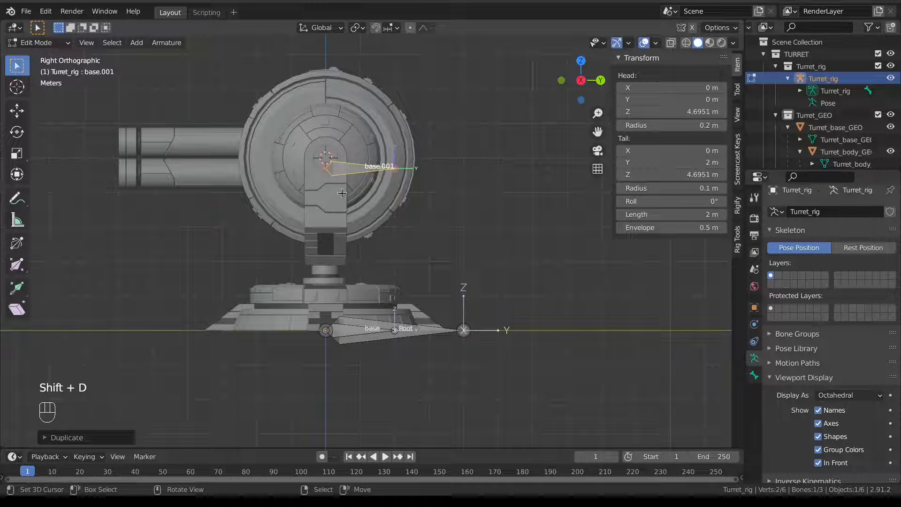
key(shift+s)
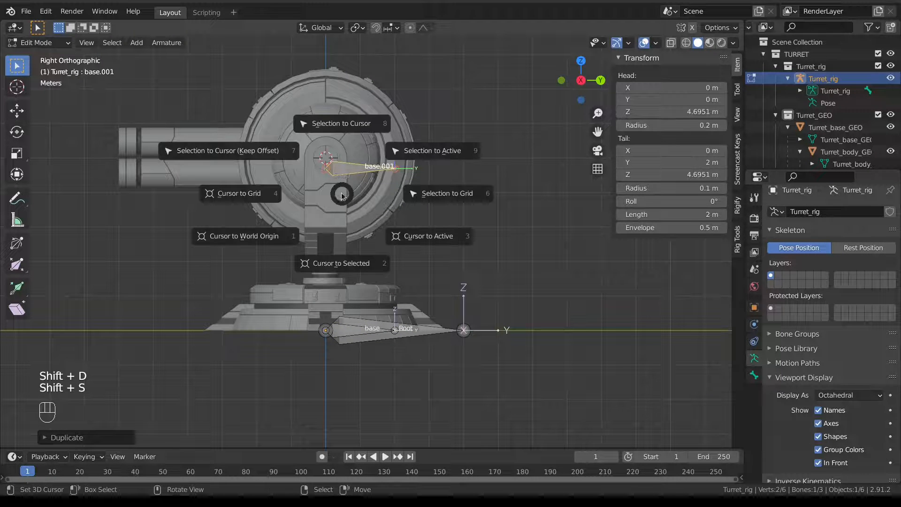
click(282, 157)
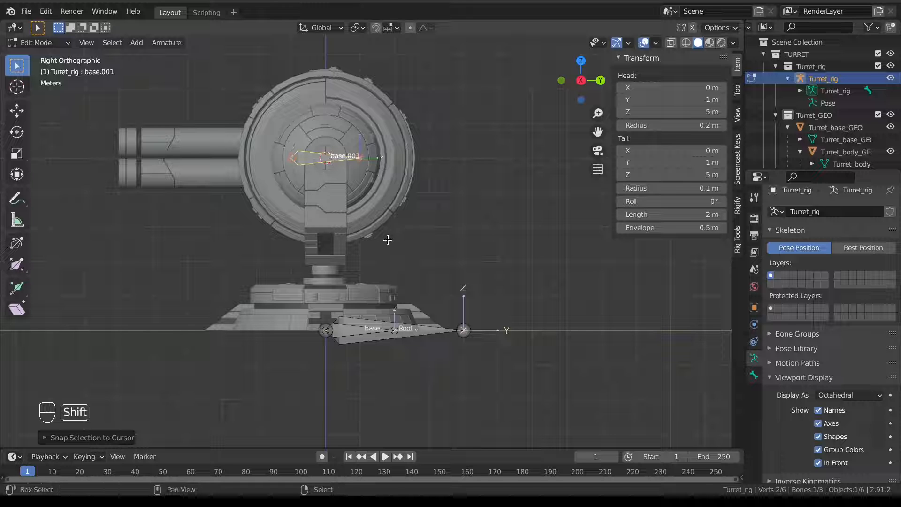
key(shift+s)
click(307, 180)
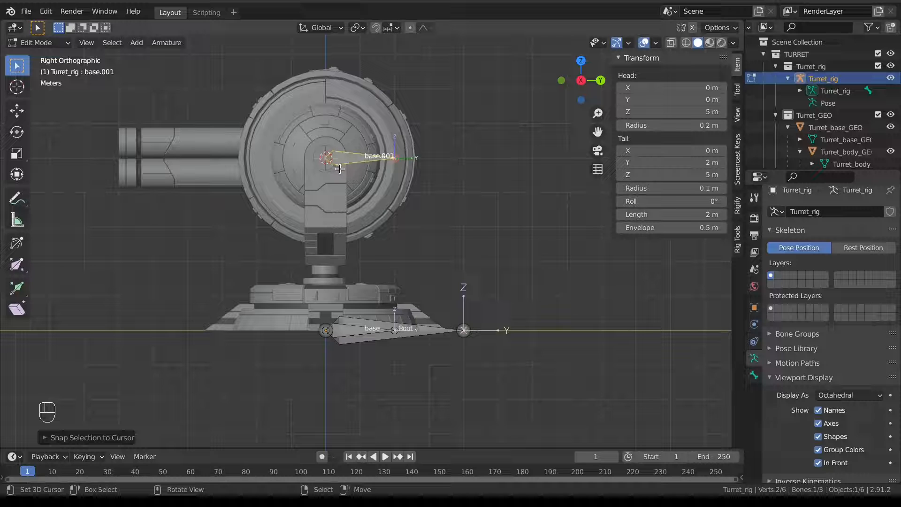
key(shift+s)
click(345, 98)
Rename the new bone body and orbit around to check its placement.
key(F2)
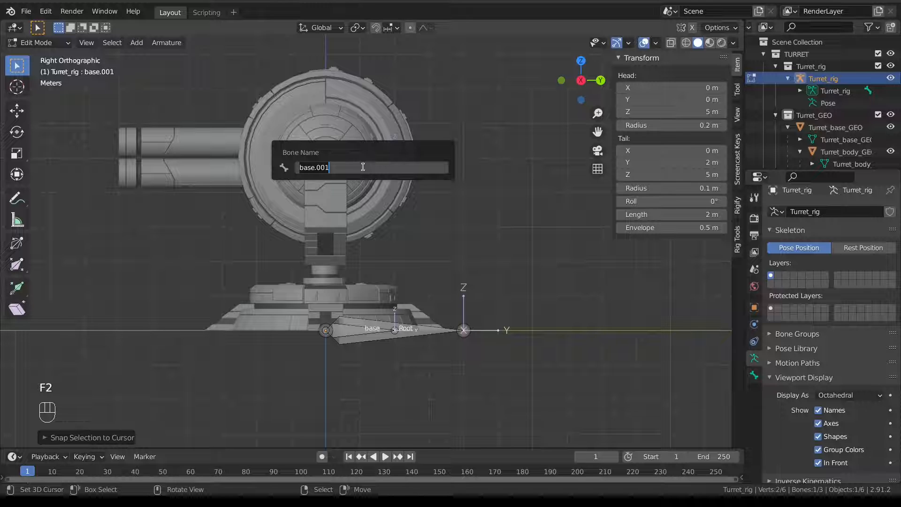
text(body)
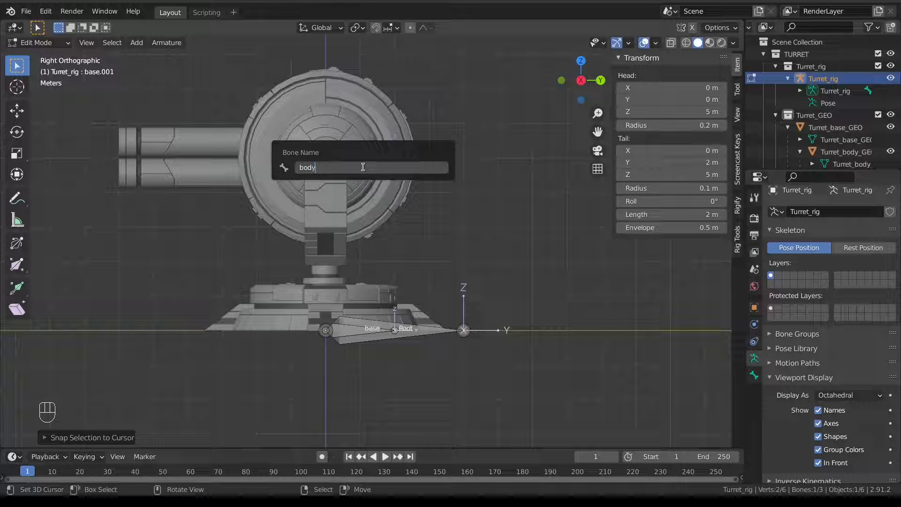
key(Return)
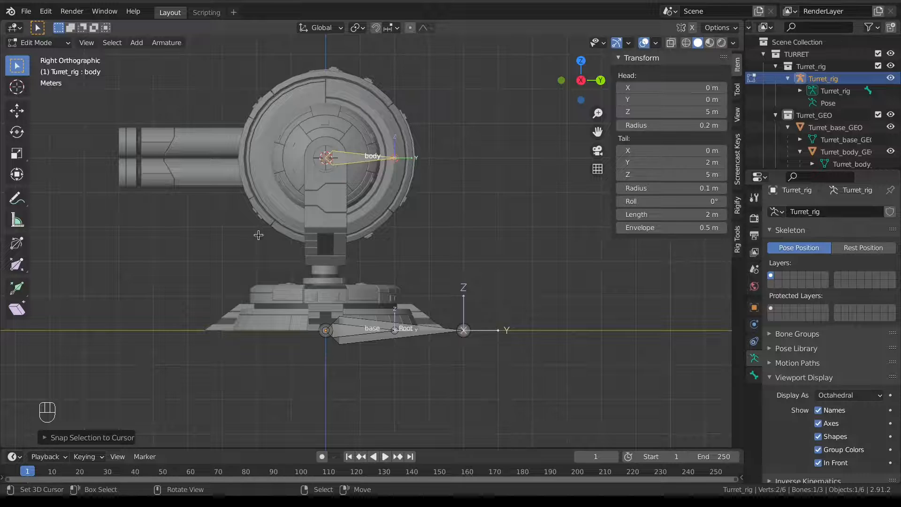
middle_drag(320, 206, 423, 319)
click(440, 329)
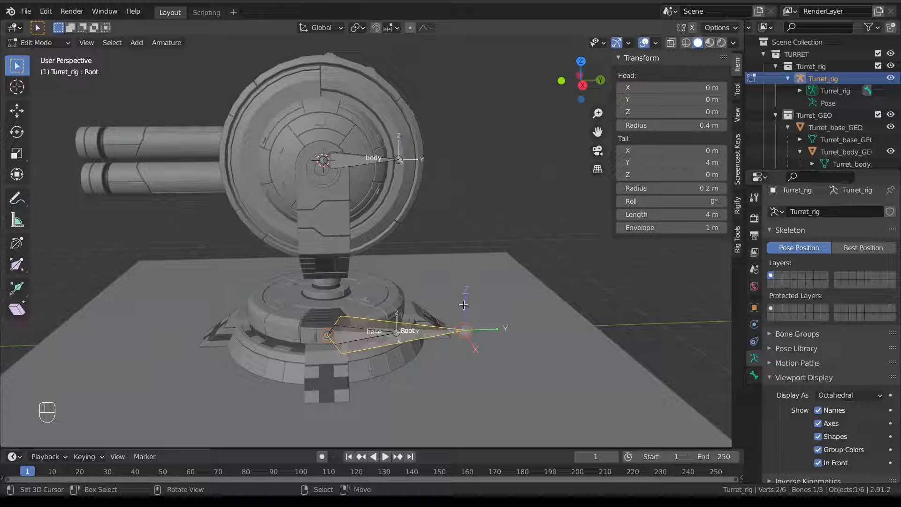
click(373, 156)
middle_drag(374, 157, 385, 273)
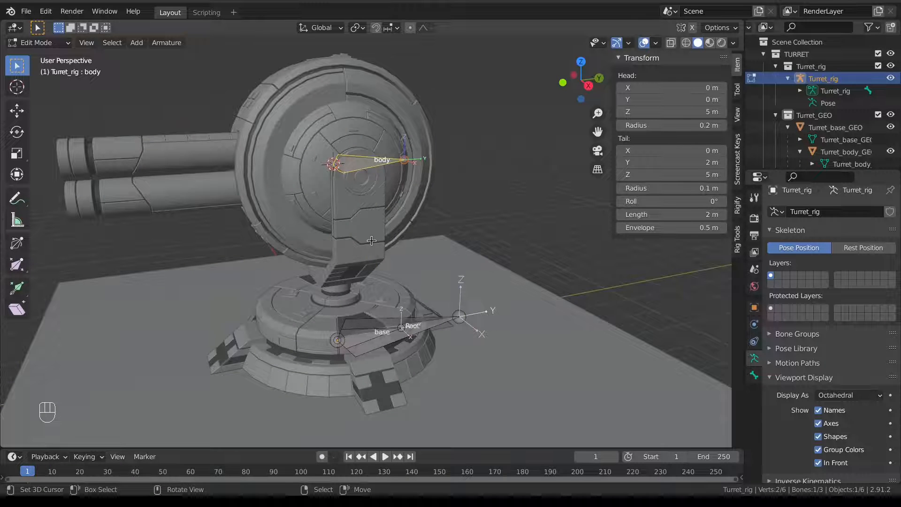
Duplicate the body bone and slide the copy along Y out in front of the barrels.
key(KP_3)
scroll(373, 242, down, 4)
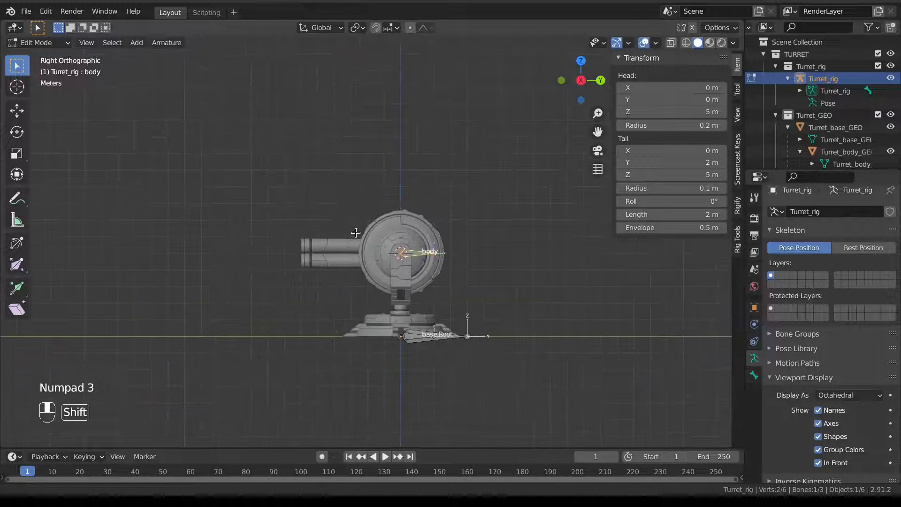
shift+middle_drag(362, 258, 379, 257)
key(shift+d)
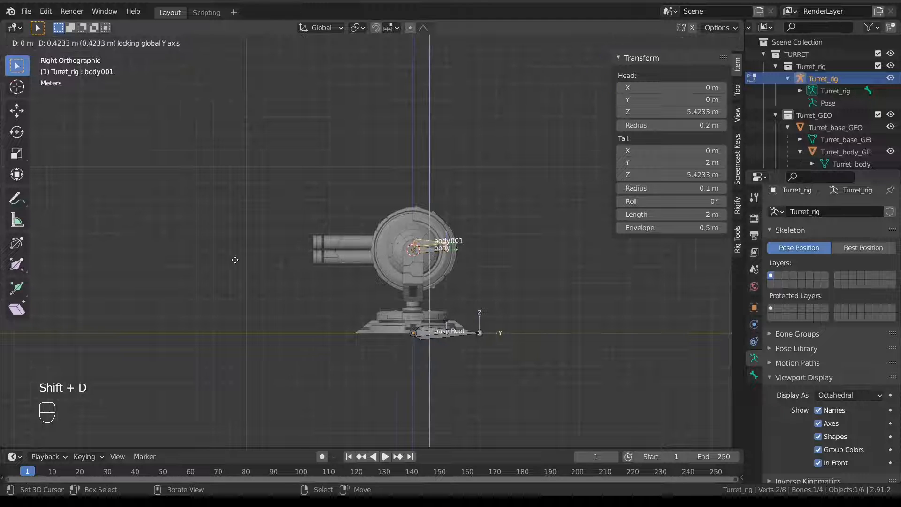
right_click(283, 263)
key(g)
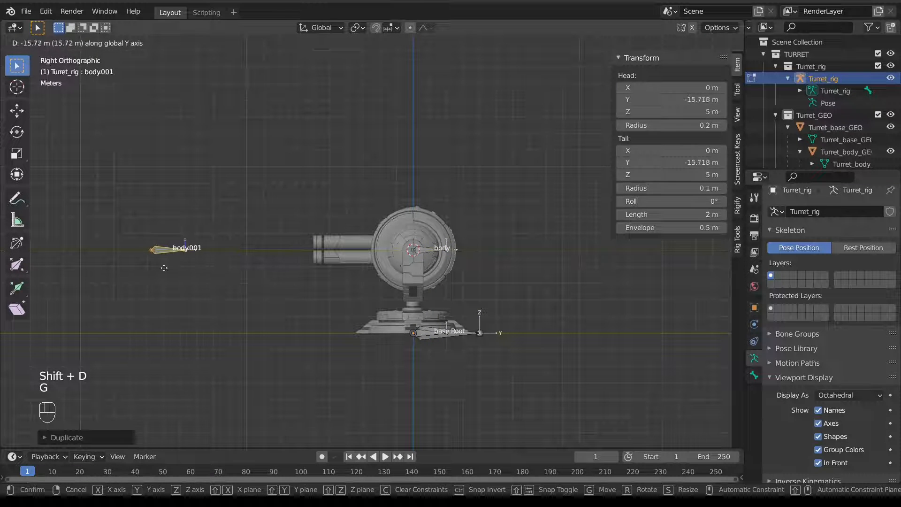
click(43, 273)
scroll(231, 267, down, 3)
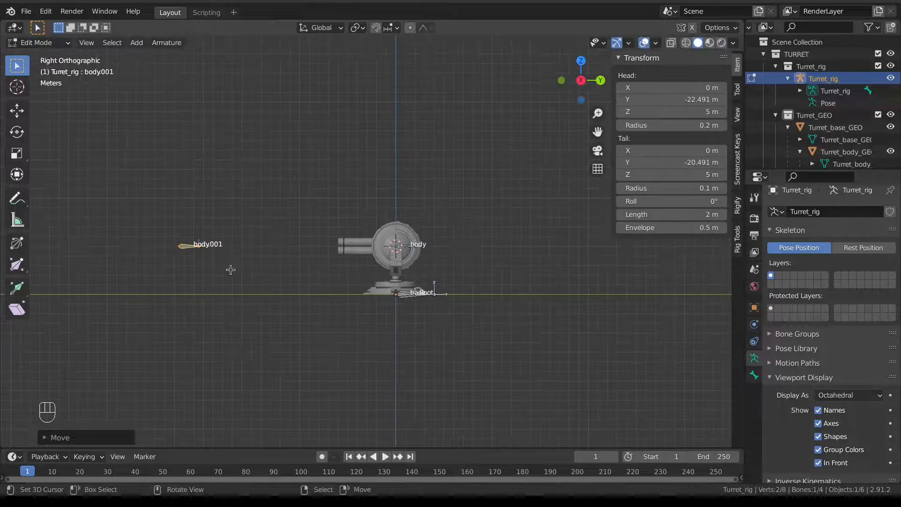
key(g)
key(y)
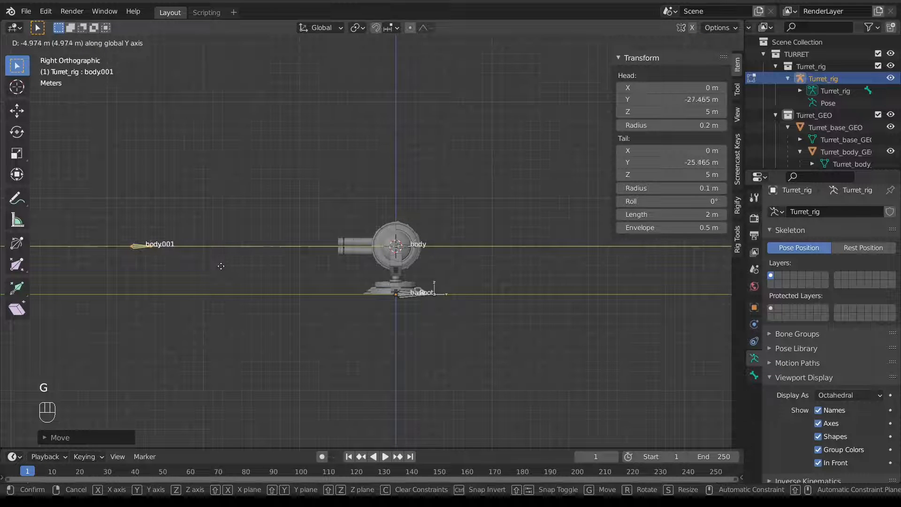
click(226, 266)
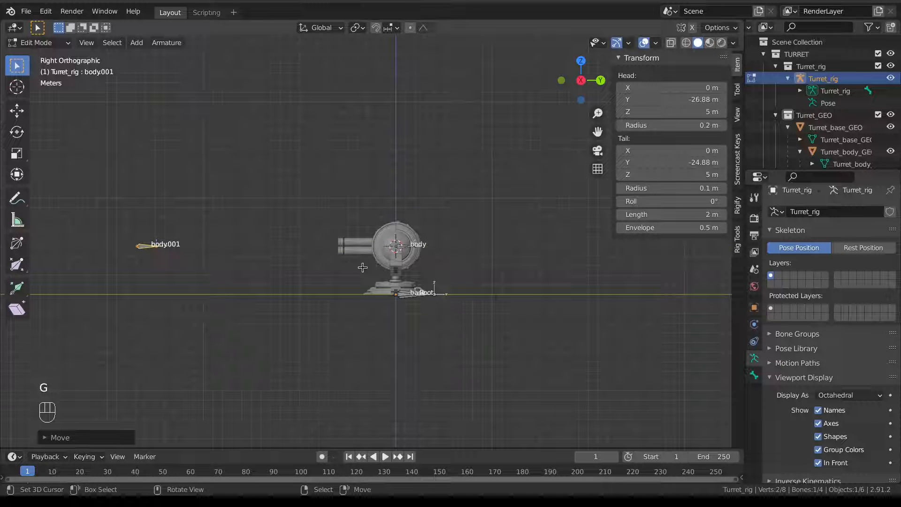
Set the copied bone's head Y to -26 m and tail Y to -24 m.
click(691, 100)
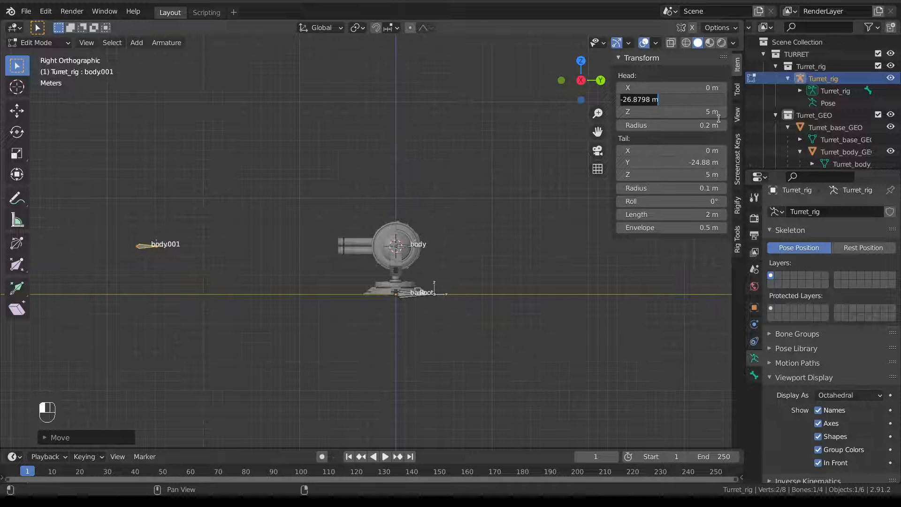
text(-36)
key(Return)
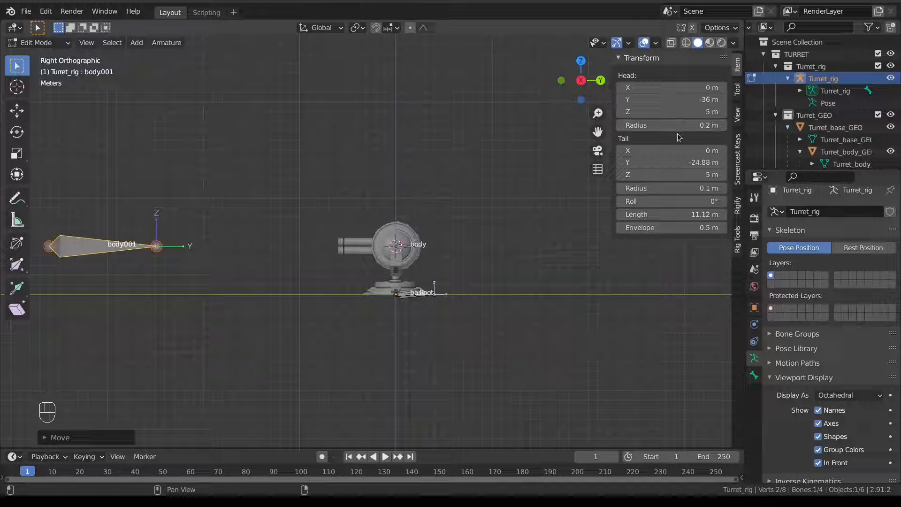
click(685, 165)
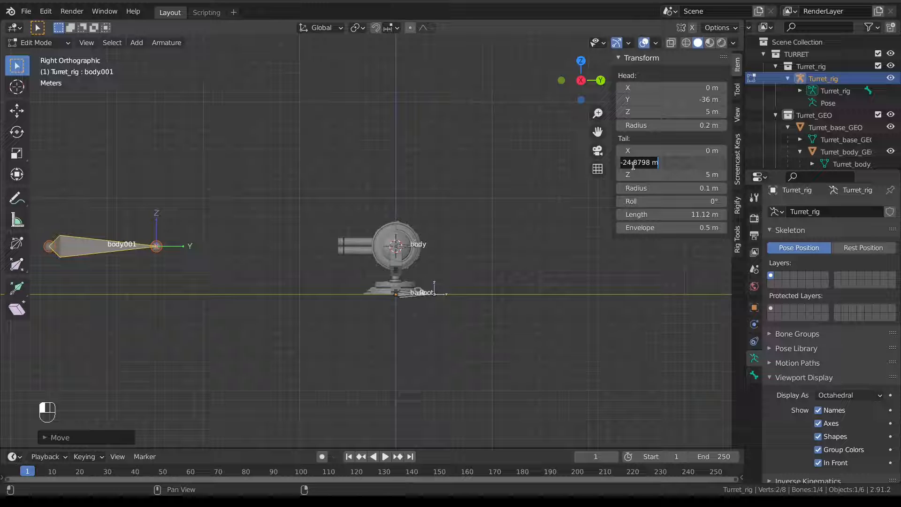
click(691, 103)
click(692, 101)
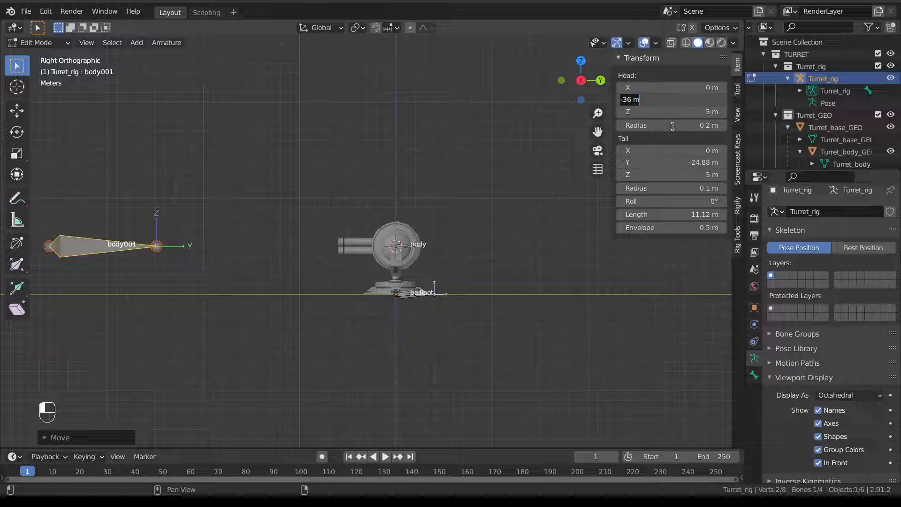
text(-26)
key(Return)
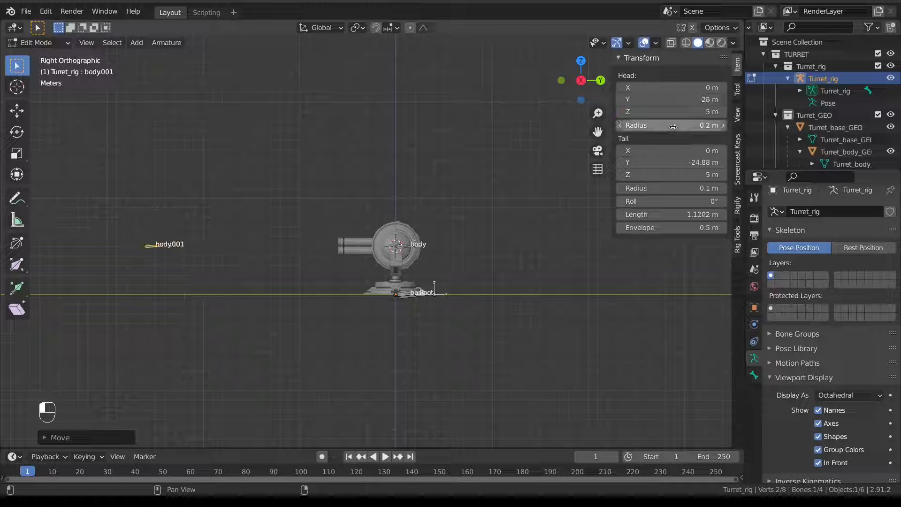
click(660, 164)
key(BackSpace)
text(-24)
key(Return)
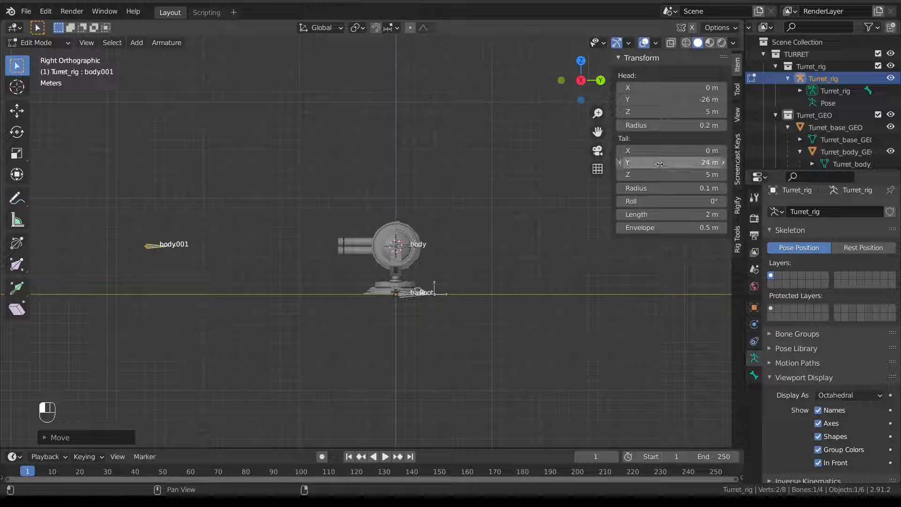
Rename the copied bone Aim and check it from the side and above.
middle_drag(251, 260, 318, 292)
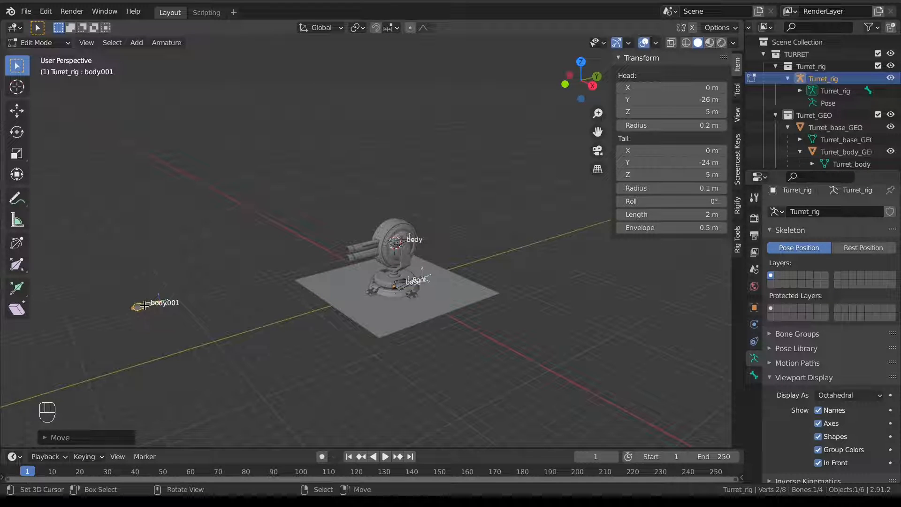
right_click(149, 310)
key(F2)
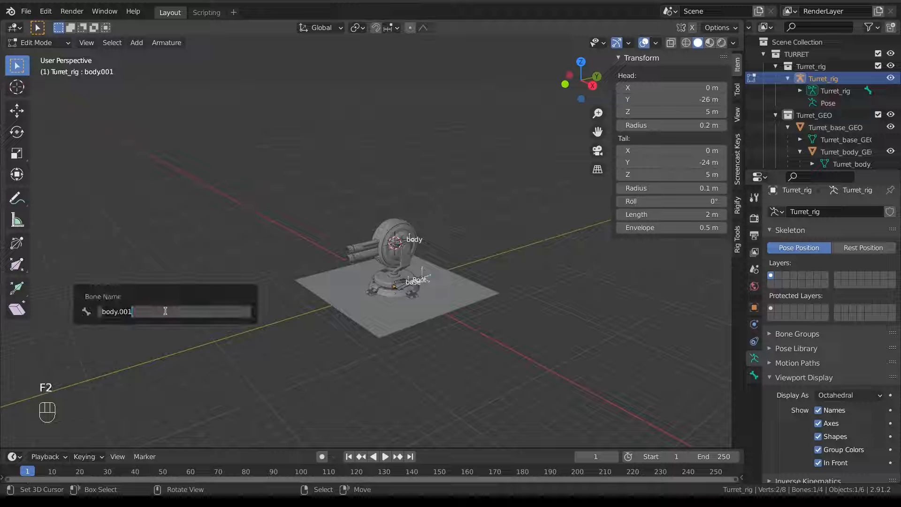
text(A)
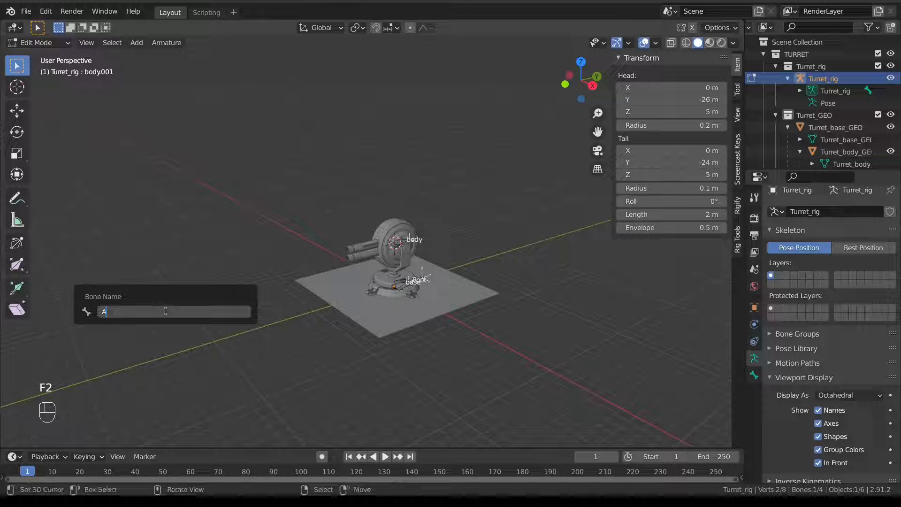
text(im)
key(Return)
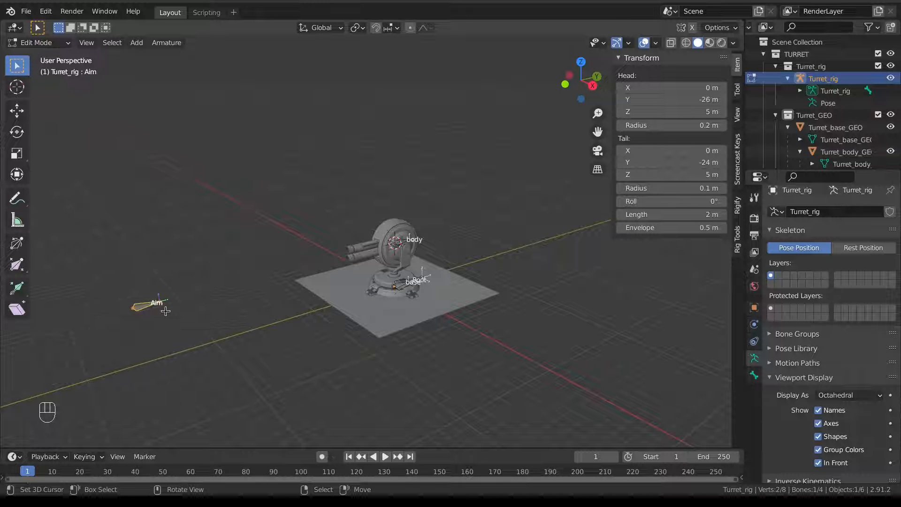
key(KP_3)
middle_drag(330, 257, 396, 289)
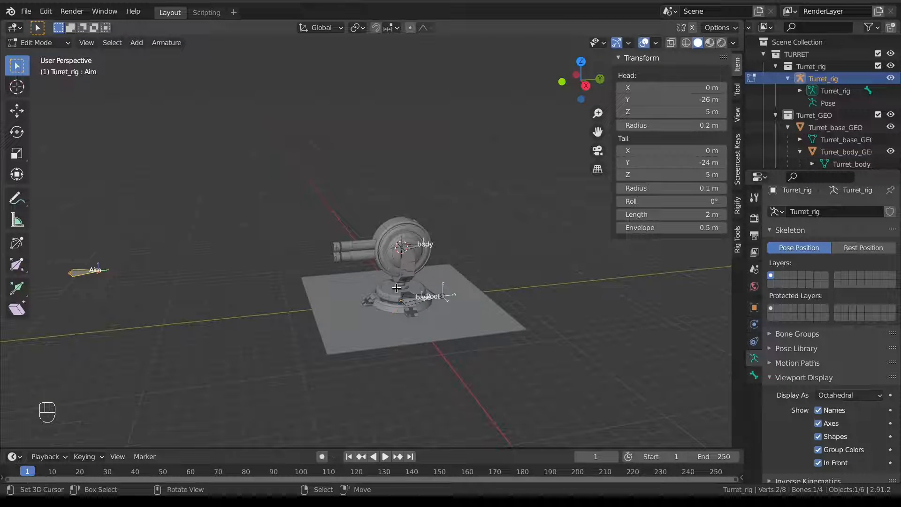
key(Tab)
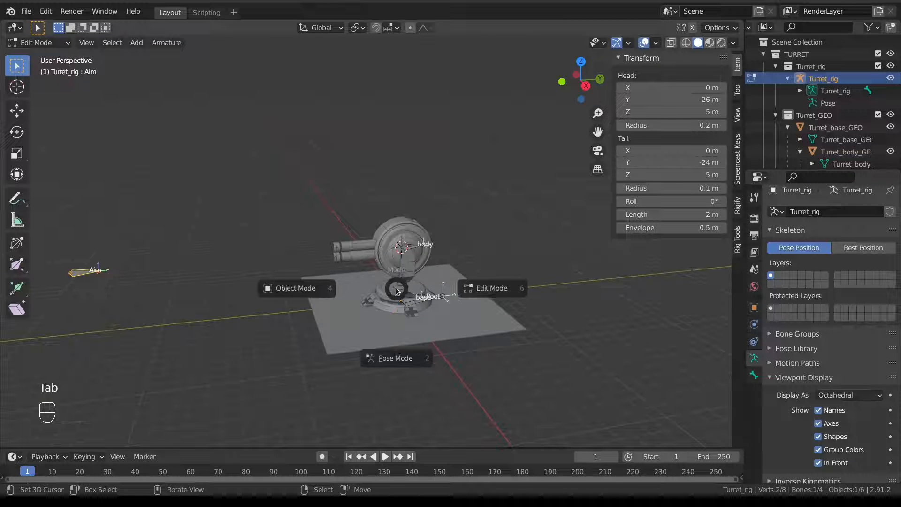
Return to Object Mode and select the turret footing mesh.
click(312, 299)
scroll(408, 295, up, 5)
shift+middle_drag(410, 269, 354, 210)
mouse_move(354, 210)
middle_down()
mouse_move(320, 194)
mouse_move(352, 201)
middle_up()
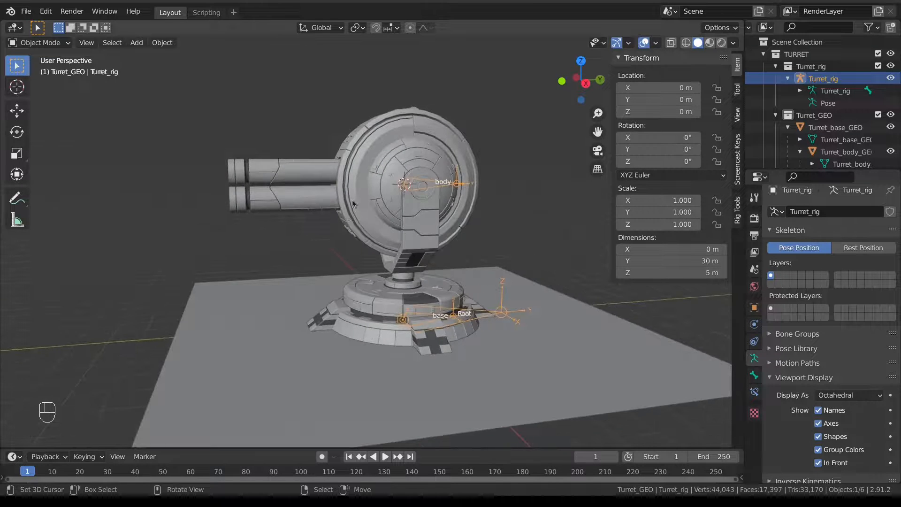
middle_drag(413, 303, 374, 345)
click(436, 329)
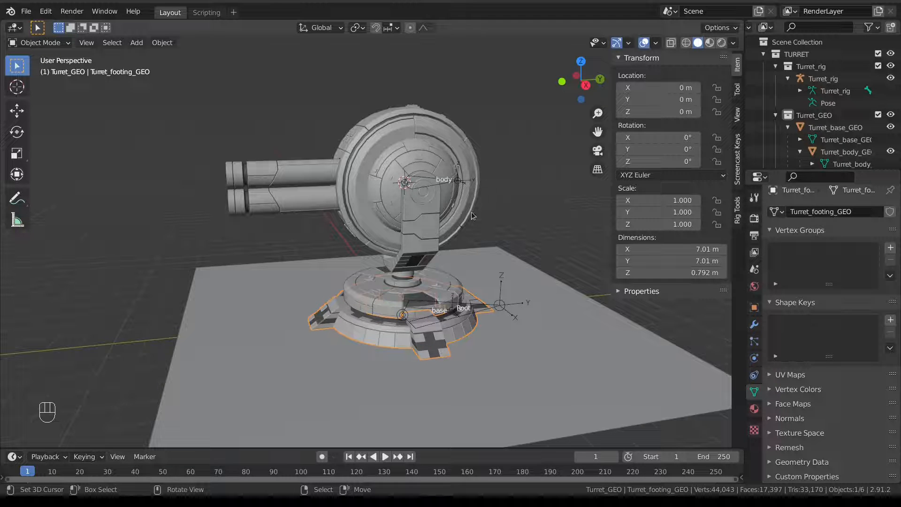
middle_drag(416, 264, 335, 237)
scroll(399, 269, up, 5)
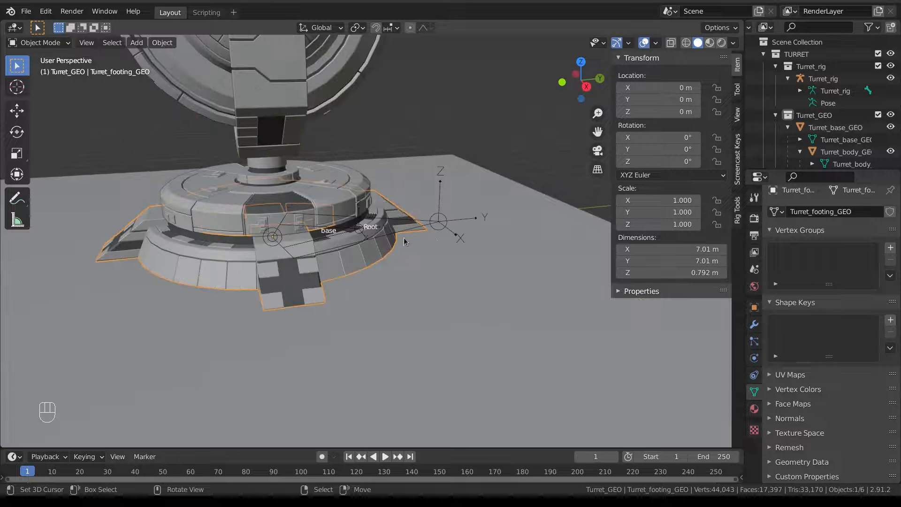
Add Turret_rig to the footing selection and switch the armature into Pose Mode.
shift+click(425, 212)
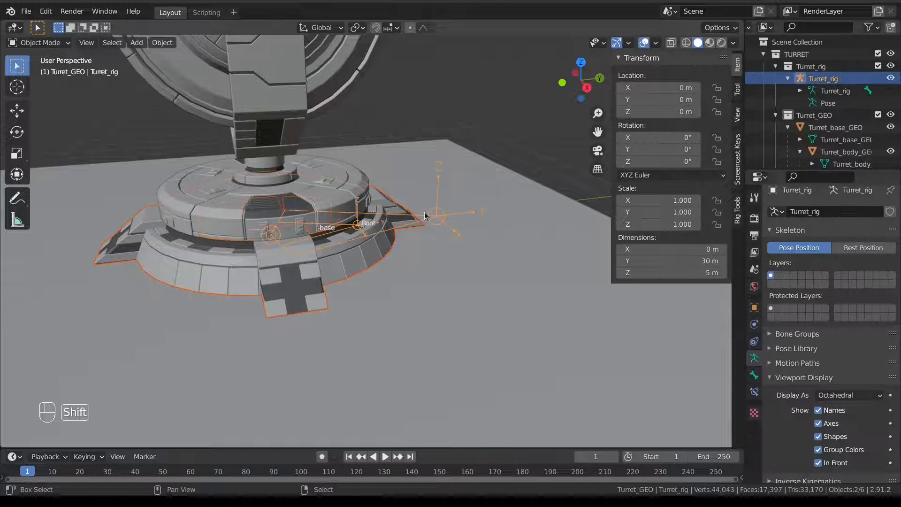
key(Tab)
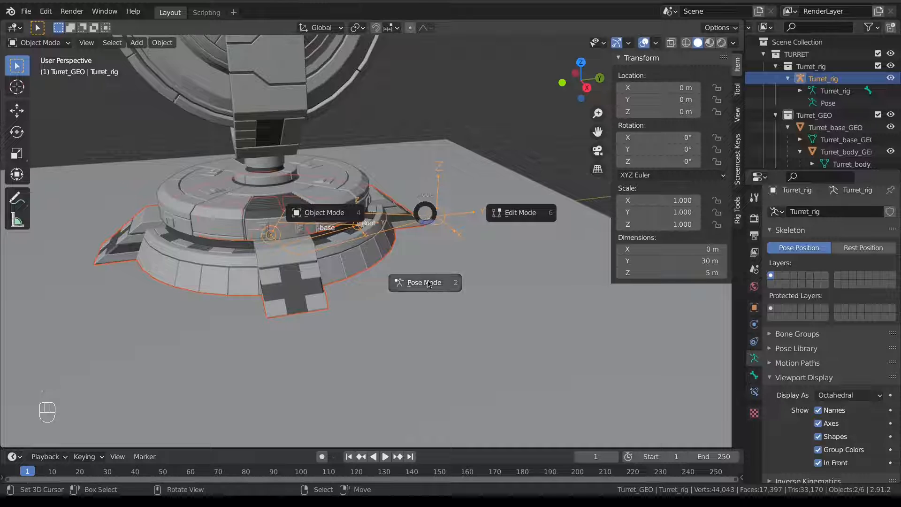
click(314, 272)
click(311, 271)
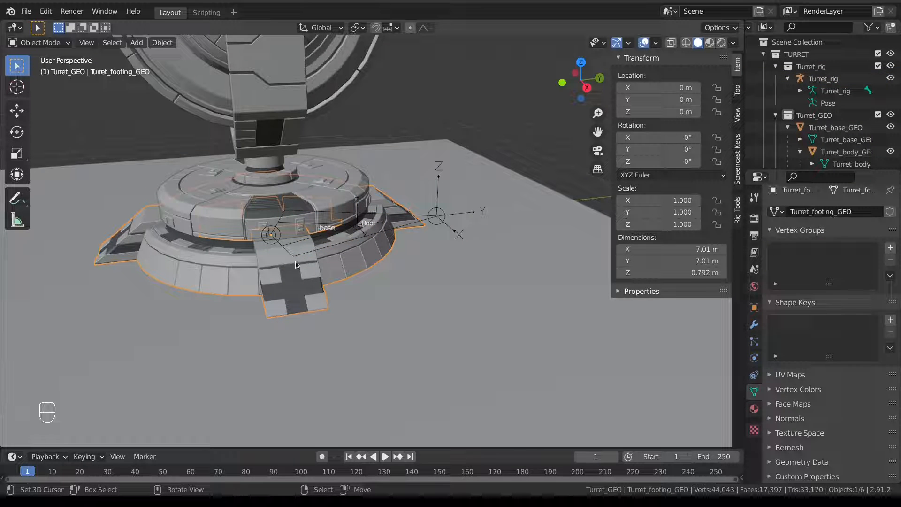
shift+click(412, 214)
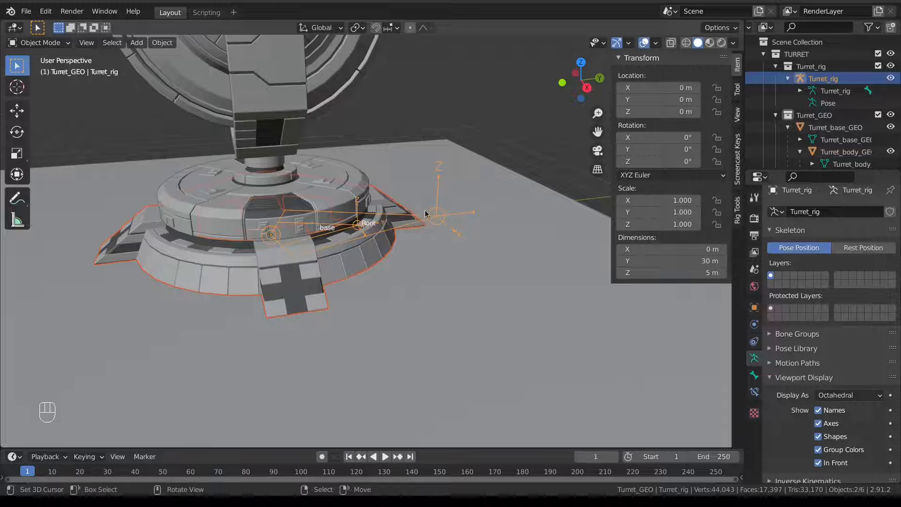
key(Tab)
click(409, 217)
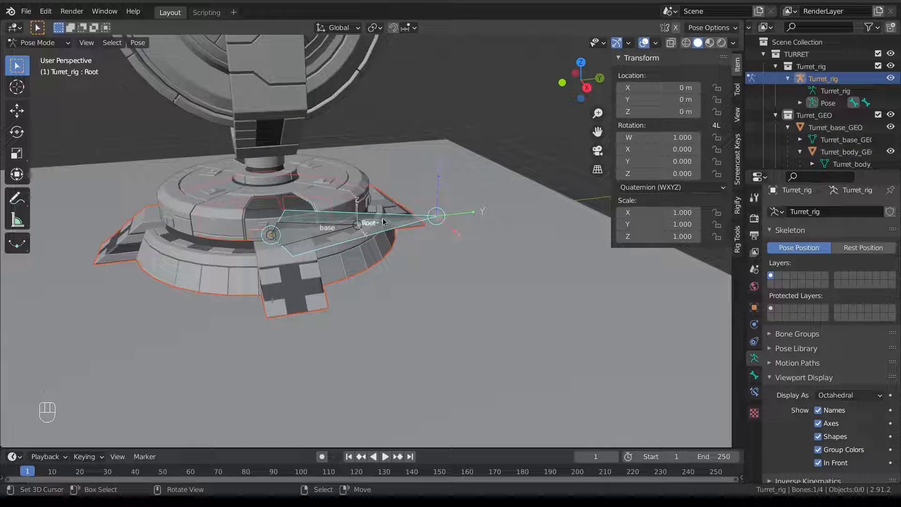
Parent the footing mesh to the Root bone using Set Parent To > Bone.
key(ctrl)
key(ctrl+p)
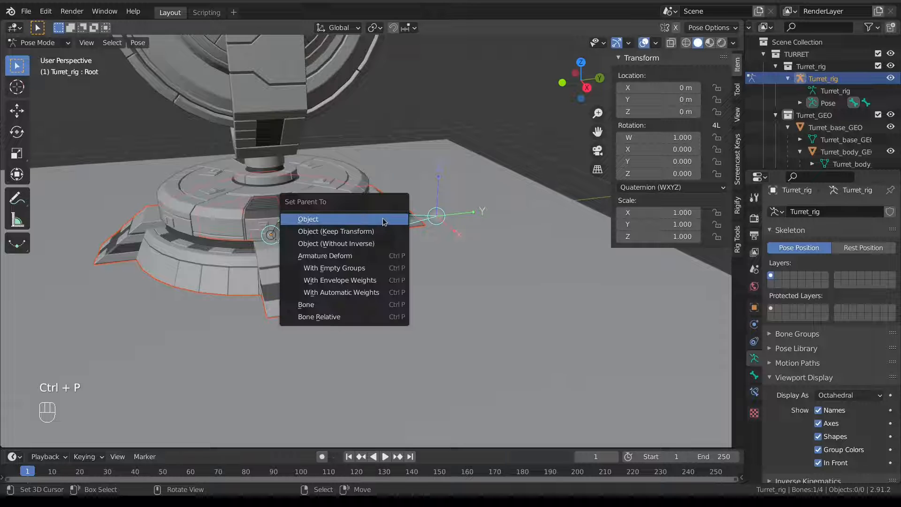
click(363, 304)
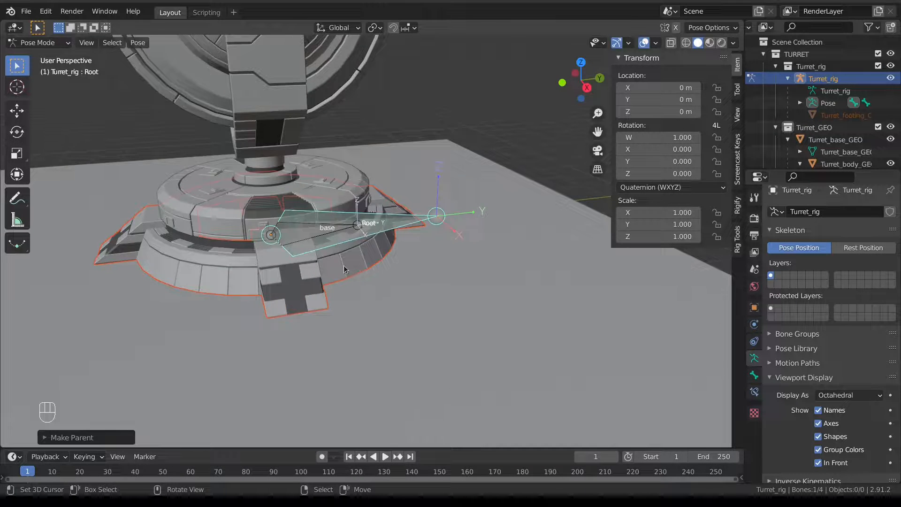
scroll(332, 271, down, 2)
Parent Turret_base_GEO to the rig's base bone with Bone parenting.
key(Tab)
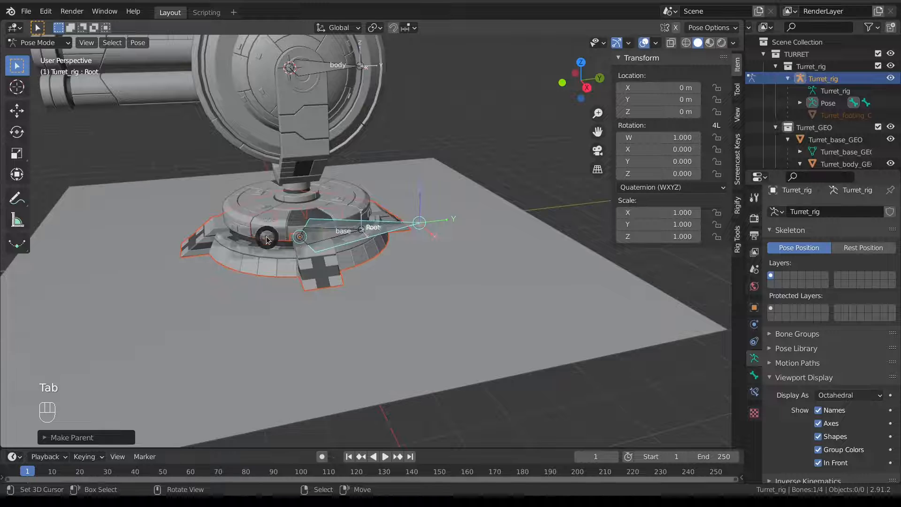
click(248, 221)
key(g)
right_click(284, 218)
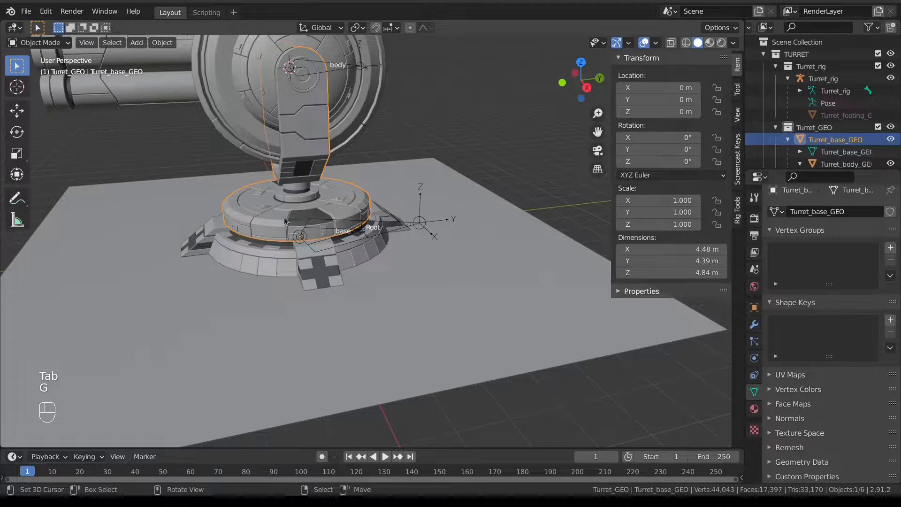
scroll(343, 231, up, 2)
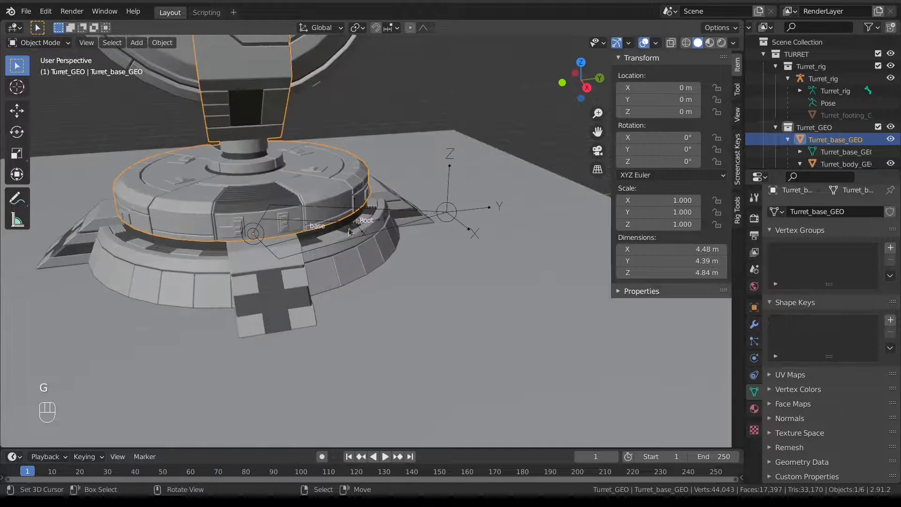
shift+click(324, 223)
key(Tab)
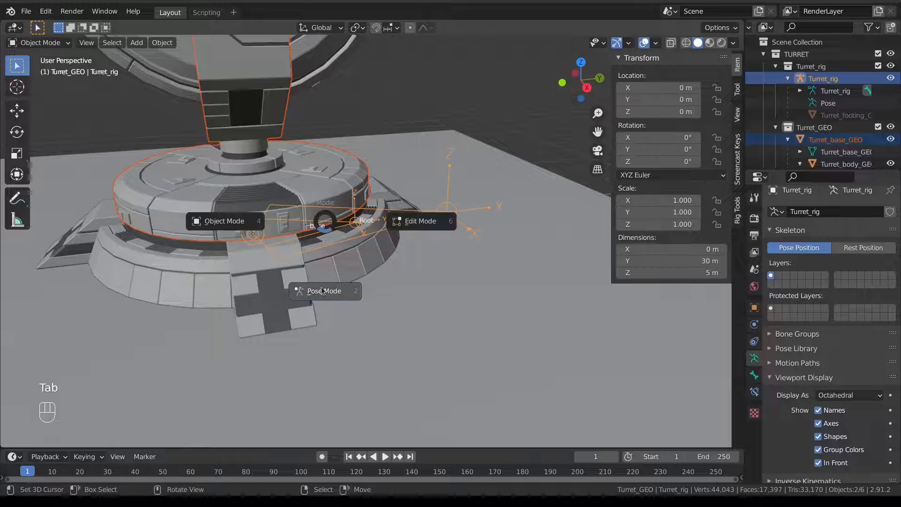
click(296, 219)
key(ctrl+p)
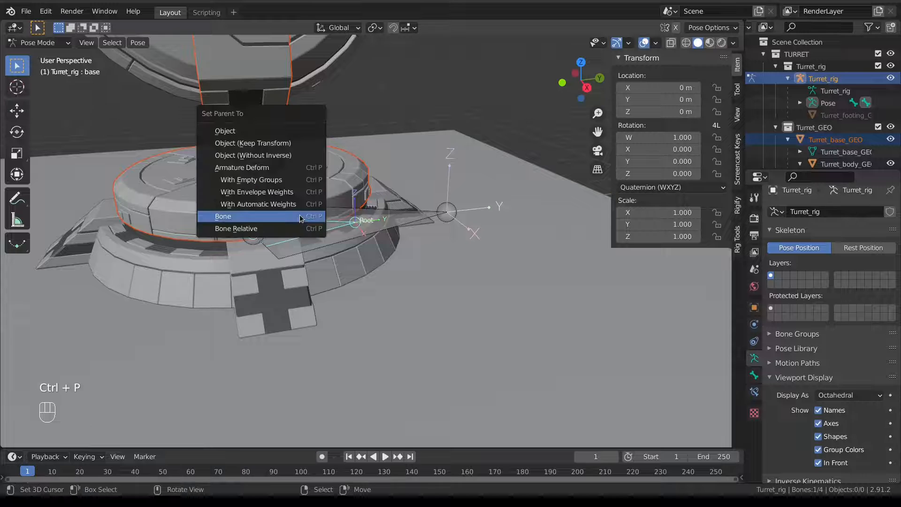
click(300, 215)
Parent Turret_body_GEO to the rig's body bone with Bone parenting.
scroll(294, 210, down, 4)
shift+middle_drag(294, 211, 295, 270)
right_click(266, 121)
scroll(312, 146, up, 3)
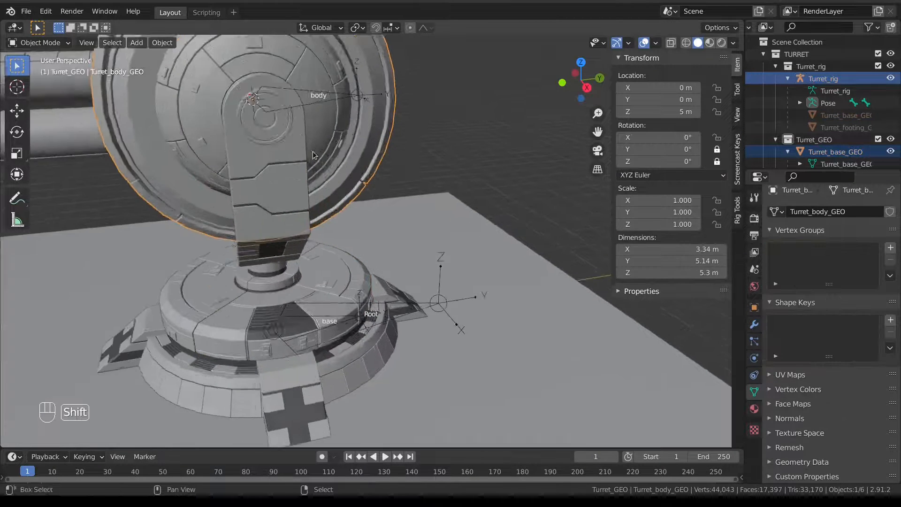
shift+middle_drag(313, 151, 388, 226)
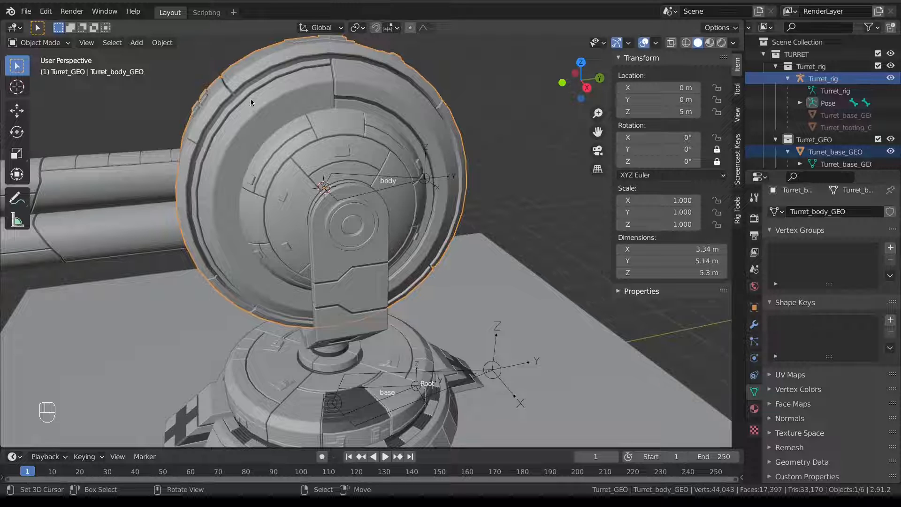
shift+right_click(398, 178)
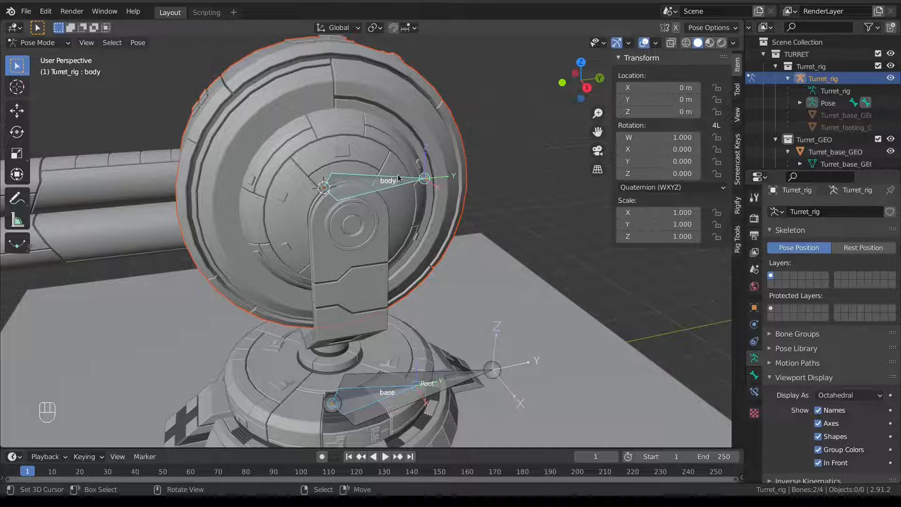
key(ctrl+z)
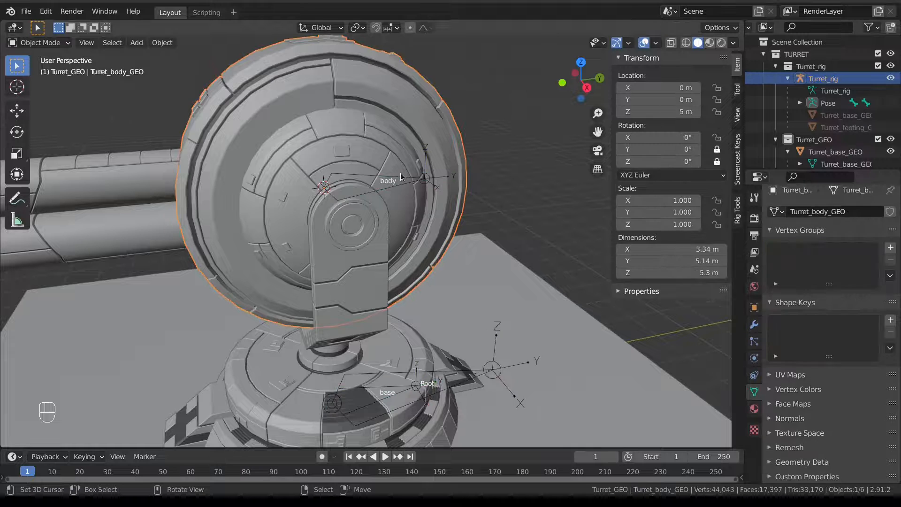
right_click(400, 180)
right_click(292, 109)
shift+right_click(398, 181)
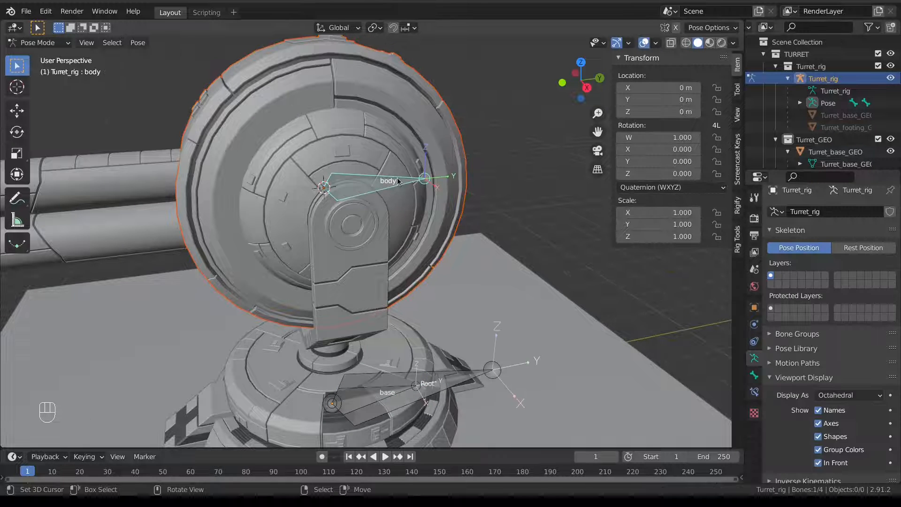
key(ctrl+p)
click(400, 177)
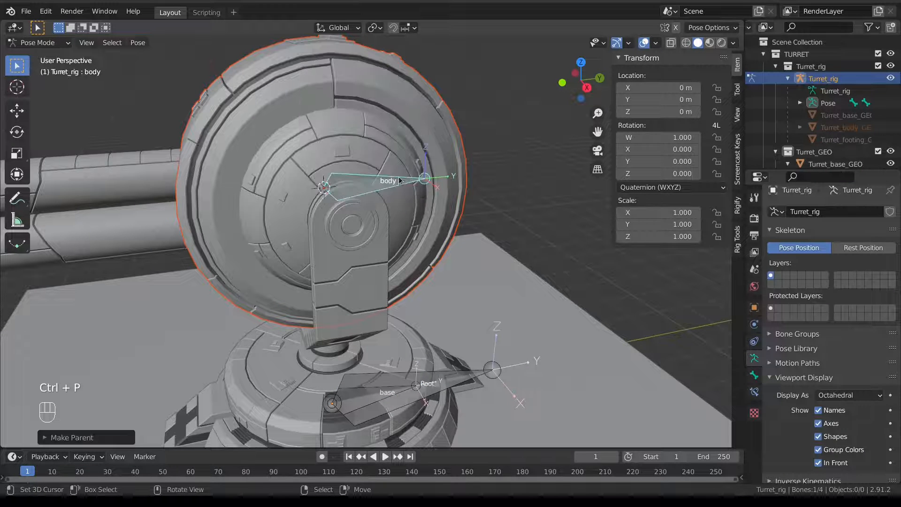
Select the turret body mesh and test-rotate it to check the parenting.
middle_drag(399, 178, 266, 177)
right_click(239, 200)
right_click(297, 163)
key(r)
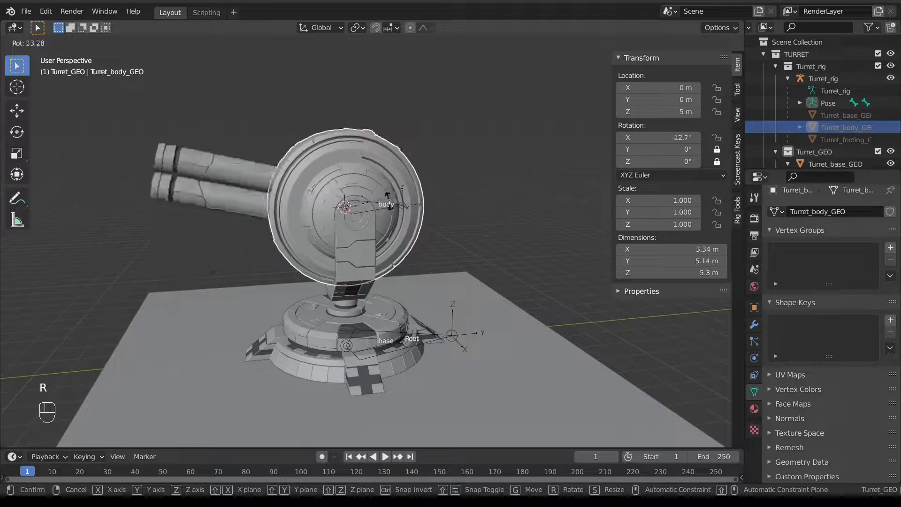
key(Escape)
right_click(217, 199)
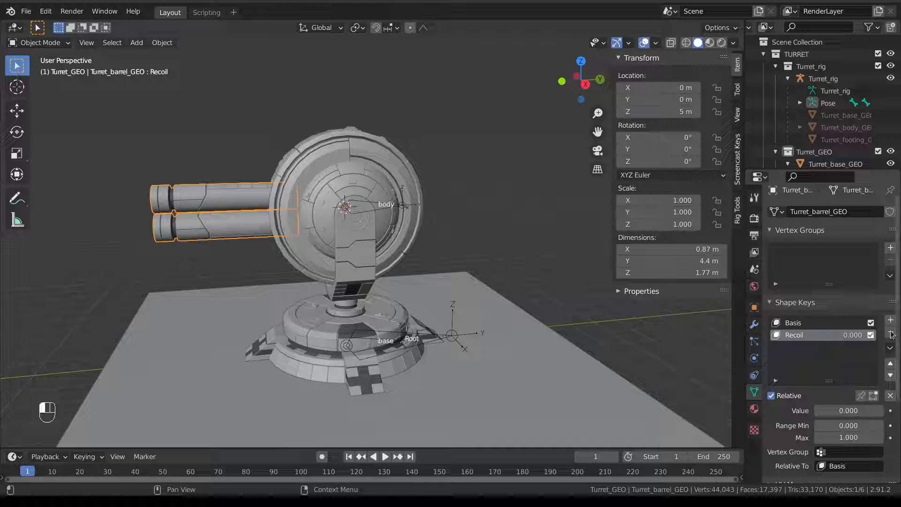
key(Escape)
mouse_move(857, 336)
mouse_down()
mouse_move(883, 336)
mouse_move(857, 336)
mouse_up()
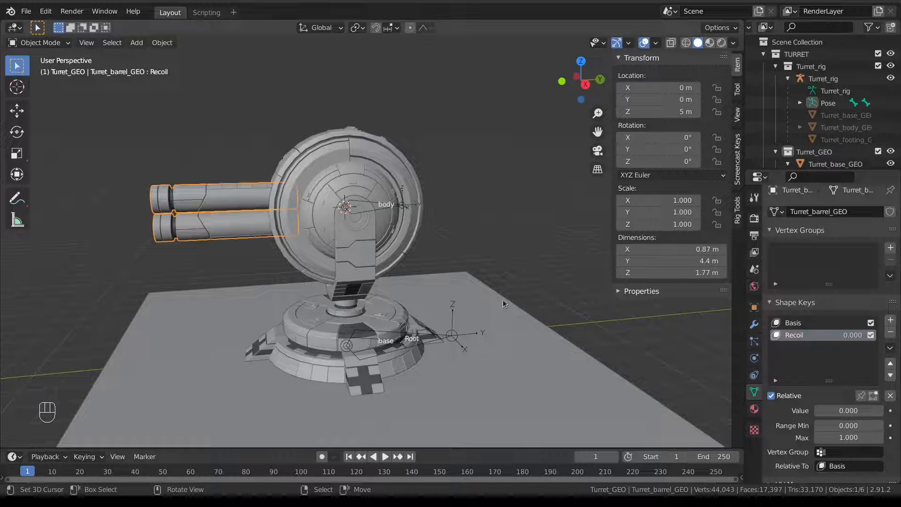
key(KP_3)
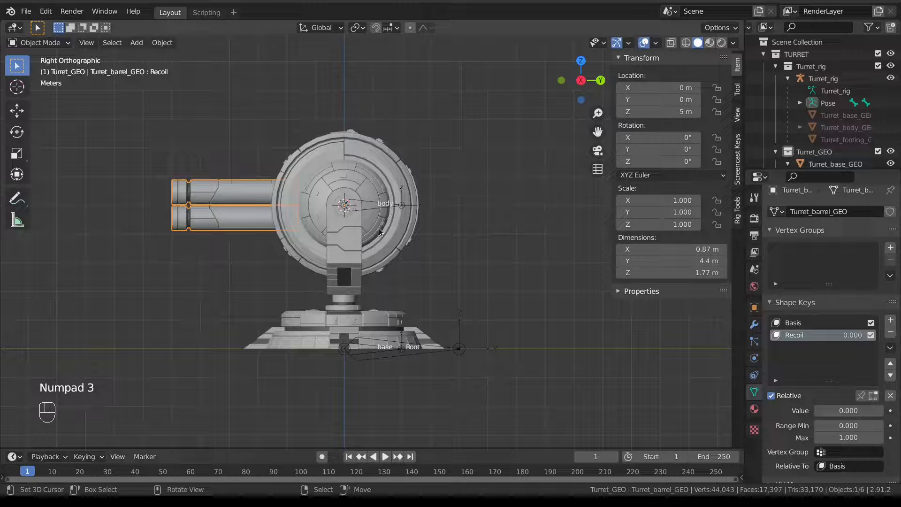
In Edit Mode, duplicate the body bone and place the copy above the barrel.
right_click(379, 210)
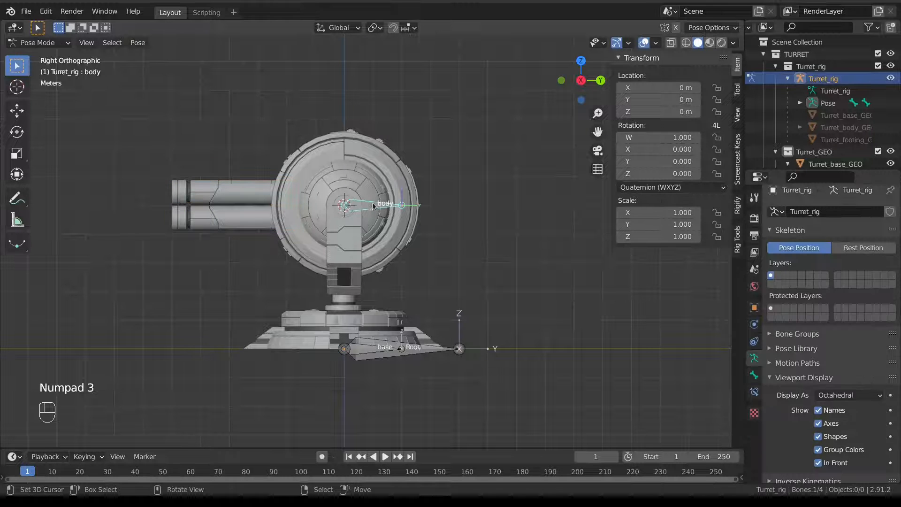
shift+middle_drag(401, 230, 428, 248)
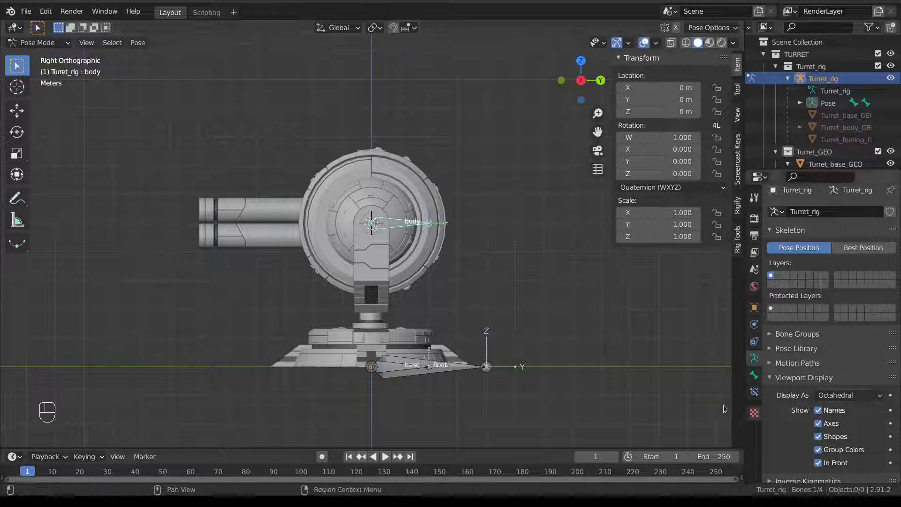
key(Tab)
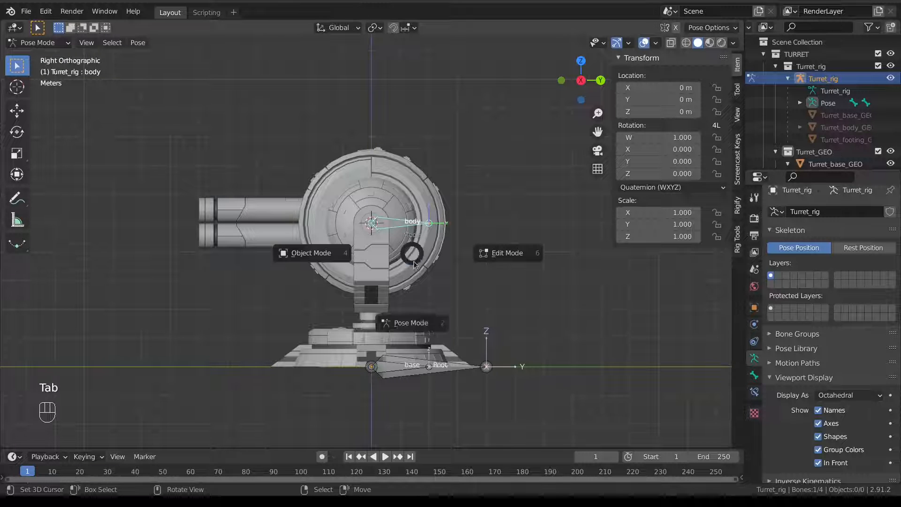
click(507, 256)
shift+middle_drag(383, 231, 399, 246)
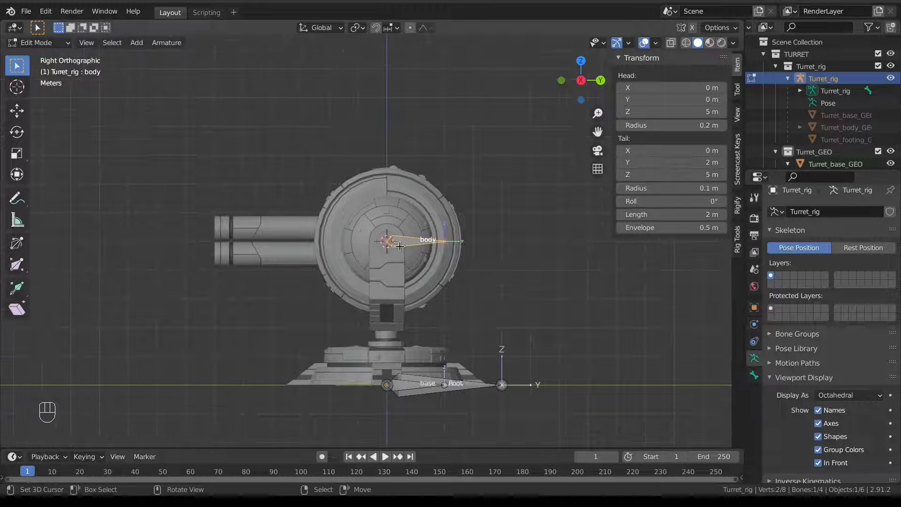
key(shift)
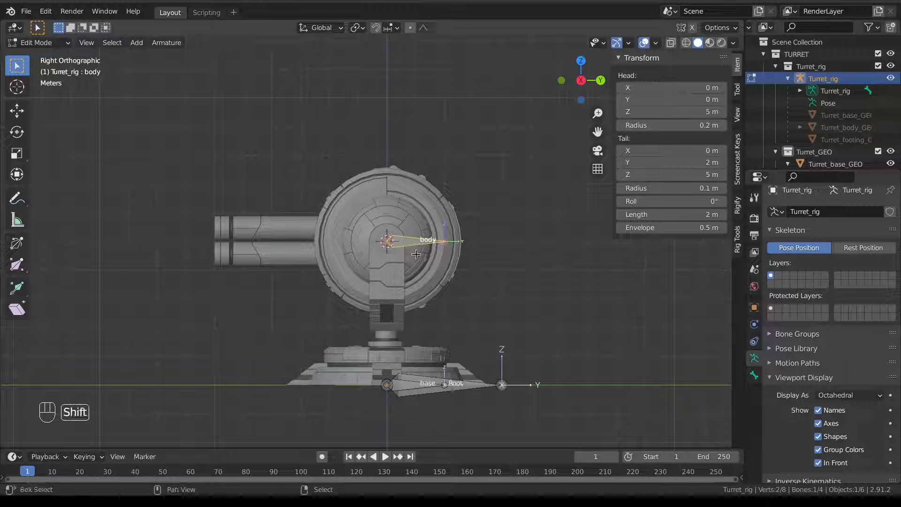
key(shift+d)
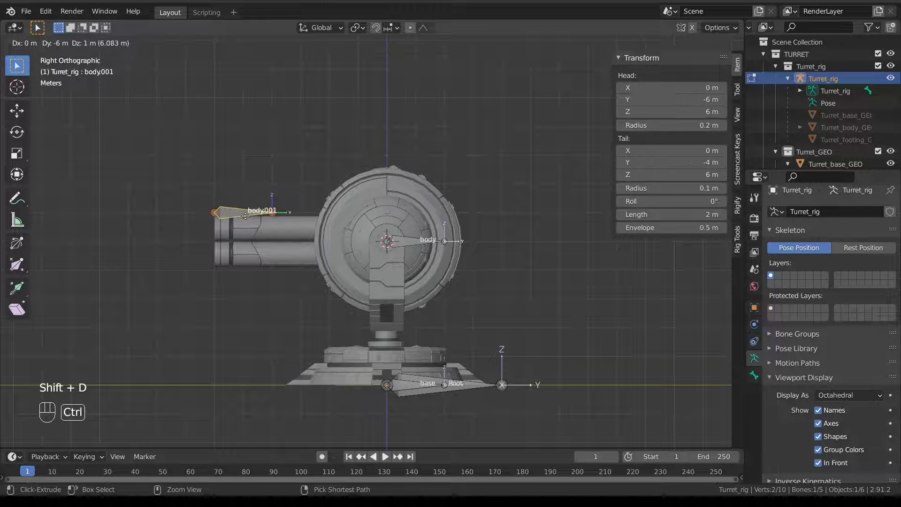
ctrl+click(224, 217)
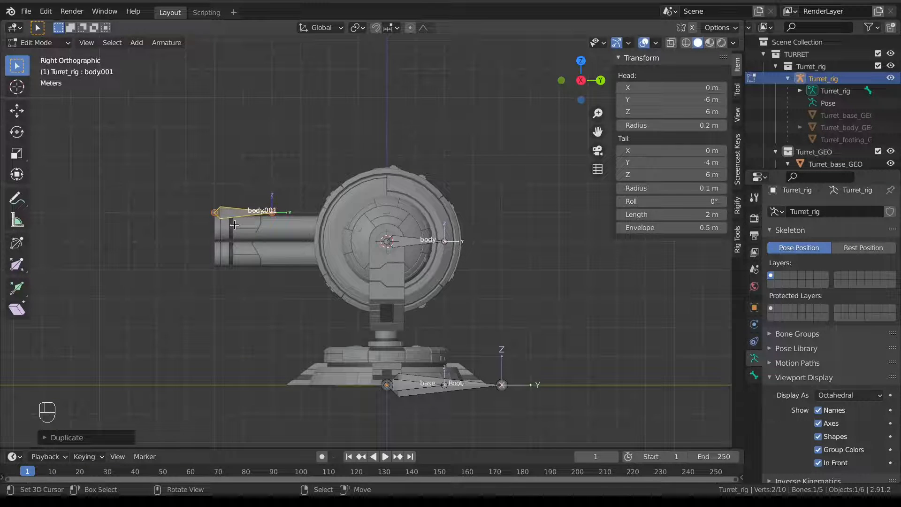
Raise the duplicate slightly along Z and rename it Recoil.
scroll(223, 216, up, 2)
key(g)
key(z)
click(179, 211)
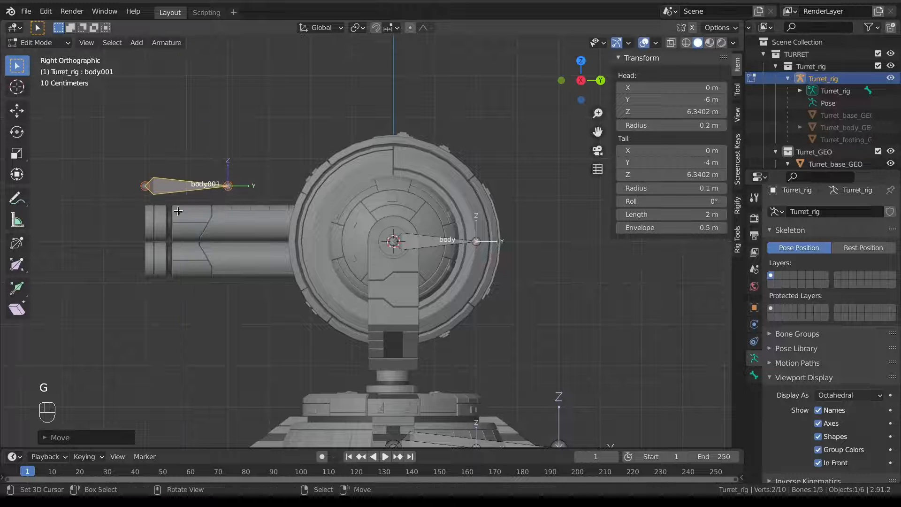
key(F2)
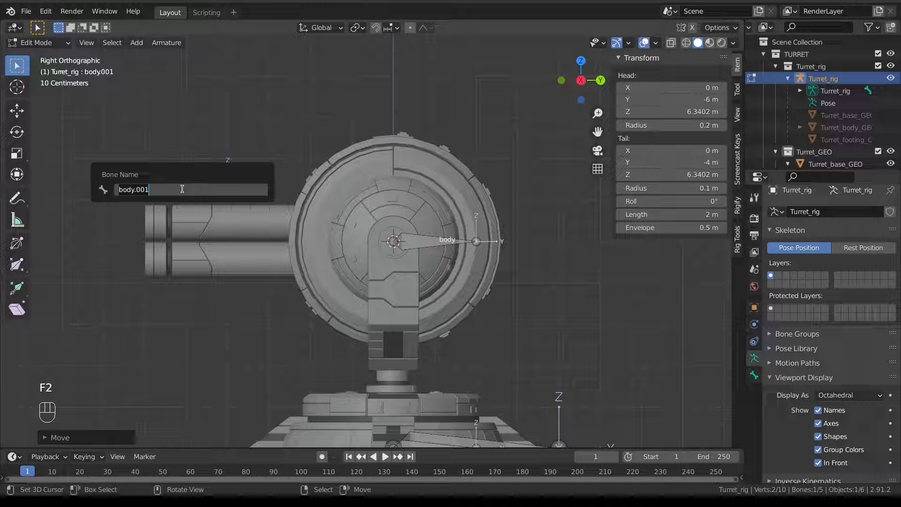
text(Recoil)
key(Return)
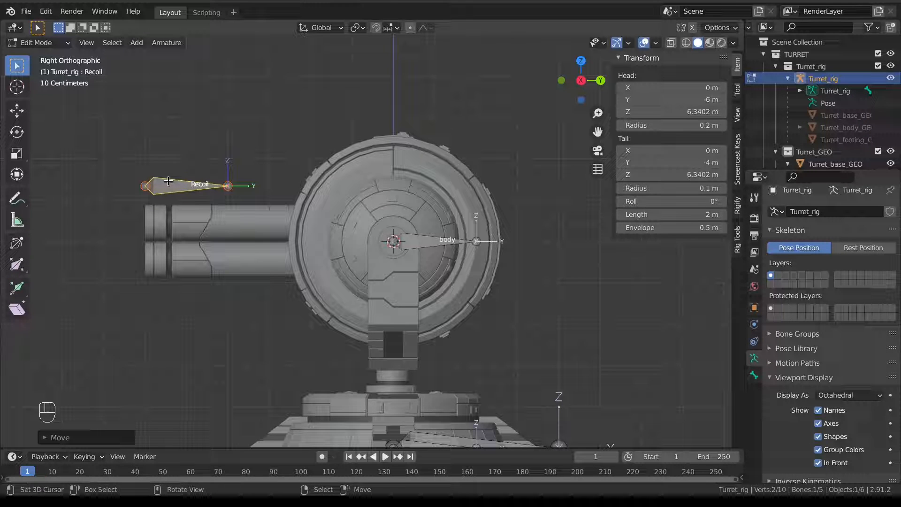
Set the Recoil bone's head and tail Z to 6.5 m so it lies level.
click(672, 111)
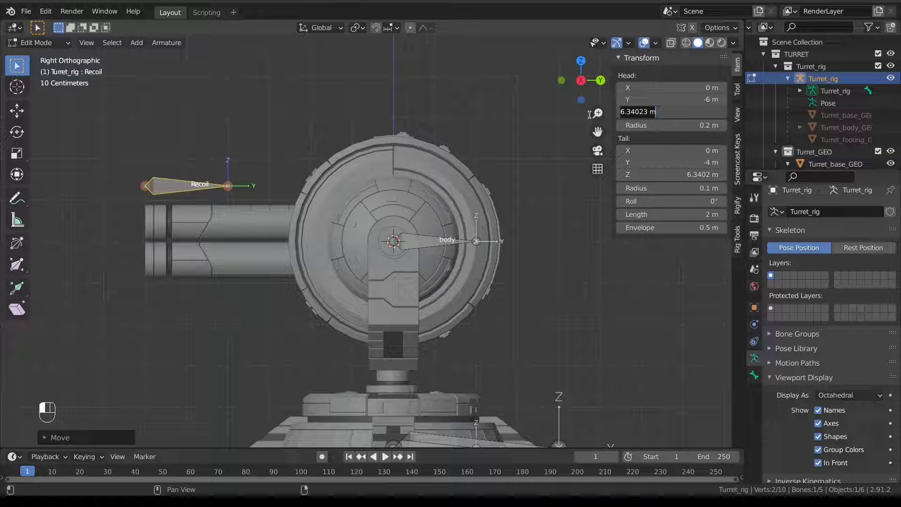
text(6.5)
key(Return)
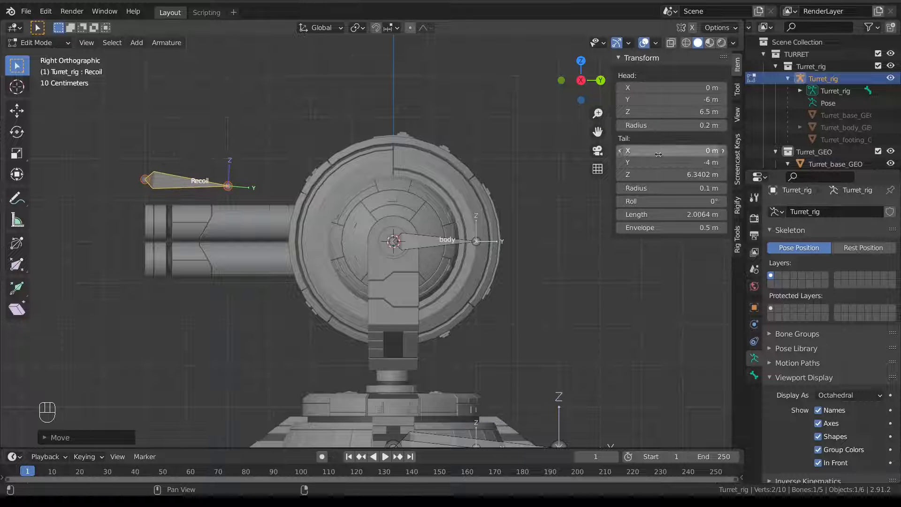
click(648, 174)
text(6.5)
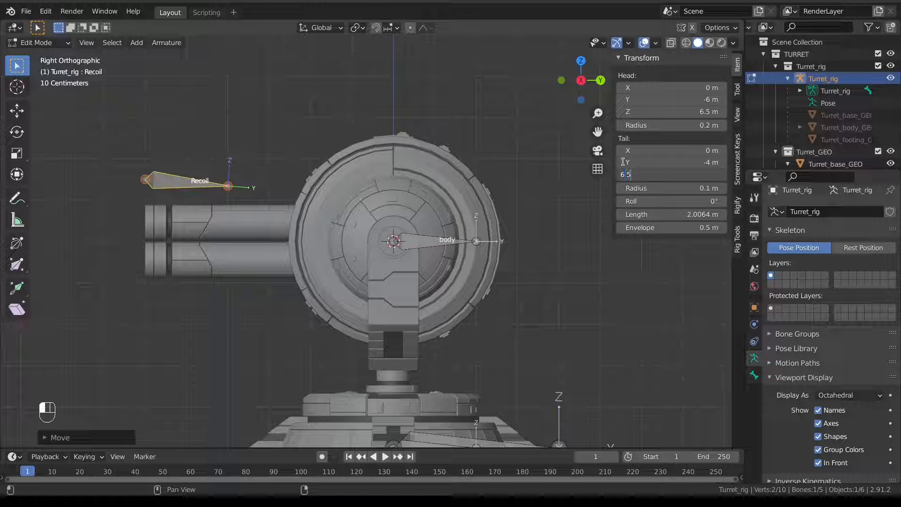
key(Return)
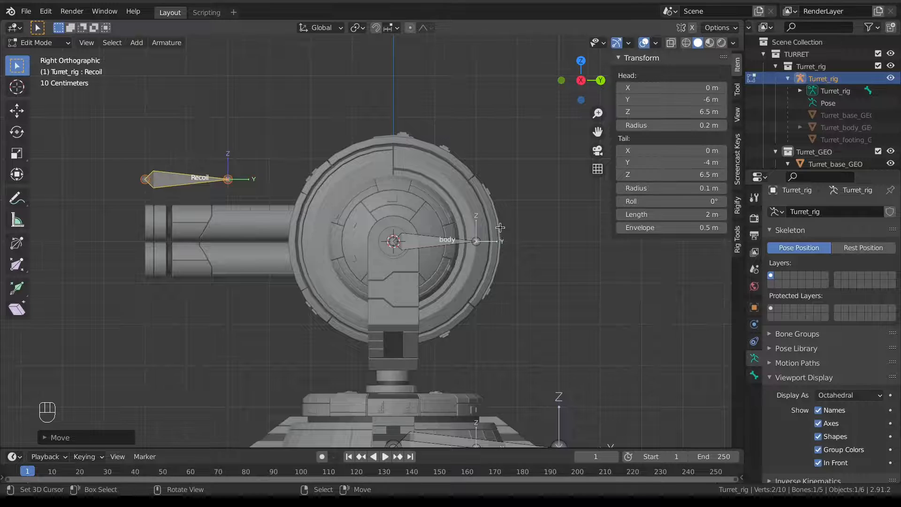
Switch the rig back to Pose Mode and test-rotate the body bone.
scroll(501, 226, down, 2)
shift+middle_drag(346, 249, 446, 253)
middle_drag(446, 252, 418, 284)
scroll(461, 266, down, 2)
scroll(418, 284, down, 3)
key(Tab)
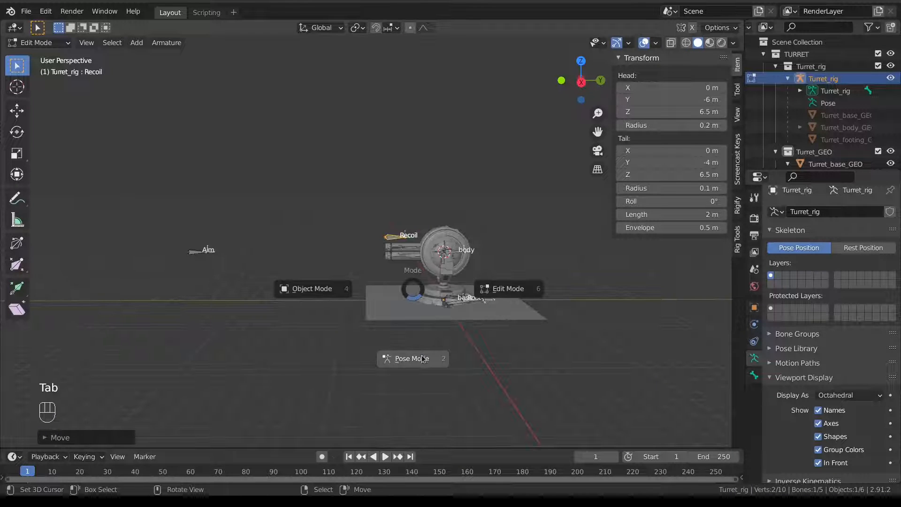
click(421, 356)
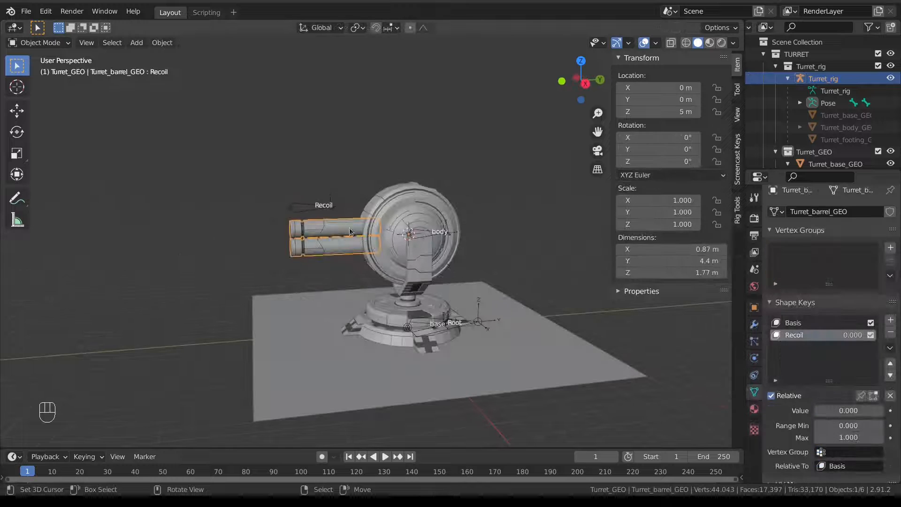
right_click(318, 217)
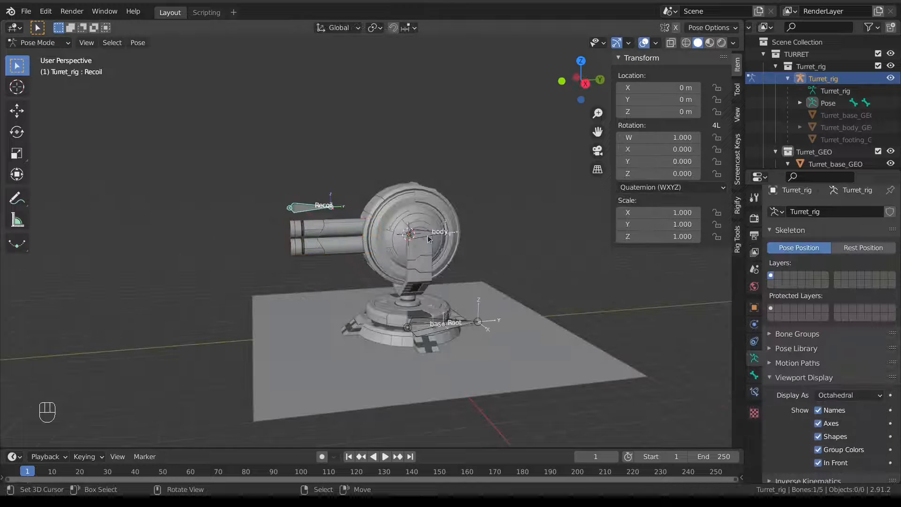
right_click(429, 240)
key(r)
right_click(343, 201)
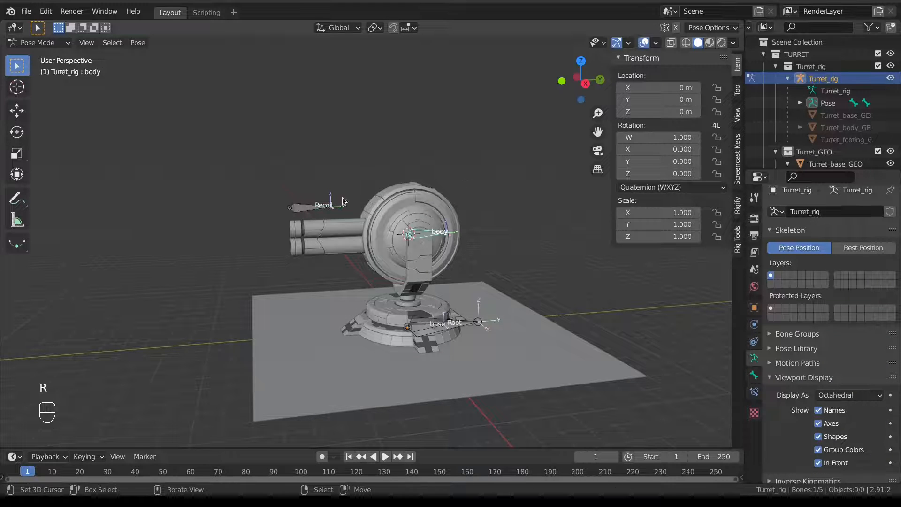
shift+right_click(299, 209)
In Edit Mode, parent Recoil to the body bone with Keep Offset.
shift+right_click(437, 235)
key(Tab)
click(439, 245)
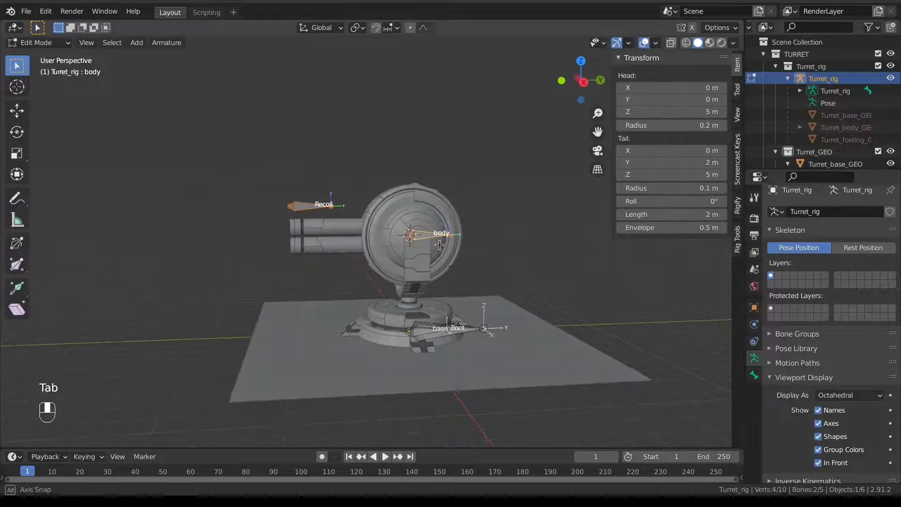
key(ctrl+p)
click(442, 240)
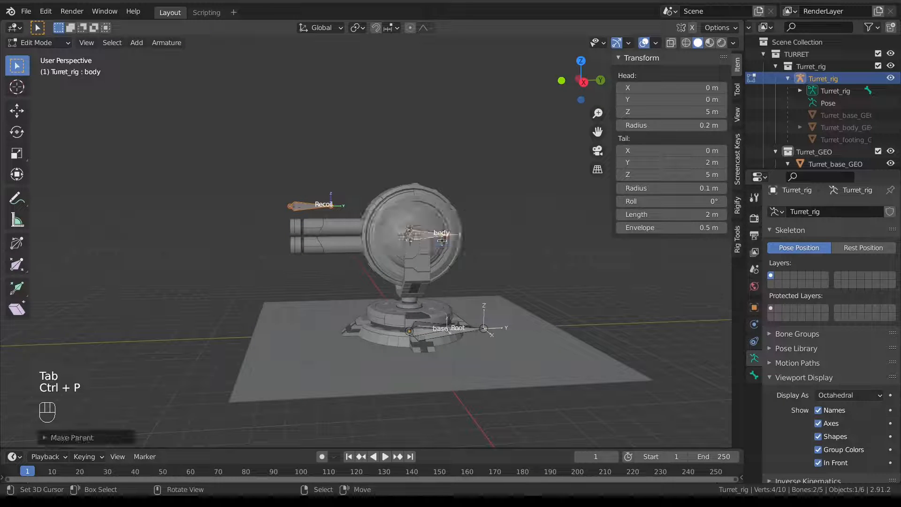
Return to Pose Mode and test-rotate and move the body and Root bones.
key(Tab)
click(433, 243)
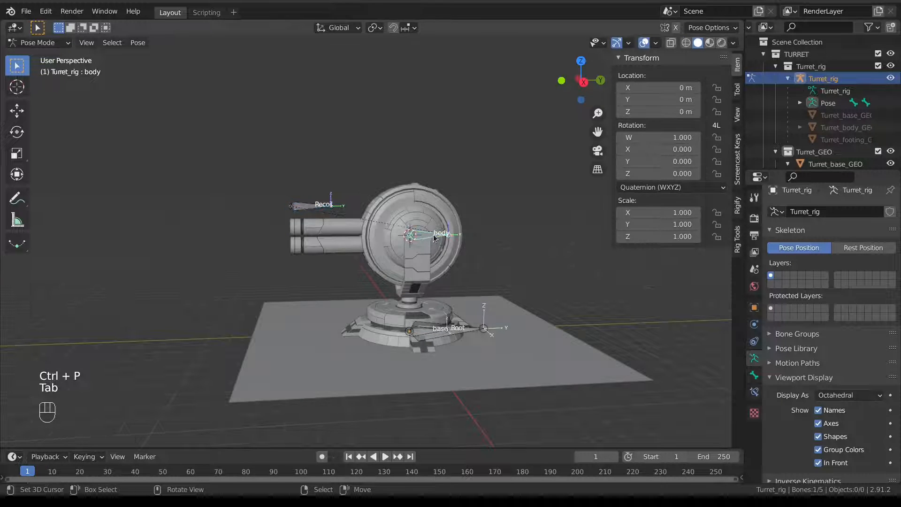
key(r)
middle_drag(400, 242, 376, 214)
key(g)
right_click(448, 276)
right_click(414, 236)
key(g)
right_click(456, 235)
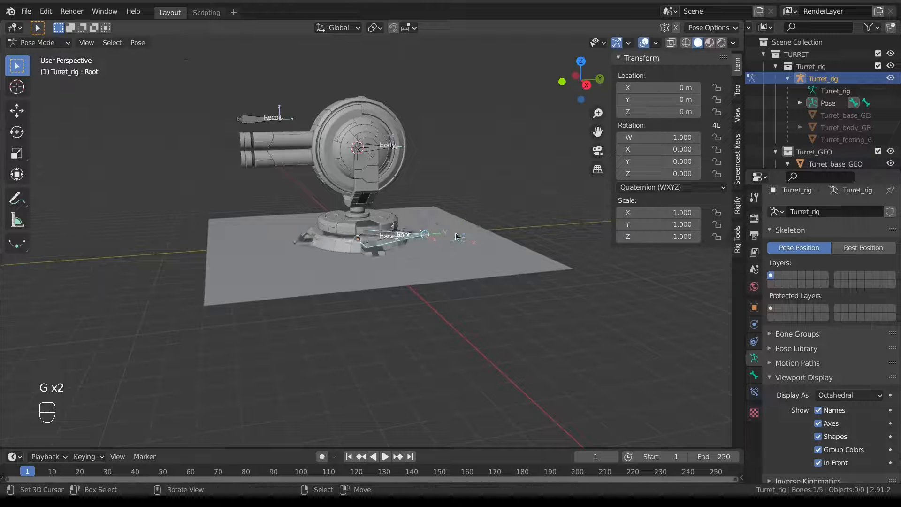
Test-move the base bone, then select the body bone with Root as parent target.
scroll(413, 237, up, 2)
right_click(380, 236)
key(g)
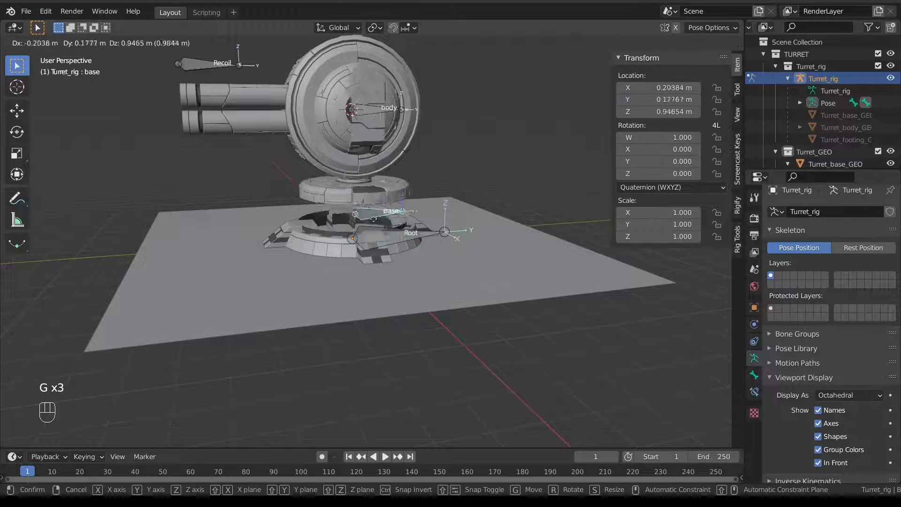
right_click(394, 238)
shift+middle_drag(396, 222, 386, 240)
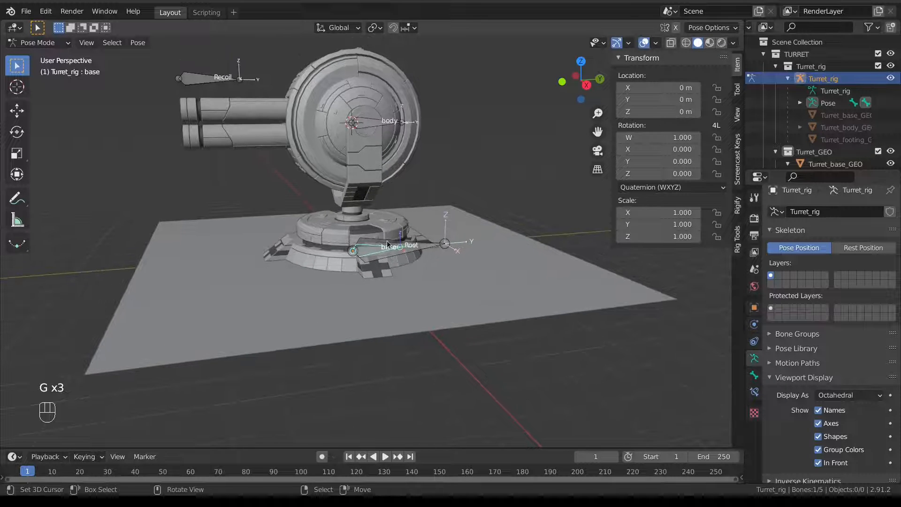
right_click(393, 122)
shift+middle_drag(405, 160, 404, 166)
key(Tab)
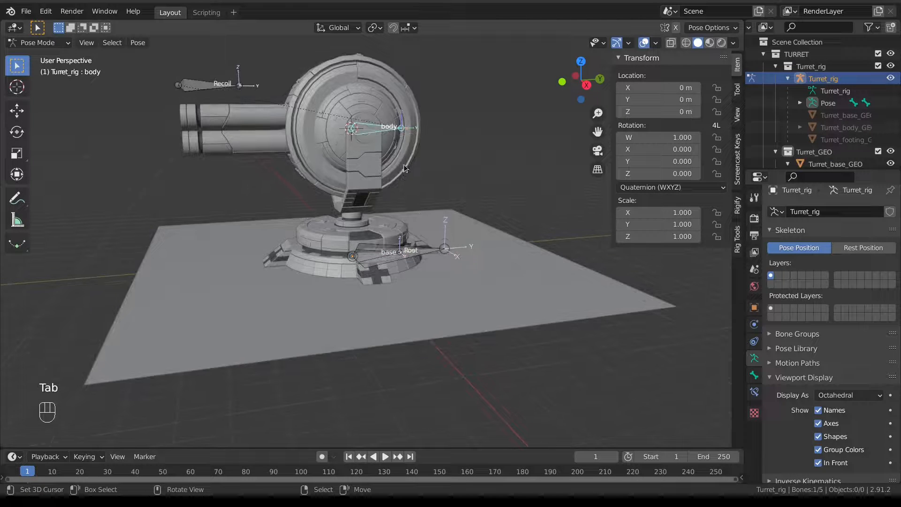
shift+right_click(421, 250)
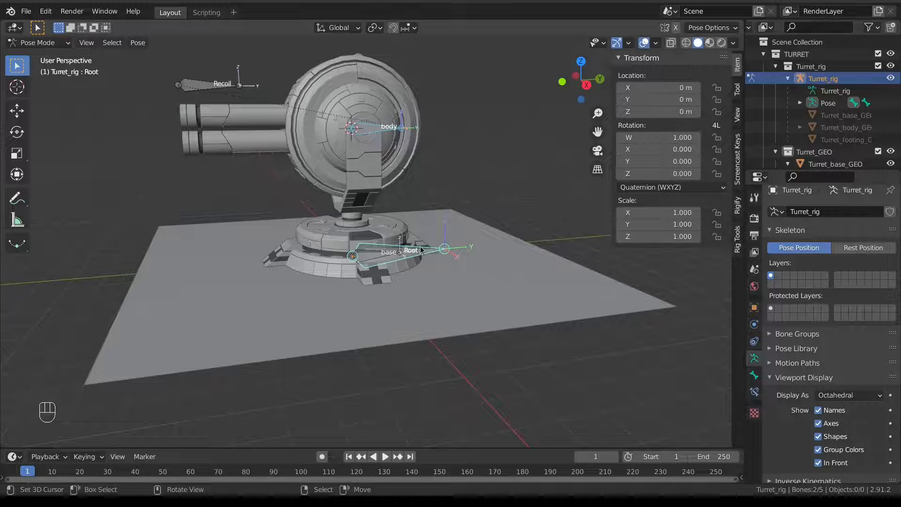
Parent the body and Aim bones to Root with Keep Offset.
key(Tab)
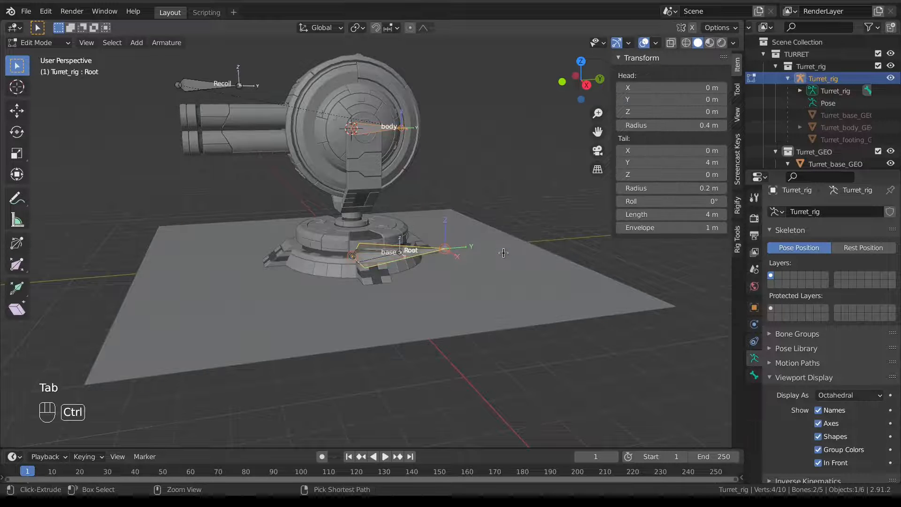
key(ctrl+p)
click(505, 253)
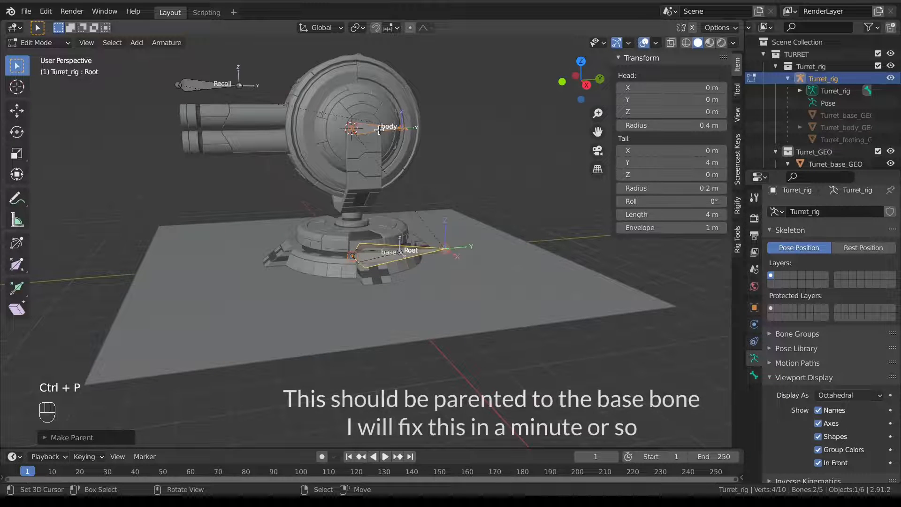
scroll(147, 215, down, 3)
scroll(147, 215, down, 2)
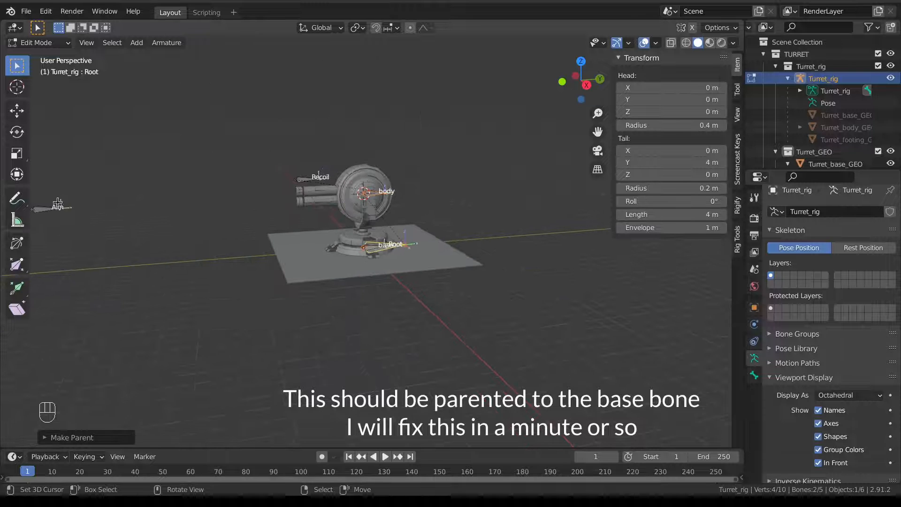
right_click(48, 209)
scroll(434, 259, up, 6)
shift+right_click(379, 254)
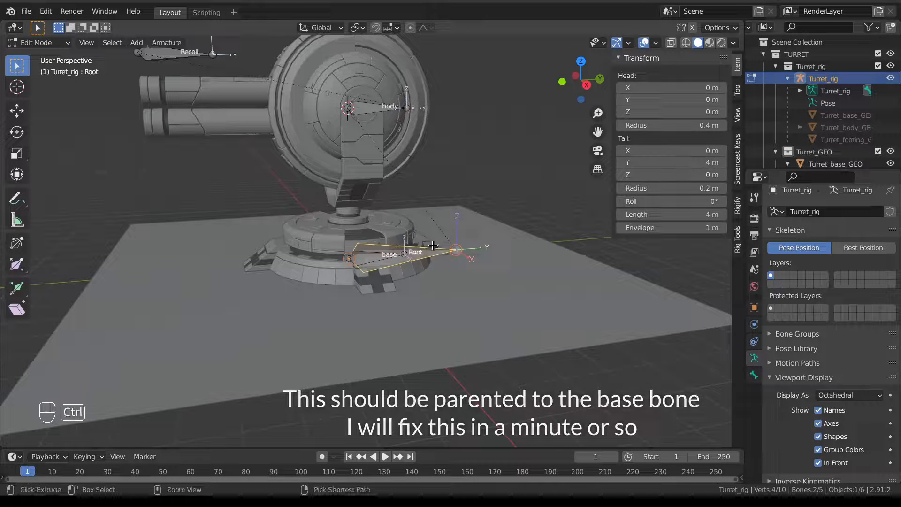
key(ctrl+p)
click(379, 249)
Parent the base bone to Root with Keep Offset.
right_click(379, 254)
scroll(380, 256, up, 4)
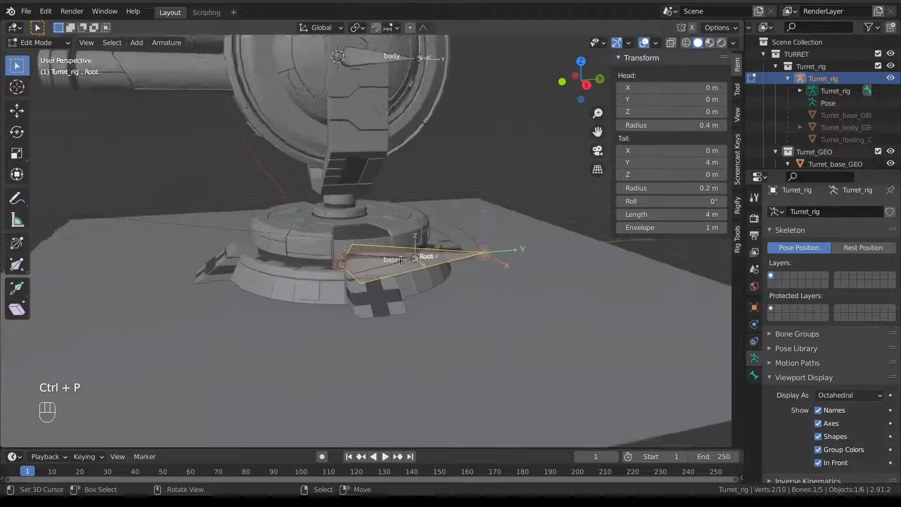
right_click(371, 266)
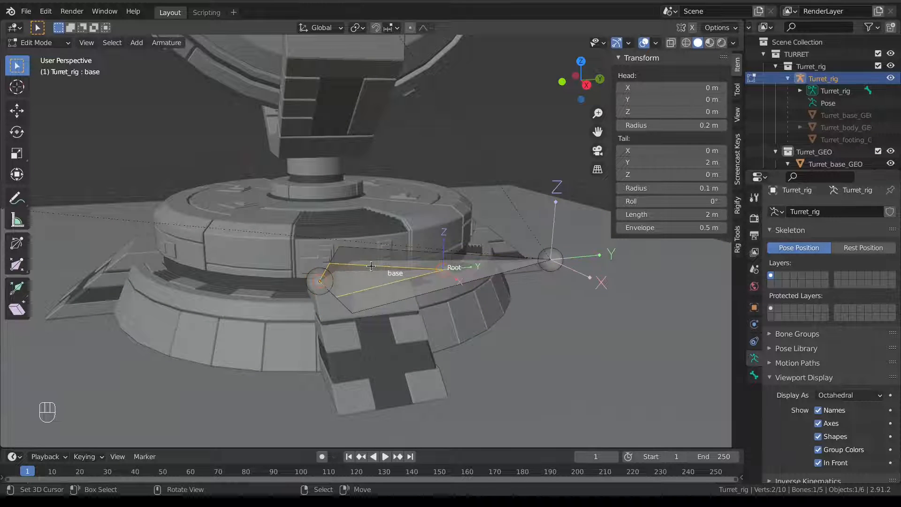
shift+right_click(445, 271)
key(ctrl+p)
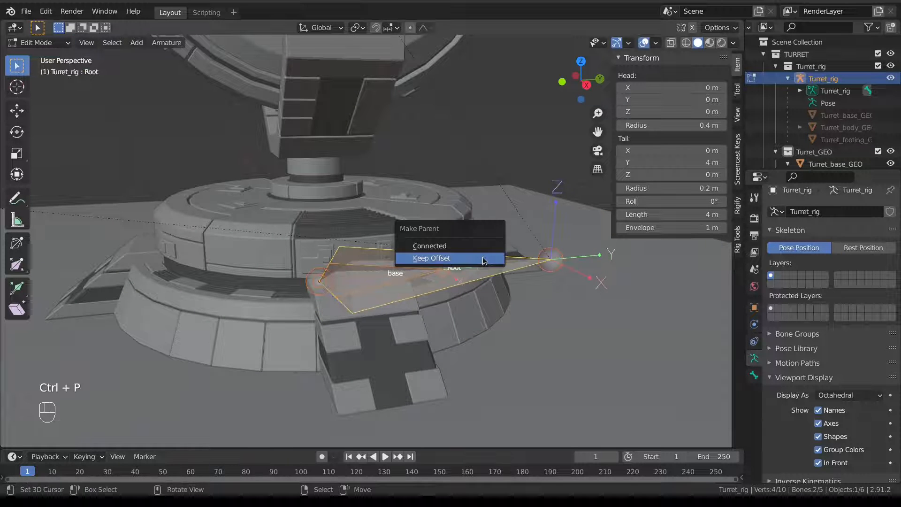
click(483, 261)
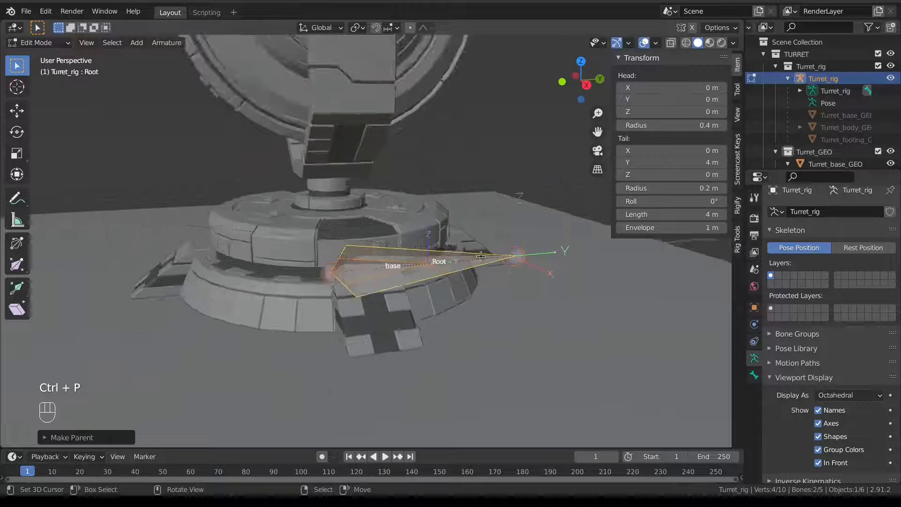
Back in Pose Mode, test-move the Root bone to check the whole rig follows.
scroll(484, 261, down, 4)
key(Tab)
click(477, 324)
right_click(426, 257)
scroll(427, 256, down, 3)
key(g)
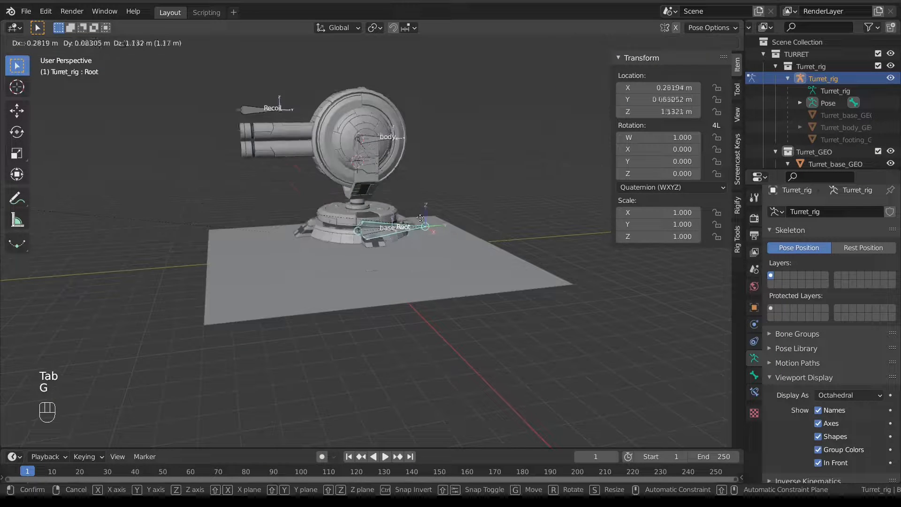
right_click(421, 237)
key(g)
right_click(435, 252)
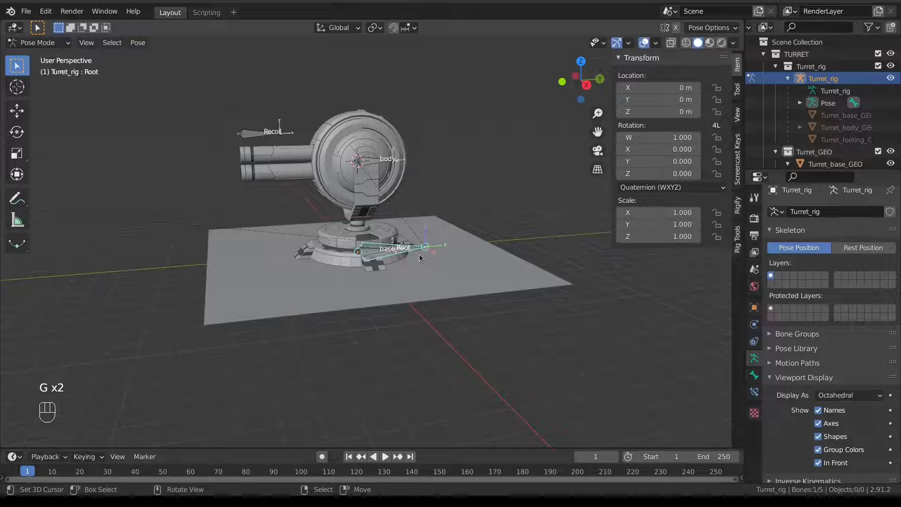
shift+middle_drag(383, 213, 441, 235)
right_click(422, 177)
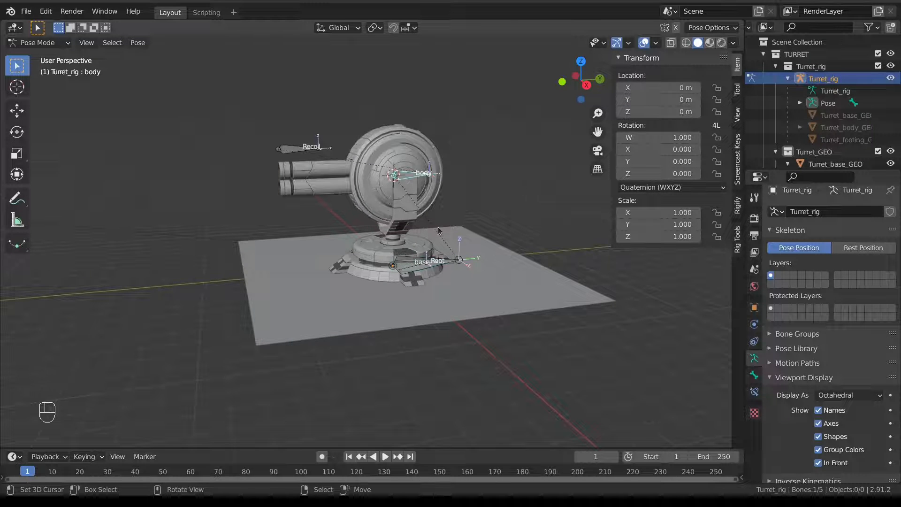
scroll(400, 234, down, 3)
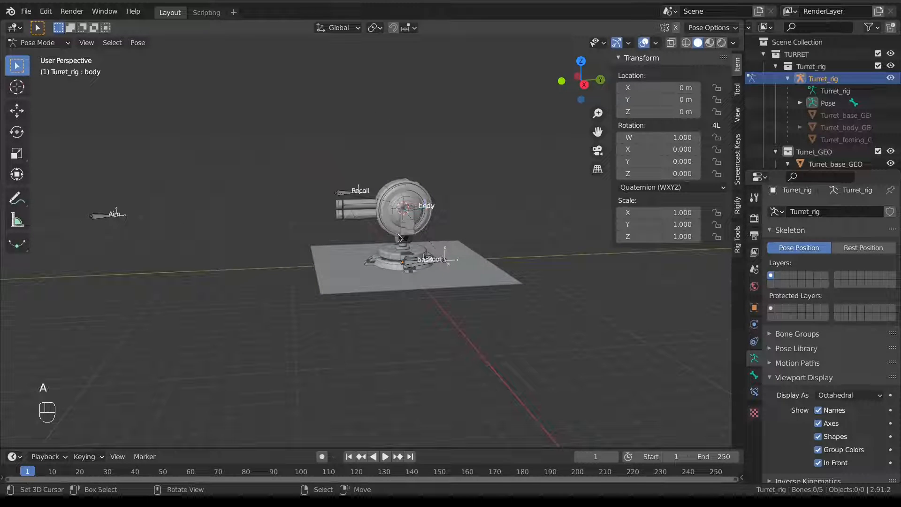
key(a)
key(a)
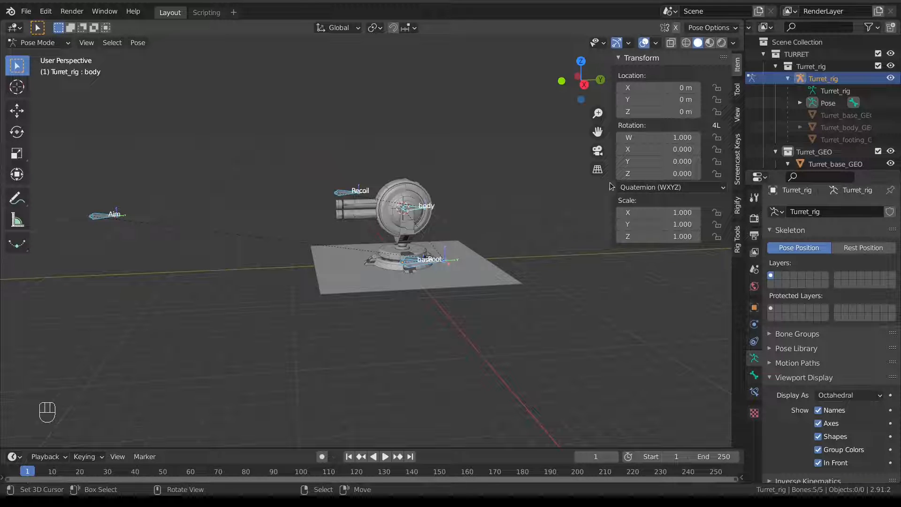
alt+click(667, 188)
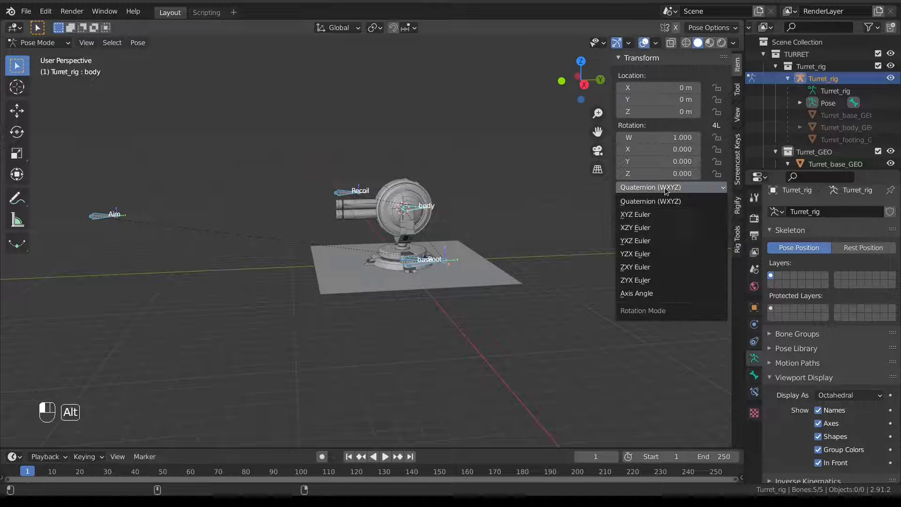
alt+click(657, 215)
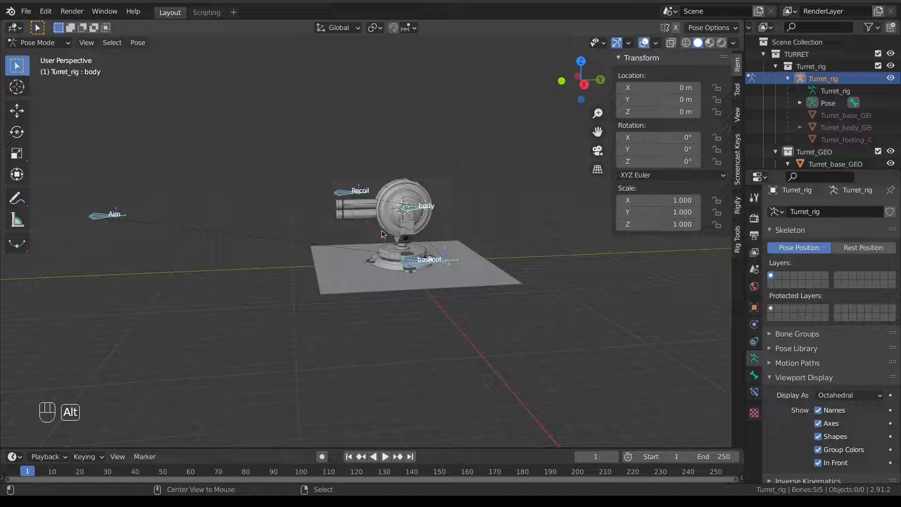
middle_drag(412, 256, 342, 192)
click(343, 192)
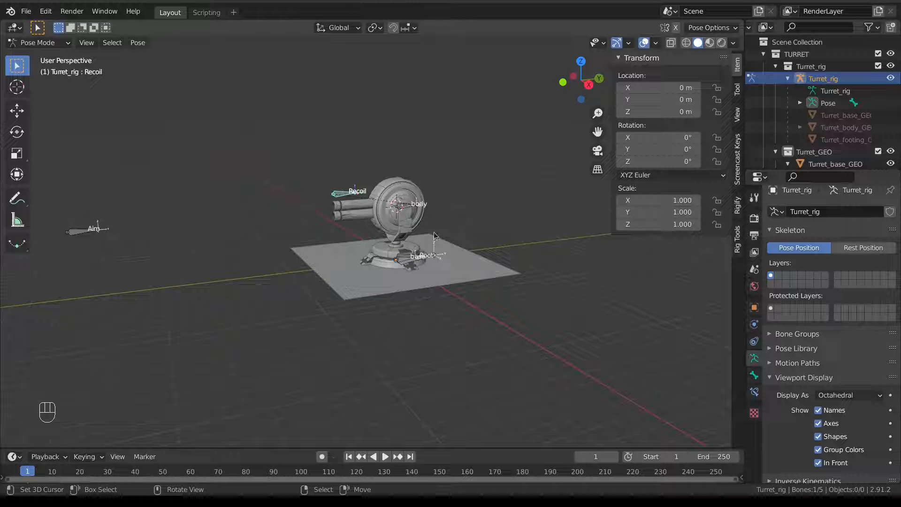
scroll(326, 207, up, 4)
scroll(325, 165, down, 3)
shift+middle_drag(357, 217, 370, 221)
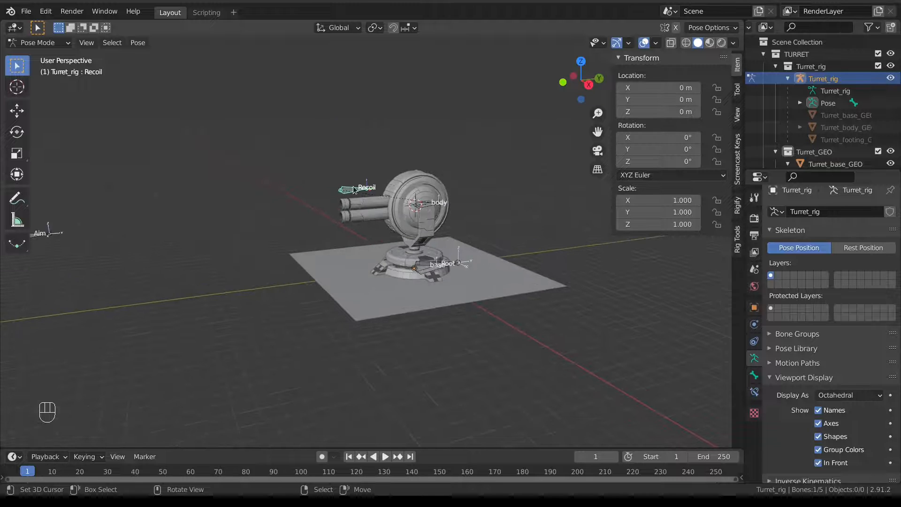
shift+middle_drag(183, 214, 277, 215)
click(156, 234)
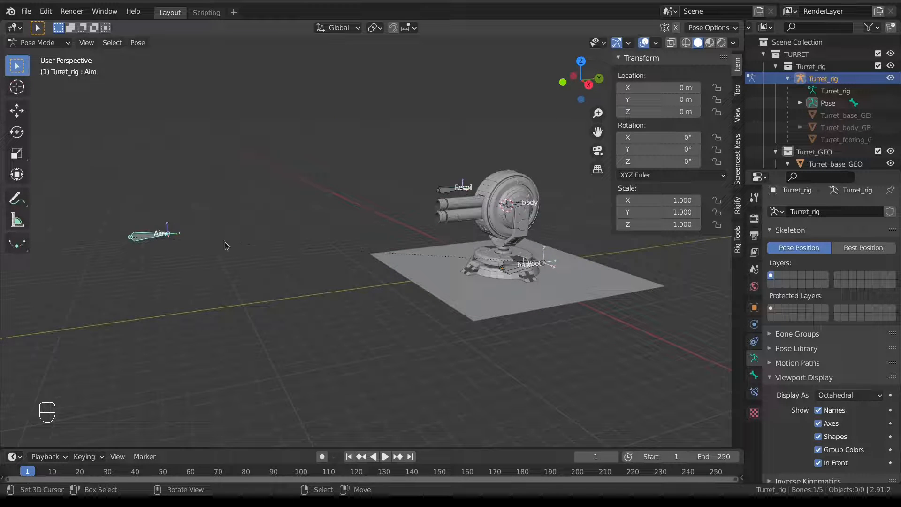
middle_drag(227, 246, 390, 266)
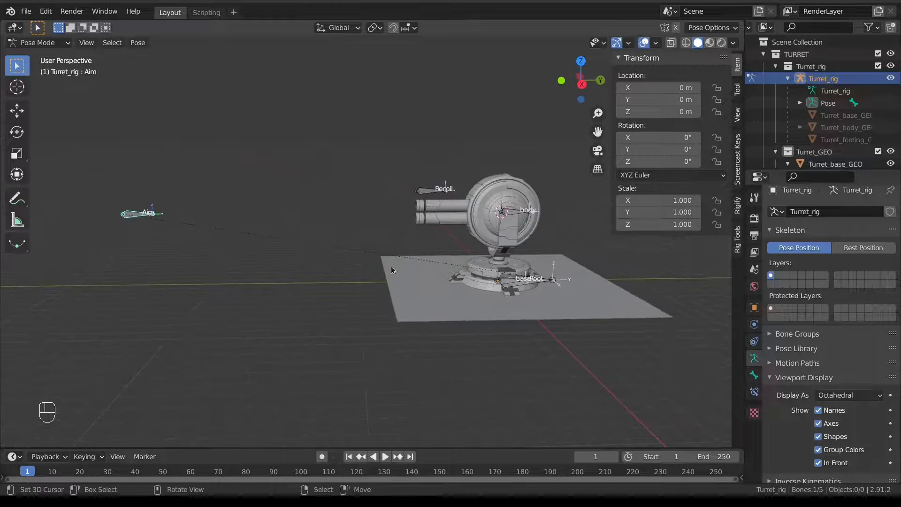
click(503, 219)
key(r)
right_click(464, 240)
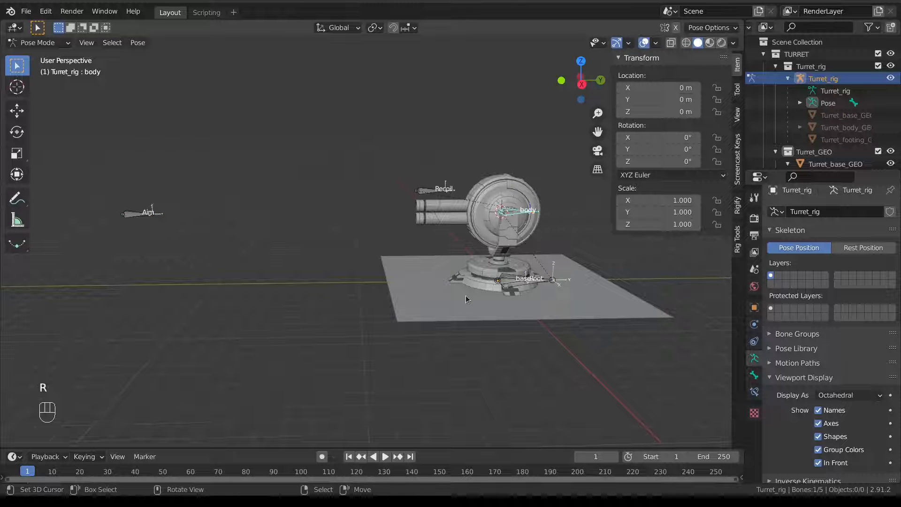
shift+middle_drag(478, 282, 460, 294)
click(455, 280)
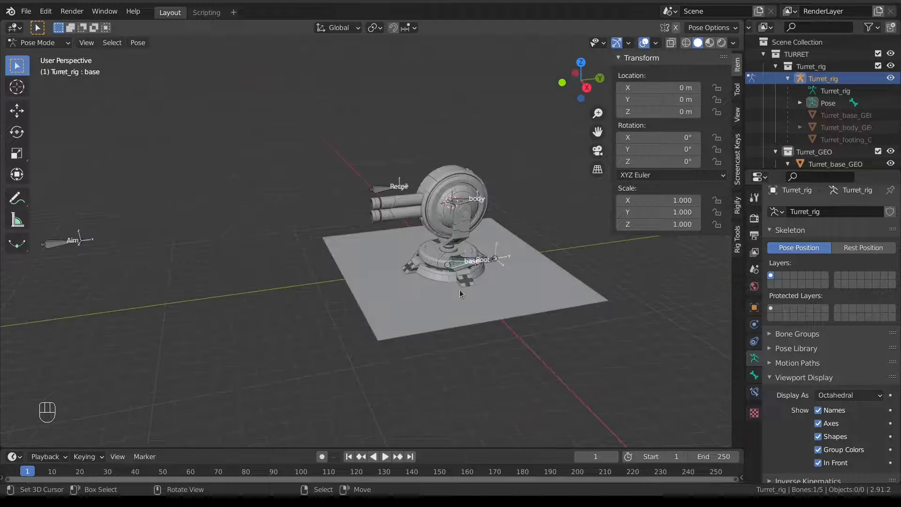
click(58, 242)
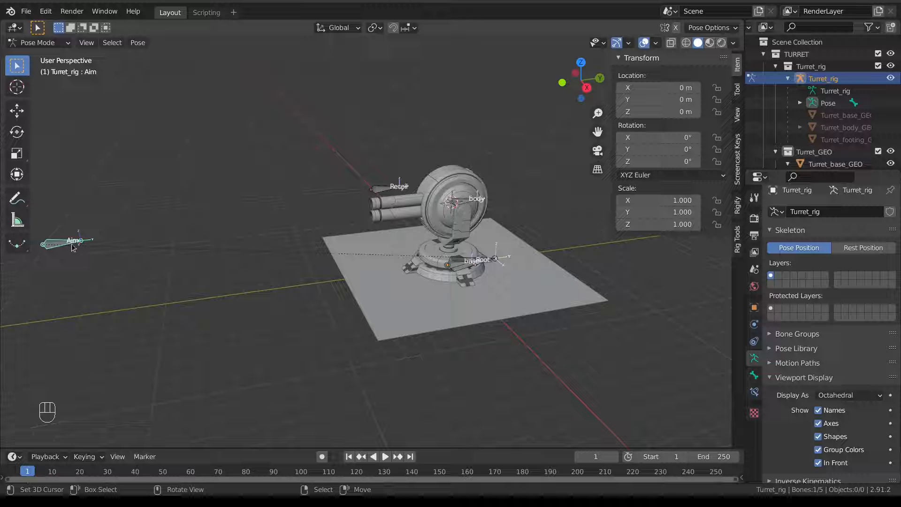
Move the Root bone to bone layer 17.
shift+click(480, 260)
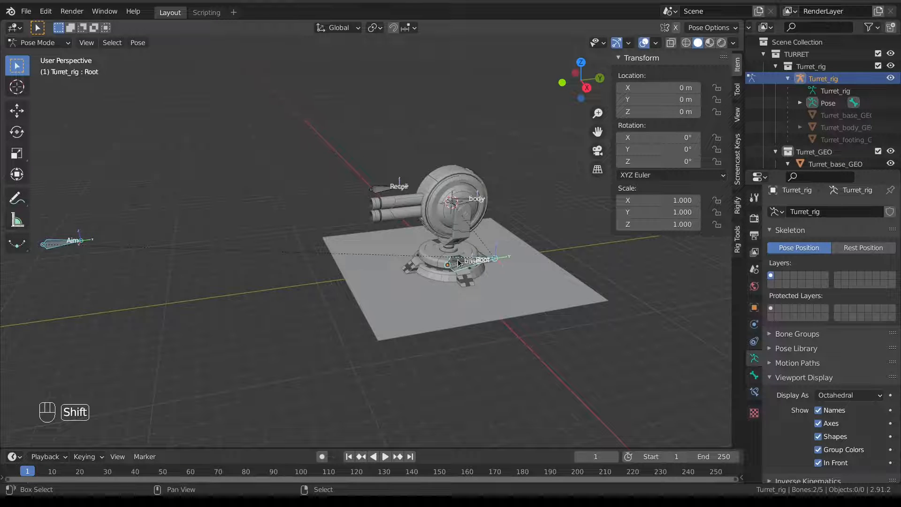
scroll(533, 283, up, 3)
shift+middle_drag(534, 284, 425, 242)
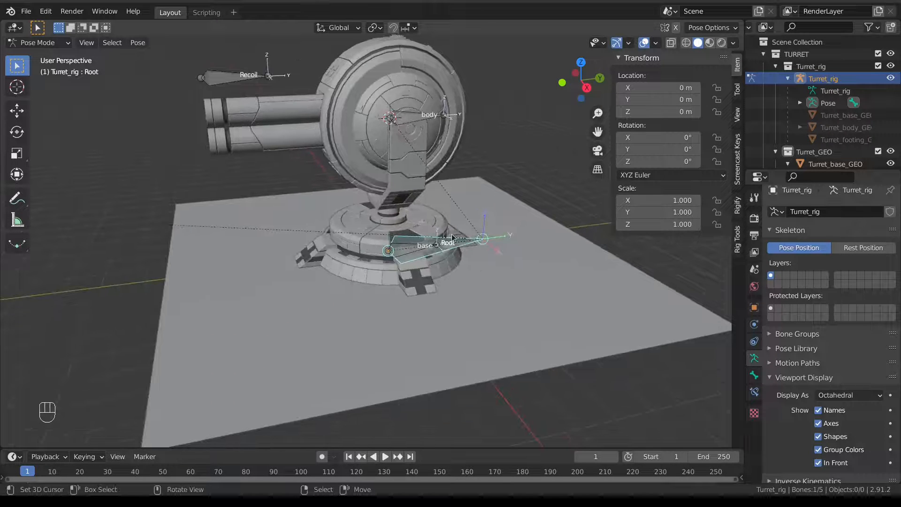
key(m)
click(457, 277)
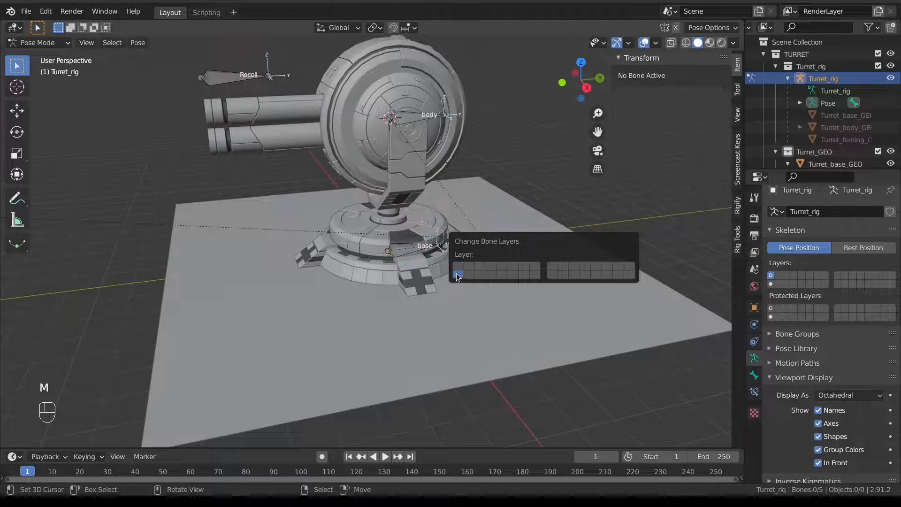
scroll(441, 290, down, 5)
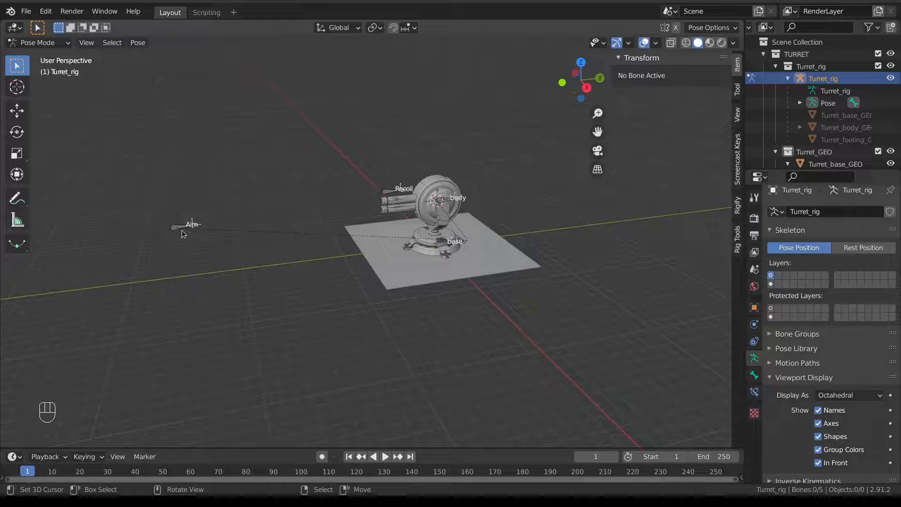
Select the Aim bone, then add the base bone to the selection.
click(182, 227)
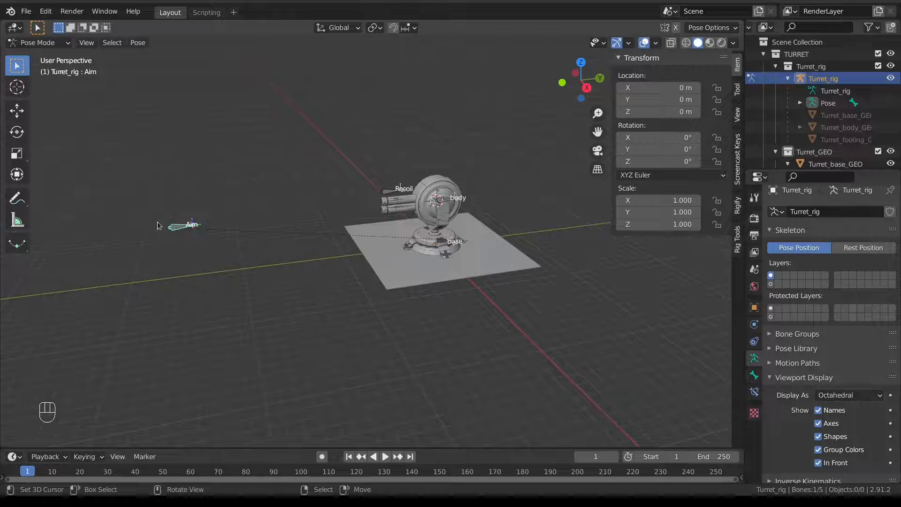
shift+click(445, 248)
scroll(483, 255, up, 1)
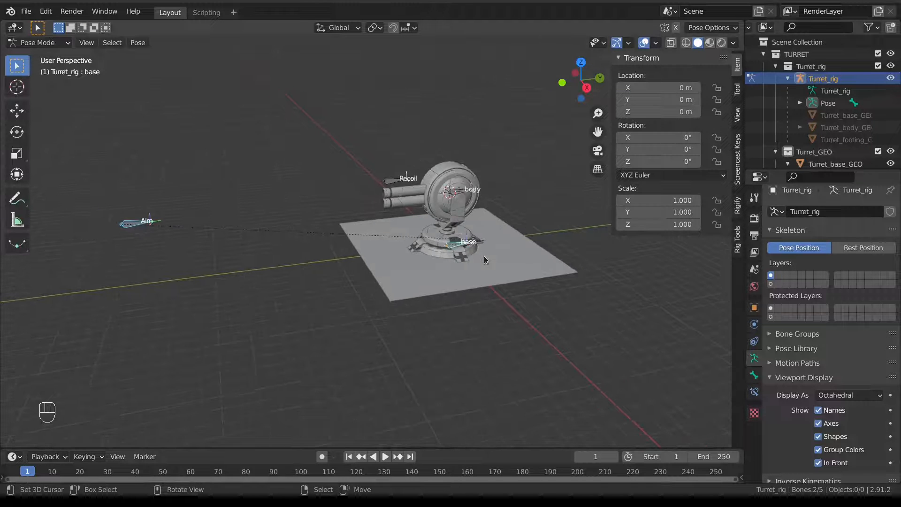
Add a Locked Track constraint to the base bone and set Track Axis to -Y.
key(shift+ctrl+c)
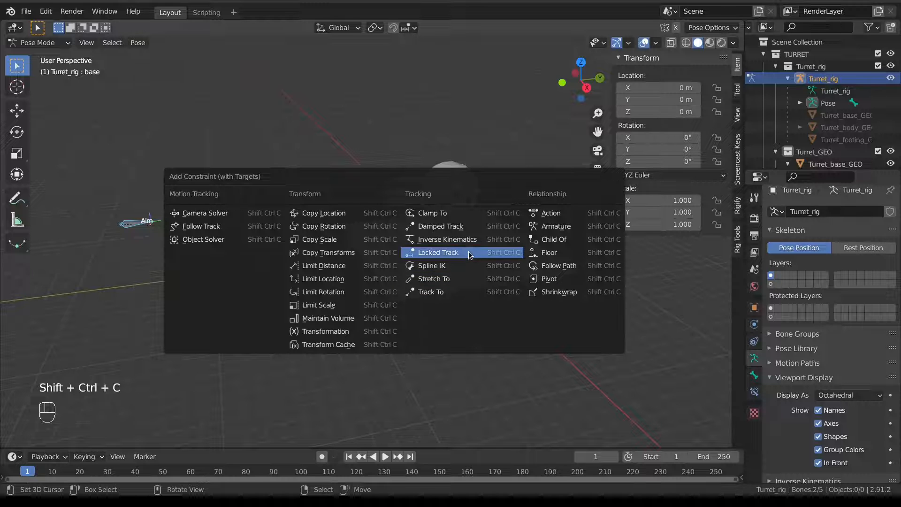
click(469, 252)
scroll(454, 263, up, 3)
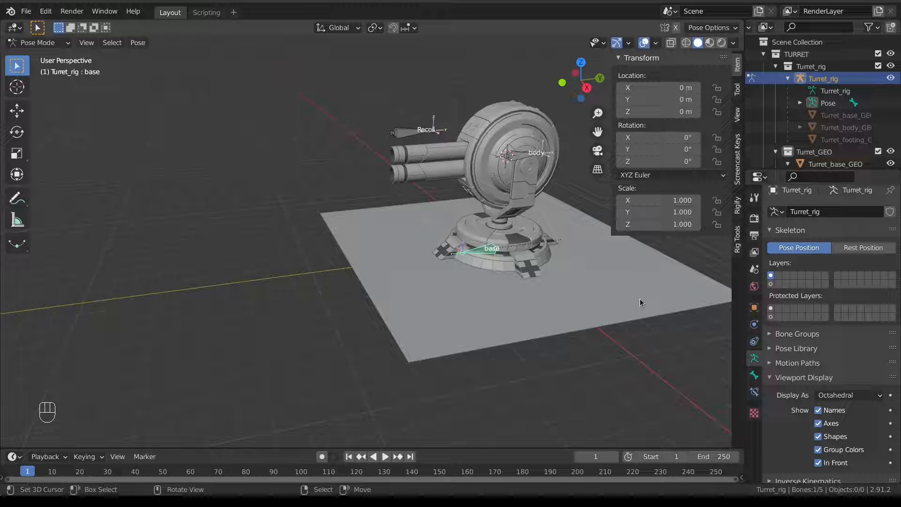
click(755, 392)
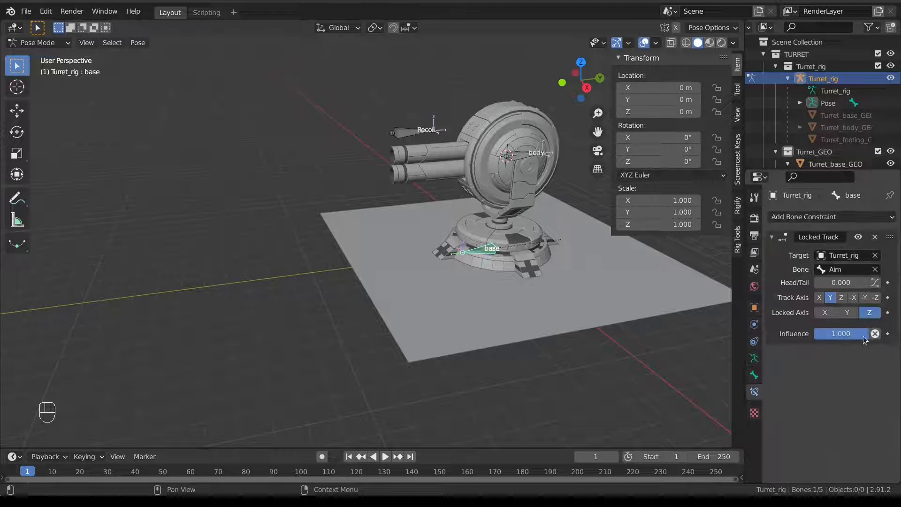
click(865, 298)
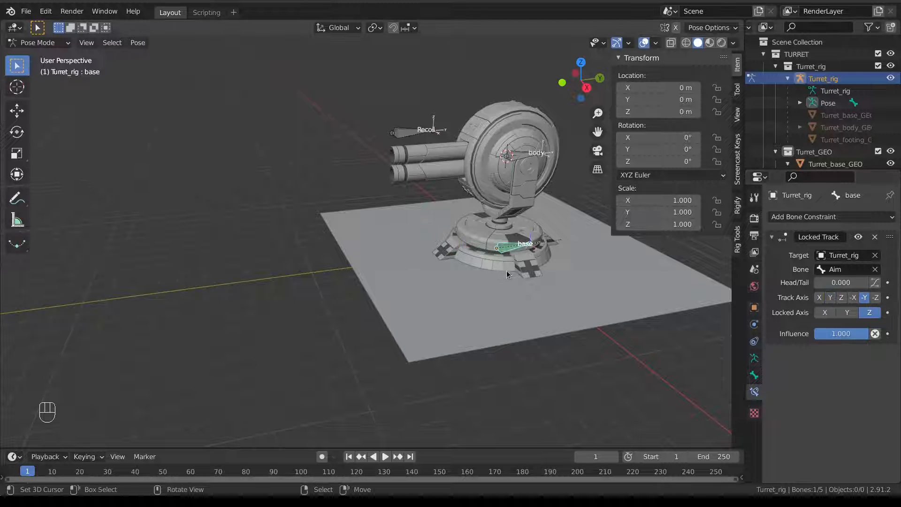
Test-move the Aim bone from several angles to confirm the base tracks it.
shift+middle_drag(506, 268, 425, 258)
scroll(419, 263, down, 2)
scroll(471, 254, up, 5)
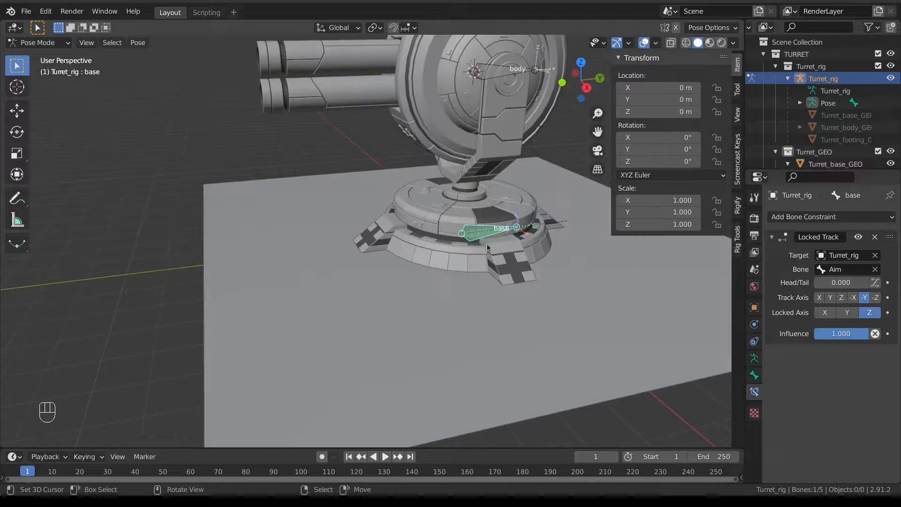
shift+middle_drag(487, 248, 314, 258)
scroll(293, 261, up, 5)
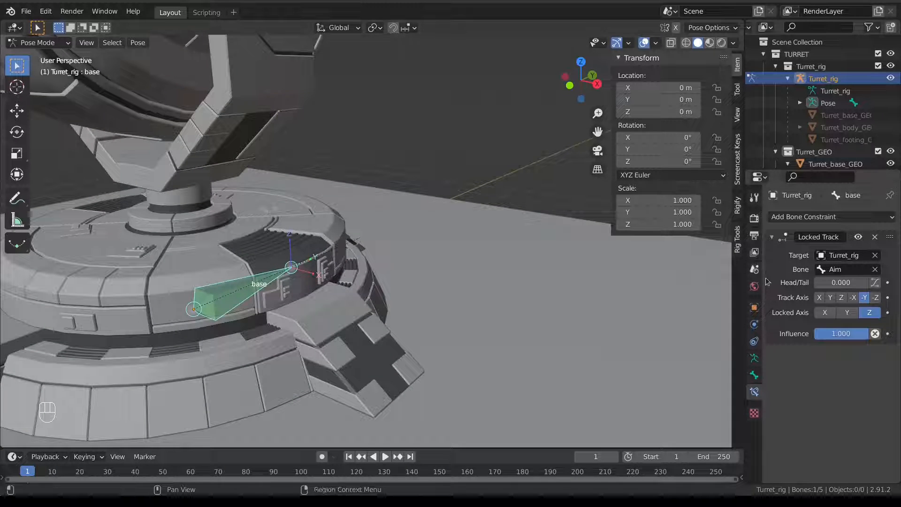
scroll(329, 270, down, 8)
scroll(332, 267, down, 4)
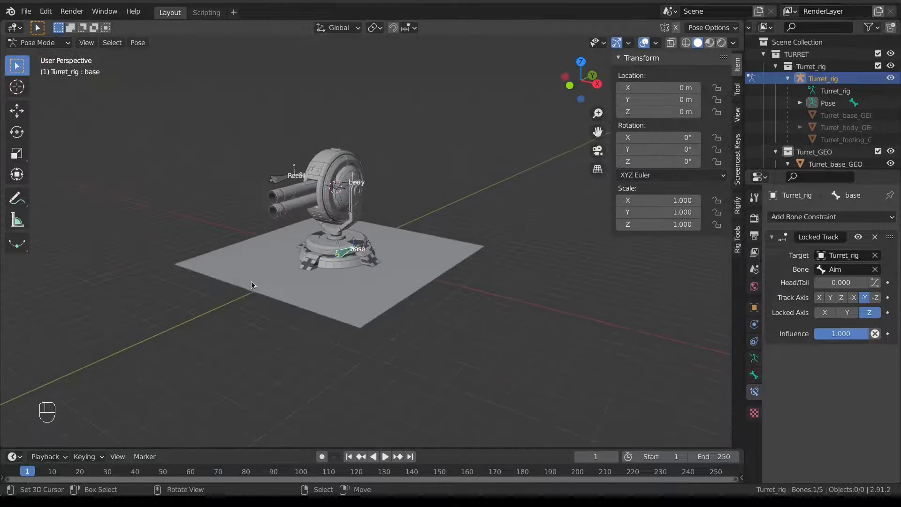
right_click(101, 285)
middle_drag(102, 286, 137, 297)
key(g)
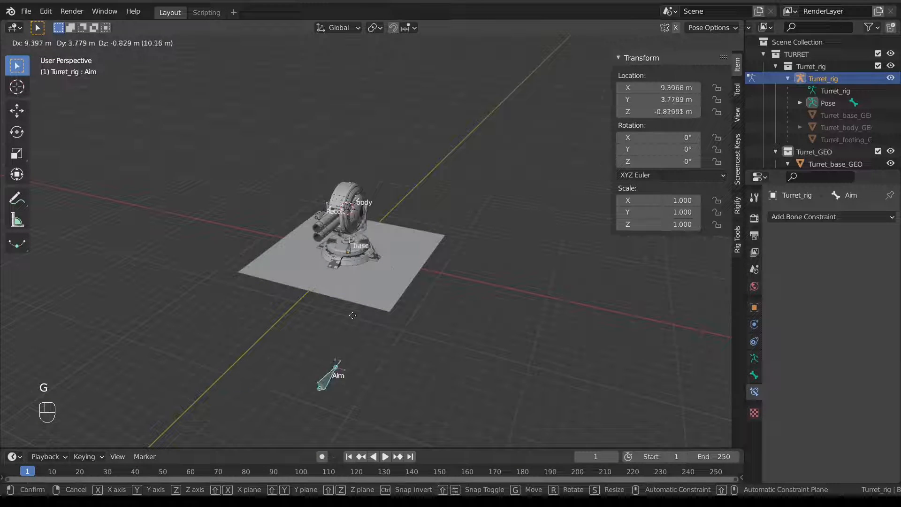
right_click(312, 230)
middle_drag(312, 230, 299, 254)
key(g)
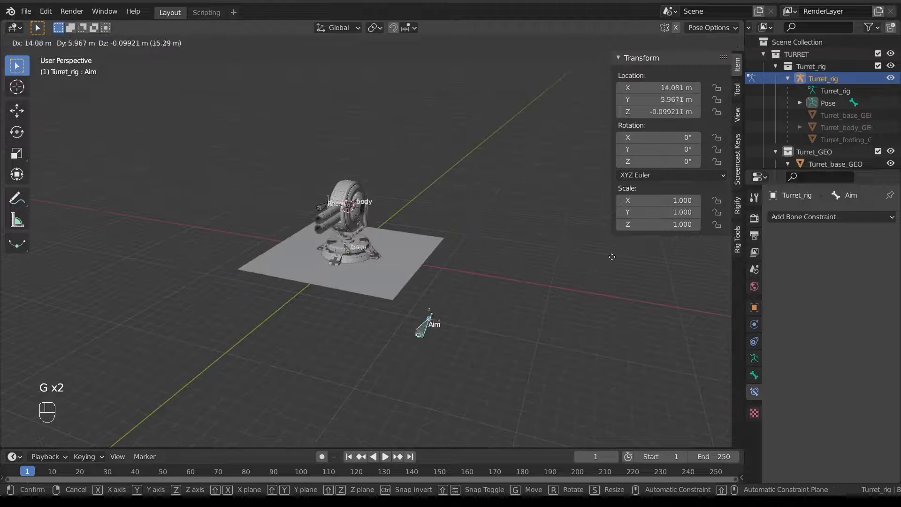
right_click(404, 246)
middle_drag(403, 246, 305, 219)
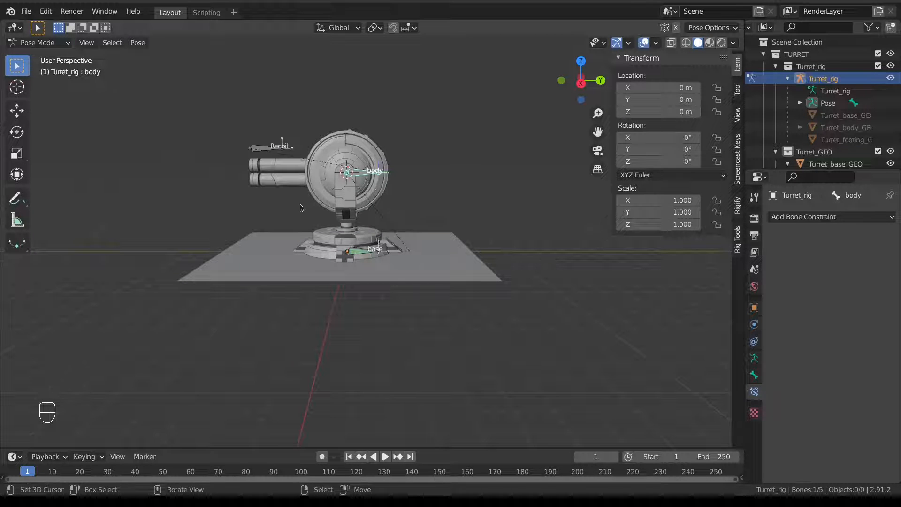
Add a Locked Track constraint to the body bone targeting Aim, tracking -Y with X locked.
middle_drag(300, 203, 547, 201)
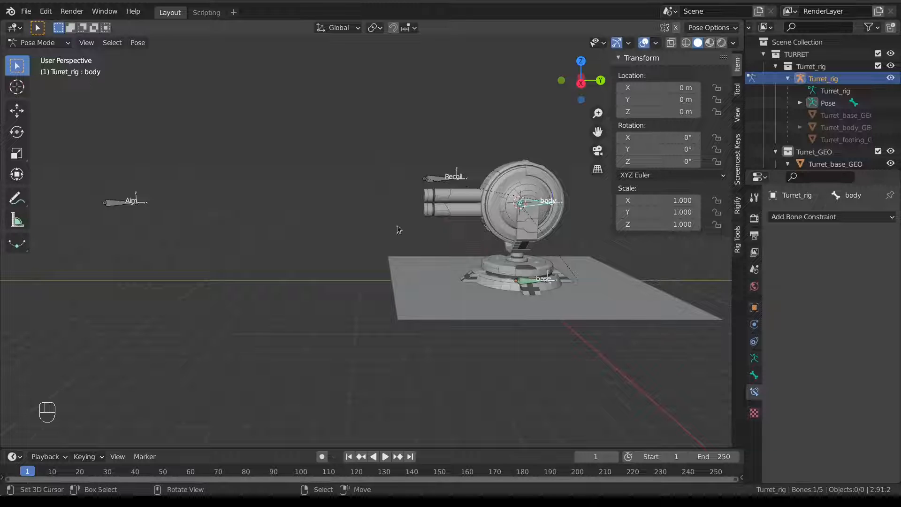
click(112, 202)
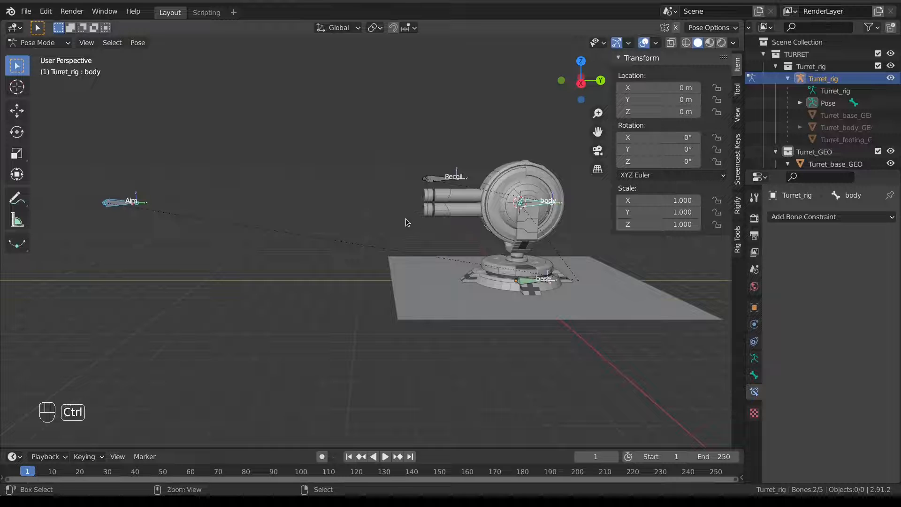
key(shift+ctrl+c)
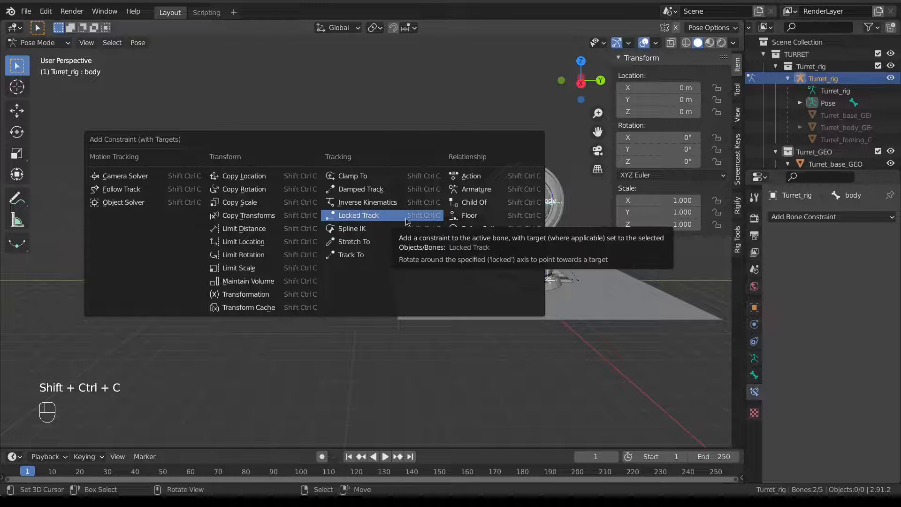
click(406, 218)
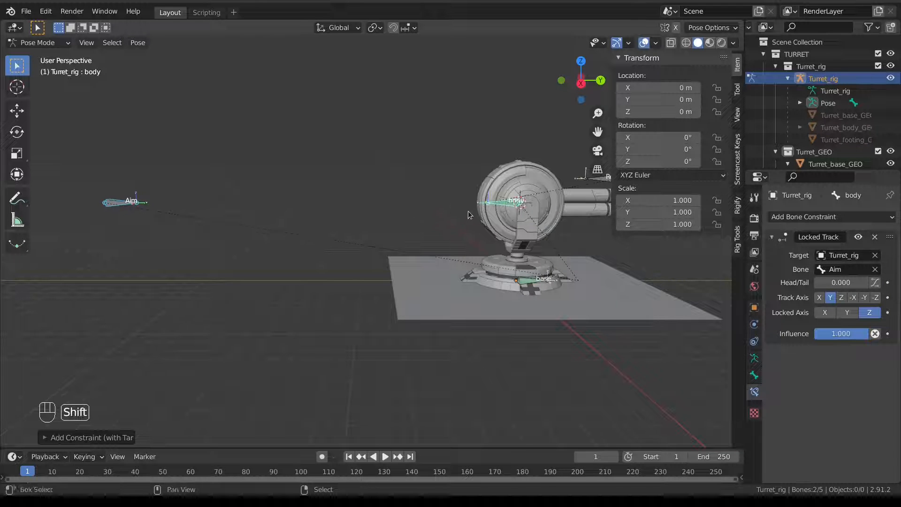
shift+middle_drag(469, 211, 399, 216)
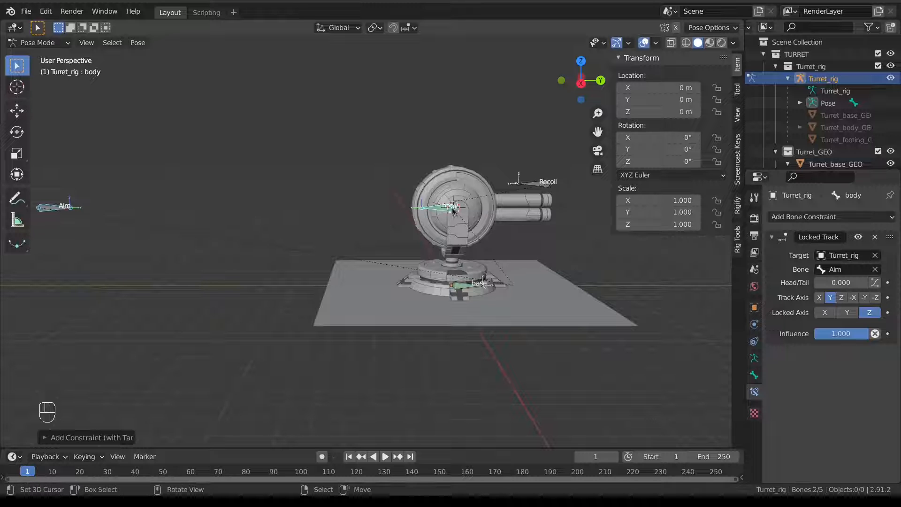
click(864, 298)
Orbit around the turret, then select the Aim bone and start moving it.
scroll(549, 298, down, 3)
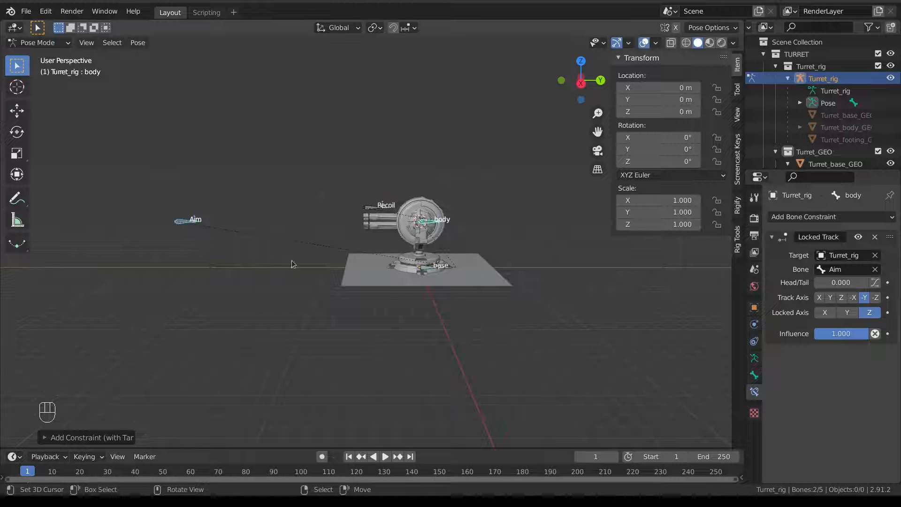
mouse_move(252, 260)
middle_down()
mouse_move(330, 279)
mouse_move(296, 283)
mouse_move(259, 271)
middle_up()
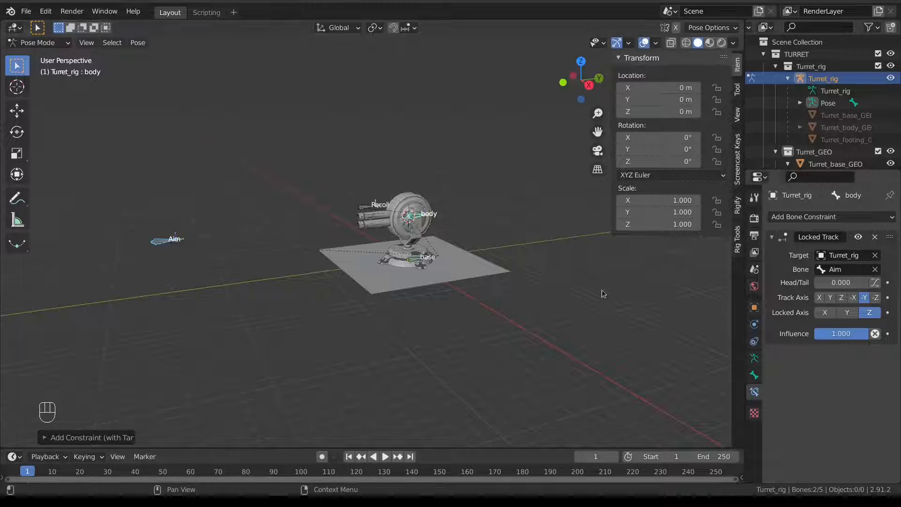
scroll(602, 292, up, 5)
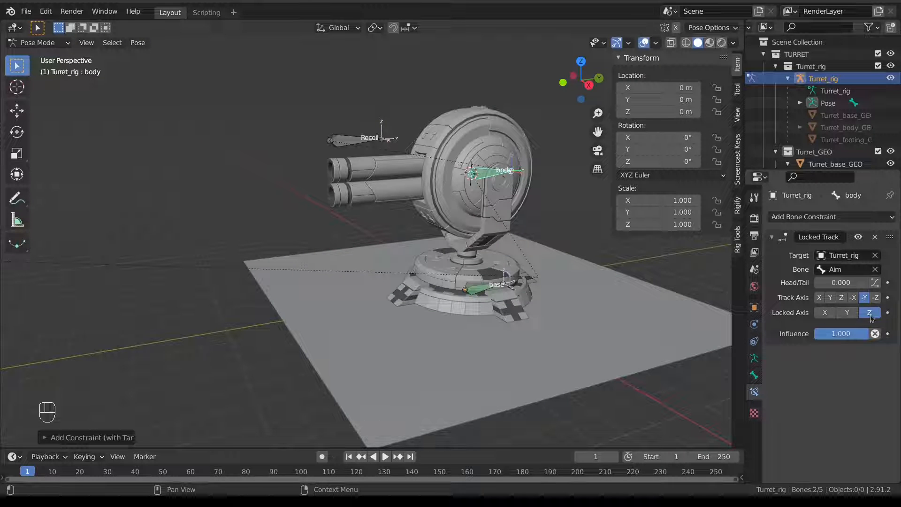
shift+middle_drag(472, 213, 412, 184)
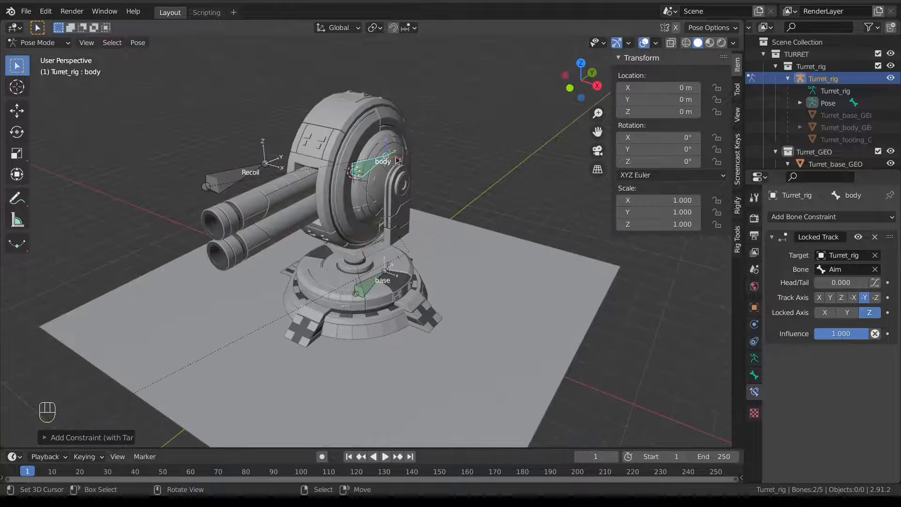
scroll(317, 241, down, 6)
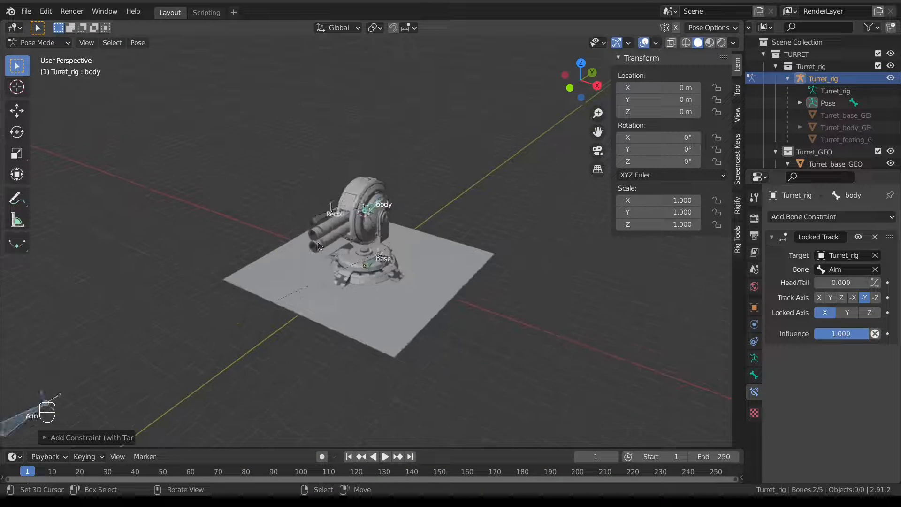
click(245, 305)
key(g)
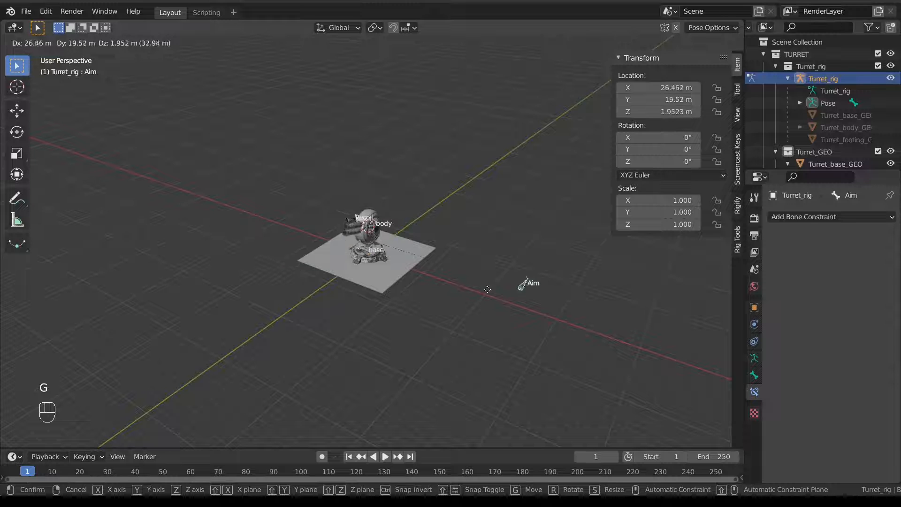
Reposition the Aim bone to a new spot to test the turret's tracking.
right_click(292, 215)
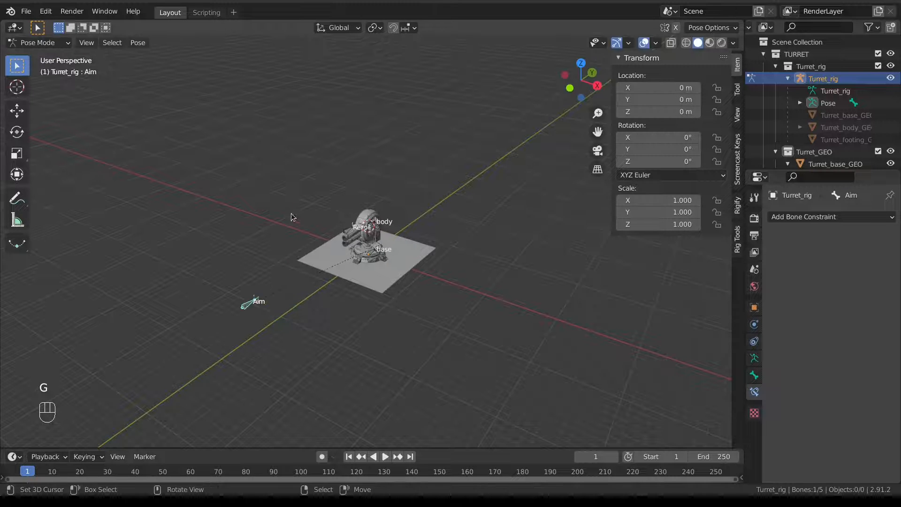
key(g)
click(530, 192)
middle_drag(530, 193, 400, 263)
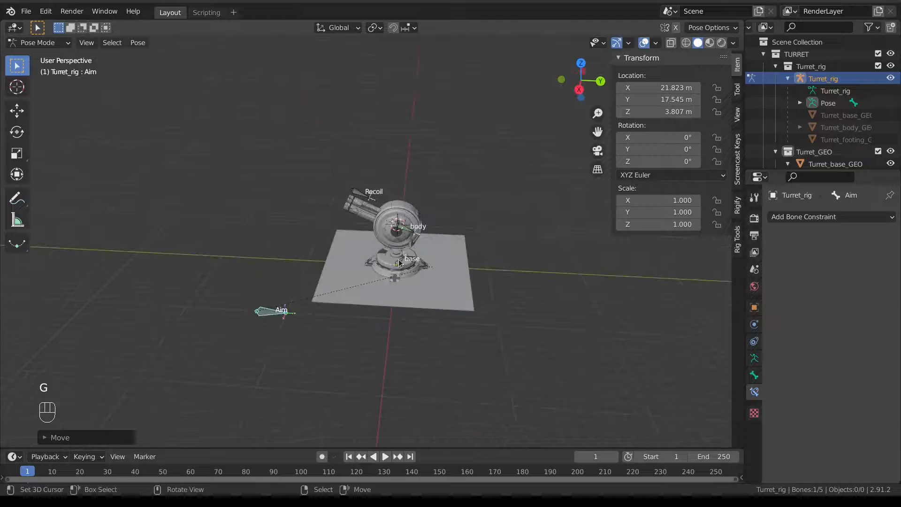
Parent the body bone to the base bone with Keep Offset in Edit Mode, then return to Pose Mode.
click(406, 227)
scroll(406, 227, up, 3)
shift+middle_drag(406, 227, 381, 196)
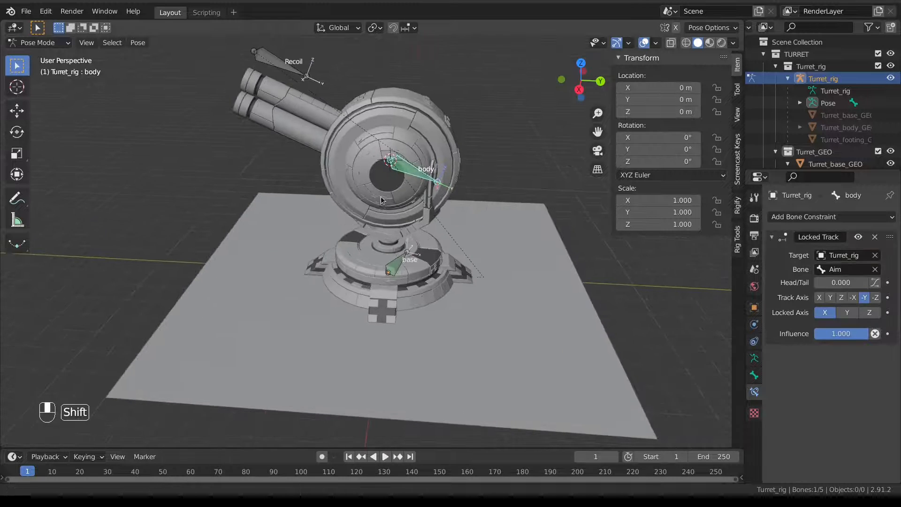
shift+click(397, 272)
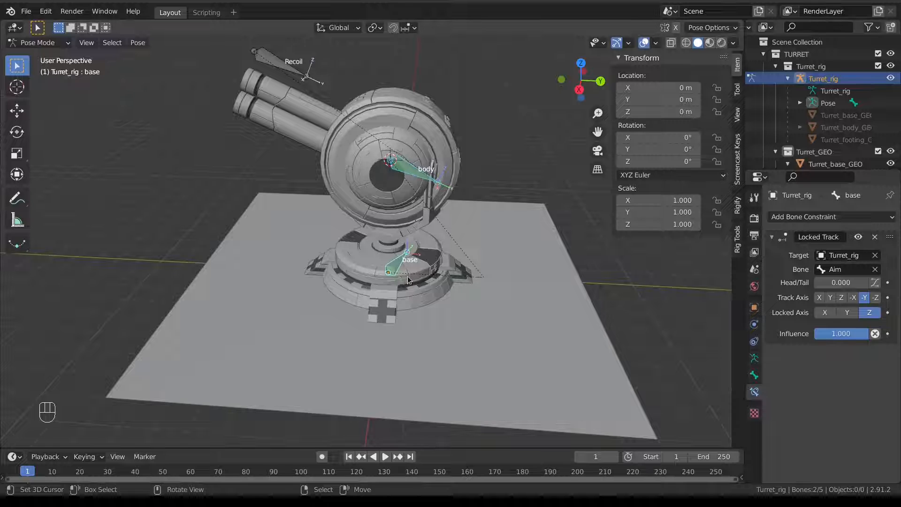
key(Tab)
click(497, 274)
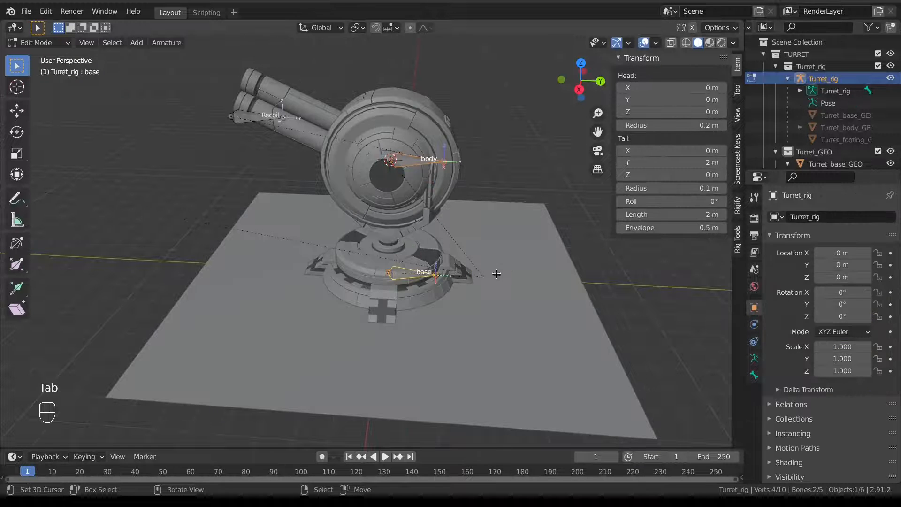
key(ctrl+p)
click(395, 263)
scroll(395, 265, down, 6)
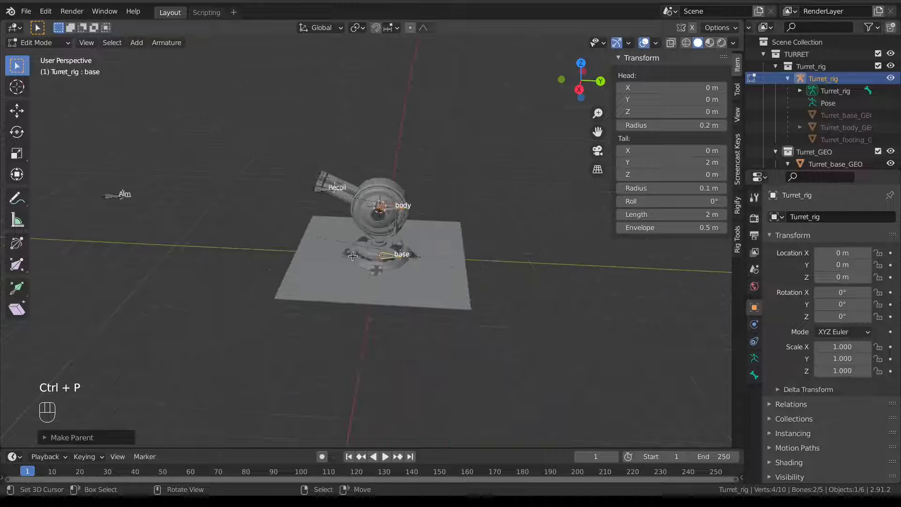
key(Tab)
click(346, 322)
Move the Aim bone to several spots to check that the turret re-aims.
click(271, 281)
key(g)
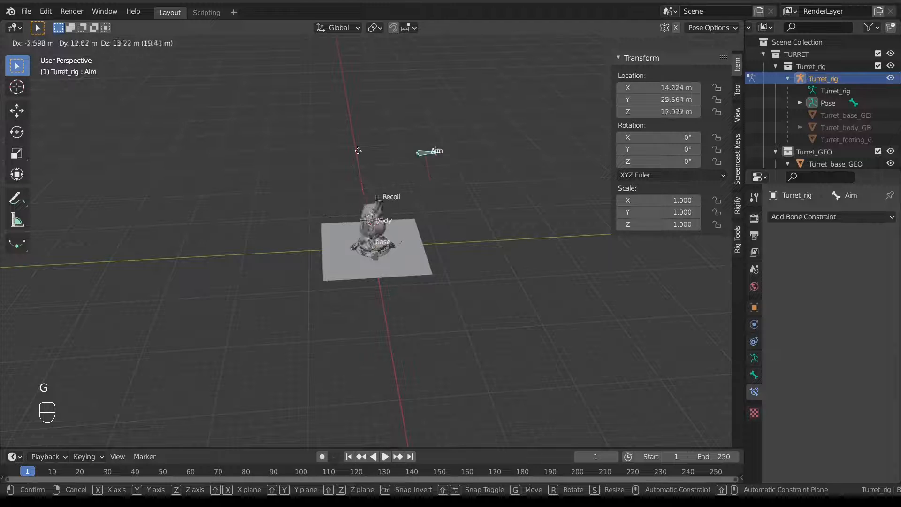
click(369, 162)
middle_drag(368, 162, 323, 170)
key(g)
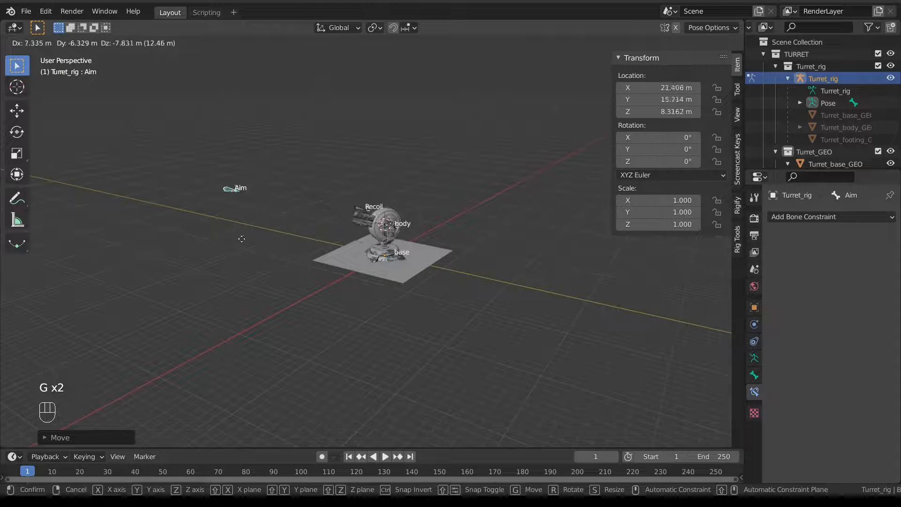
click(243, 238)
mouse_move(254, 236)
middle_down()
mouse_move(351, 230)
mouse_move(266, 235)
middle_up()
key(g)
click(179, 237)
key(g)
click(274, 234)
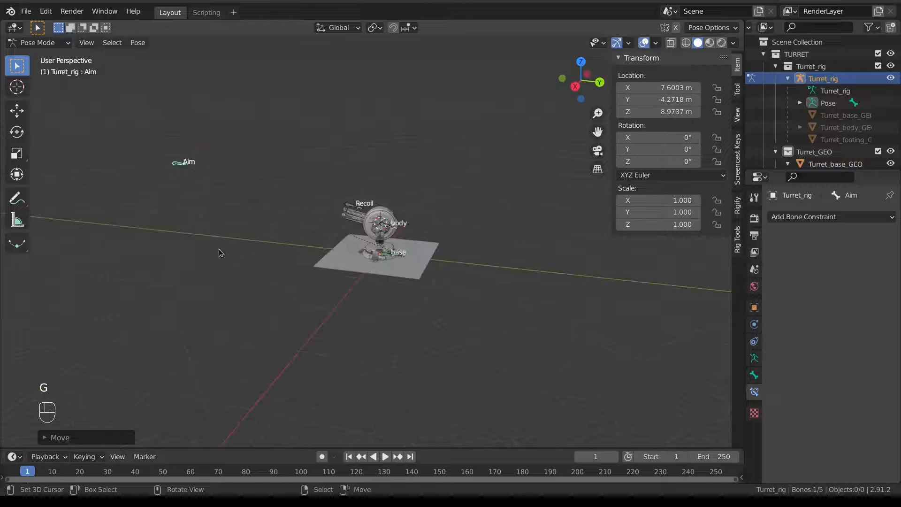
middle_drag(219, 252, 238, 261)
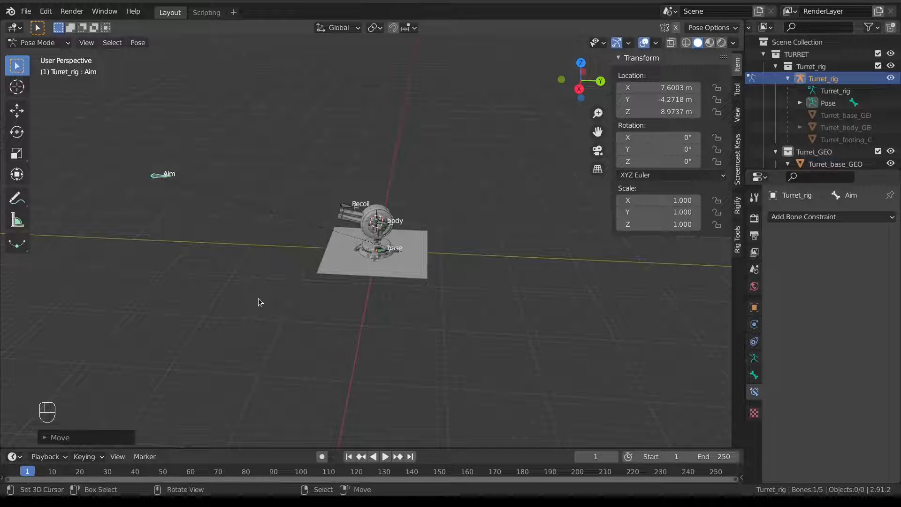
Select all bones and clear their rotation and location back to rest.
key(a)
key(a)
key(a)
key(alt+r)
key(alt+g)
scroll(305, 300, up, 4)
shift+middle_drag(296, 237, 307, 220)
Lock the Recoil bone's location and rotation channels, leaving only location Y free.
scroll(302, 270, up, 2)
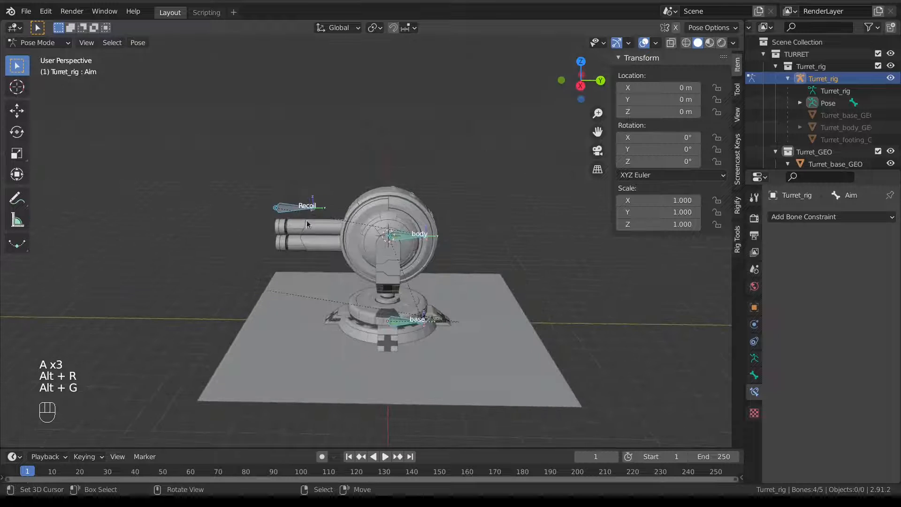
click(290, 209)
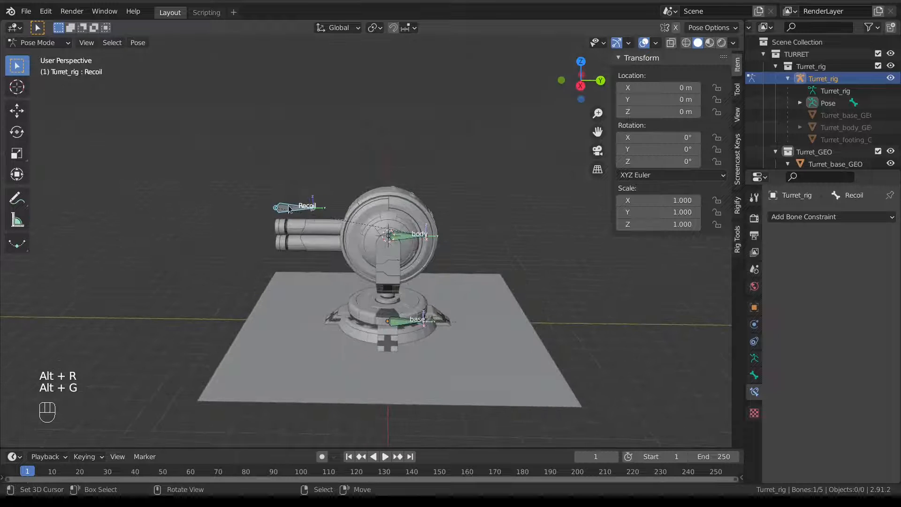
right_click(315, 241)
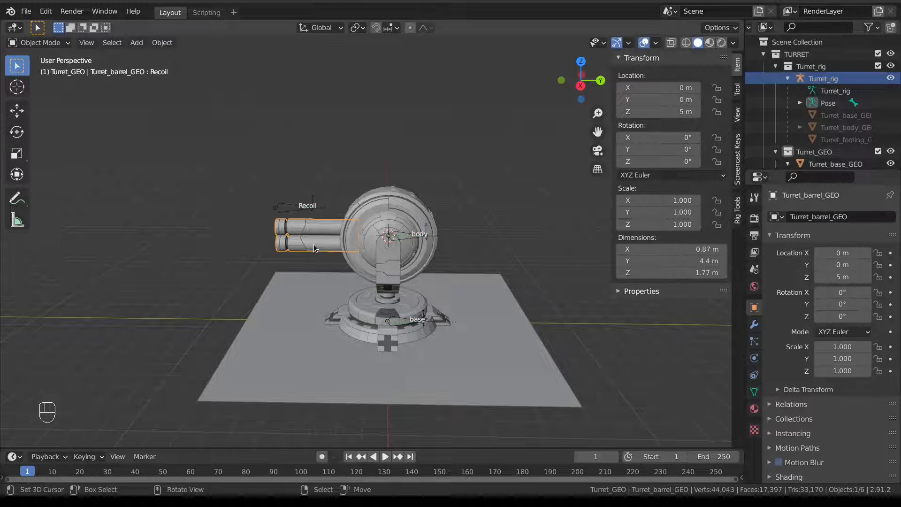
right_click(287, 203)
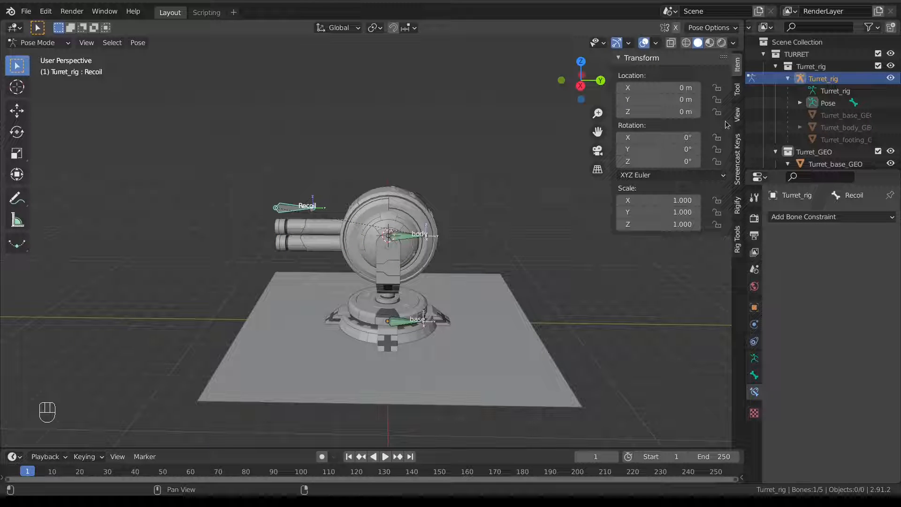
drag(717, 88, 719, 162)
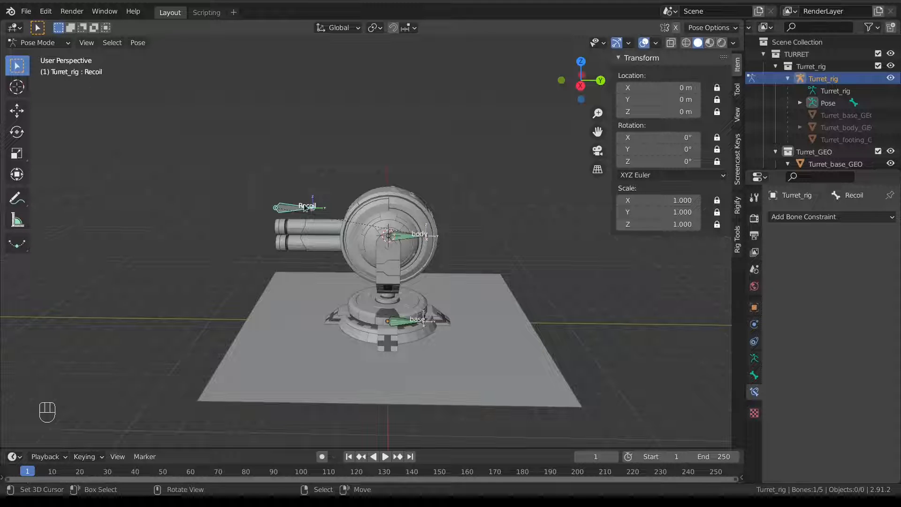
click(717, 99)
Test-move the Recoil bone, then select the barrel mesh in Object Mode from the right view.
key(g)
right_click(371, 220)
key(ctrl+Tab)
click(319, 244)
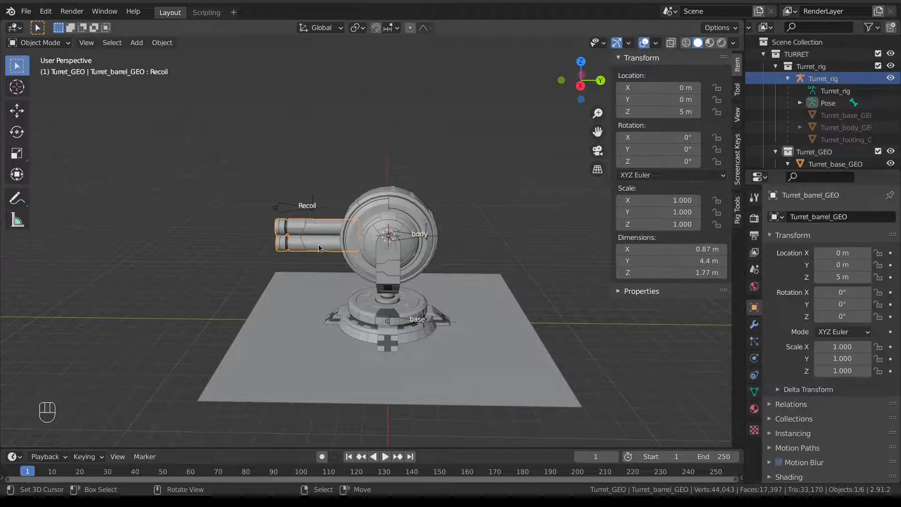
key(KP_3)
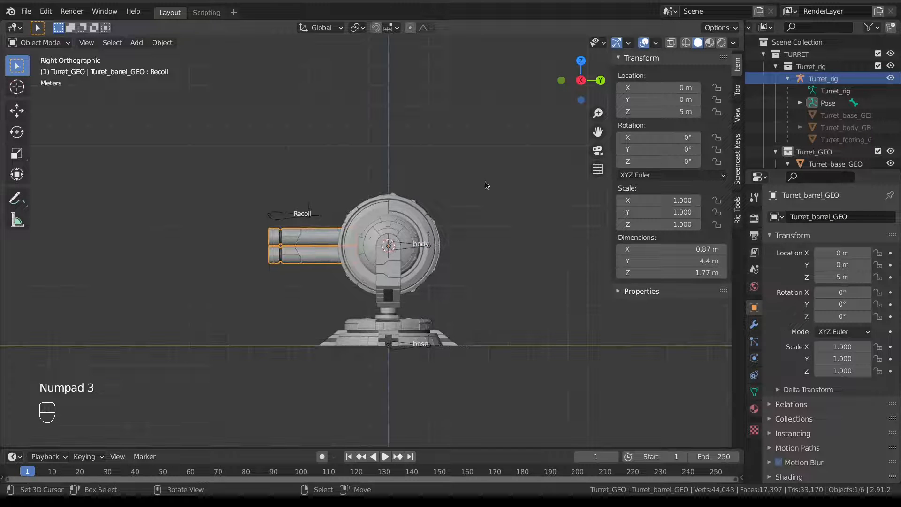
Set the barrel's Recoil shape key value to 1.000, then move the Recoil bone 2 m along Y.
click(754, 392)
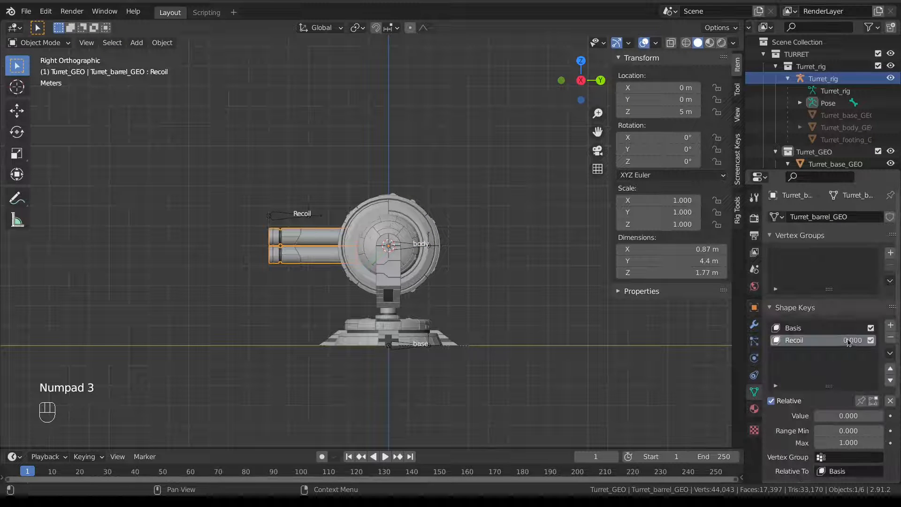
drag(848, 340, 893, 340)
right_click(291, 217)
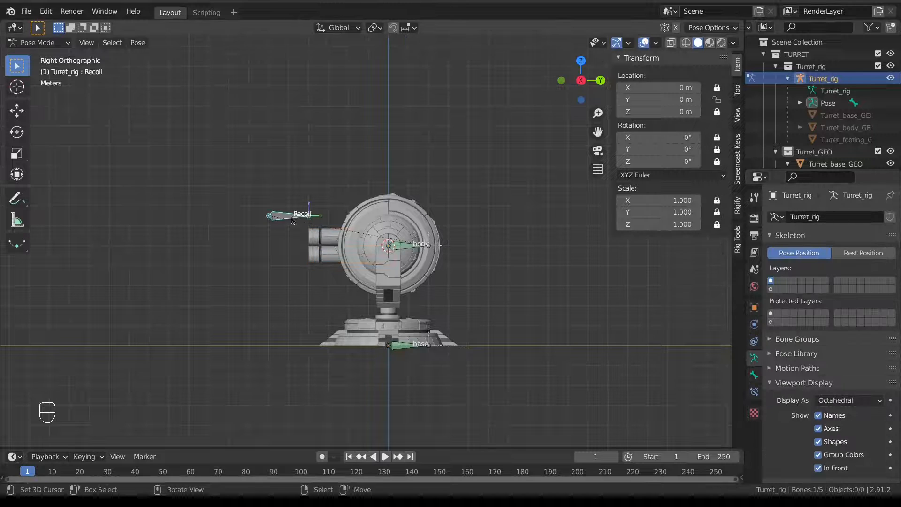
scroll(291, 216, up, 3)
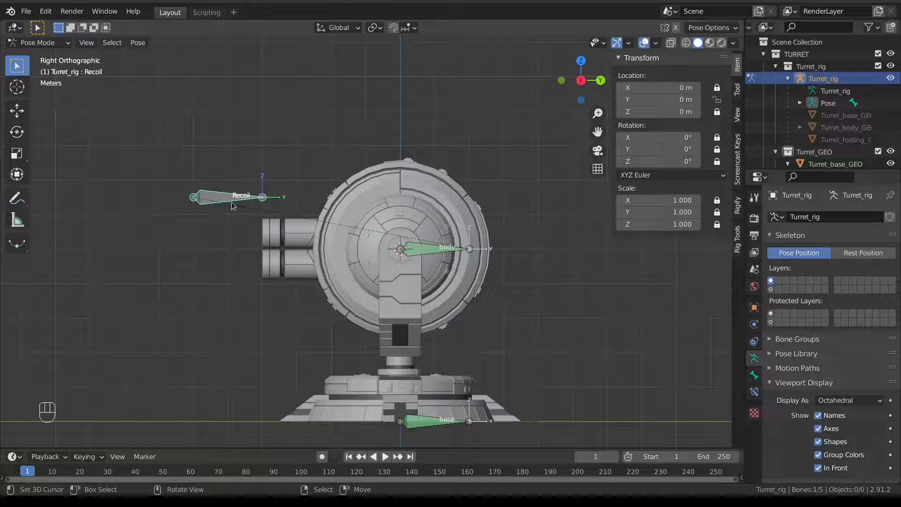
key(g)
key(y)
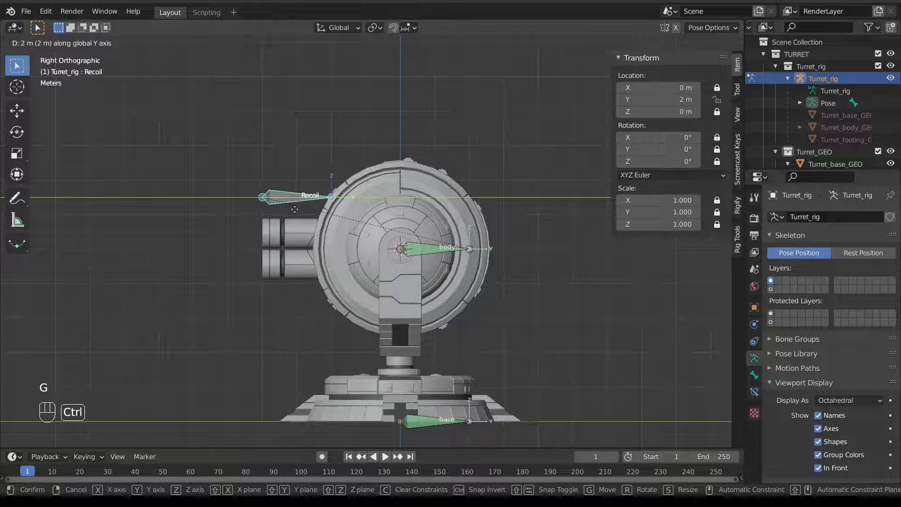
click(295, 210)
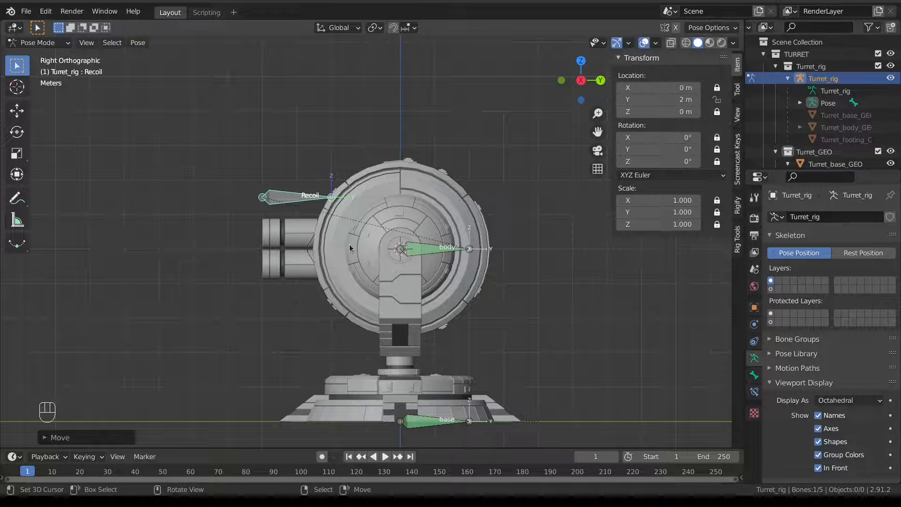
right_click(294, 233)
click(278, 208)
key(ctrl+Tab)
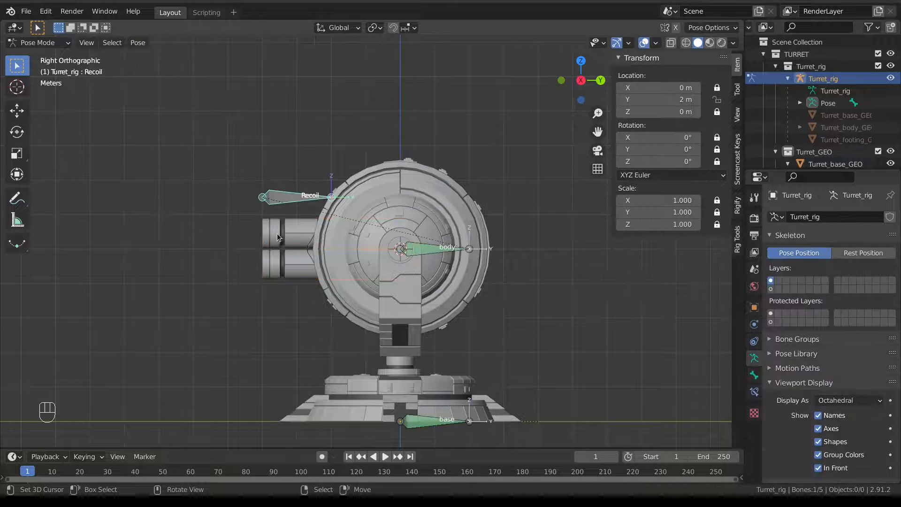
right_click(277, 234)
right_click(279, 197)
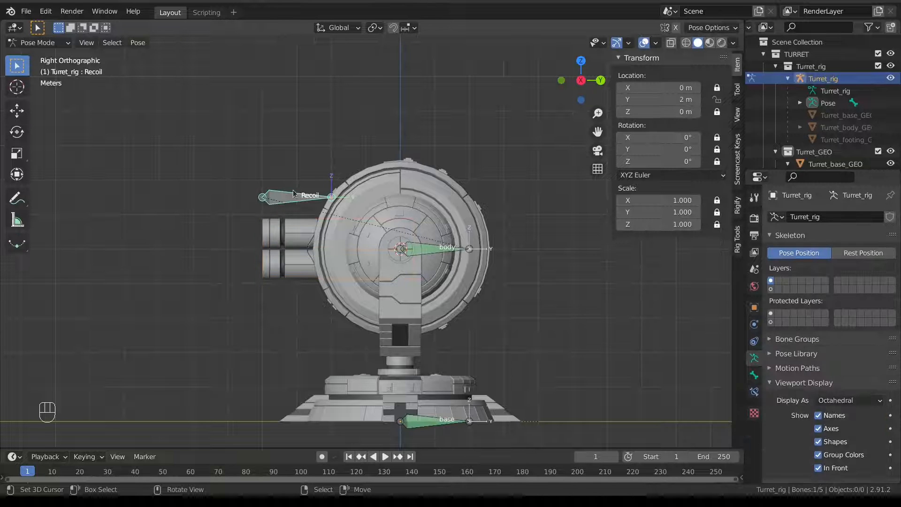
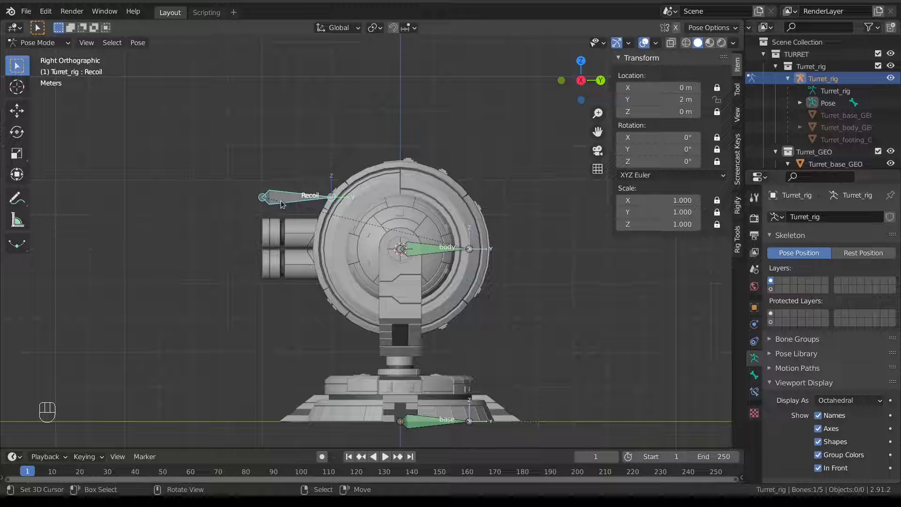
Add a Limit Location constraint to Recoil: Y from 0 to 2 m, Local Space, Affect Transform on.
click(755, 391)
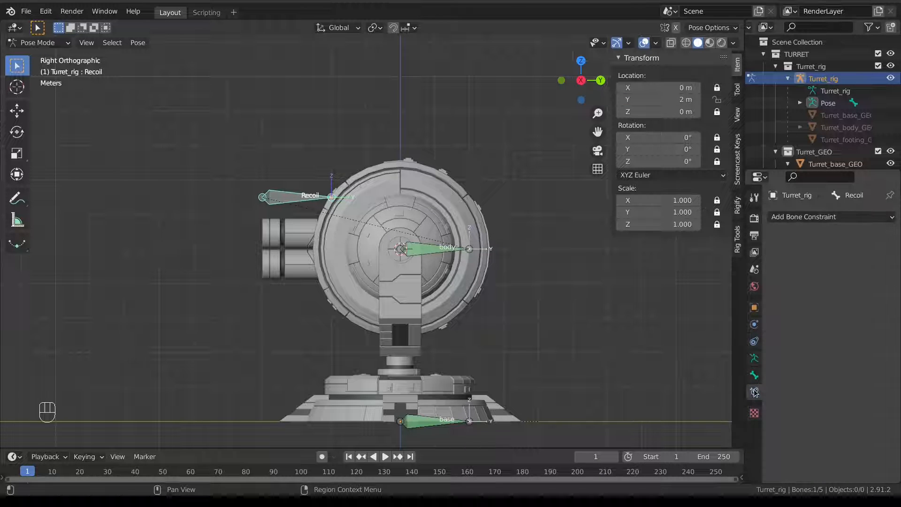
click(807, 218)
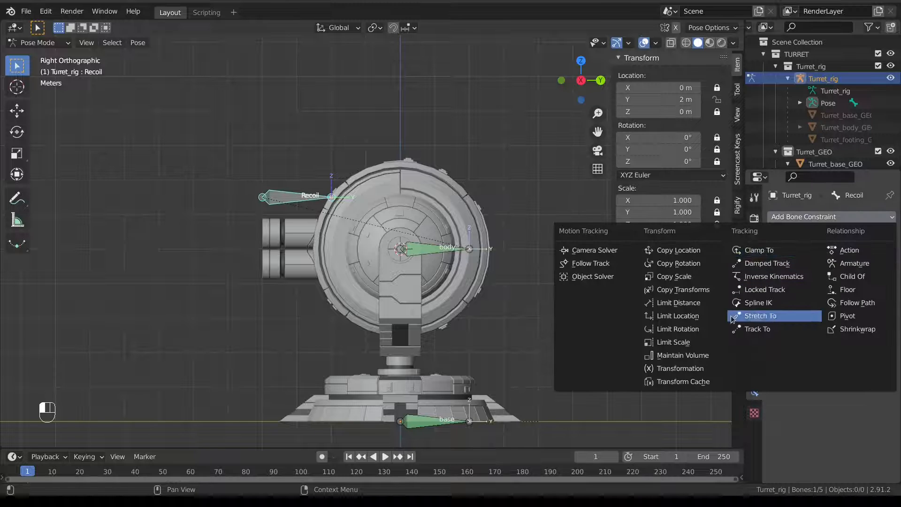
click(706, 320)
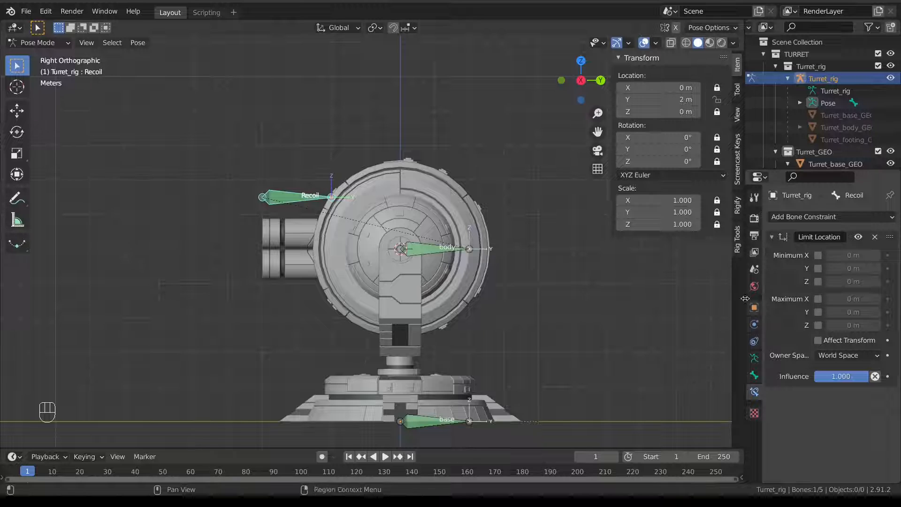
click(818, 268)
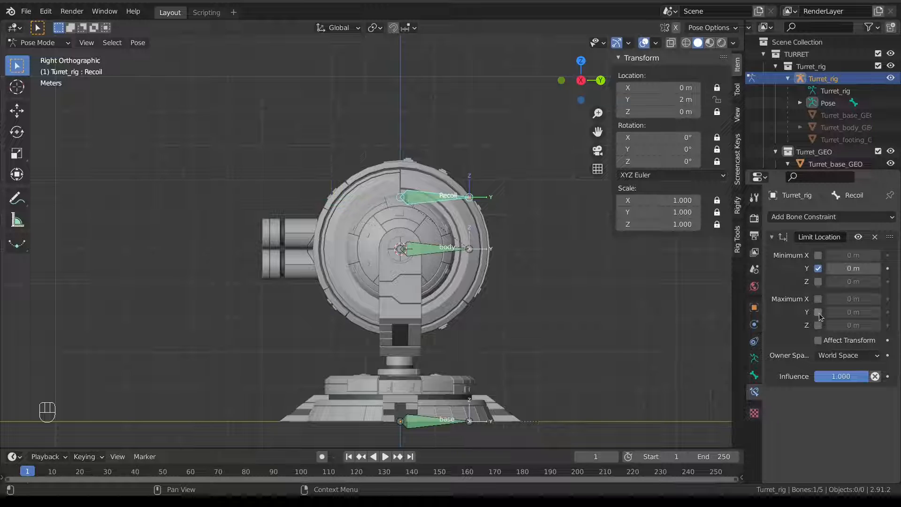
click(818, 312)
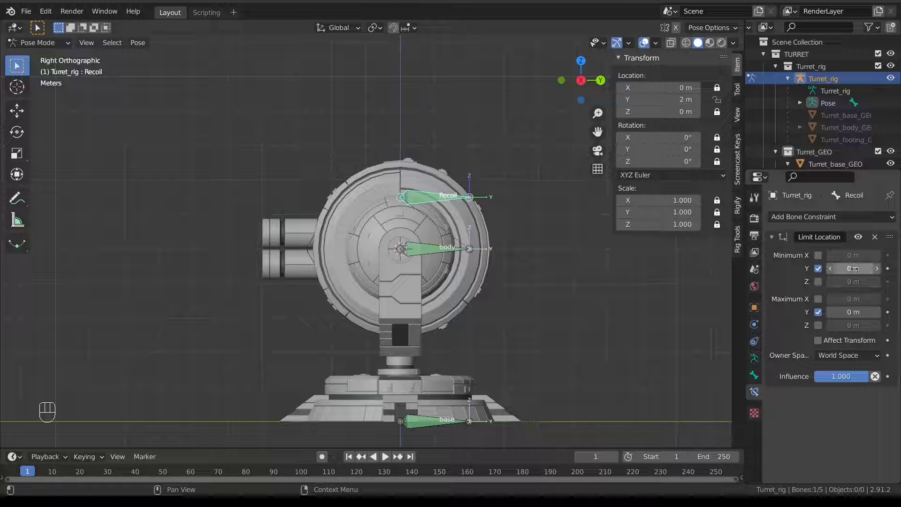
click(851, 311)
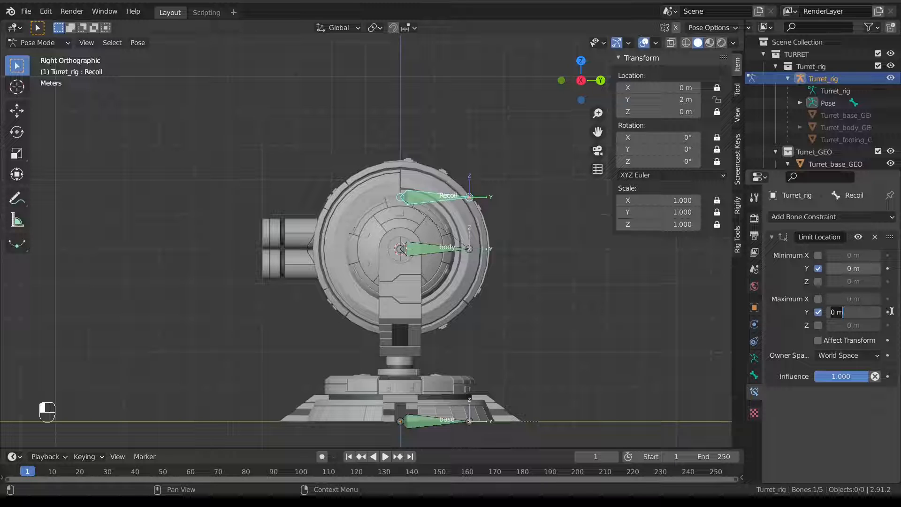
click(835, 359)
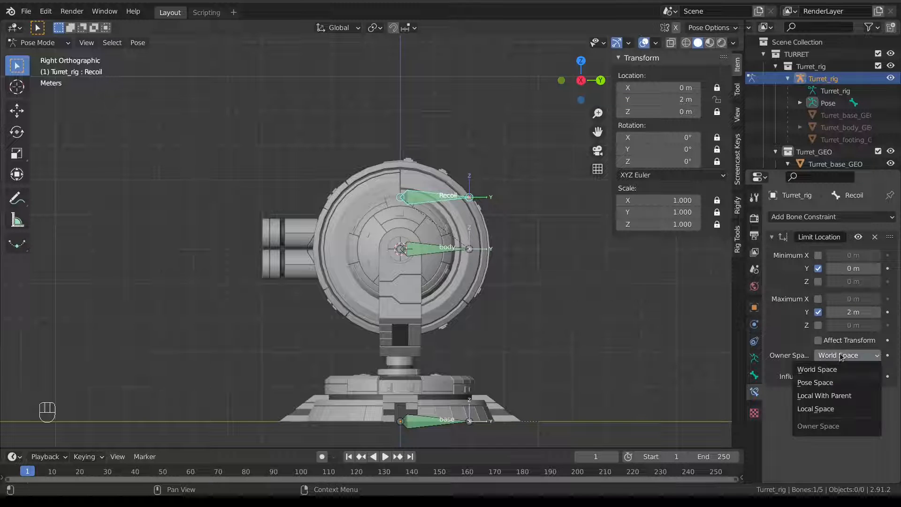
click(843, 408)
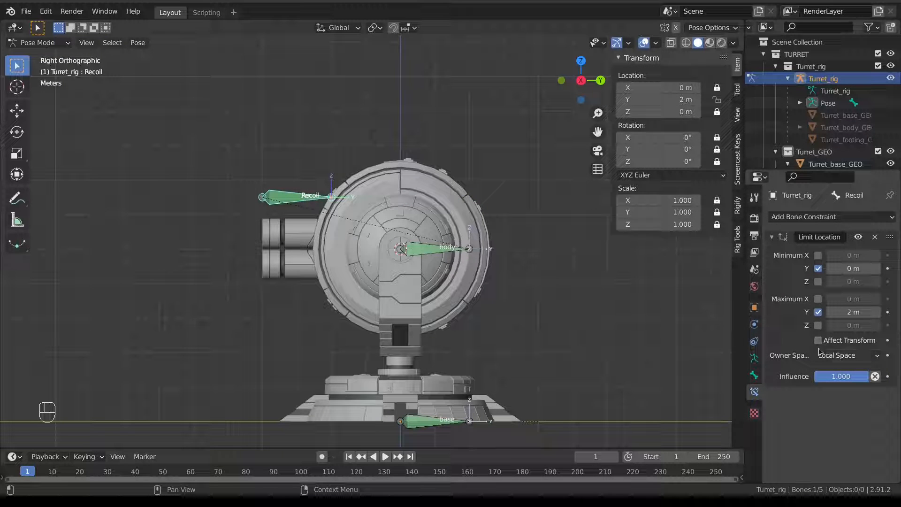
click(819, 339)
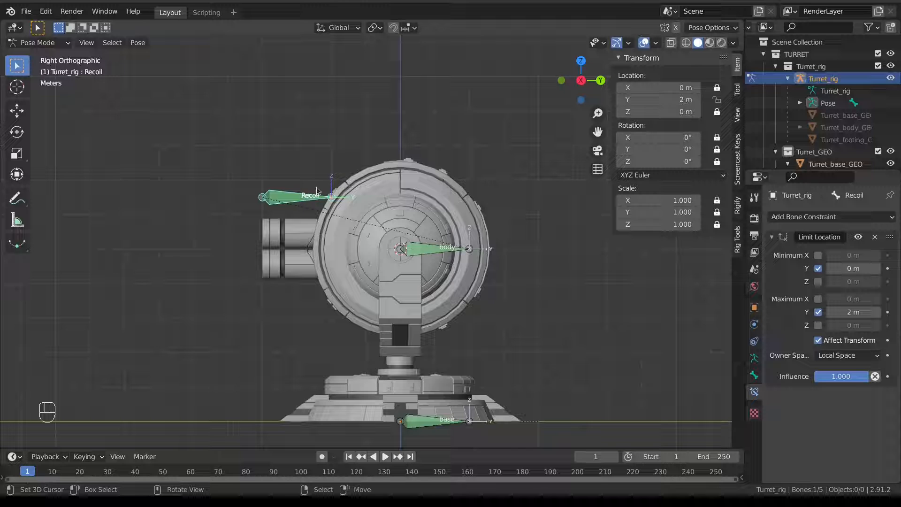
Move the Recoil bone along Y to confirm it stops at 2 m.
key(g)
key(y)
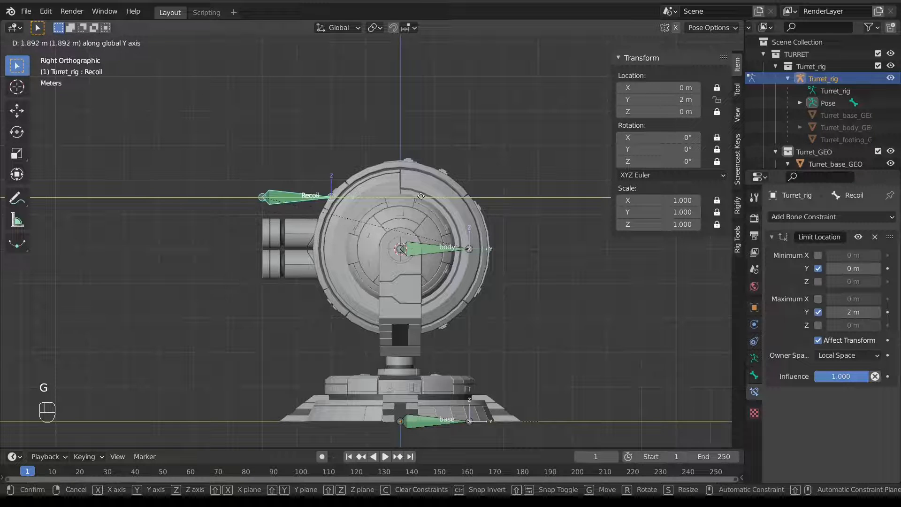
click(210, 195)
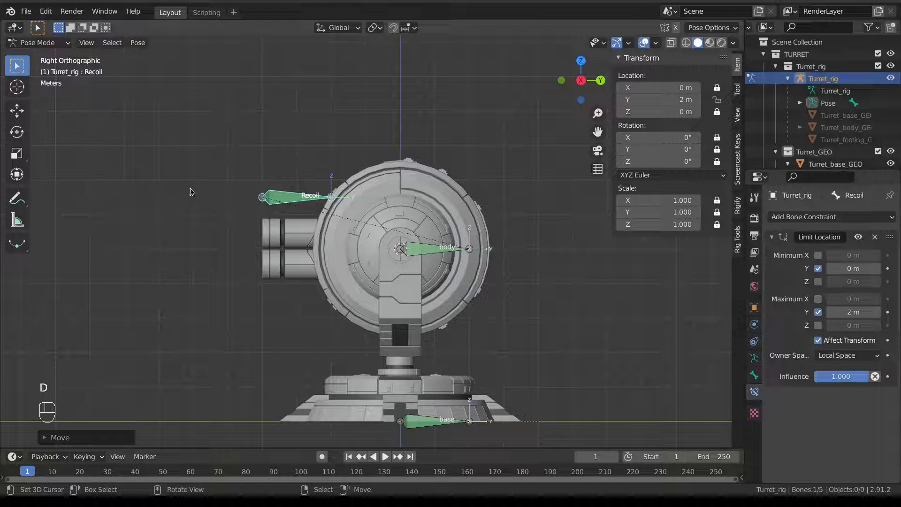
Undo the annotation and bone move, then select the Turret_barrel_GEO mesh in Object Mode.
drag(194, 174, 205, 189)
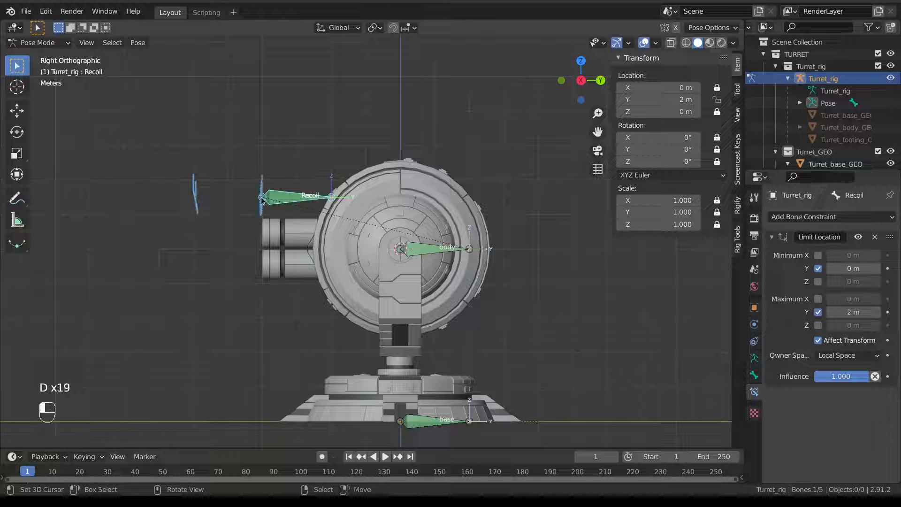
key(ctrl)
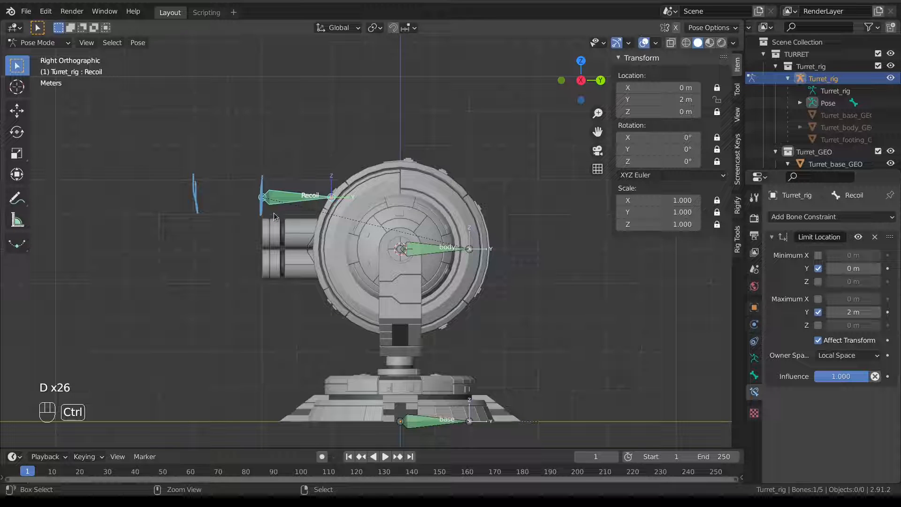
key(ctrl+z)
key(ctrl+z)
key(ctrl+z)
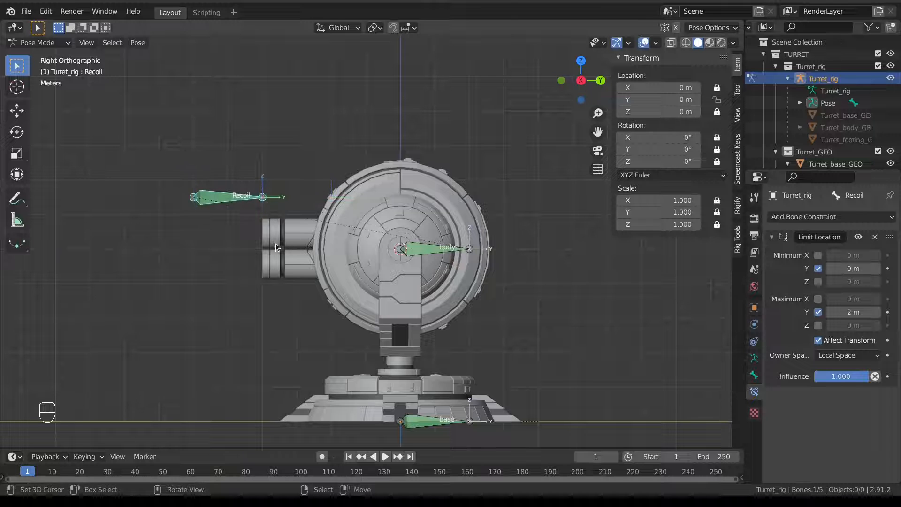
scroll(273, 239, down, 1)
click(317, 270)
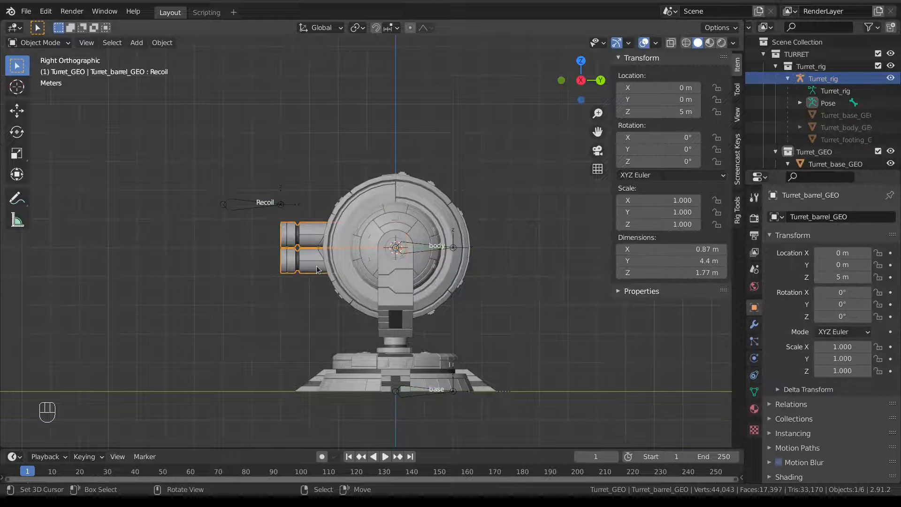
Copy the Recoil bone's Location Y as a new driver.
right_click(251, 204)
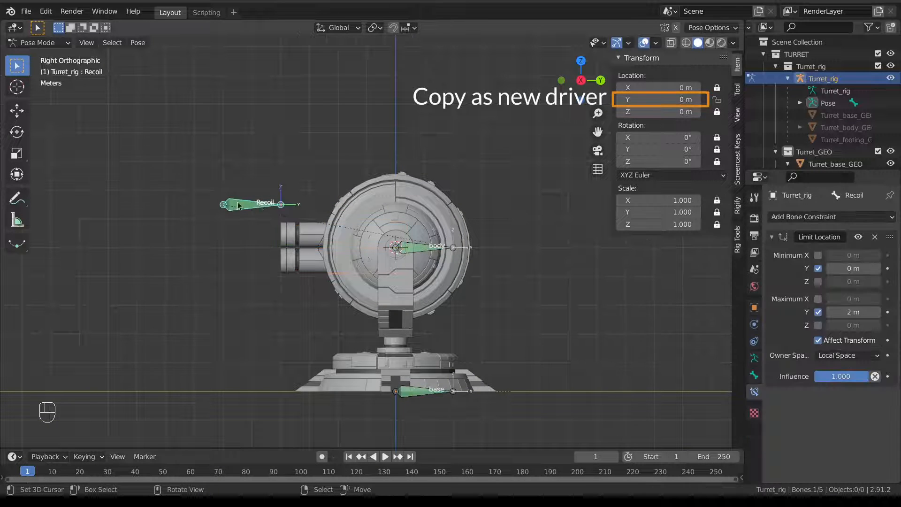
right_click(654, 100)
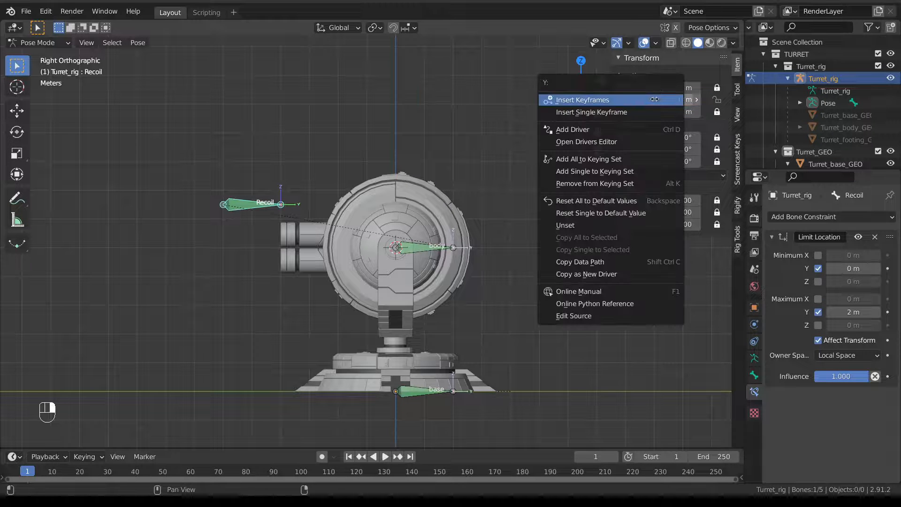
click(623, 271)
Paste the driver onto Turret_barrel_GEO's Recoil shape key value.
right_click(306, 259)
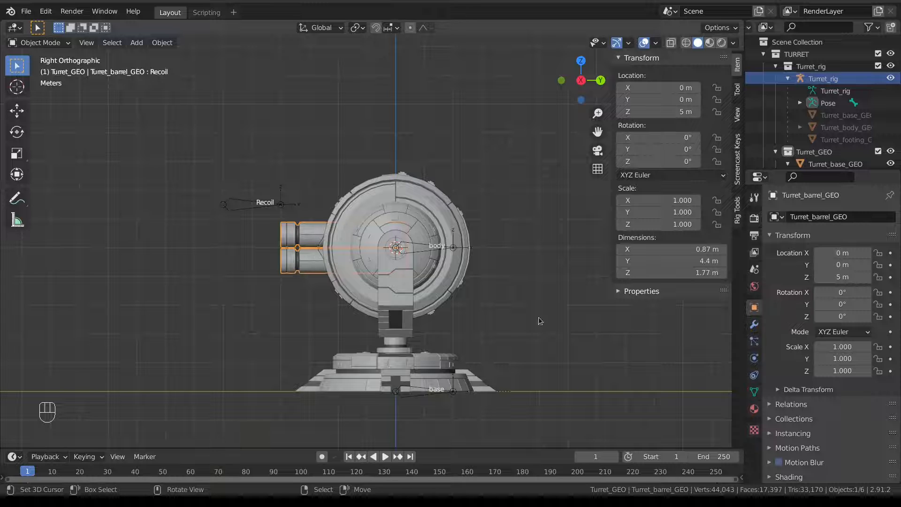
click(755, 393)
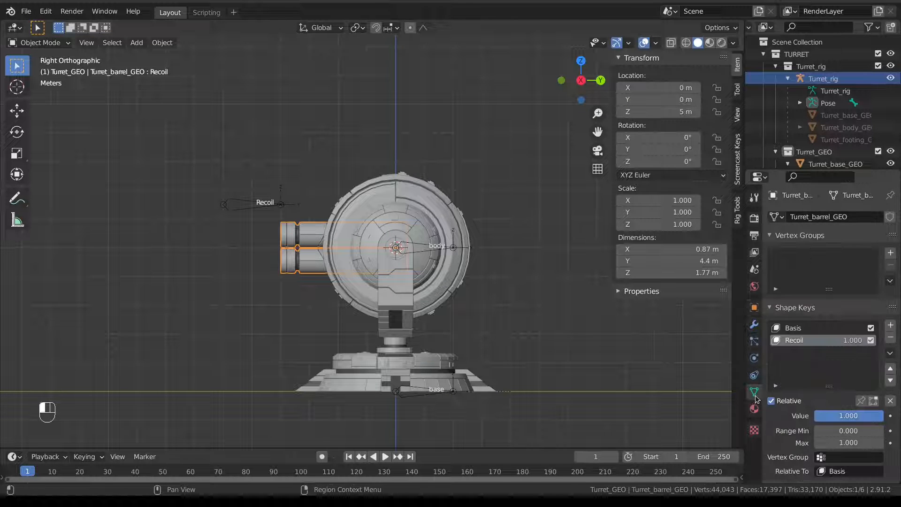
right_click(852, 342)
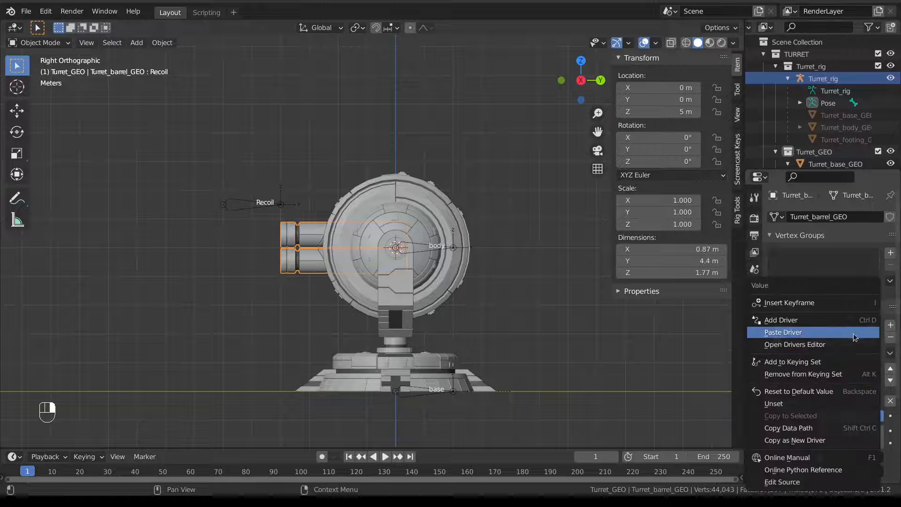
click(854, 333)
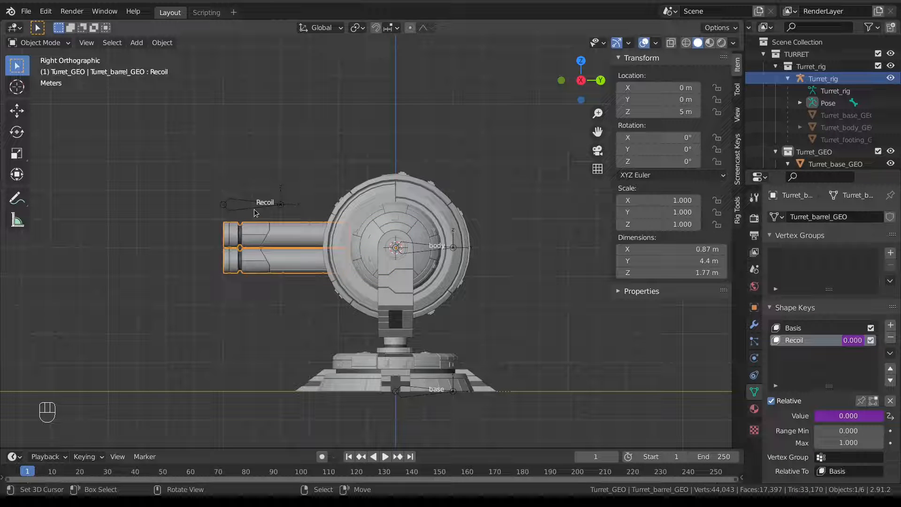
right_click(255, 210)
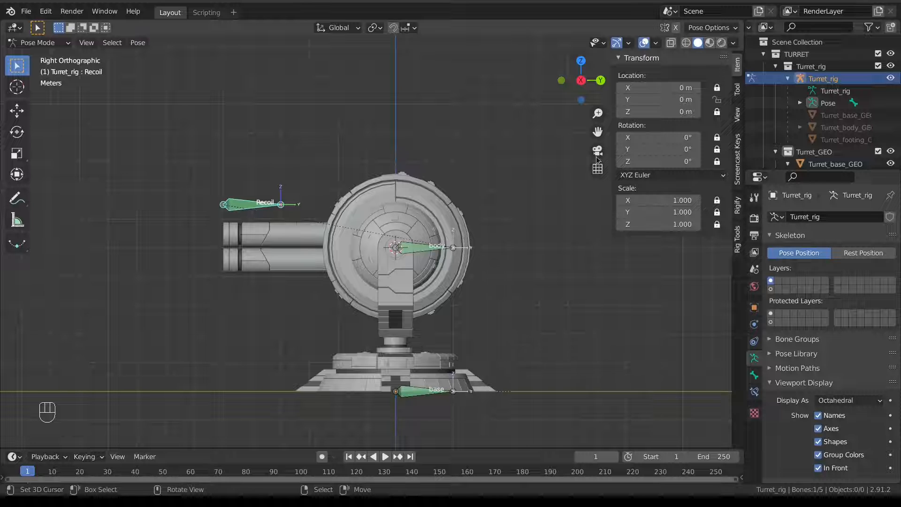
Test the barrel by dragging and moving Recoil's Y location, cancelling each test.
drag(660, 99, 690, 99)
right_click(690, 100)
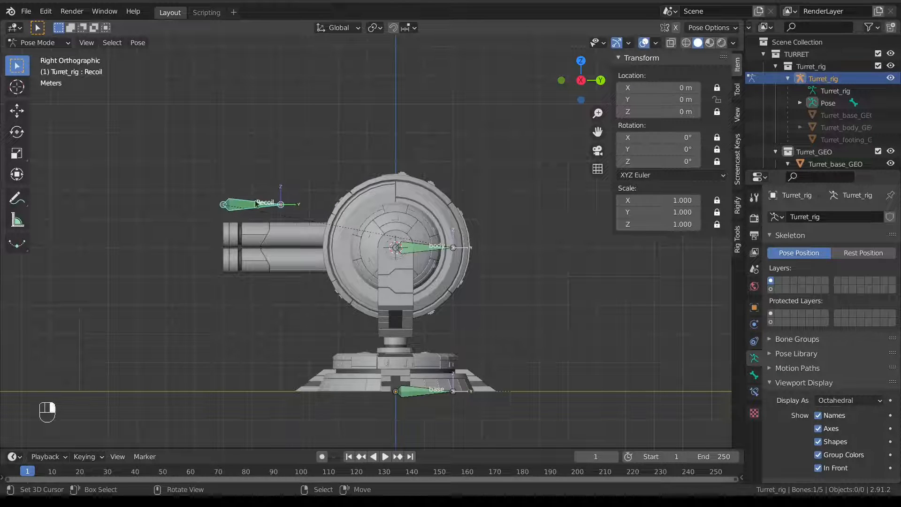
key(g)
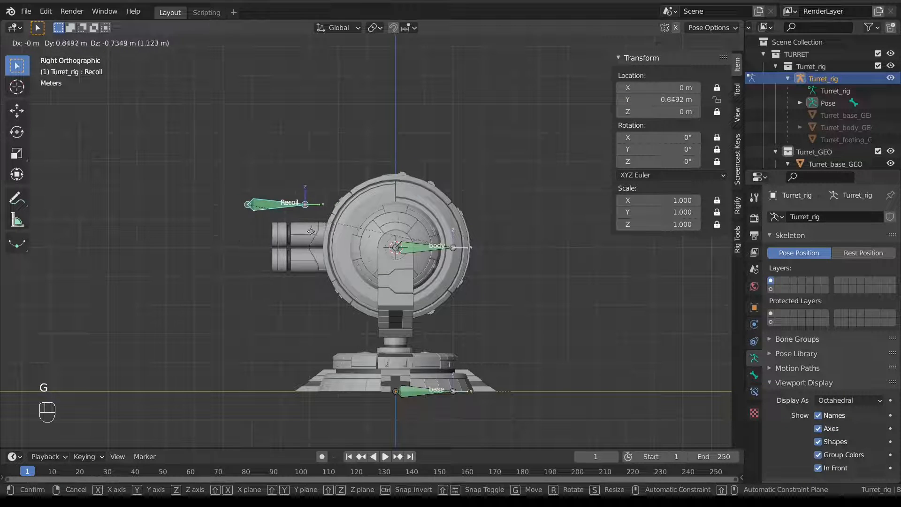
right_click(283, 235)
Undo the barrel's accidental shift and begin a vertical split of the 3D view.
right_click(283, 236)
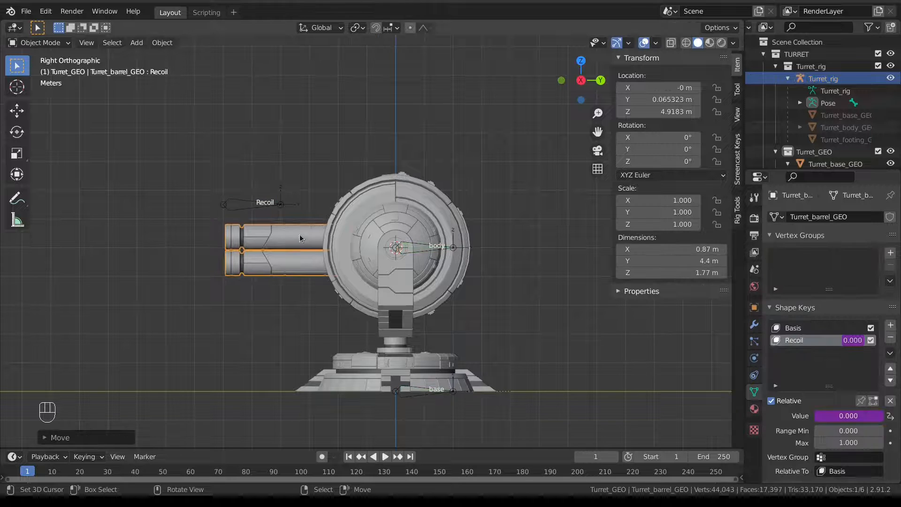
key(ctrl+z)
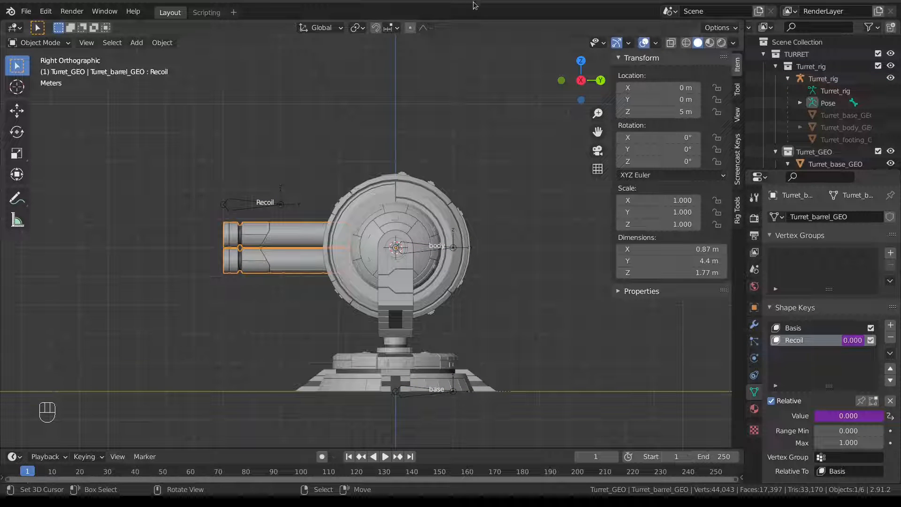
right_click(440, 20)
Split the 3D view vertically and make the right area a Drivers editor.
click(445, 34)
click(363, 47)
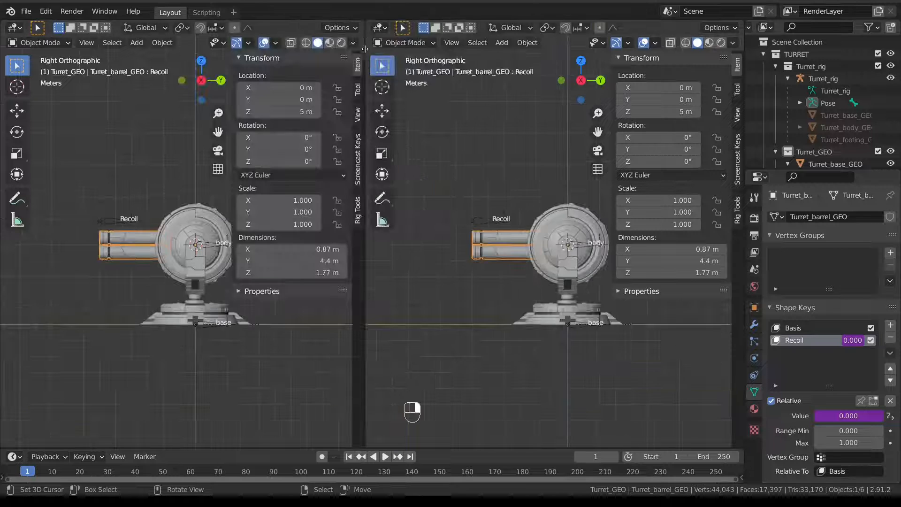
click(379, 27)
click(521, 101)
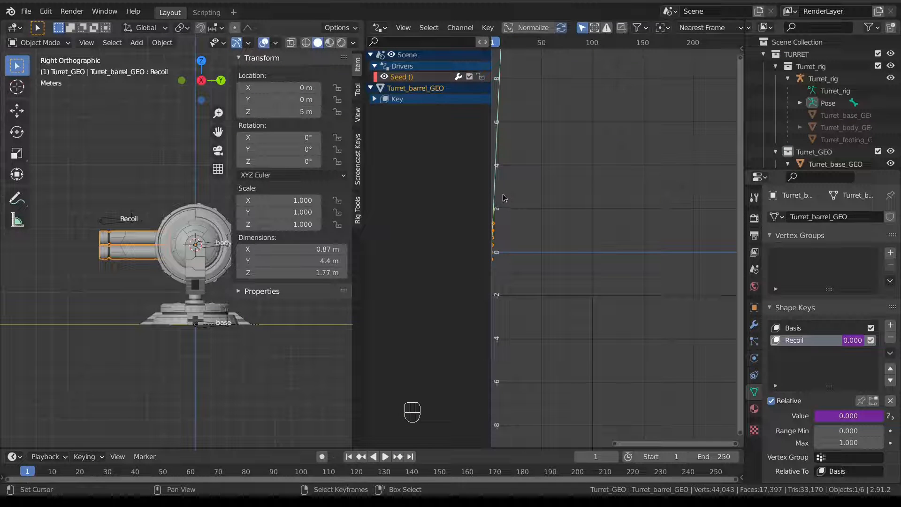
Select the Value (Recoil) driver under Key and show its sidebar modifier settings.
scroll(552, 160, down, 2)
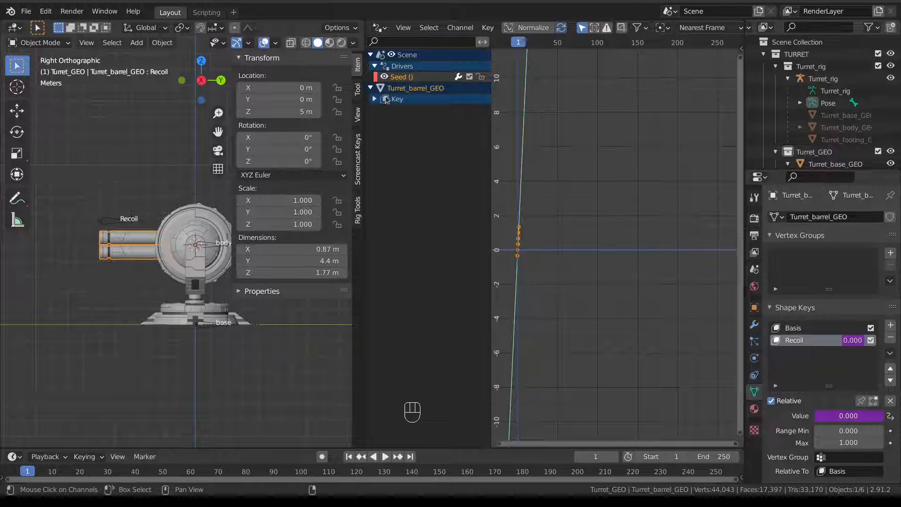
click(400, 78)
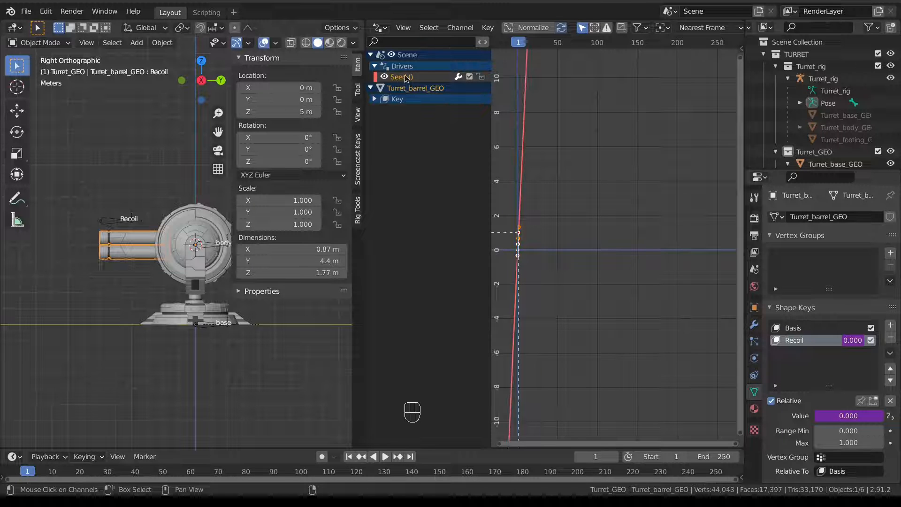
scroll(590, 175, down, 1)
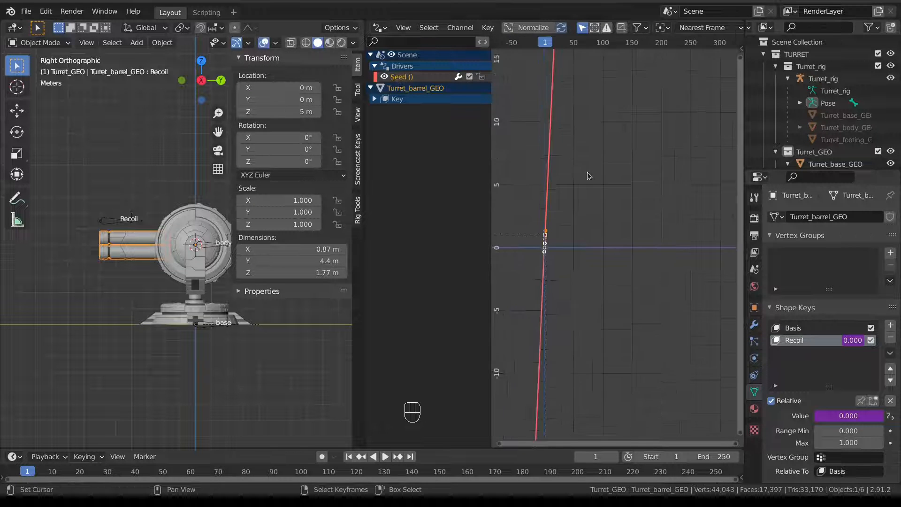
ctrl+middle_drag(590, 175, 612, 229)
click(375, 99)
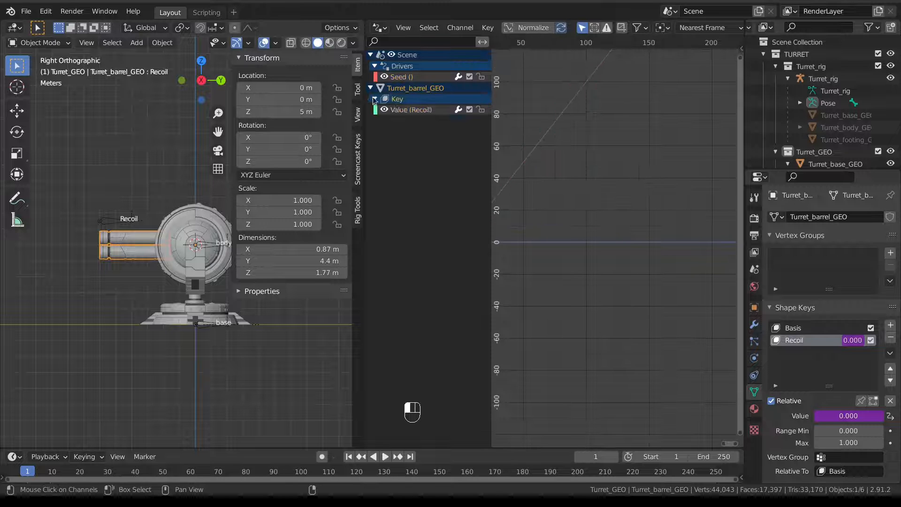
click(411, 110)
scroll(591, 158, down, 1)
scroll(619, 184, down, 4)
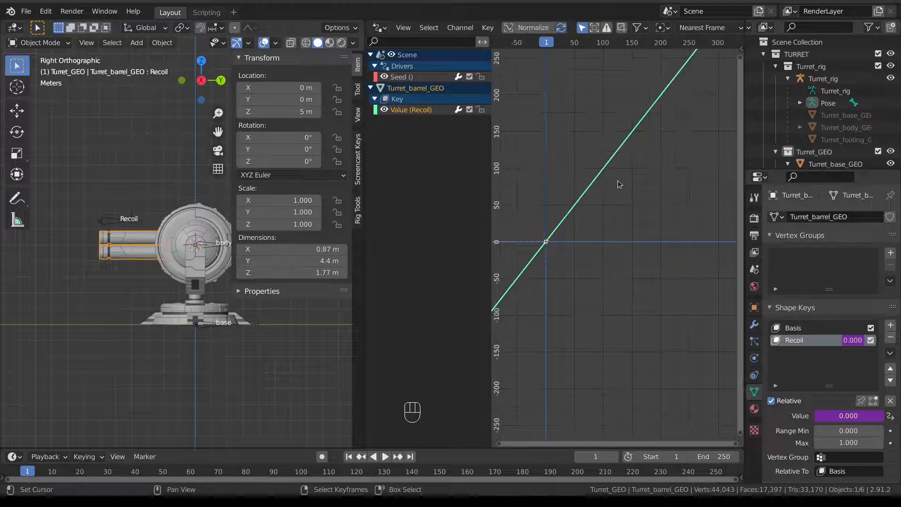
key(n)
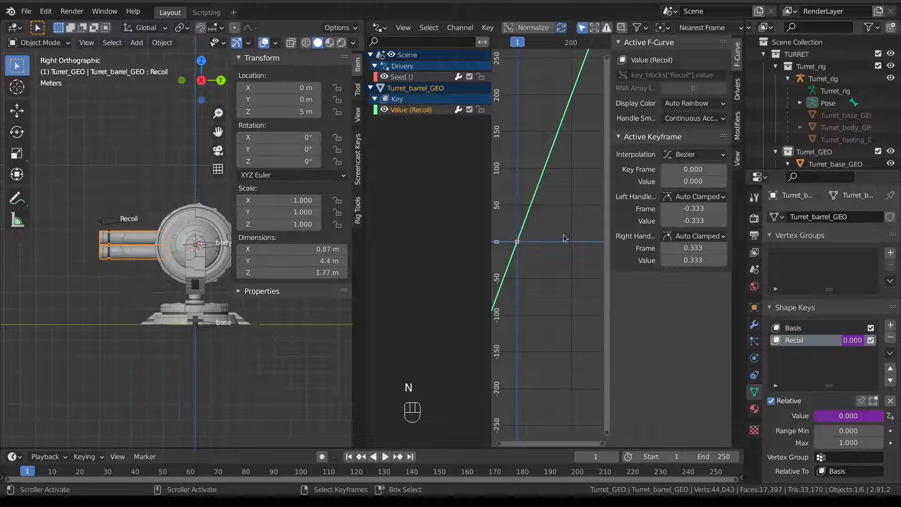
shift+middle_drag(569, 237, 548, 224)
scroll(548, 224, up, 2)
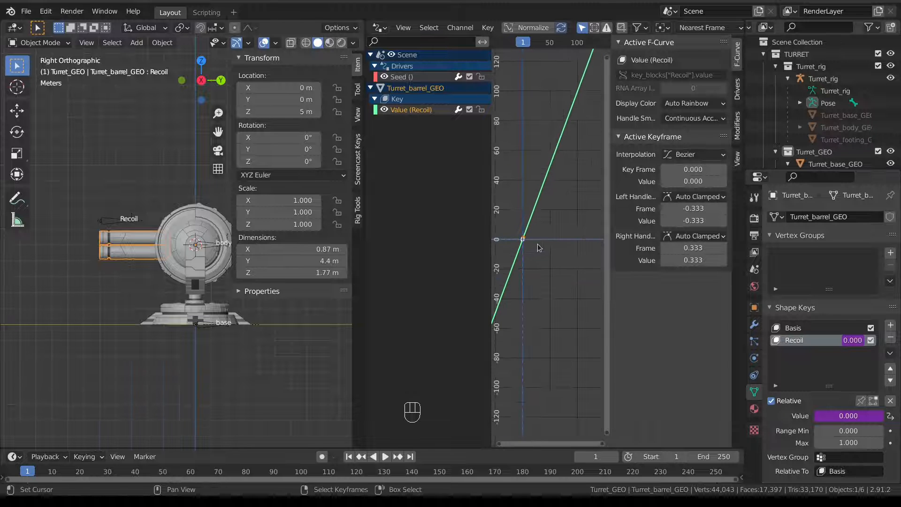
click(737, 126)
Add a Generator modifier to the Recoil driver curve.
click(657, 60)
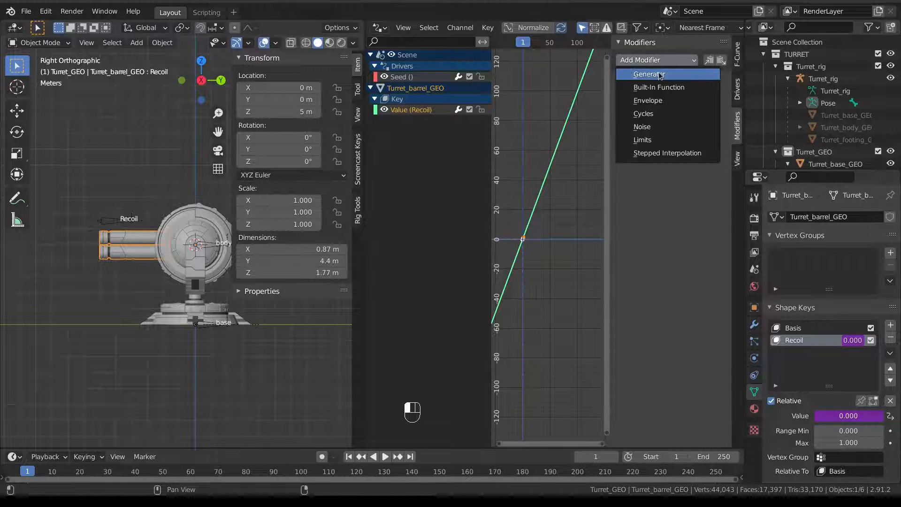
click(661, 75)
scroll(535, 250, up, 2)
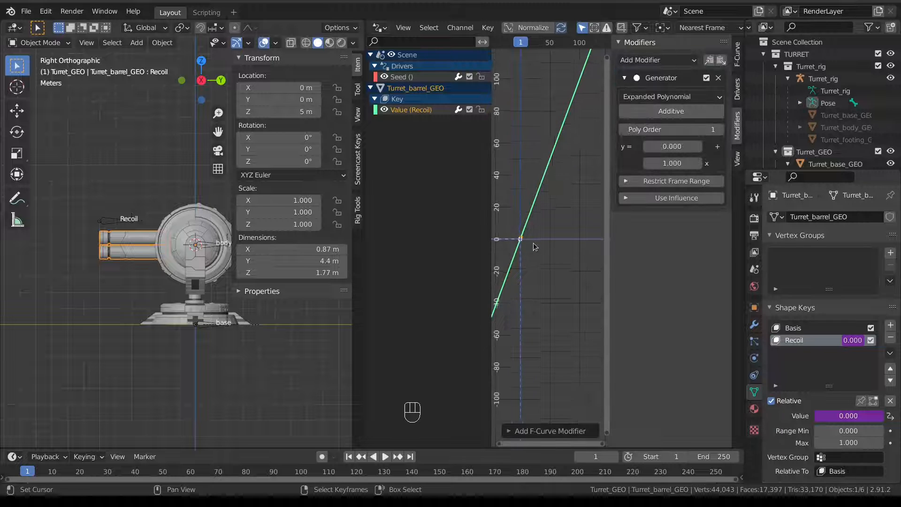
shift+middle_drag(536, 250, 577, 256)
scroll(562, 224, up, 6)
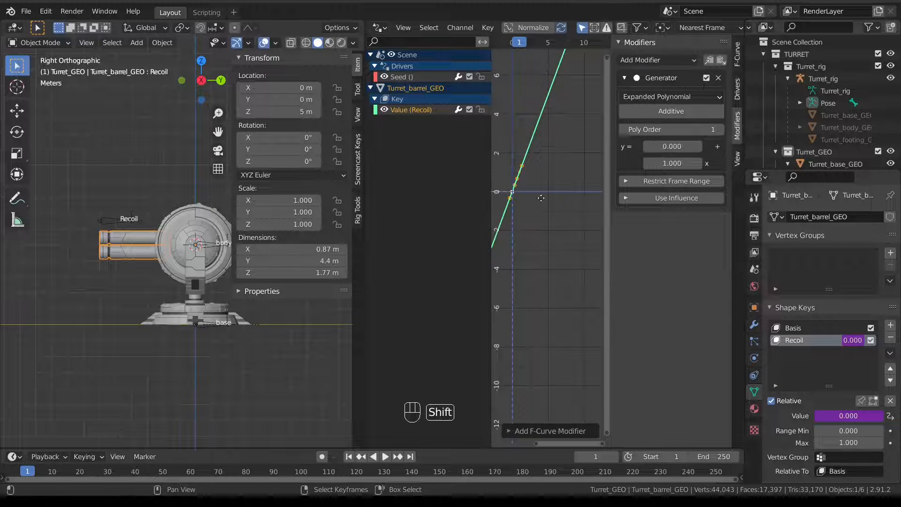
shift+middle_drag(541, 197, 550, 260)
scroll(548, 250, up, 3)
scroll(549, 253, up, 1)
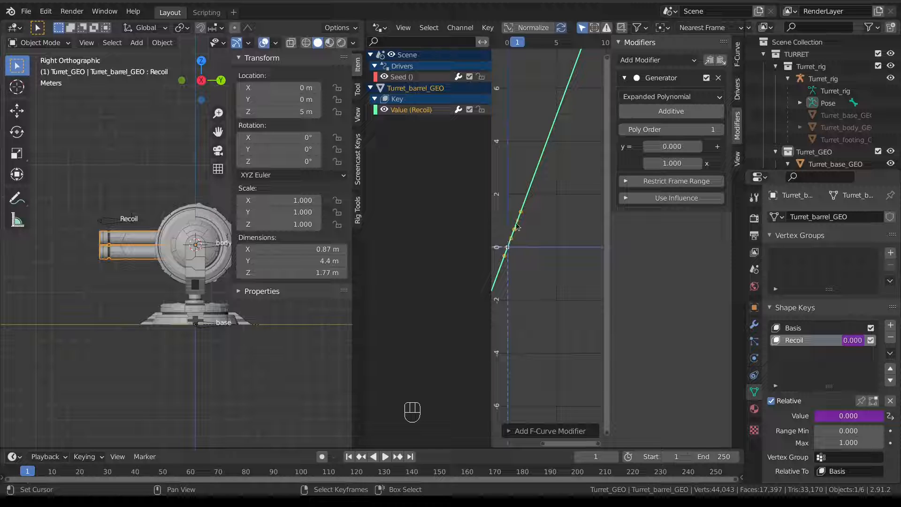
Set the Generator coefficient to 0.5 to halve the slope, then reselect Turret_rig.
double_click(667, 163)
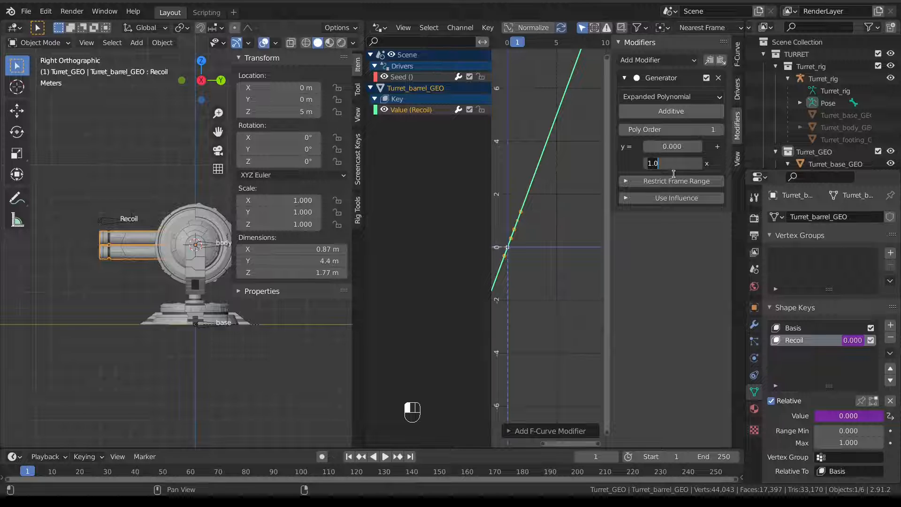
text(0.5)
key(Return)
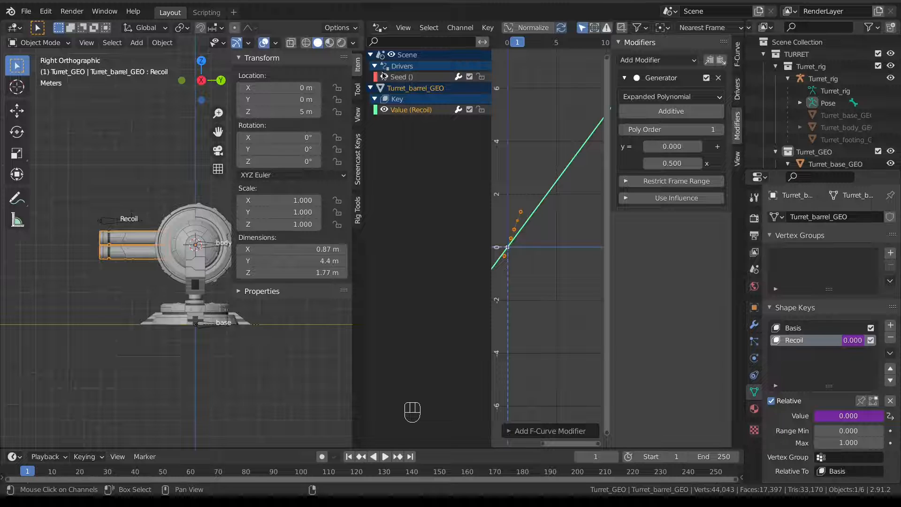
click(422, 78)
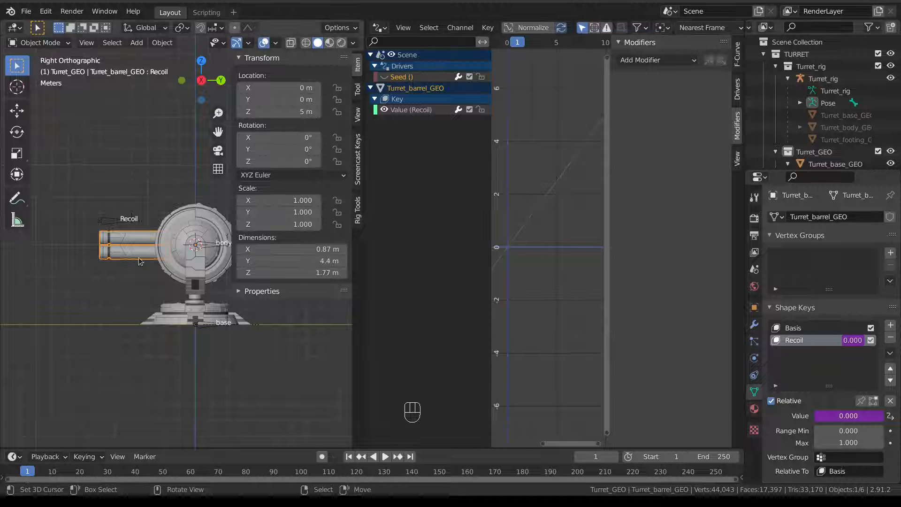
click(111, 219)
Switch Turret_rig to Pose Mode and test-move the Recoil bone, cancelling each move.
key(ctrl+Tab)
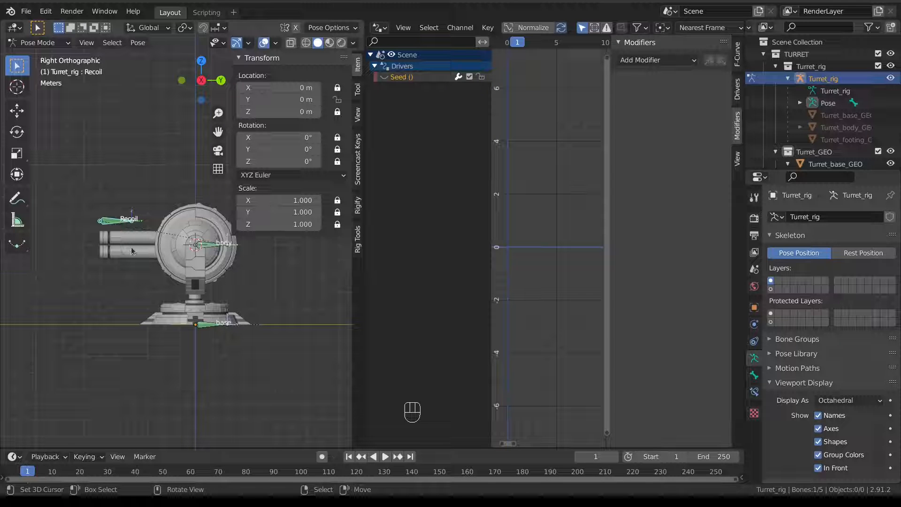
key(g)
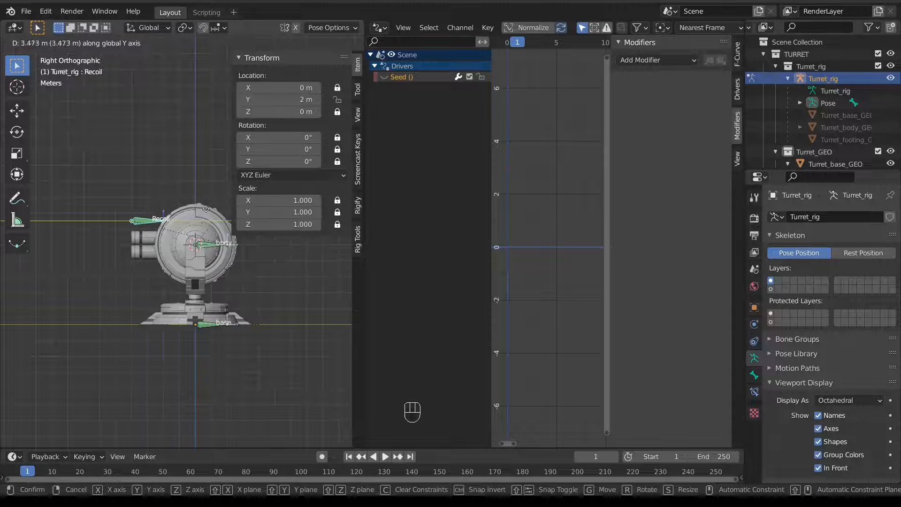
right_click(171, 221)
key(g)
right_click(189, 231)
middle_drag(159, 238, 171, 244)
right_click(119, 256)
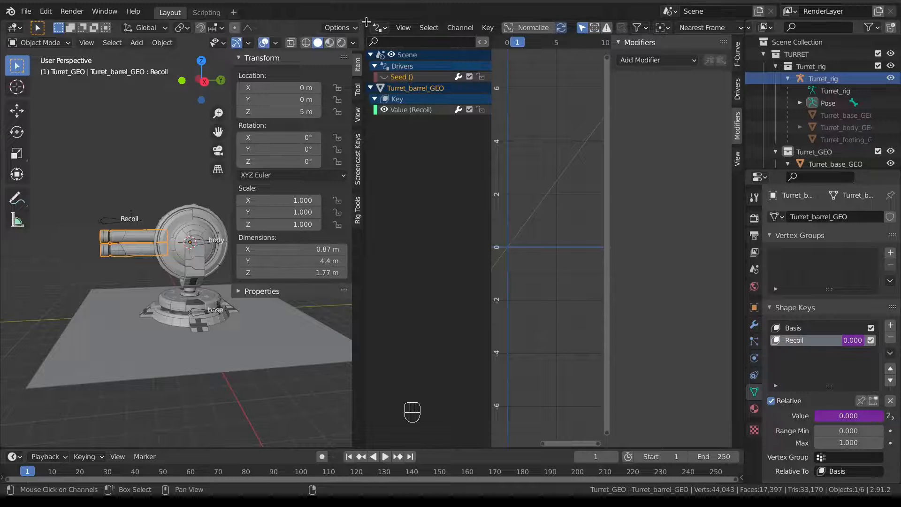
Merge the Drivers area into the 3D viewport and reframe the turret.
drag(365, 22, 390, 37)
scroll(306, 266, down, 3)
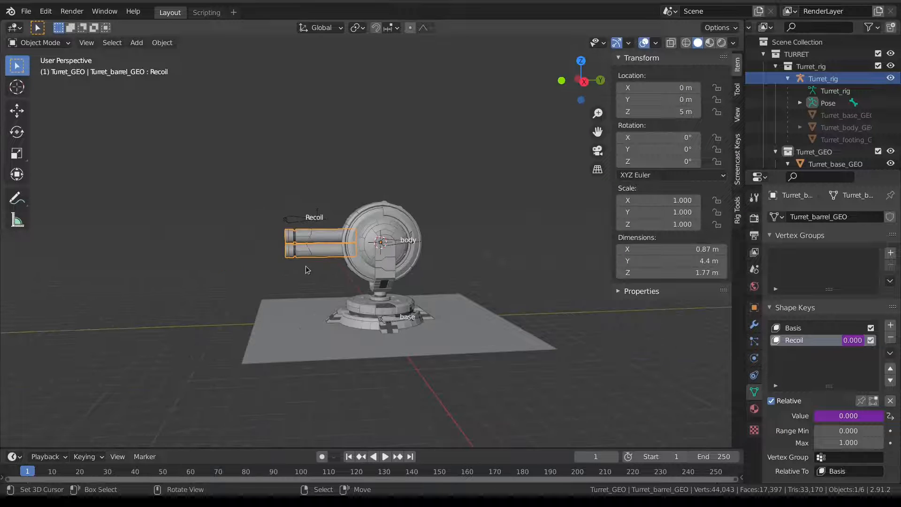
shift+middle_drag(260, 271, 291, 202)
middle_drag(291, 202, 391, 209)
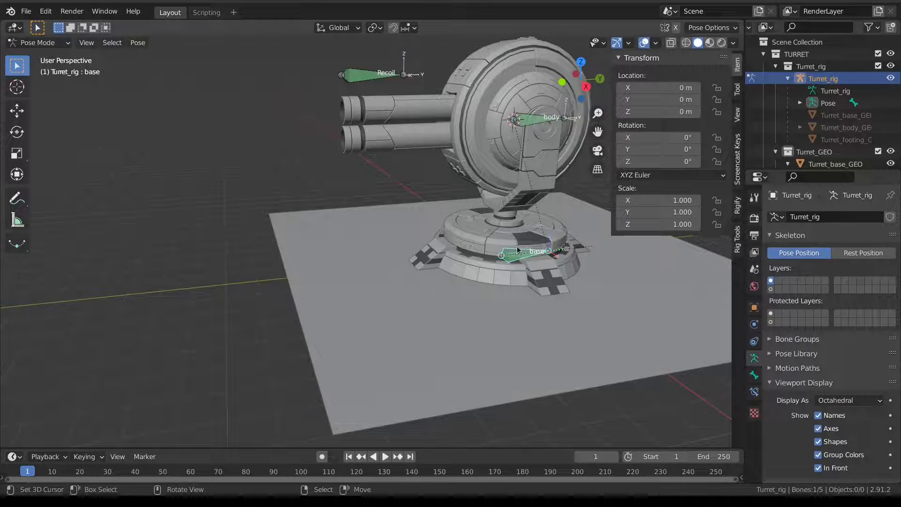
Move the base and body bones to a hidden top-row bone layer with M.
scroll(518, 250, down, 3)
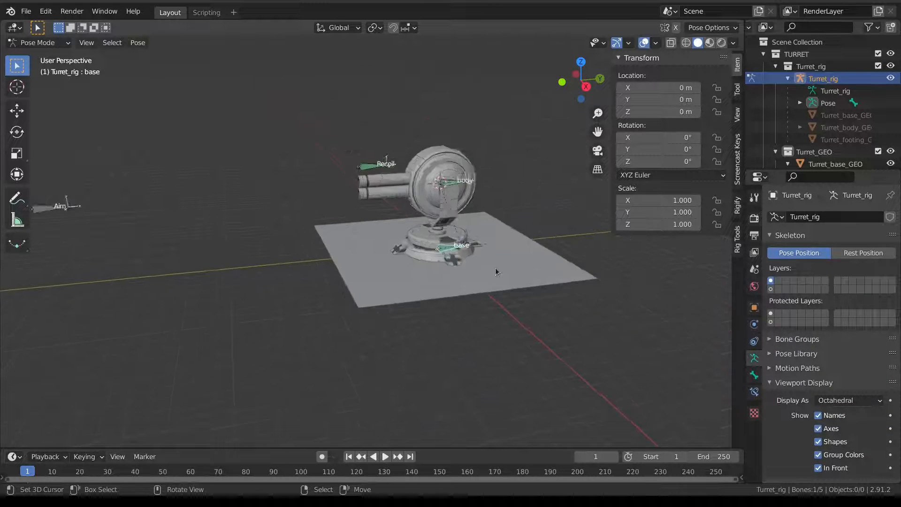
shift+click(465, 174)
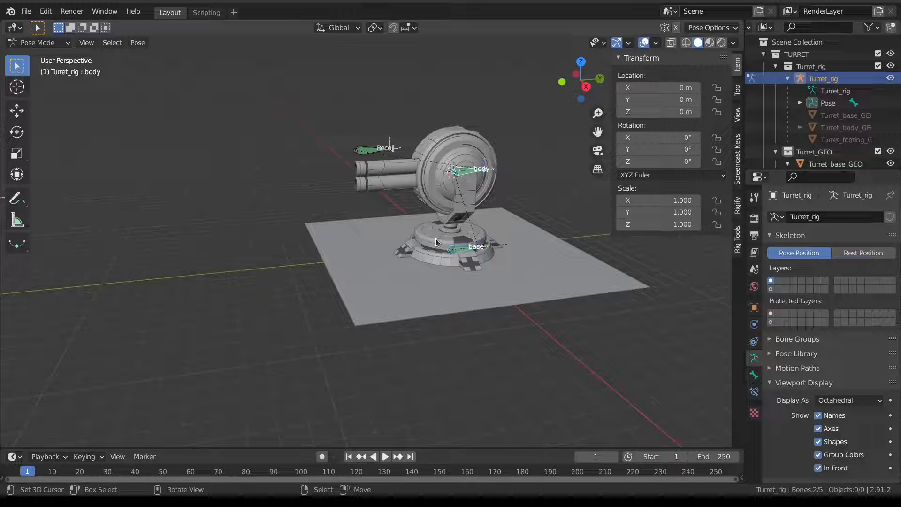
key(m)
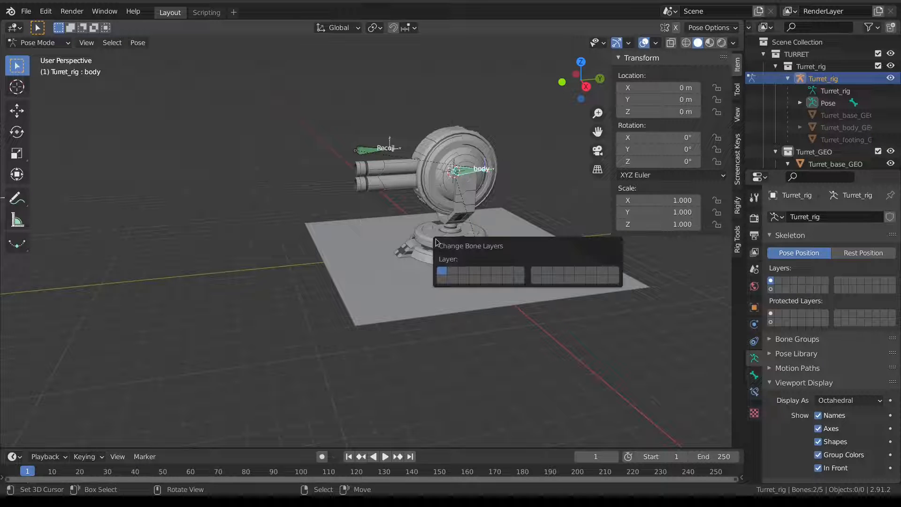
click(605, 272)
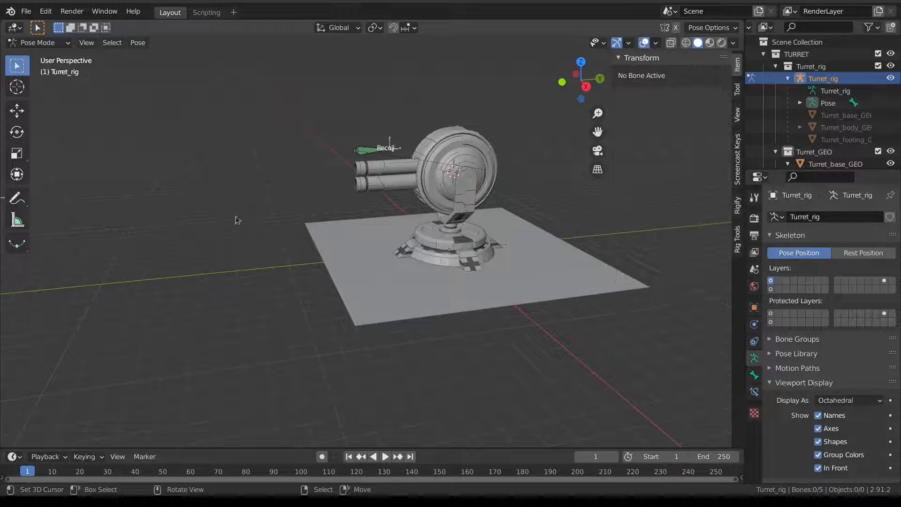
scroll(442, 204, down, 3)
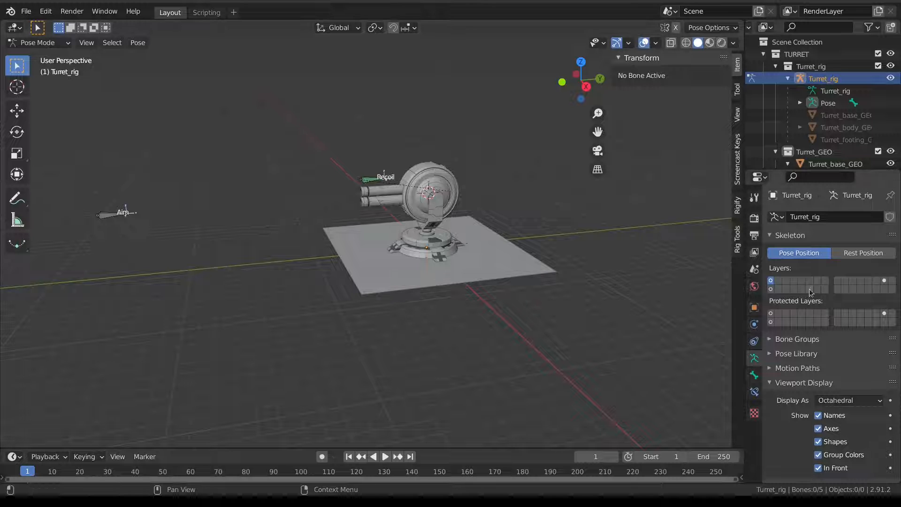
Reveal the Root bone's layer, select Root and create a Root widget shape on it.
click(772, 289)
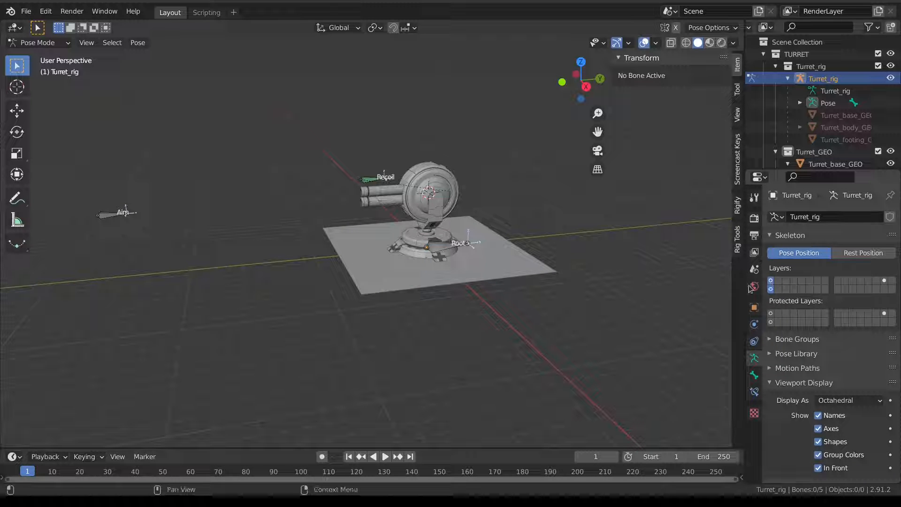
click(113, 216)
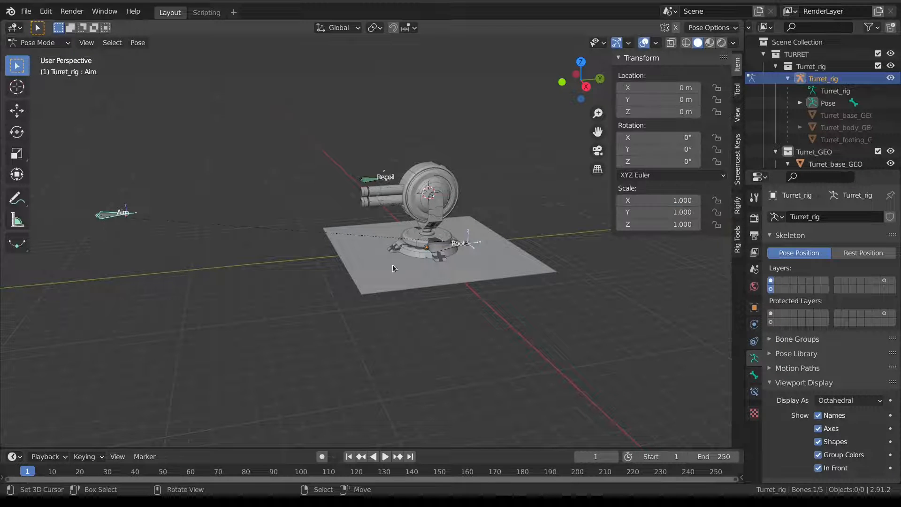
click(450, 250)
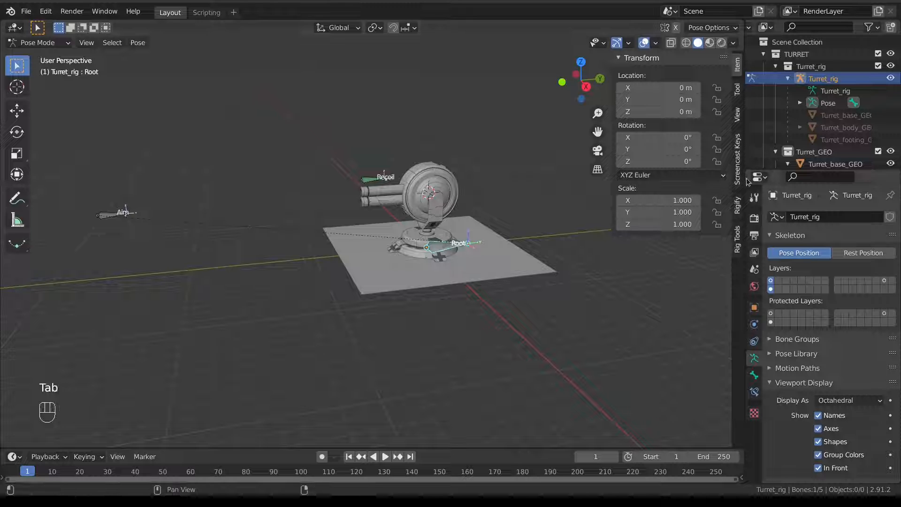
click(737, 239)
click(662, 76)
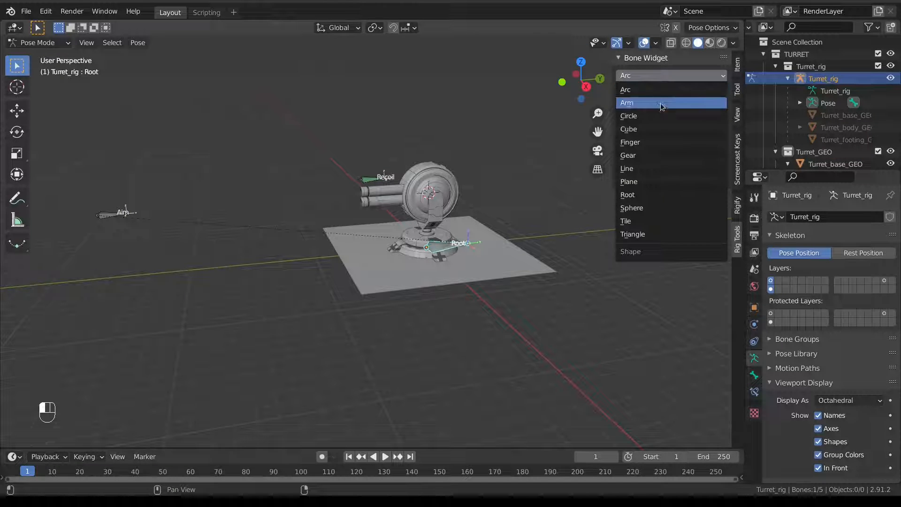
click(653, 190)
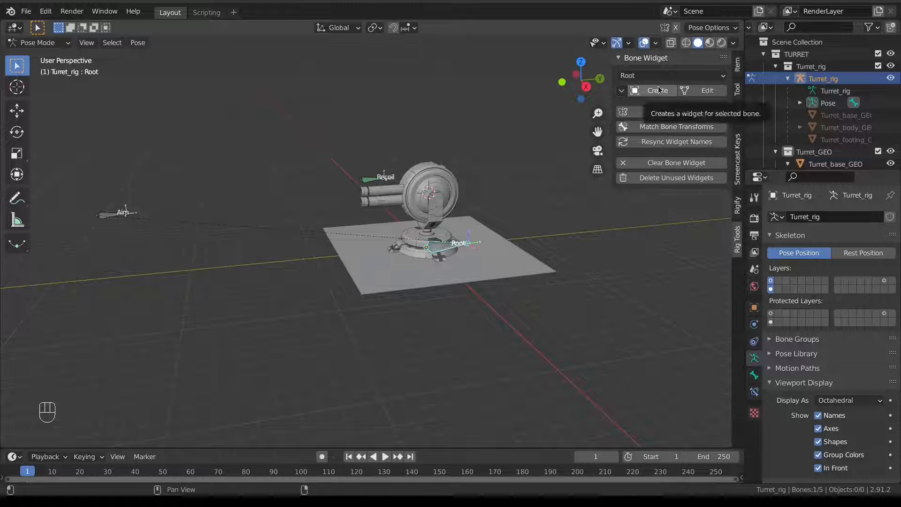
click(658, 90)
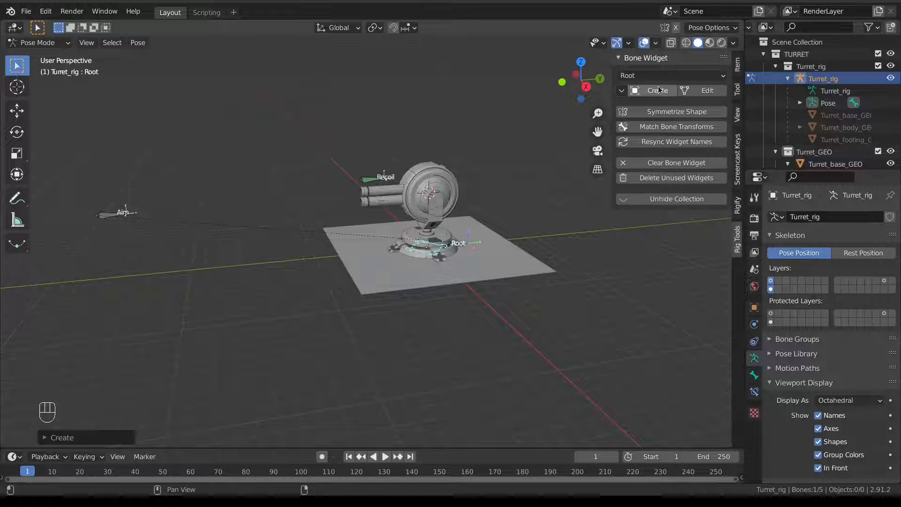
Enlarge the Root widget's Global Size around the turret base, then select the Recoil bone.
click(45, 438)
mouse_move(146, 384)
mouse_down()
mouse_move(230, 384)
mouse_move(135, 383)
mouse_up()
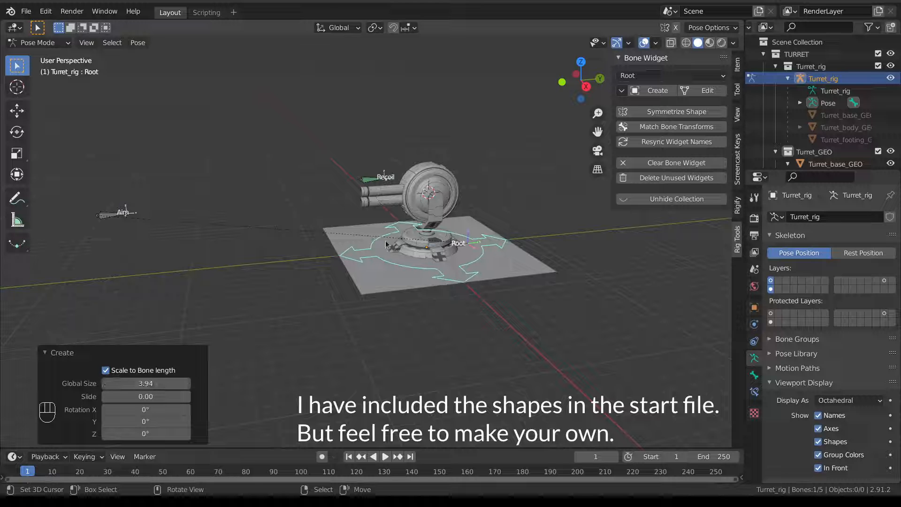
click(376, 178)
click(665, 76)
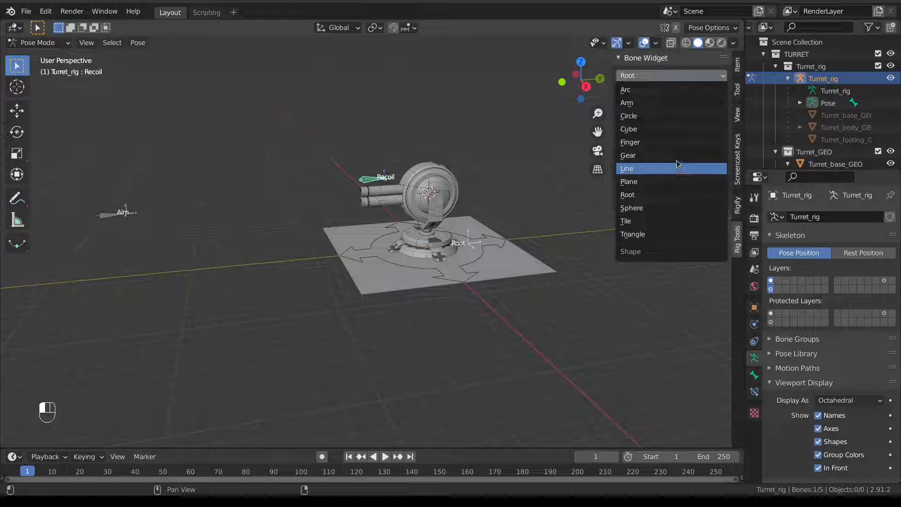
Create a Plane widget for the Recoil bone rotated 90° on Y.
click(677, 181)
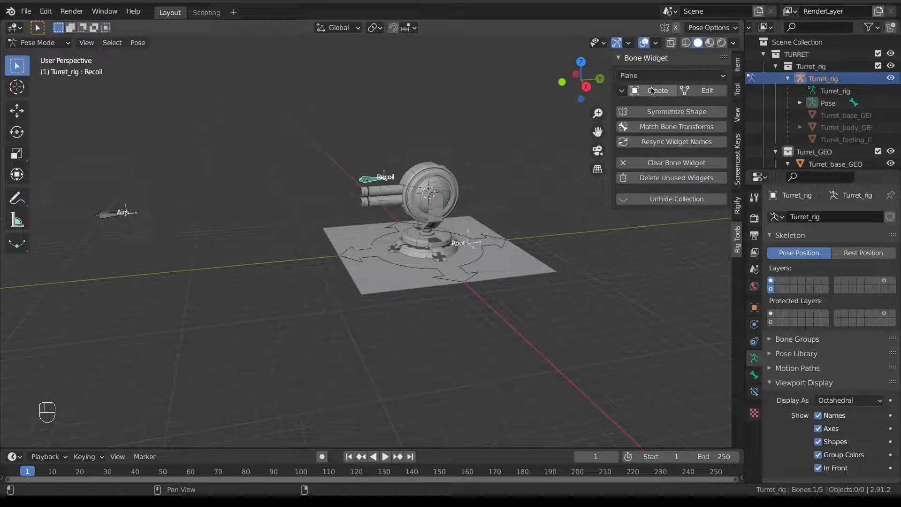
click(653, 90)
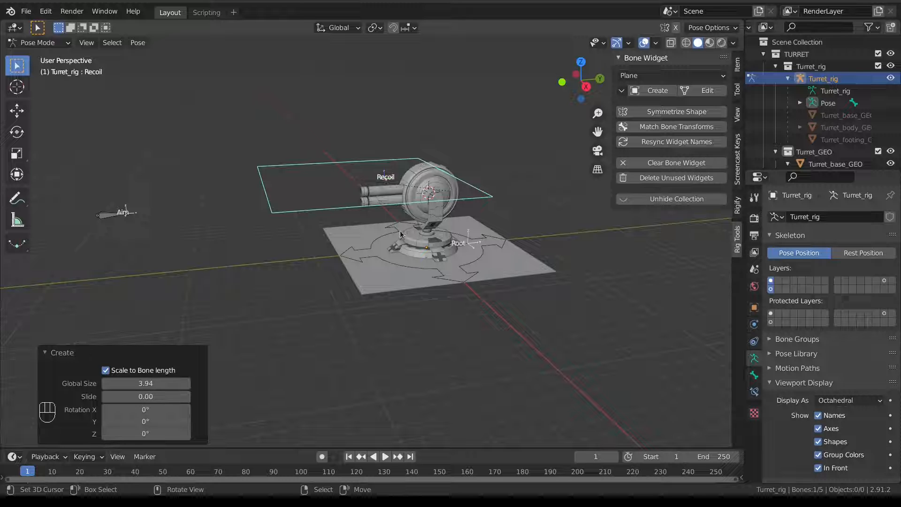
drag(127, 418, 121, 419)
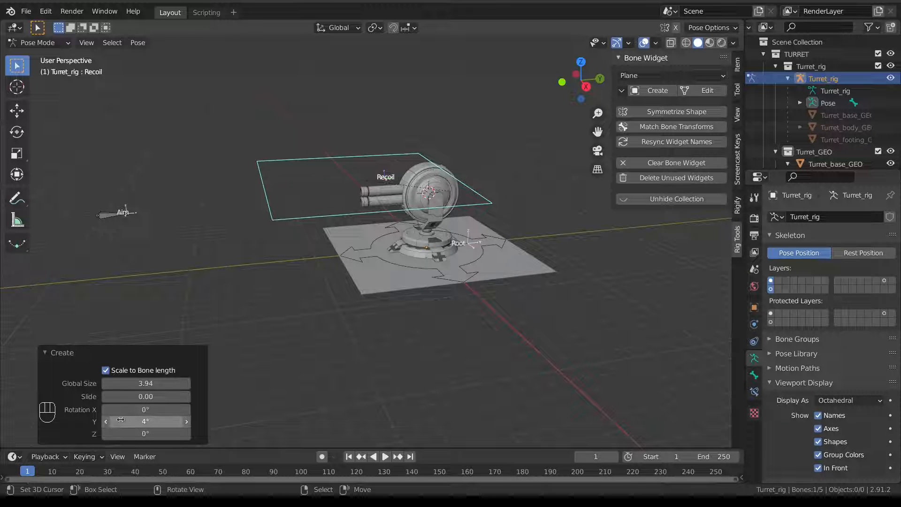
click(133, 420)
text(90)
key(Return)
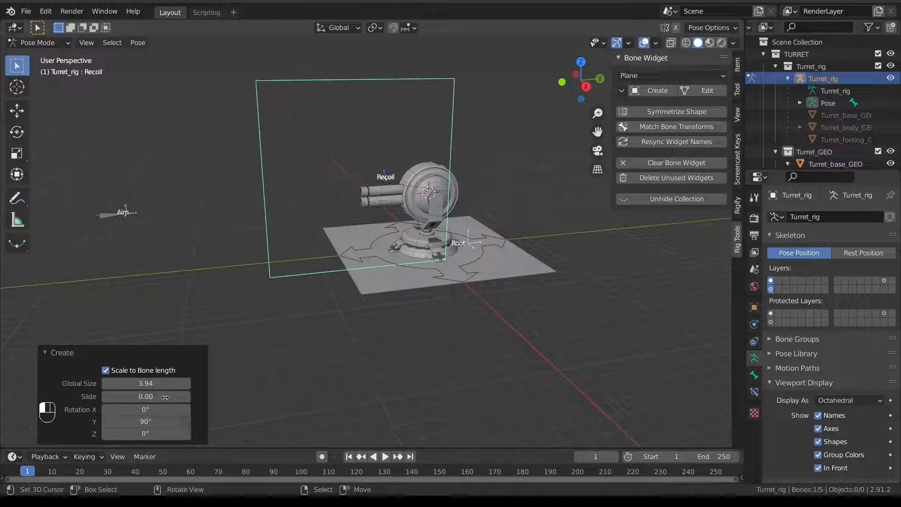
Shrink the plane widget to Global Size 0.20 and set Slide to 0.20.
drag(160, 384, 124, 384)
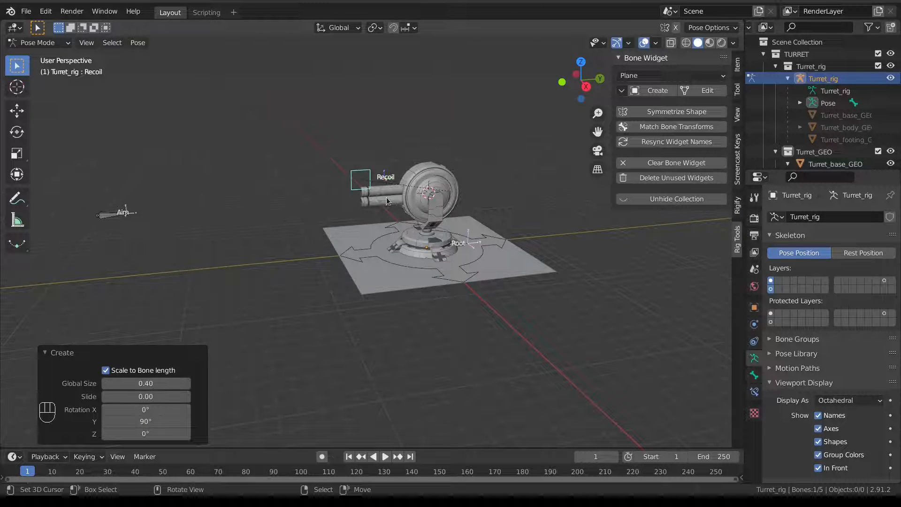
scroll(420, 372, up, 3)
click(142, 384)
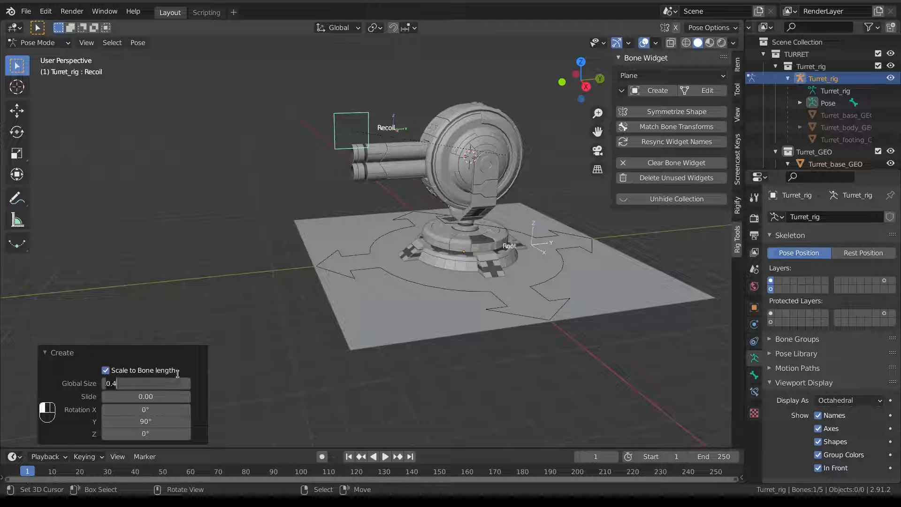
text(.5)
key(Return)
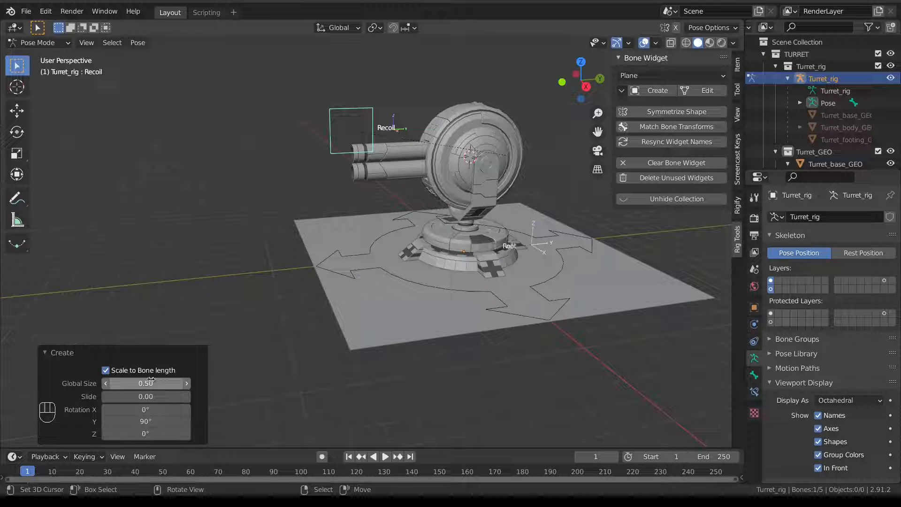
drag(109, 383, 130, 399)
click(131, 401)
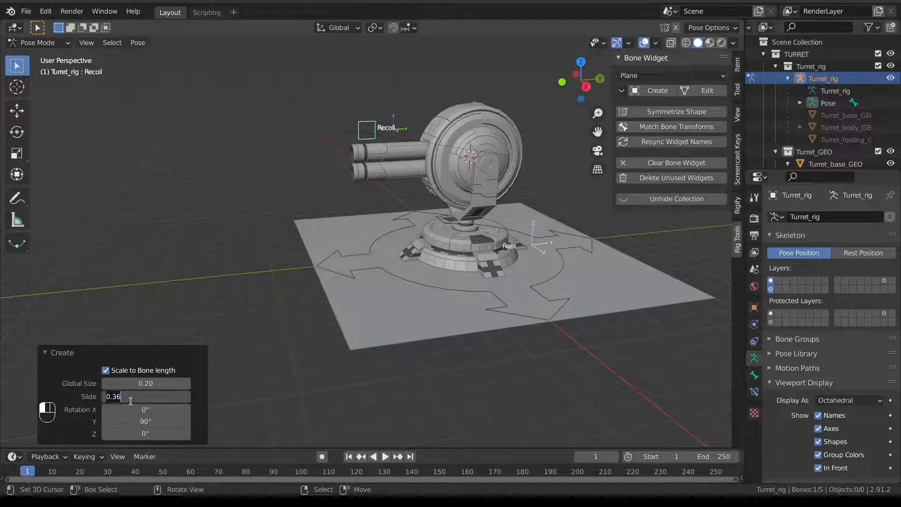
text(0.2)
key(Return)
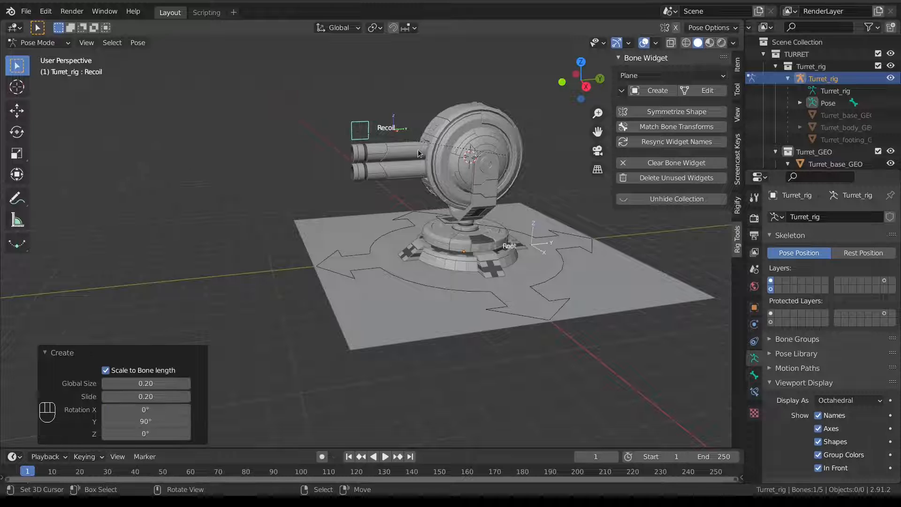
In the right side view, flatten the Recoil widget plane into a thin filled rectangle.
click(700, 91)
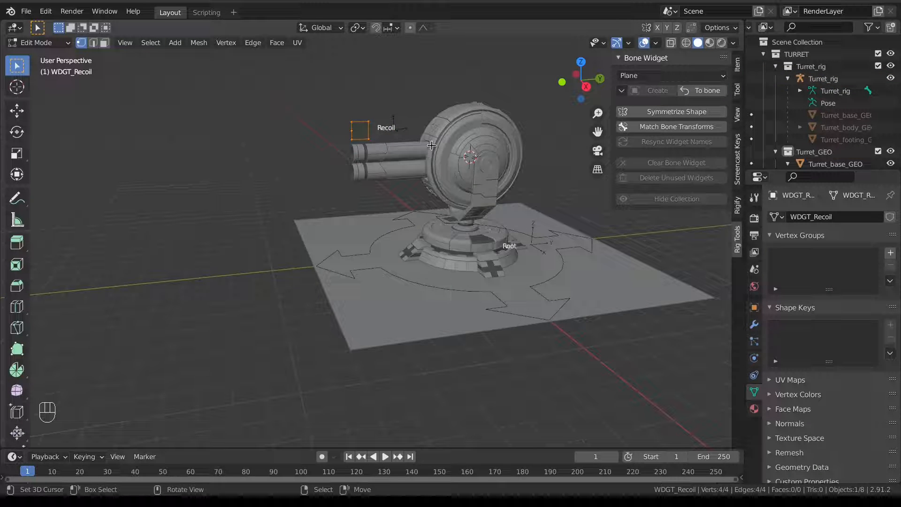
key(KP_3)
scroll(345, 248, up, 4)
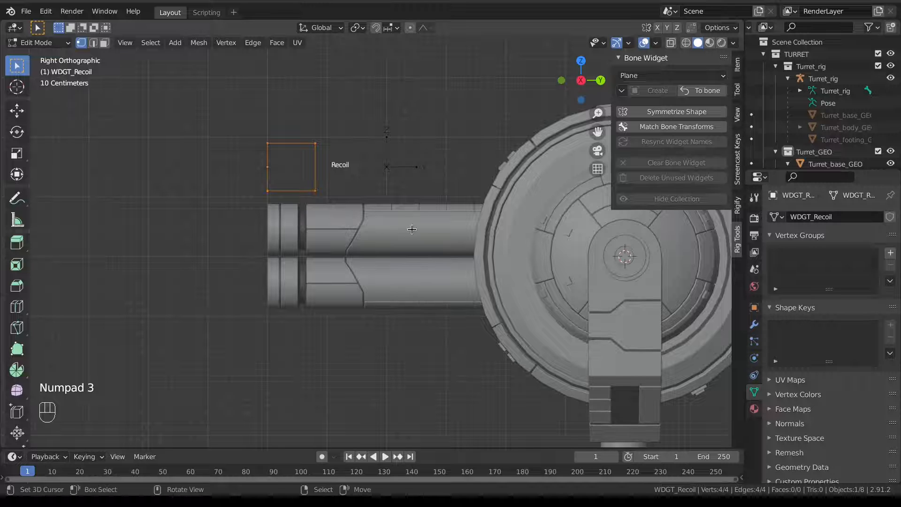
key(s)
key(z)
click(345, 187)
key(f)
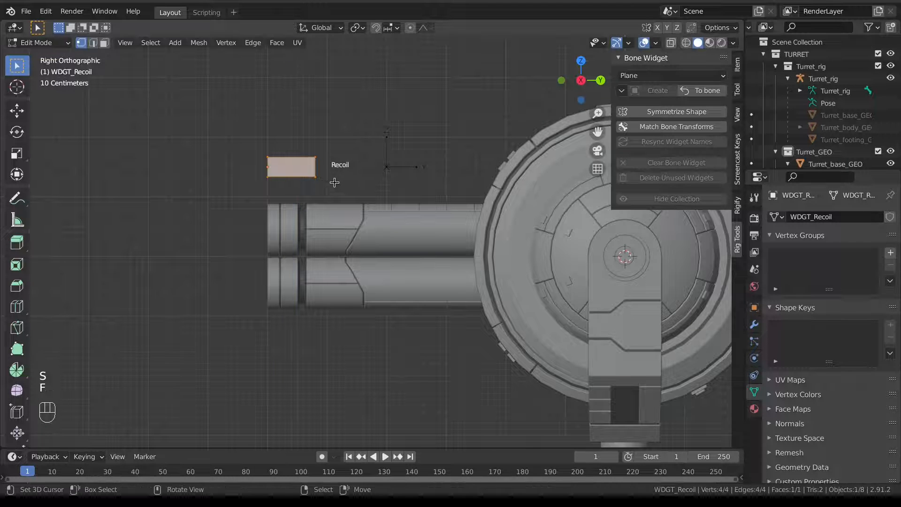
Add a centred loop cut and stretch the middle edge along Y into pointed ends.
key(ctrl+r)
click(347, 168)
right_click(348, 168)
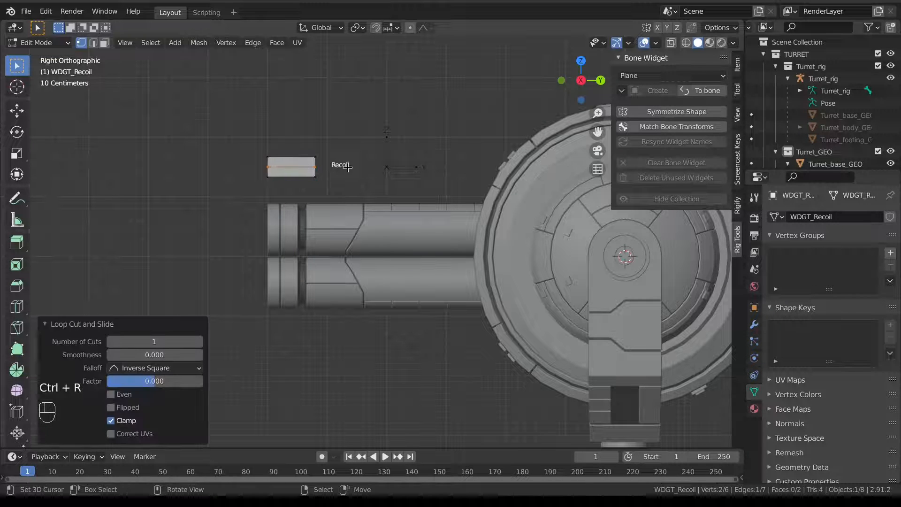
scroll(350, 167, up, 2)
key(s)
key(y)
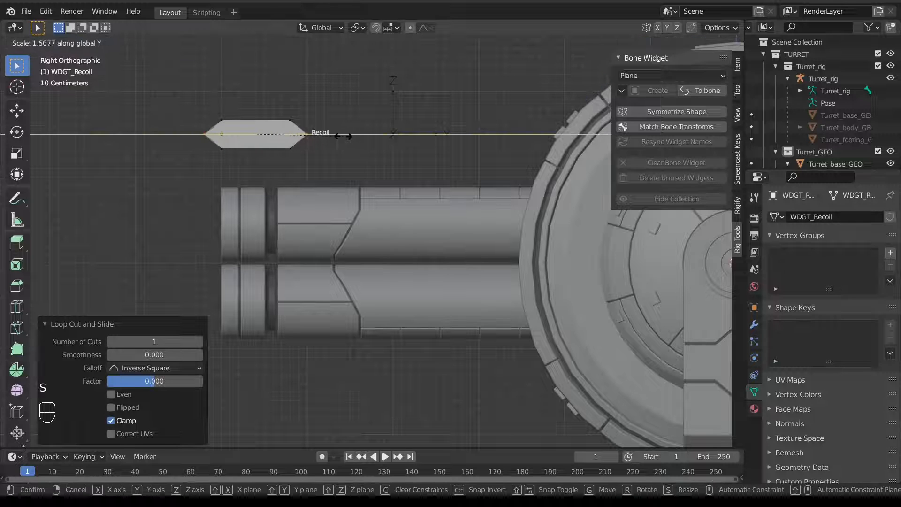
click(346, 133)
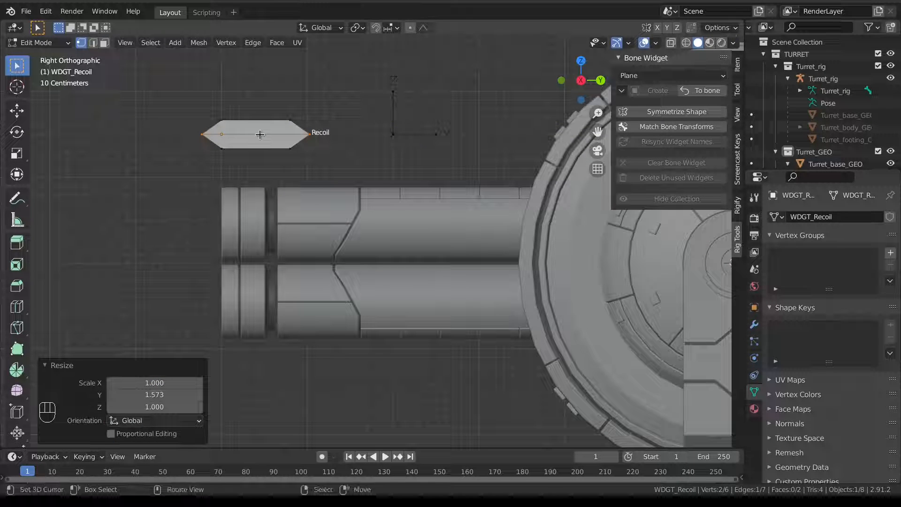
Add two more loop cuts through the middle of the shape.
key(ctrl+r)
scroll(255, 130, up, 1)
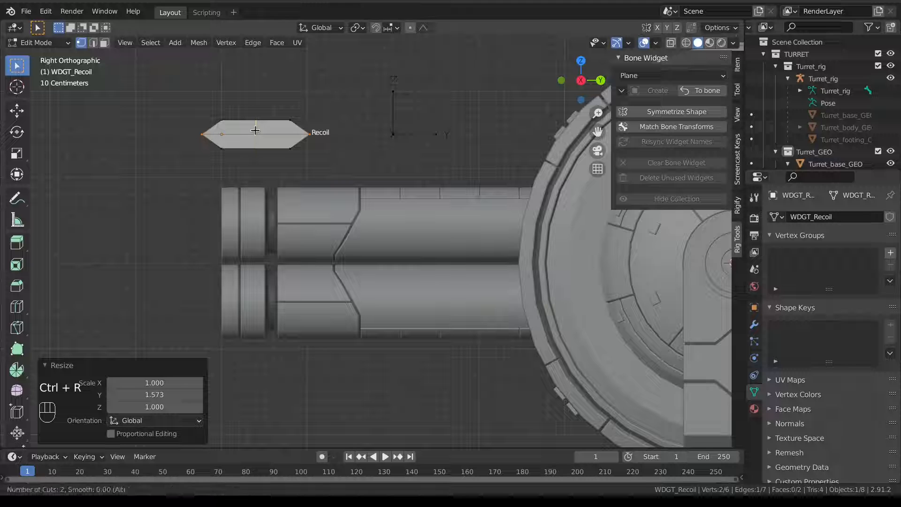
click(255, 130)
right_click(266, 149)
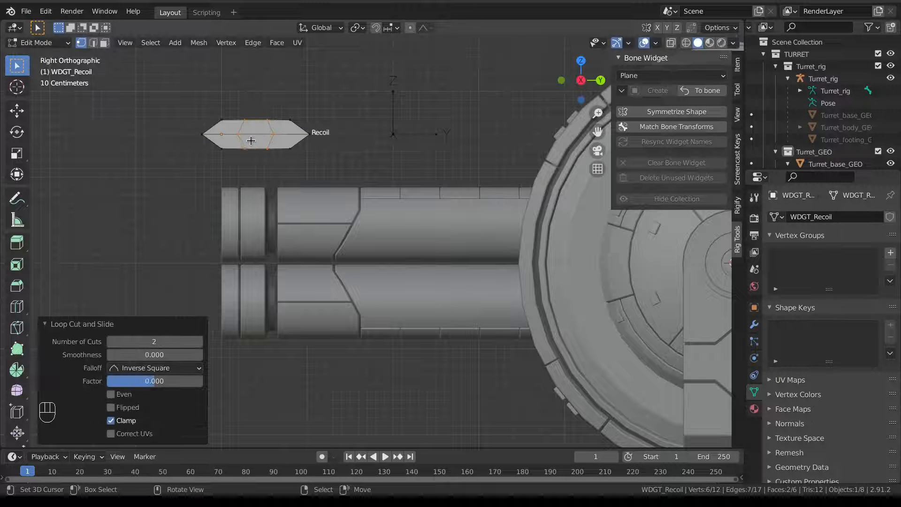
Box-select the middle section and halve its height.
key(alt+a)
key(a)
key(b)
key(a)
key(b)
drag(235, 108, 282, 163)
key(s)
key(z)
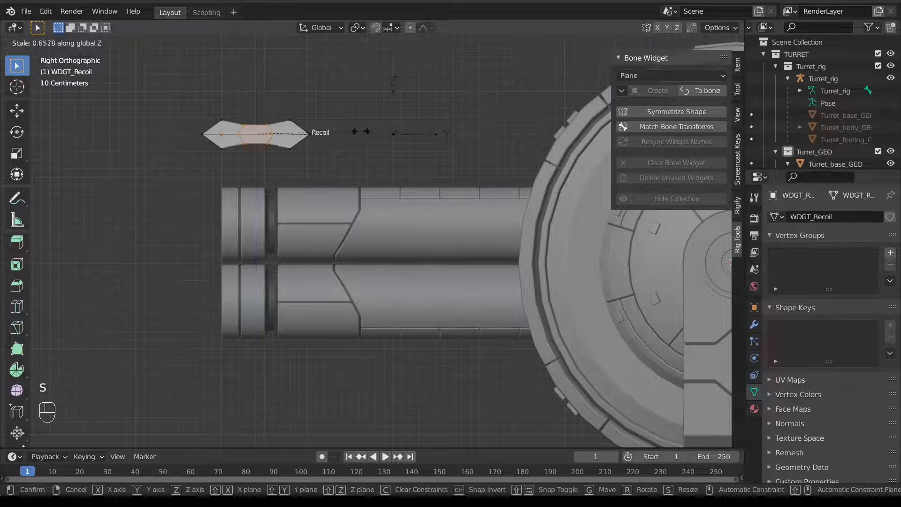
ctrl+click(337, 131)
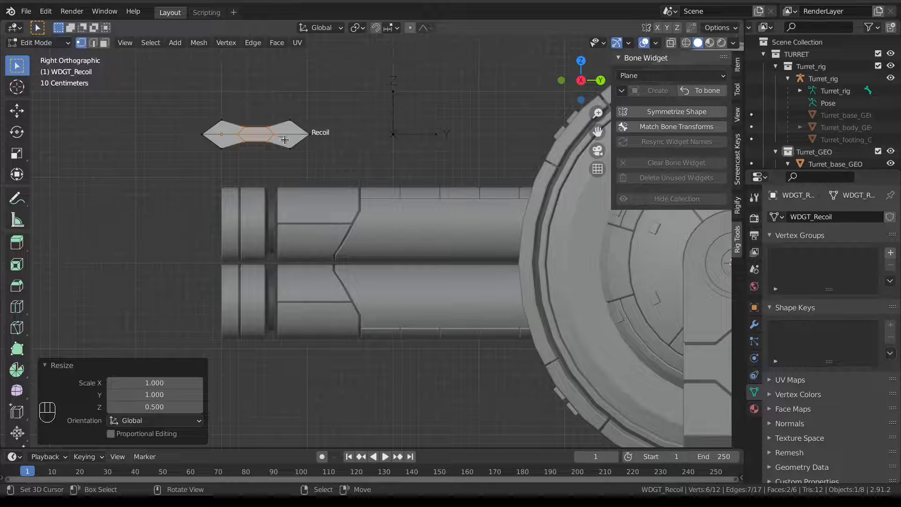
scroll(284, 139, up, 3)
With vertex snapping on, snap the middle section's right end onto the right arrowhead and delete the extra vertex.
key(a)
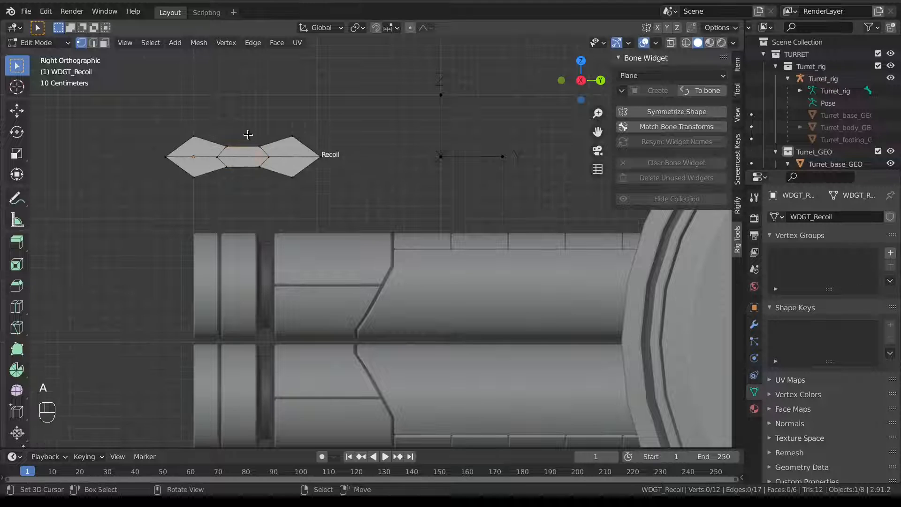
key(b)
drag(247, 136, 276, 187)
click(393, 27)
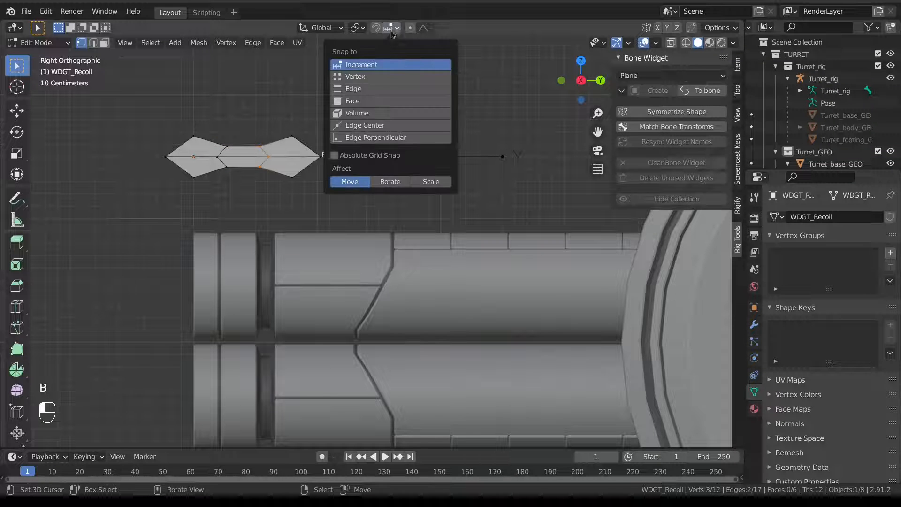
click(413, 76)
key(g)
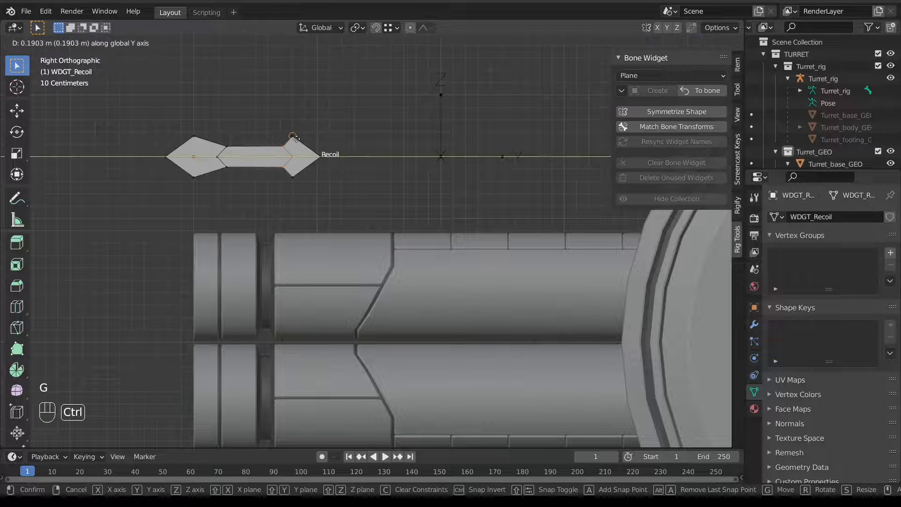
click(295, 138)
key(x)
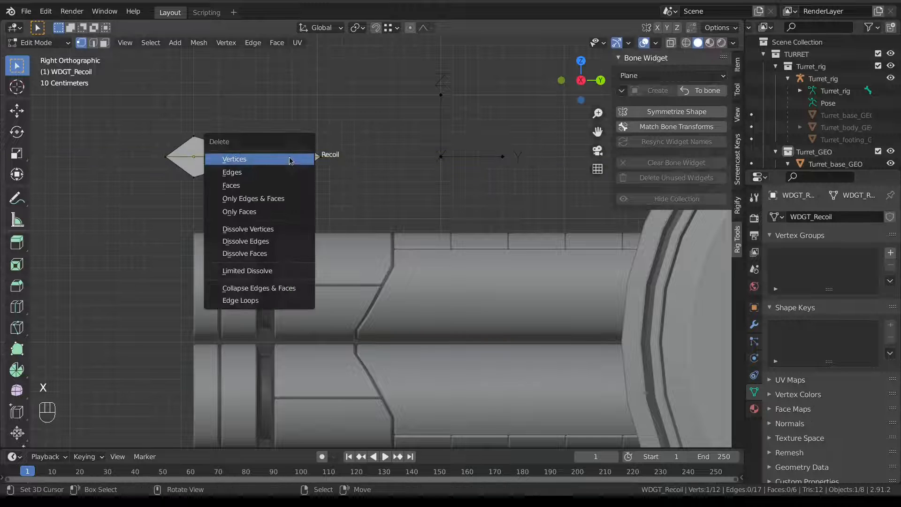
click(289, 161)
Move and delete vertices to leave an outline, snapping the remaining points into place.
key(g)
click(250, 154)
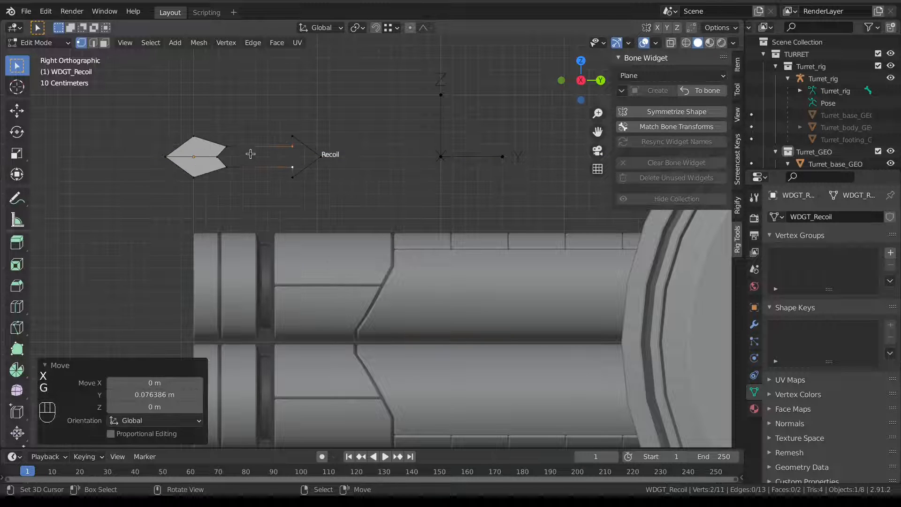
key(x)
click(219, 155)
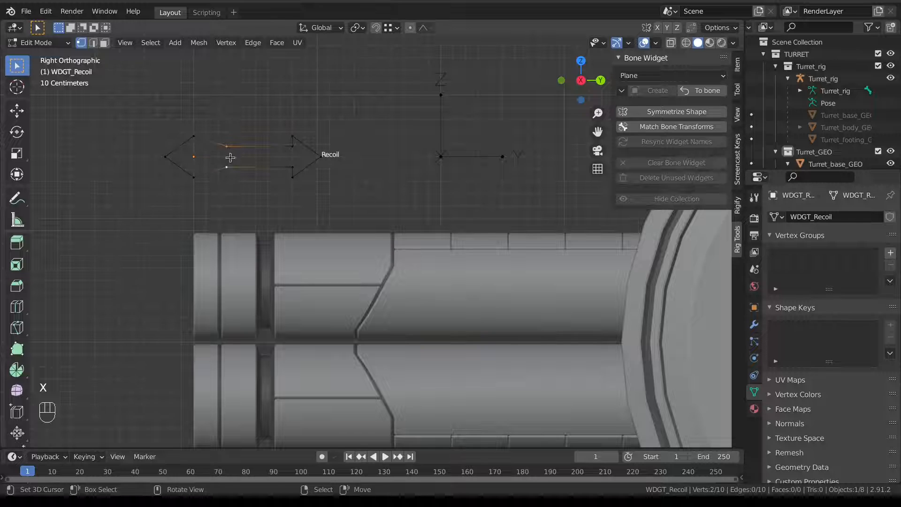
key(g)
click(198, 141)
Shift the left arrowhead vertices along Y, then return to Object Mode.
key(a)
key(b)
drag(160, 128, 210, 179)
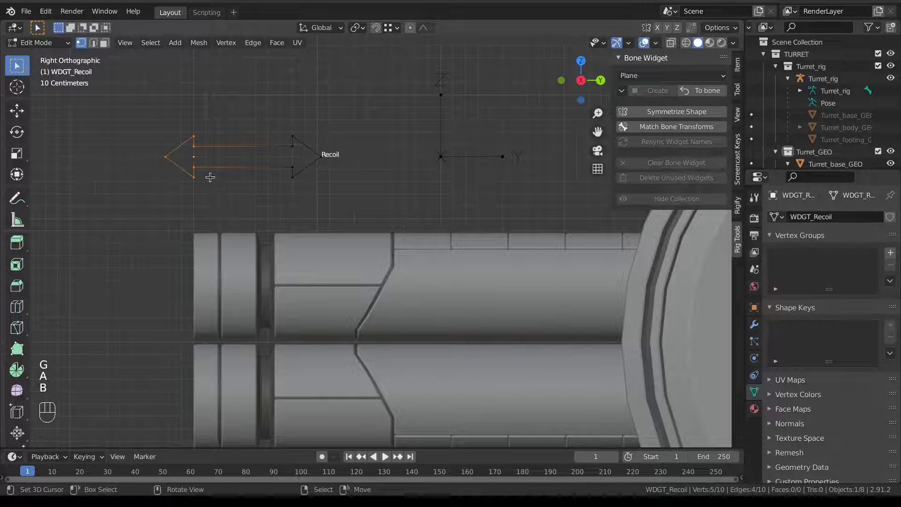
key(g)
middle_drag(211, 177, 223, 177)
click(238, 173)
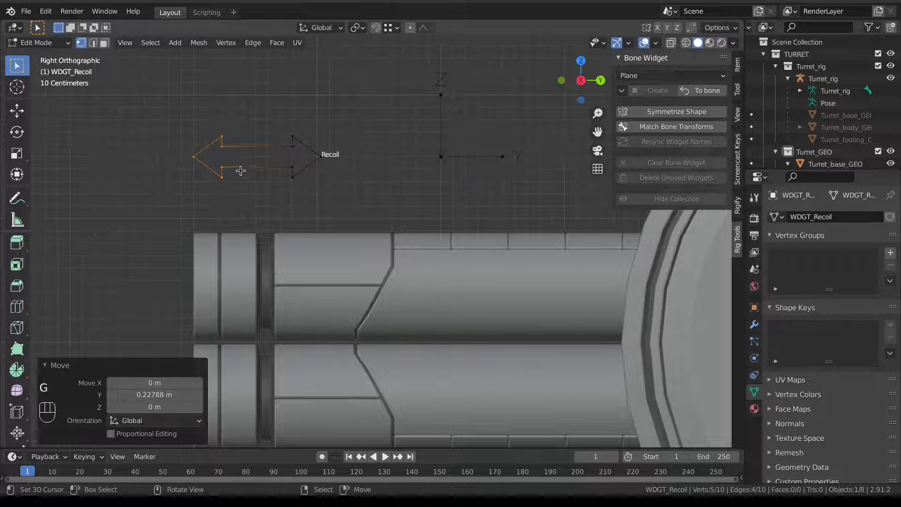
key(Tab)
click(191, 179)
scroll(253, 170, down, 5)
Select the turret rig armature and switch it into Pose Mode.
key(Tab)
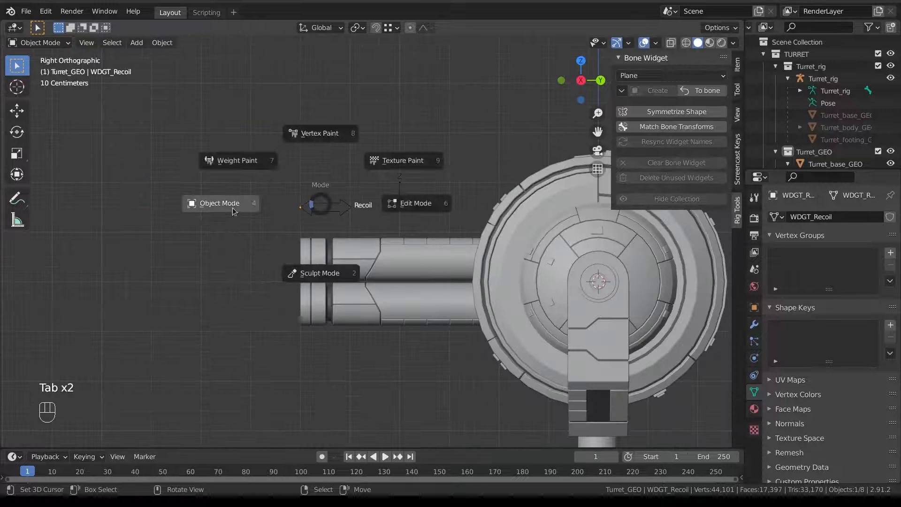
scroll(338, 238, down, 4)
scroll(337, 251, down, 3)
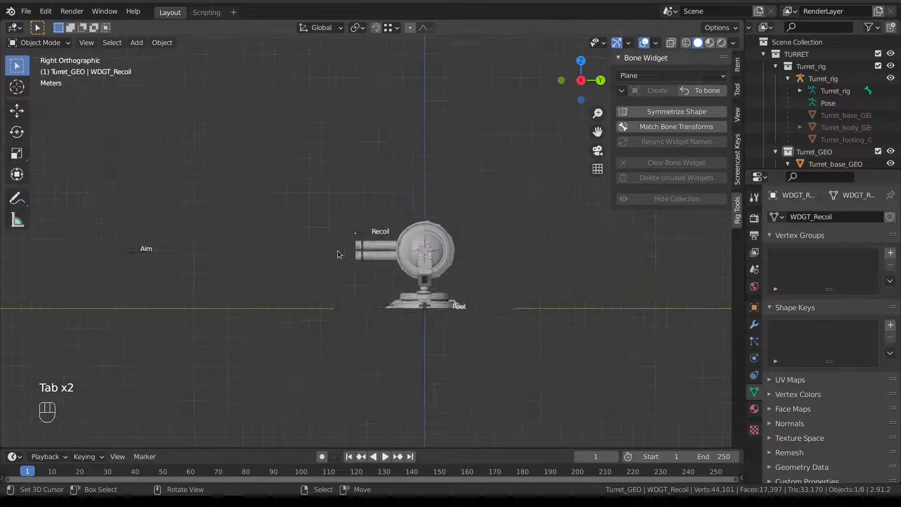
click(173, 252)
middle_drag(221, 257, 292, 254)
key(Tab)
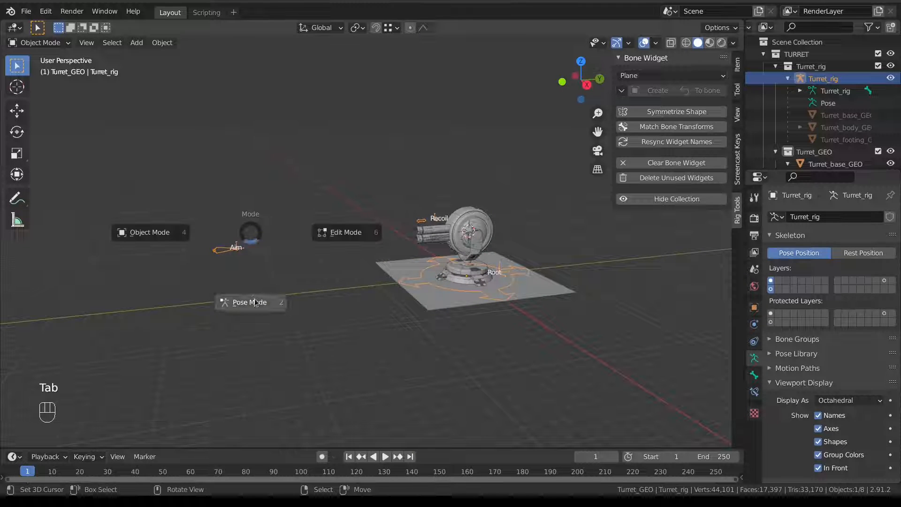
click(257, 302)
Create a Sphere bone widget for the Aim bone with Slide 0.
click(664, 76)
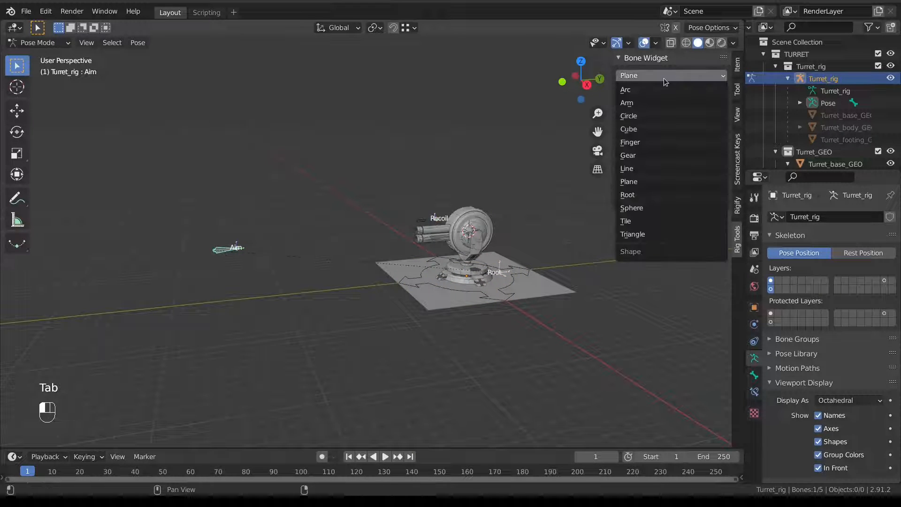
click(658, 208)
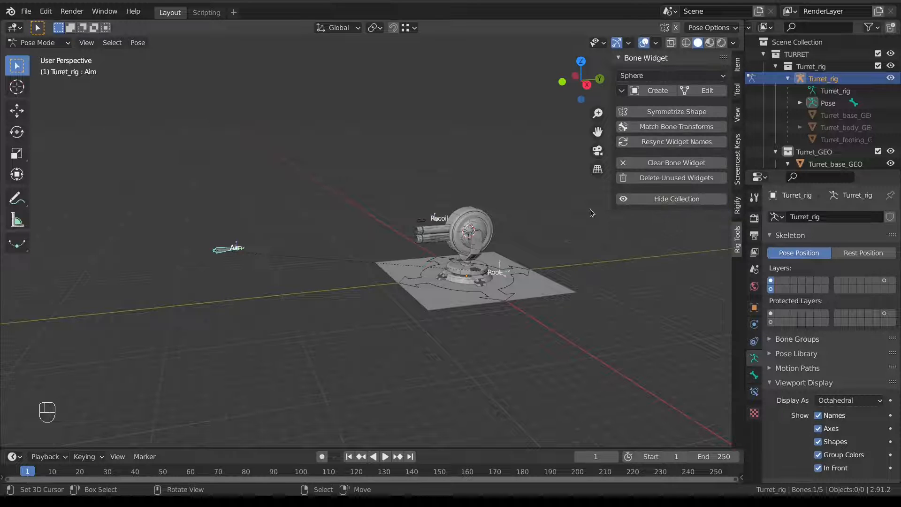
click(648, 89)
click(140, 384)
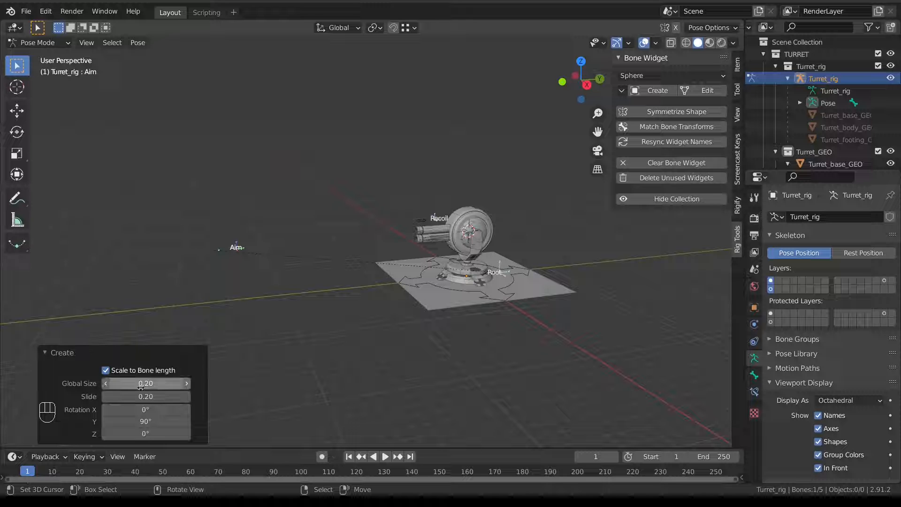
text(0.2)
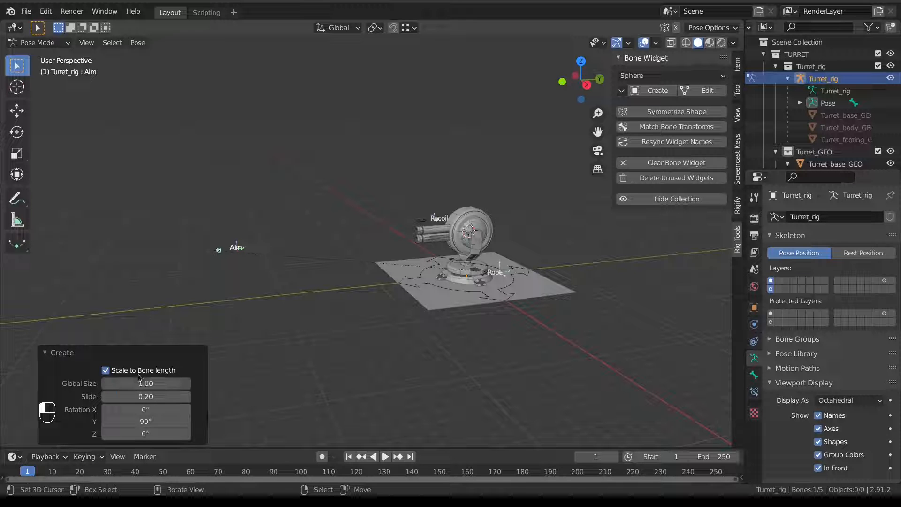
click(130, 397)
text(0)
key(Return)
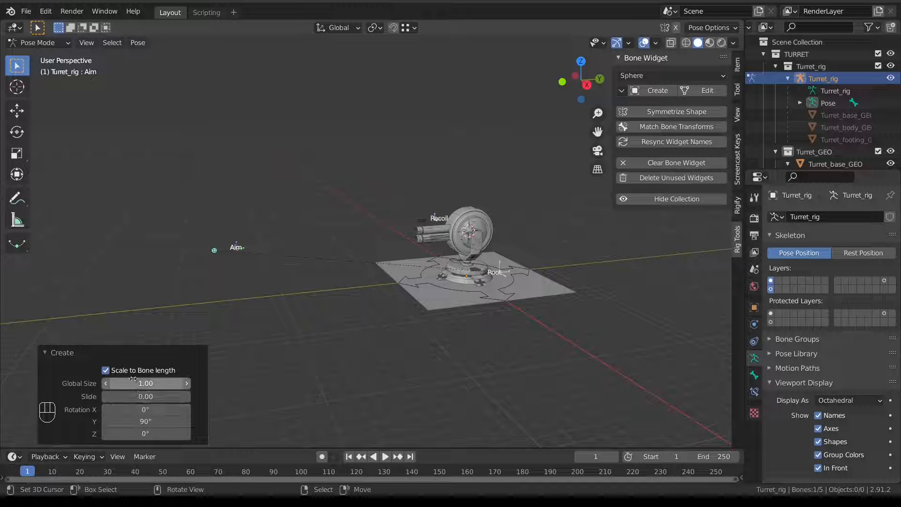
Set the Aim sphere widget's Global Size to 5.
drag(125, 380, 162, 381)
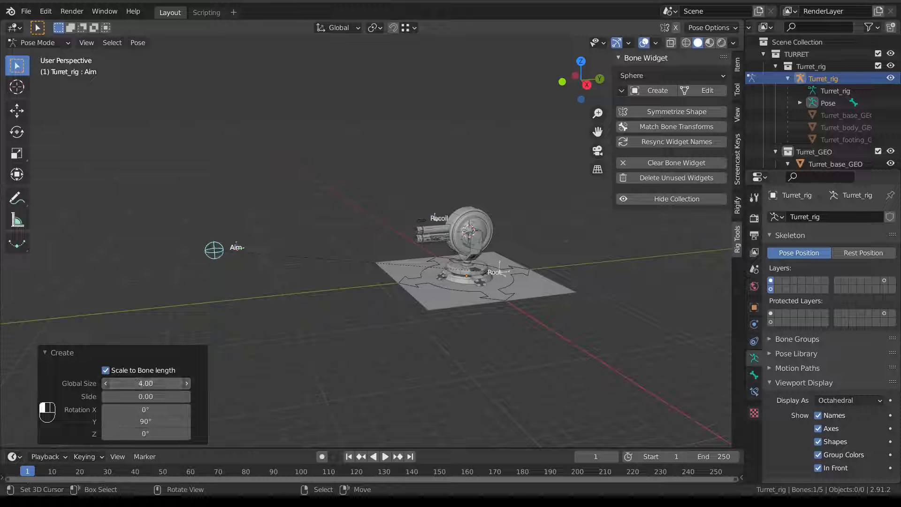
drag(266, 383, 445, 384)
click(134, 383)
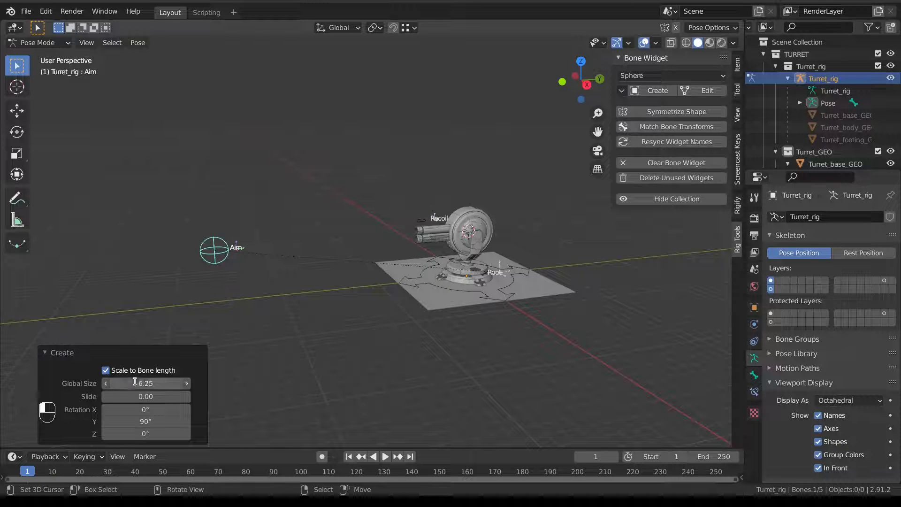
text(5)
key(Return)
Reframe the view on the turret and trial-move the Aim bone, cancelling the move.
mouse_move(234, 306)
middle_down()
mouse_move(248, 286)
mouse_move(244, 313)
middle_up()
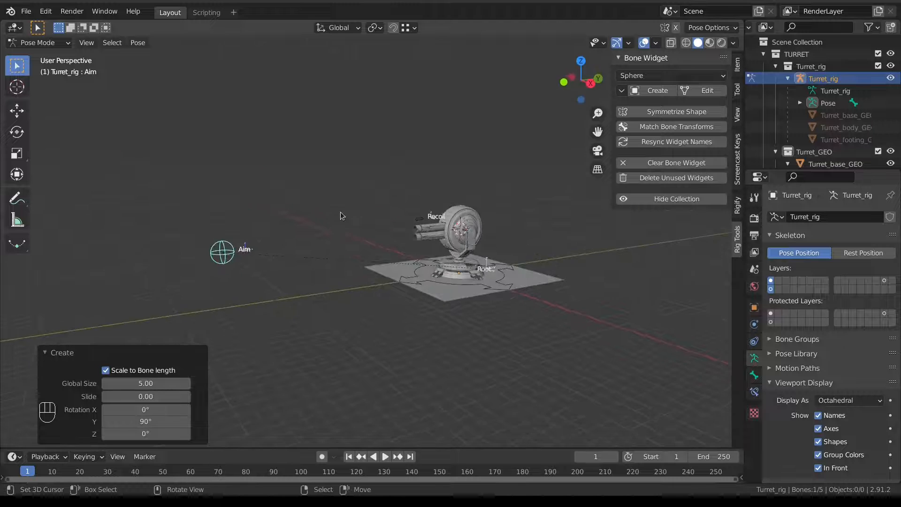
key(KP_3)
middle_drag(332, 243, 317, 284)
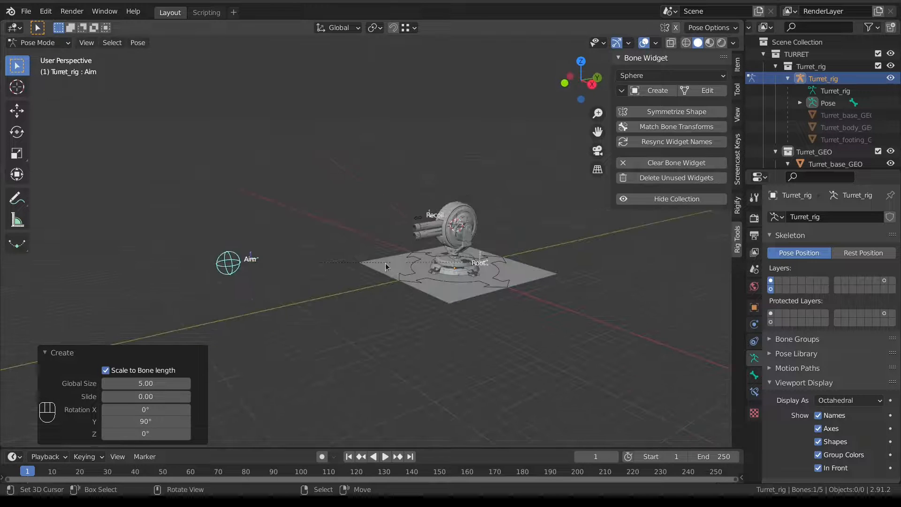
scroll(303, 290, down, 1)
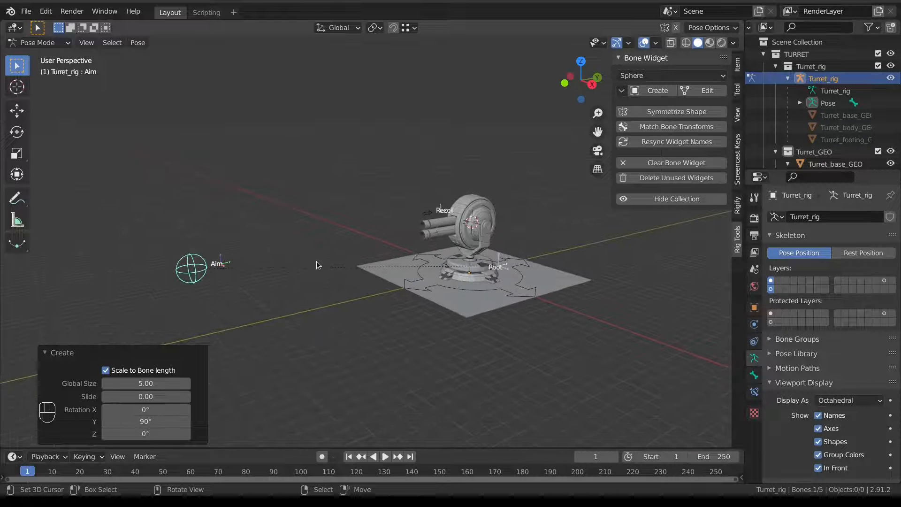
shift+middle_drag(316, 262, 274, 240)
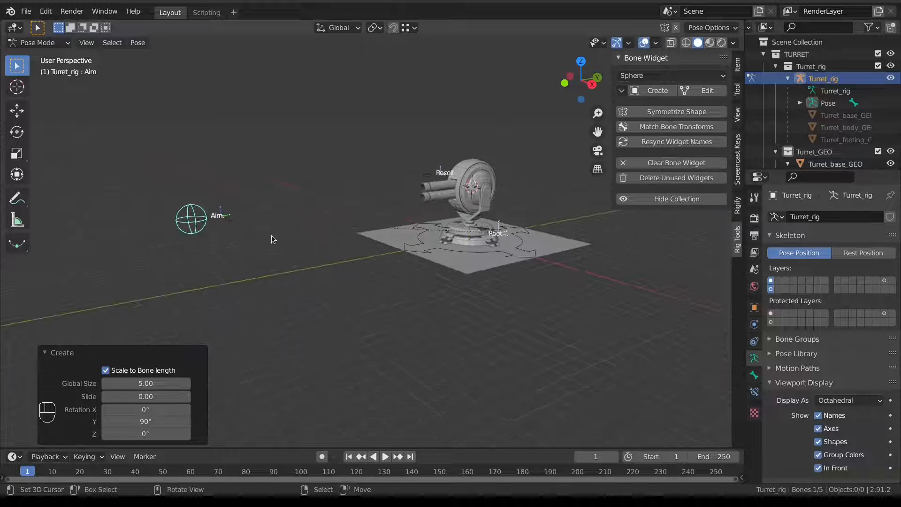
key(g)
right_click(241, 207)
middle_drag(425, 180, 430, 189)
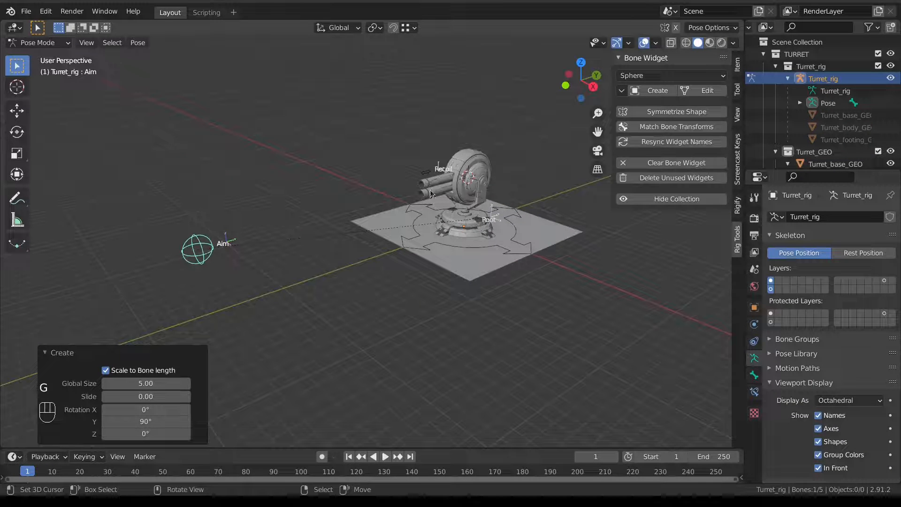
Hide Turret_rig's bone names in the viewport, select the Root bone, and expand Bone Groups.
click(763, 54)
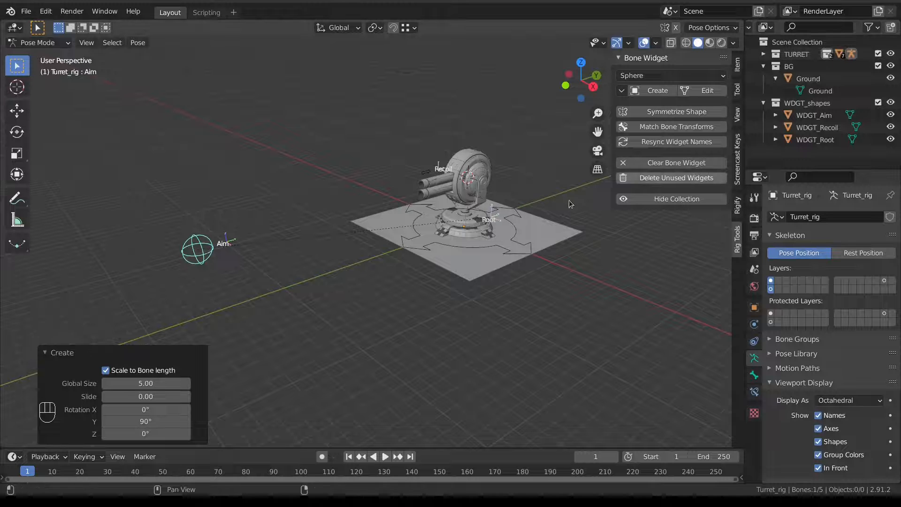
click(819, 416)
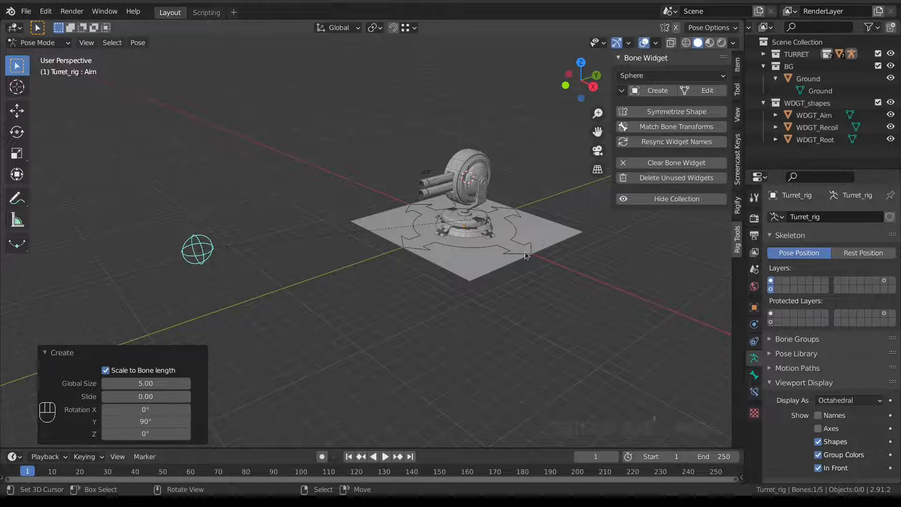
scroll(498, 253, up, 1)
click(497, 253)
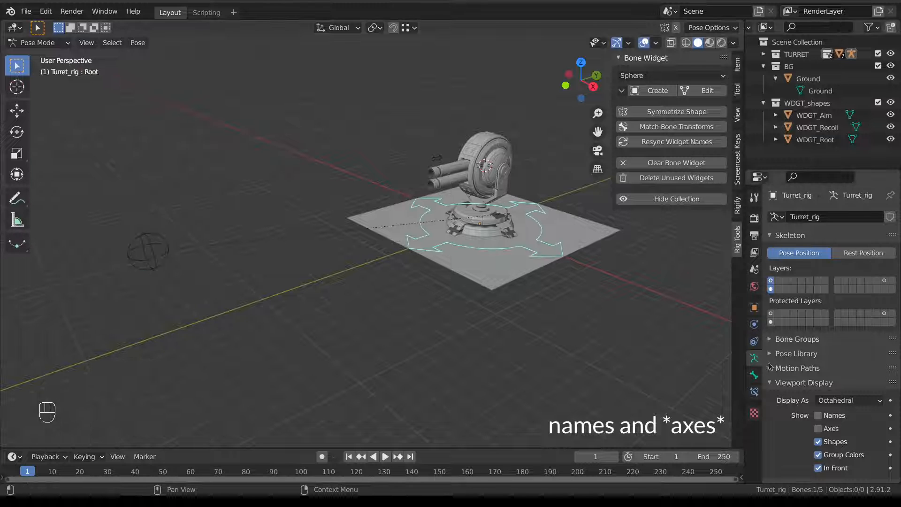
click(797, 339)
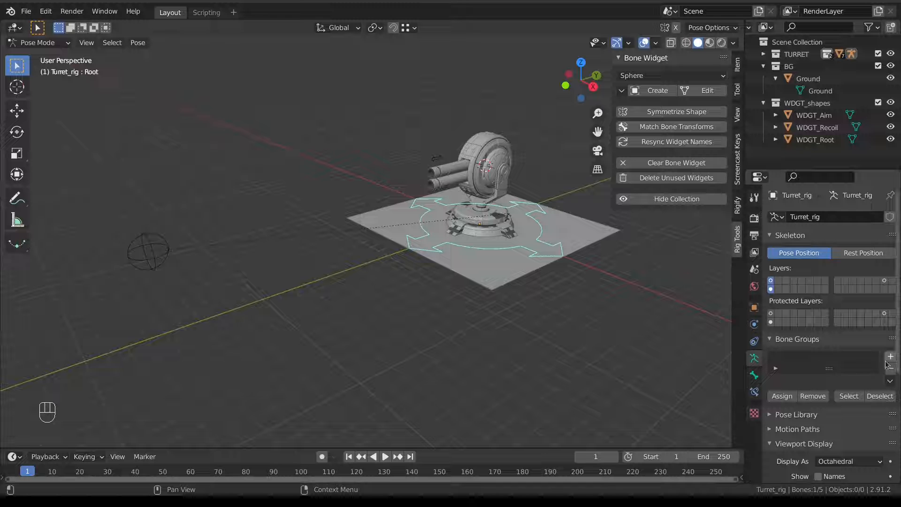
Create three bone groups named Red, Yellow and Blue.
click(890, 357)
click(890, 357)
click(889, 358)
double_click(801, 371)
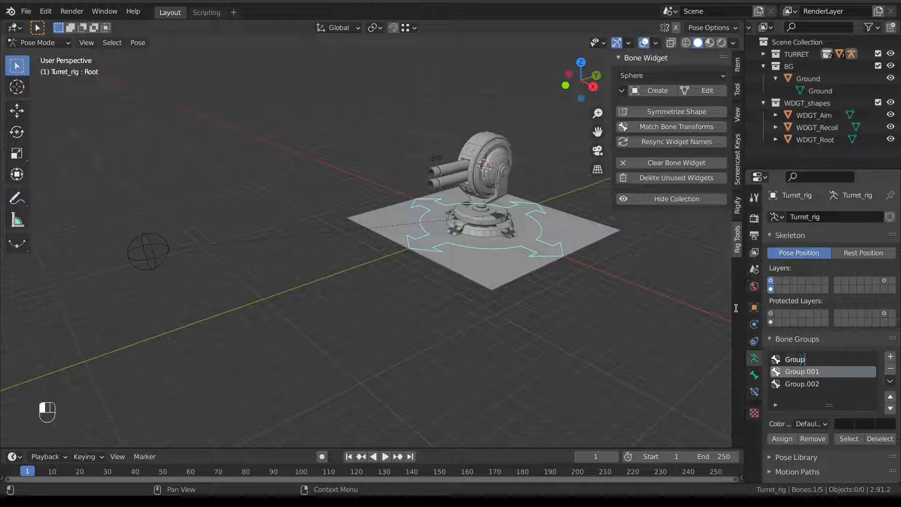
text(Red)
key(Return)
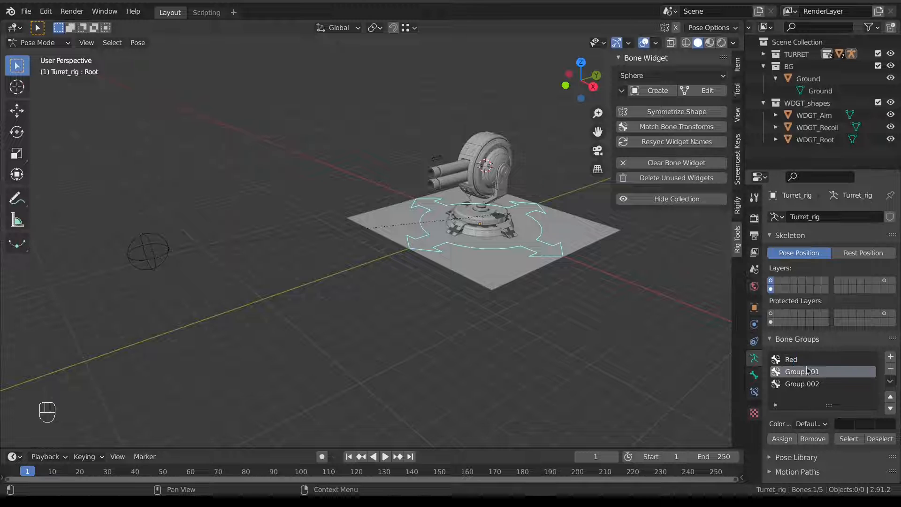
double_click(807, 371)
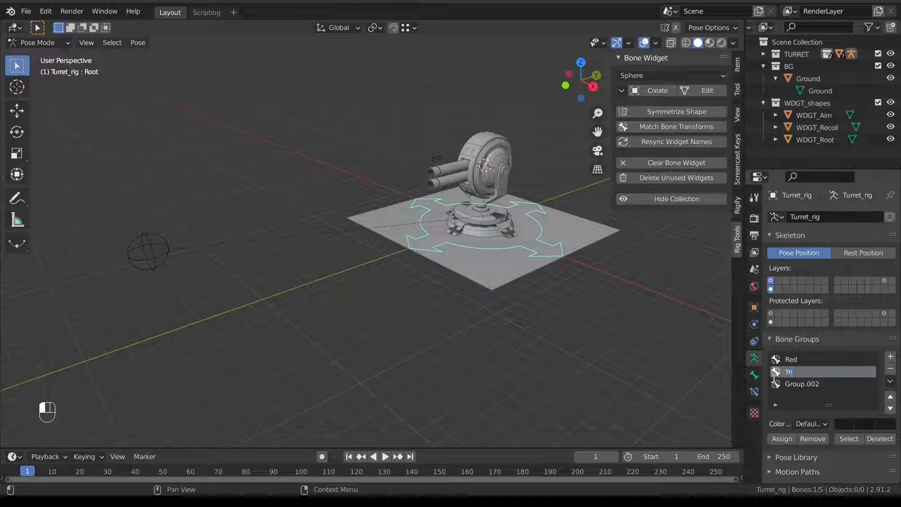
text(Yellow)
key(Return)
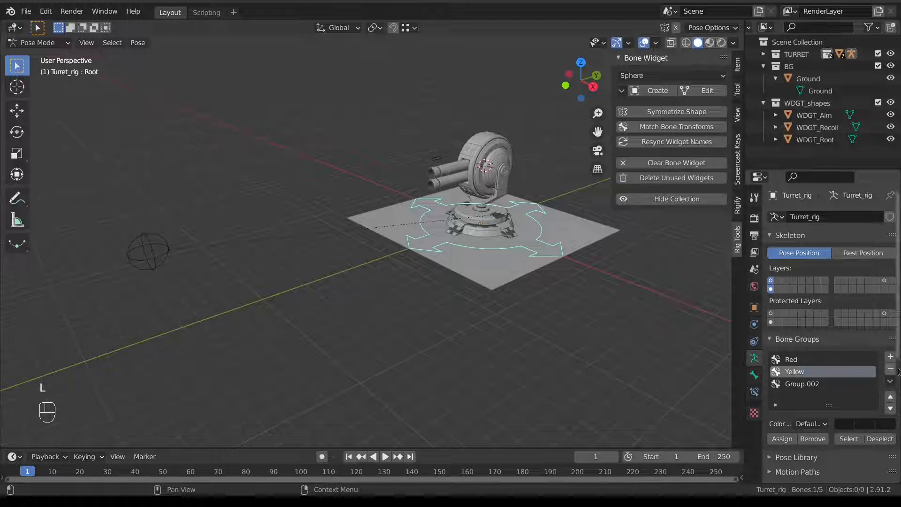
double_click(798, 384)
click(809, 425)
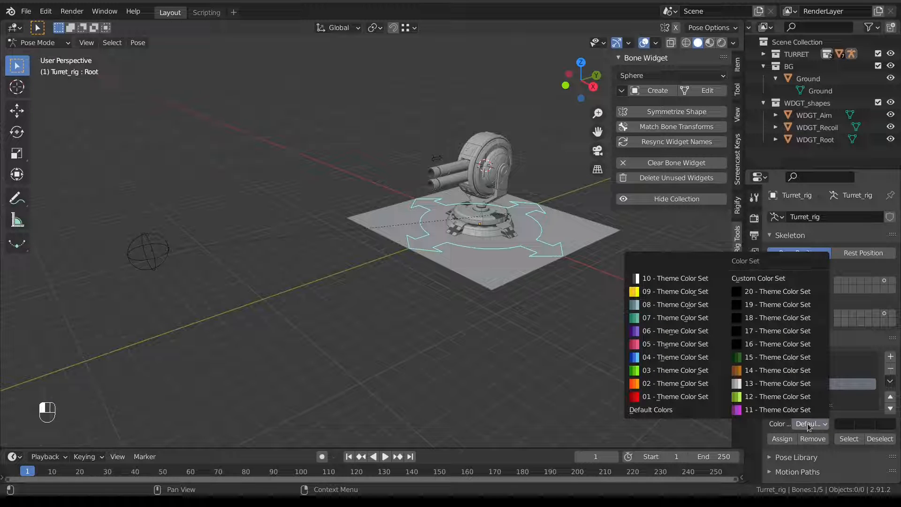
click(808, 427)
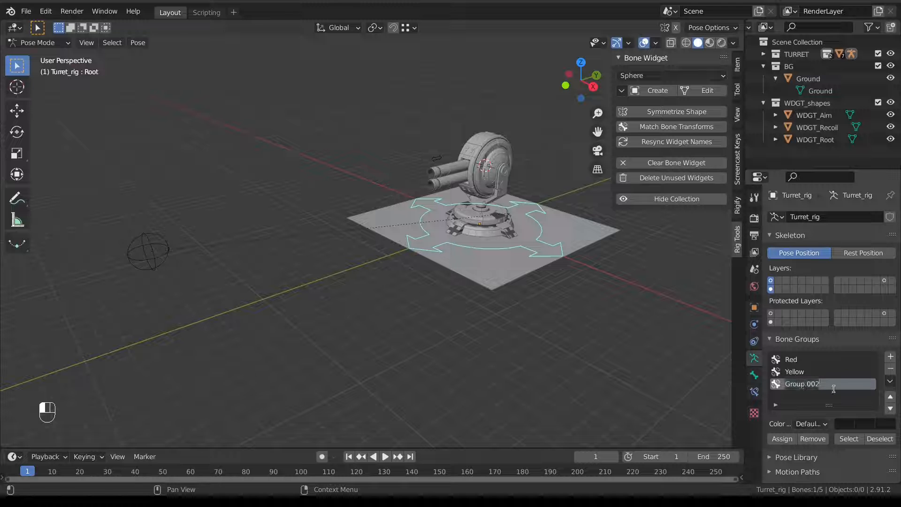
text(Blue)
Assign the Root bone to the Red group and give it the red theme colour set.
click(790, 360)
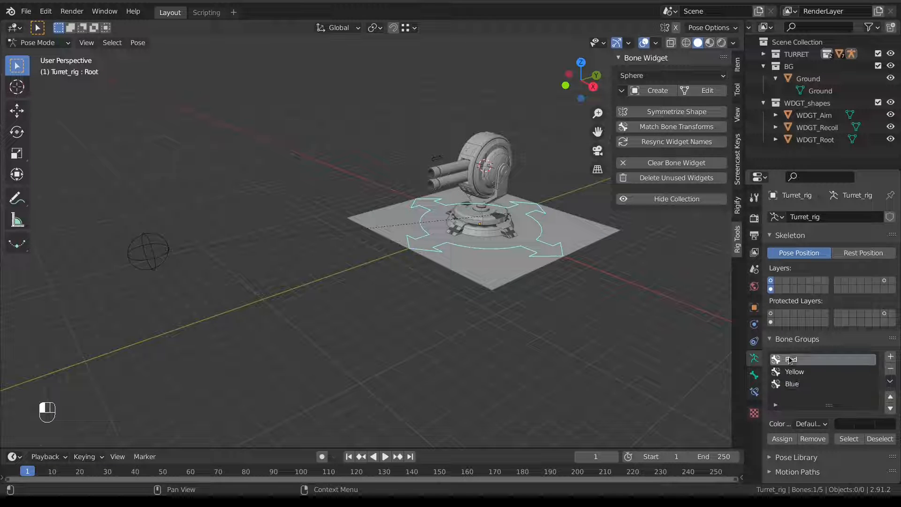
click(782, 439)
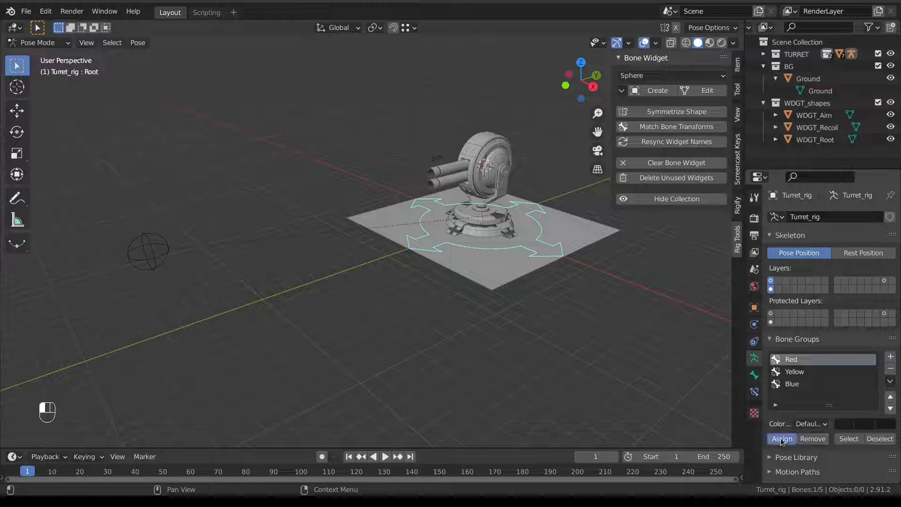
click(811, 424)
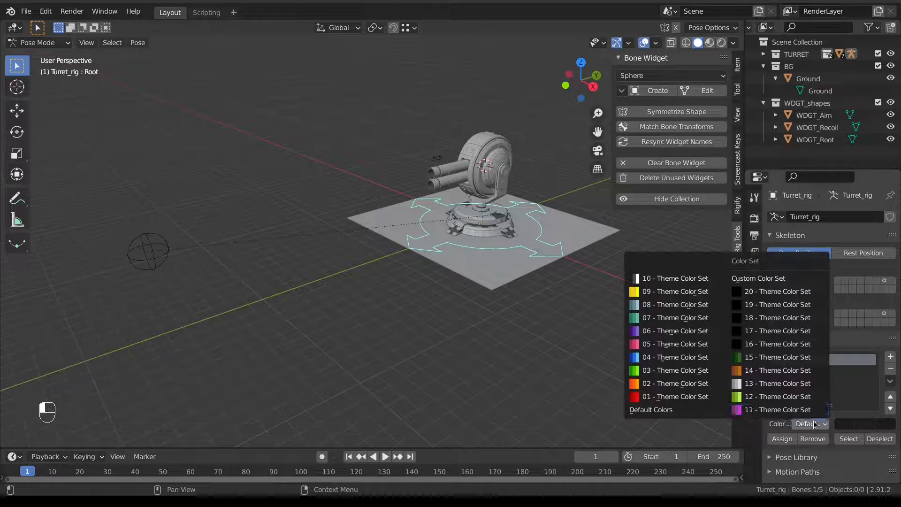
click(691, 398)
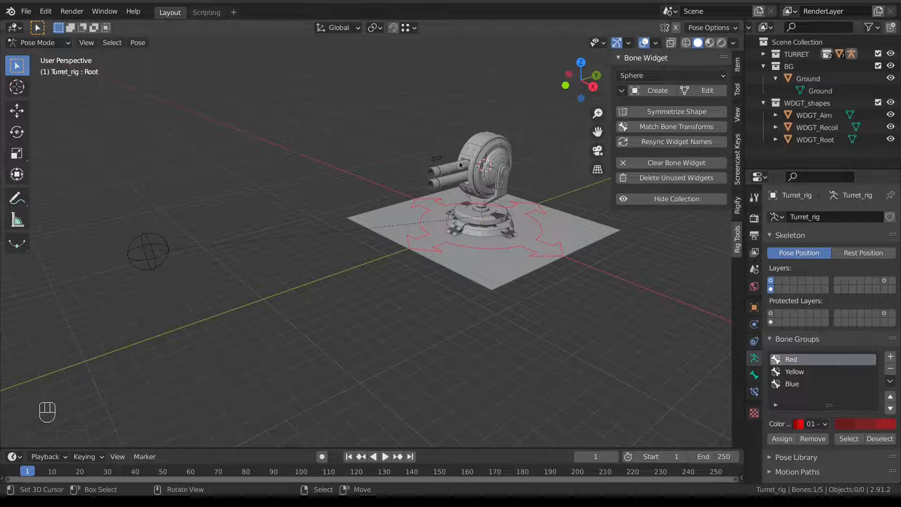
Select the Recoil bone and give the Blue group colour set 04.
click(436, 158)
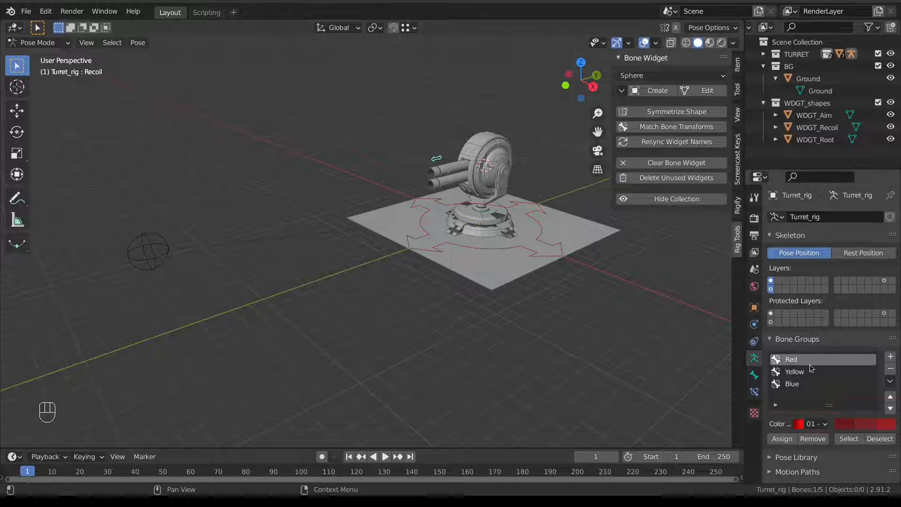
click(798, 384)
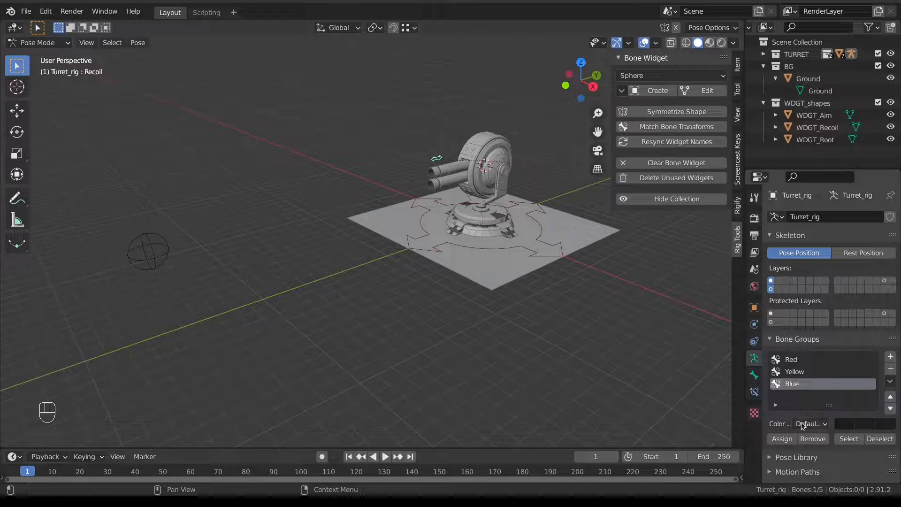
click(805, 423)
click(685, 357)
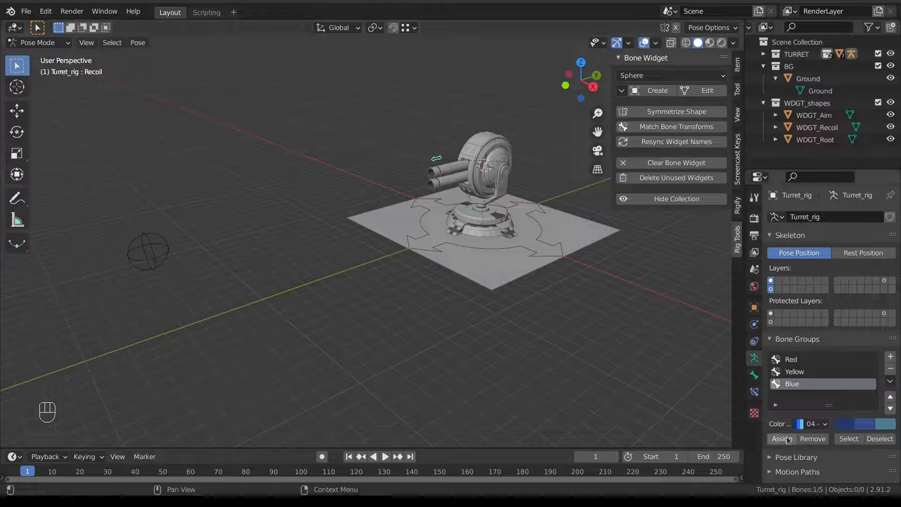
Put the Aim bone into the Yellow group with colour set 09.
click(133, 276)
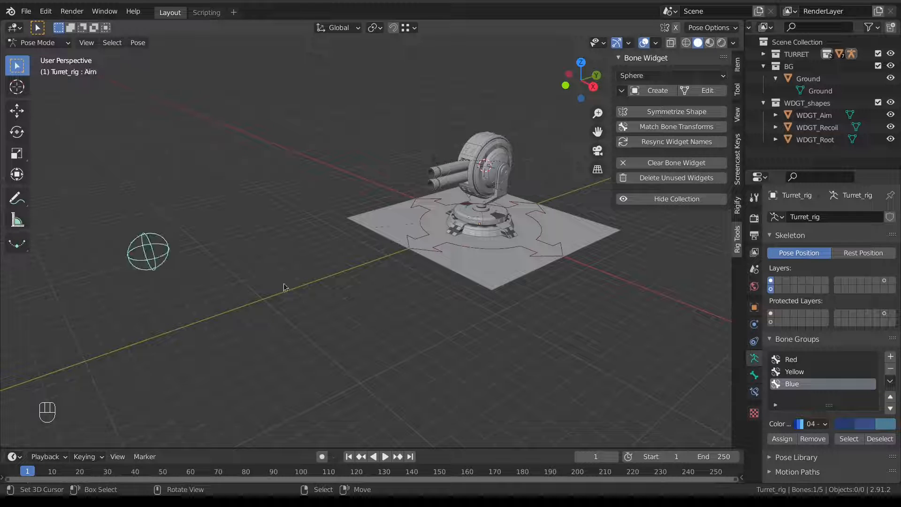
click(812, 373)
click(810, 423)
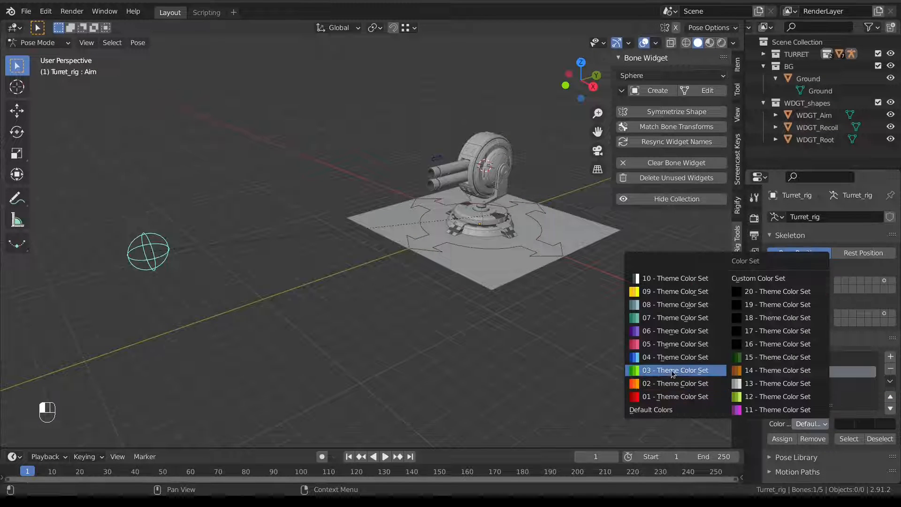
click(668, 291)
click(786, 439)
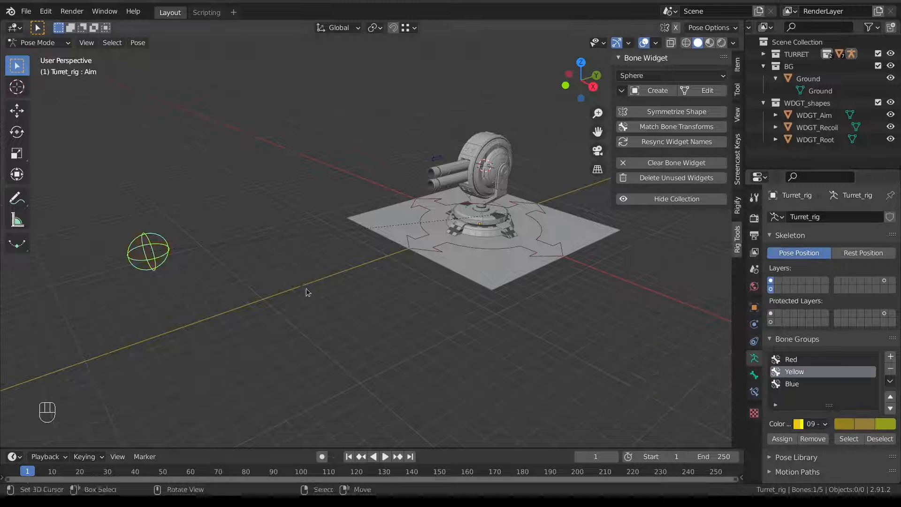
Move the Aim sphere to the left so the turret re-aims.
middle_drag(427, 270, 291, 243)
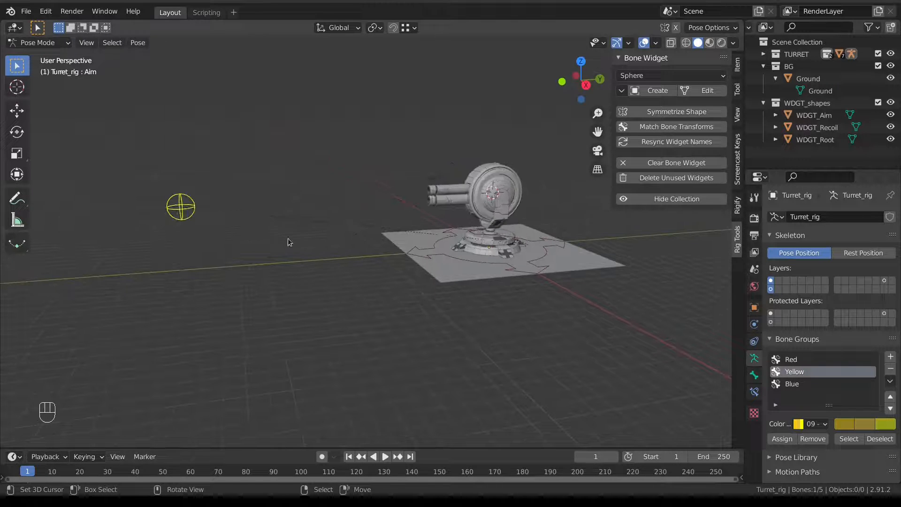
key(g)
click(263, 215)
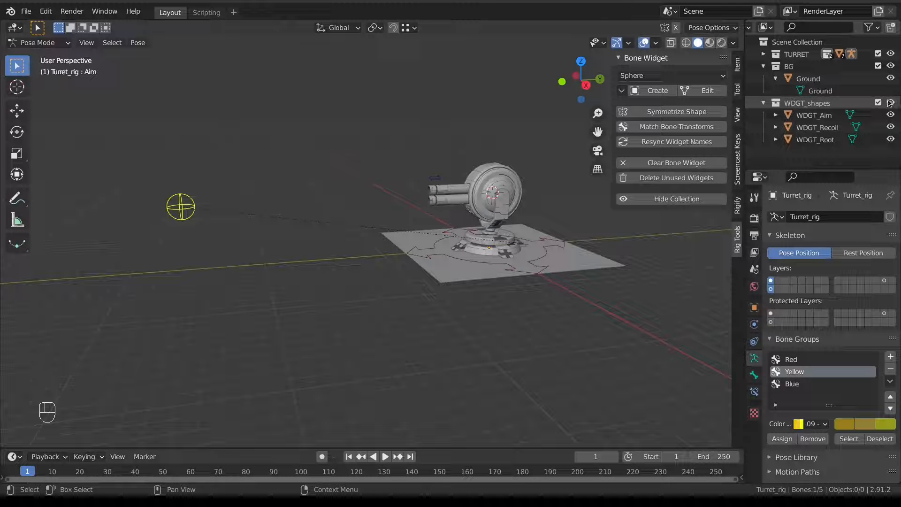
Hide the WDGT_shapes collection and move the Aim control to several positions.
click(891, 103)
key(g)
click(333, 160)
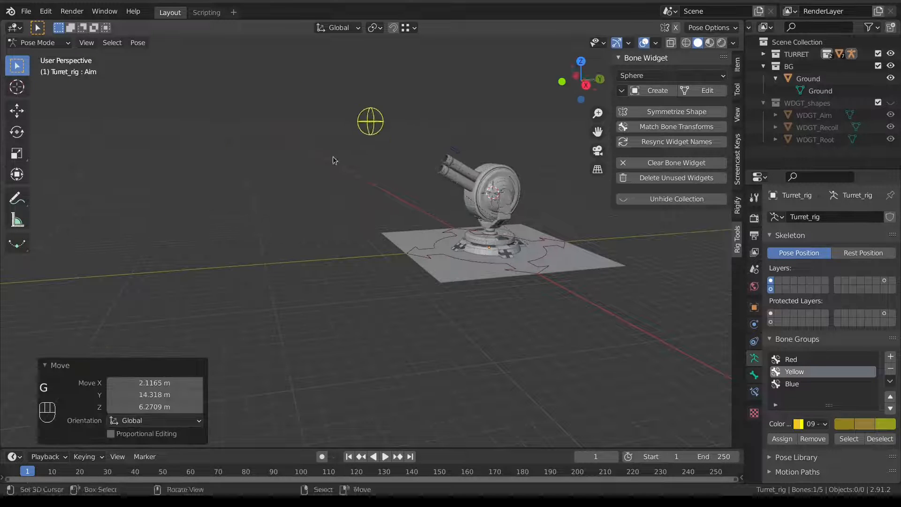
middle_drag(333, 160, 345, 187)
key(g)
click(556, 177)
scroll(556, 177, down, 4)
key(g)
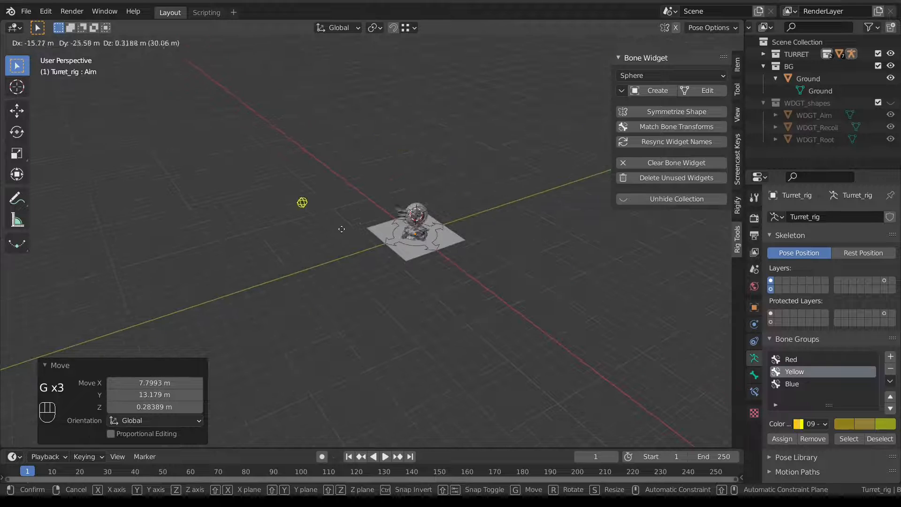
click(342, 229)
key(g)
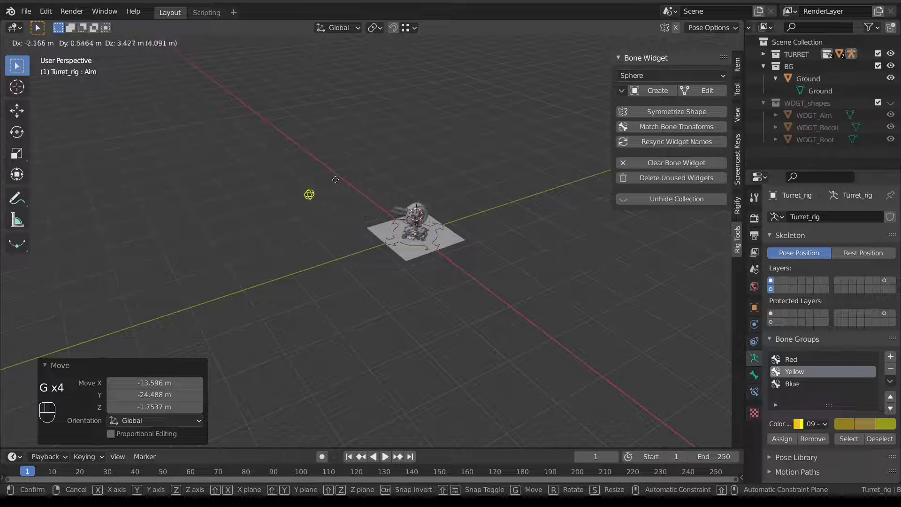
click(342, 199)
Move the Recoil bone to test the turret's recoil.
key(g)
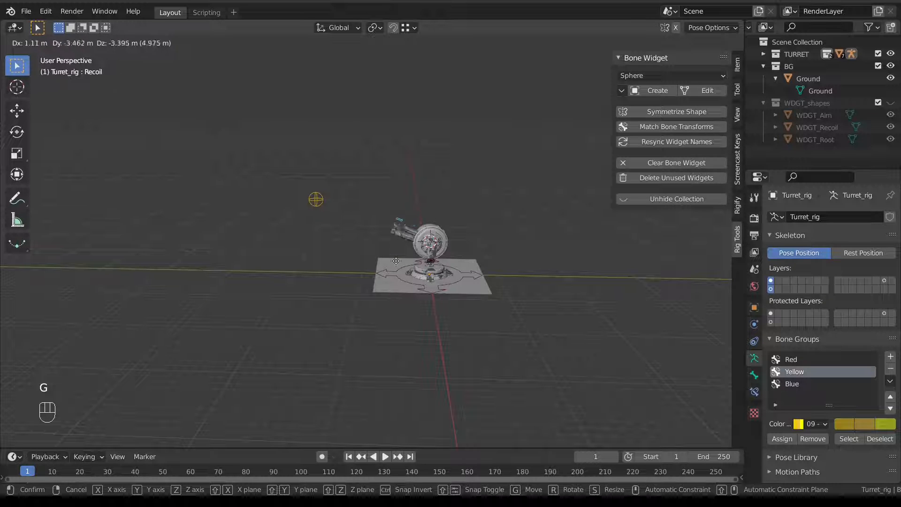
click(310, 213)
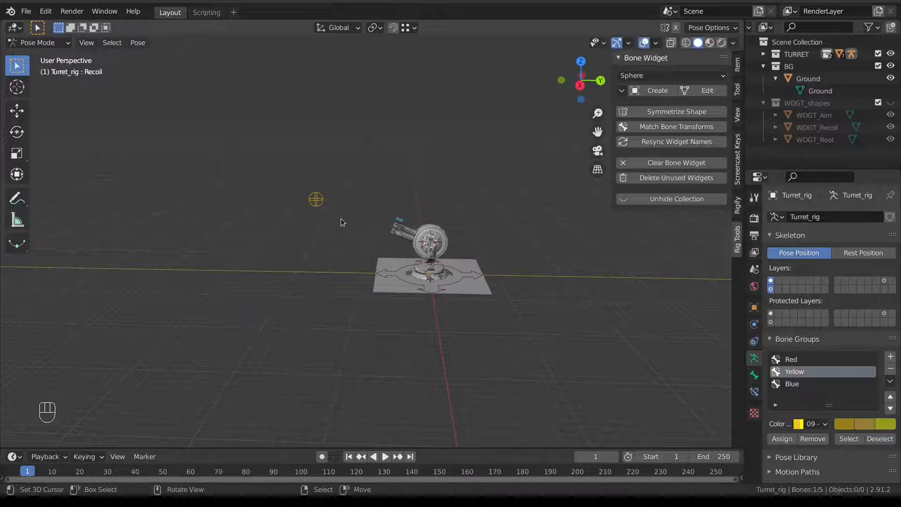
middle_drag(224, 231, 275, 236)
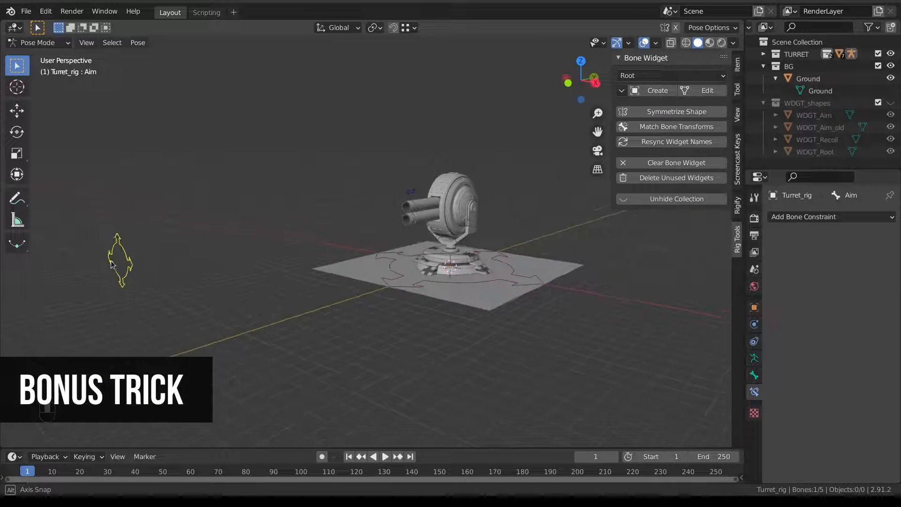
Try a few trial placements of the Aim control beside and in front of the turret.
middle_drag(111, 261, 125, 240)
key(g)
click(358, 190)
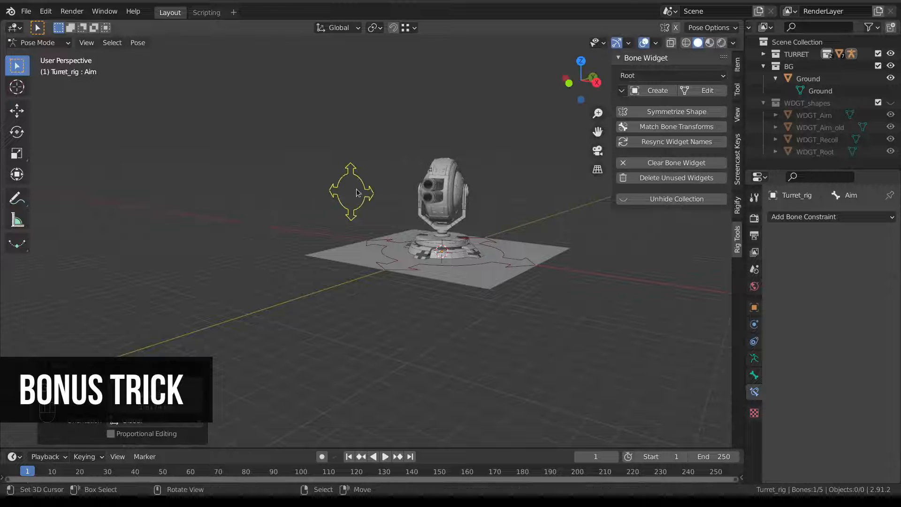
middle_drag(357, 193, 270, 227)
right_click(172, 256)
middle_drag(172, 255, 207, 237)
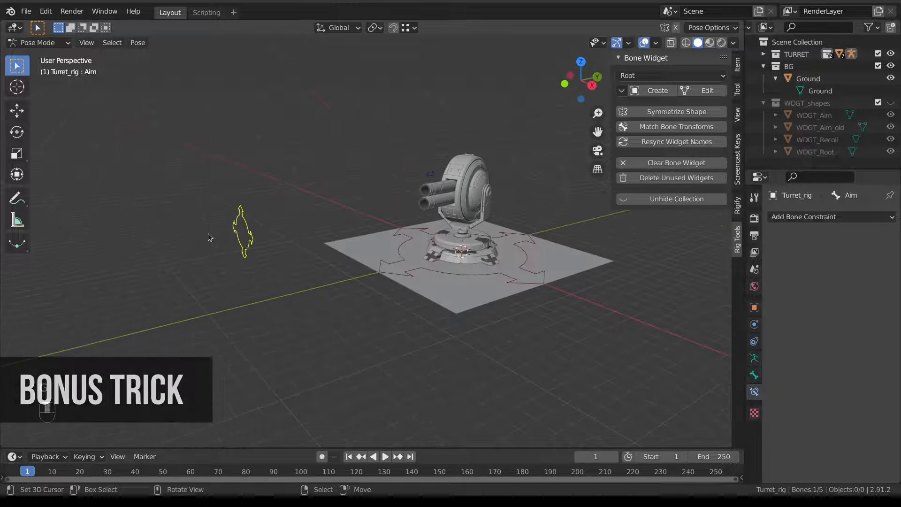
key(g)
click(366, 227)
middle_drag(366, 226, 303, 228)
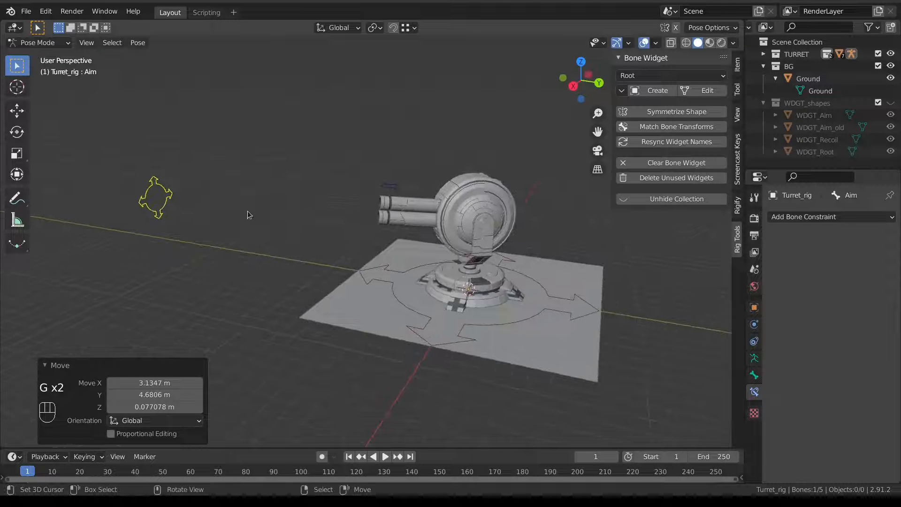
middle_drag(248, 211, 315, 197)
right_click(309, 206)
middle_drag(425, 210, 315, 231)
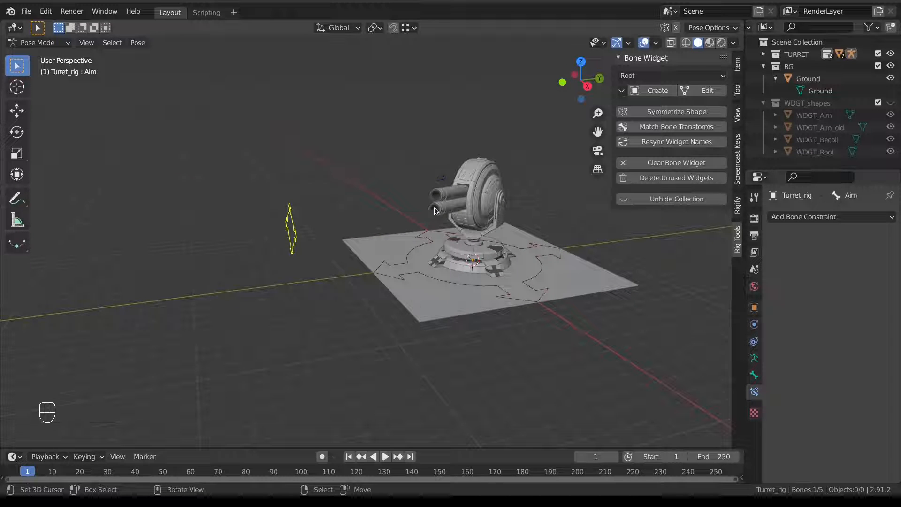
Clear all bone rotations and positions, checking the rest pose from the right side view.
key(a)
key(a)
key(alt+r)
key(alt+g)
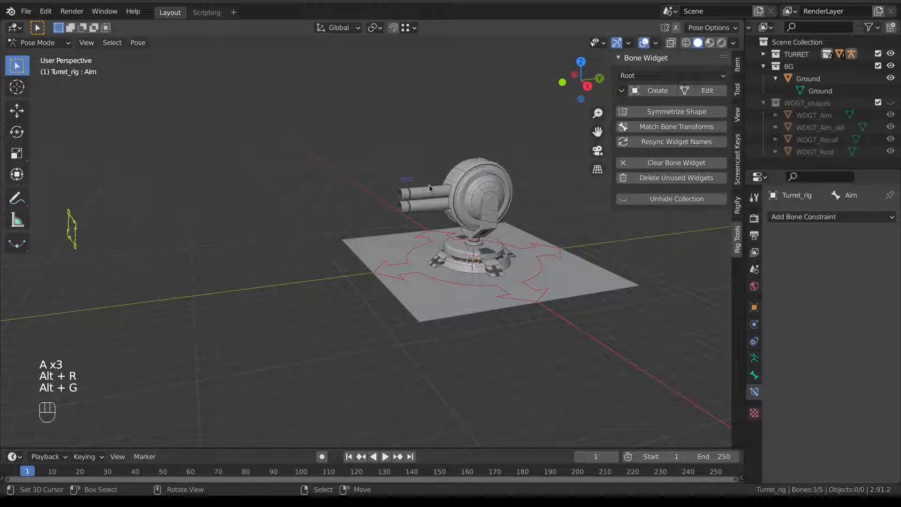
shift+middle_drag(334, 213, 345, 221)
key(KP_3)
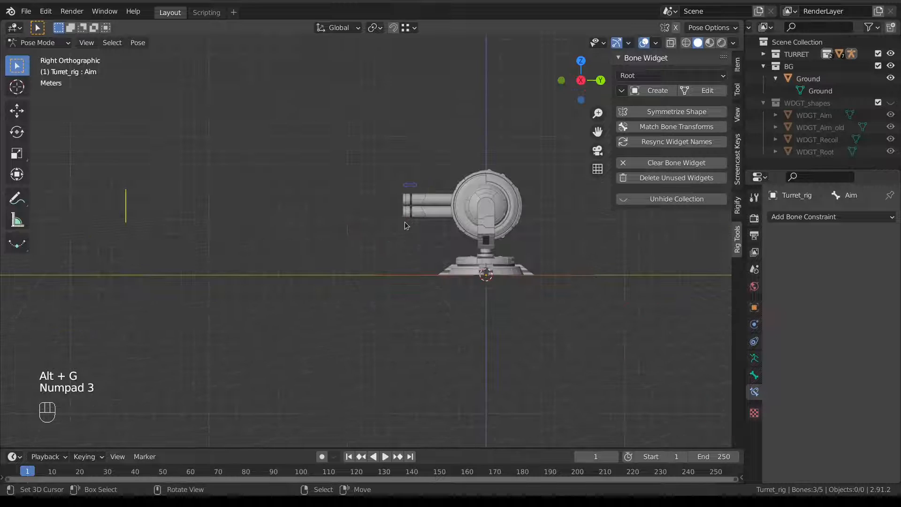
middle_drag(201, 256, 175, 238)
Move the Aim control to the turret's left (11.402, 11.562, 1.4821 m) so the cannon follows.
key(g)
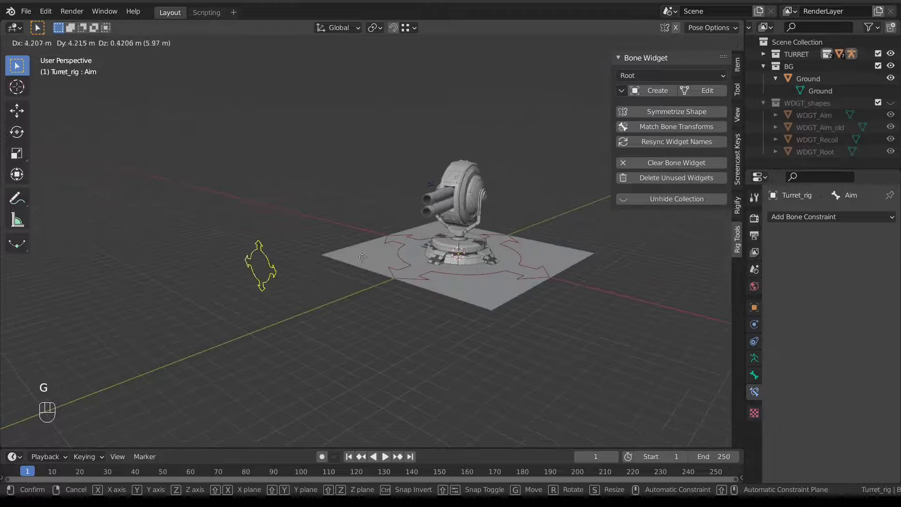
click(525, 232)
middle_drag(526, 232, 449, 257)
middle_drag(381, 276, 366, 327)
middle_drag(491, 210, 449, 175)
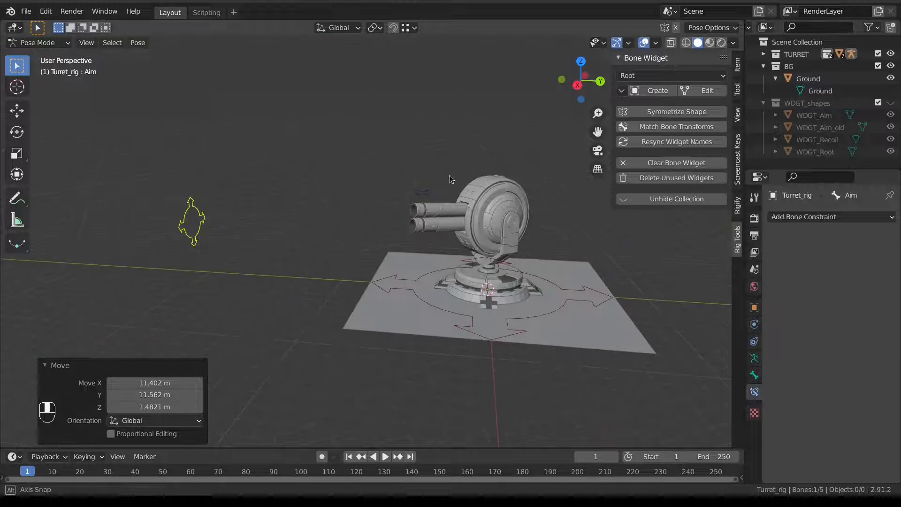
Add a Damped Track constraint to the Aim bone targeting body, Track Axis Y, influence 1.0.
click(754, 358)
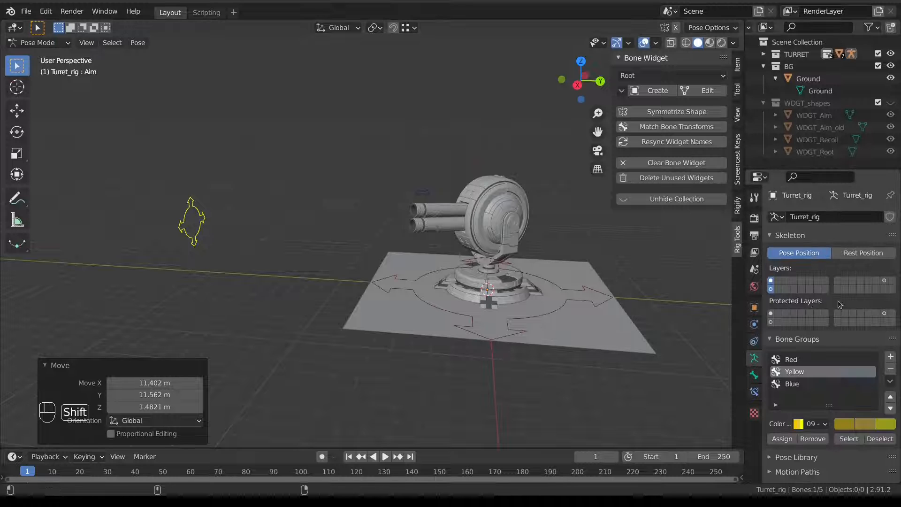
click(502, 222)
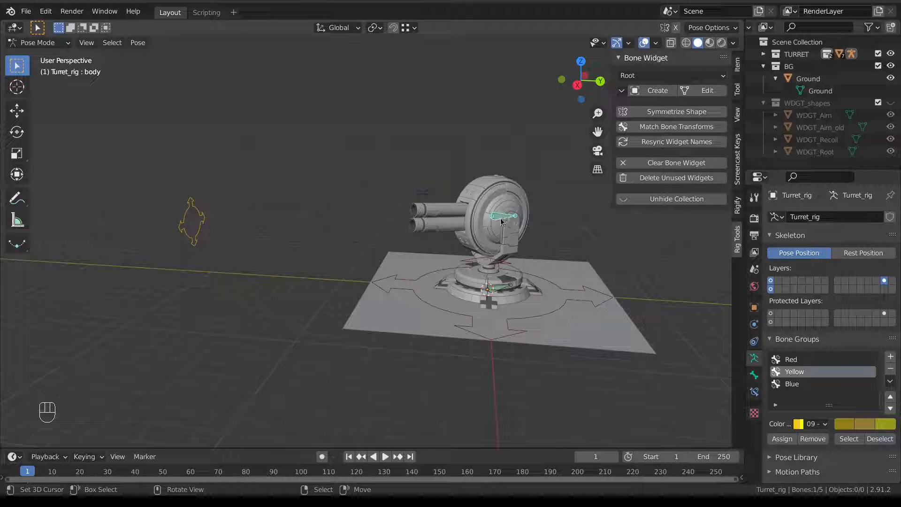
click(190, 240)
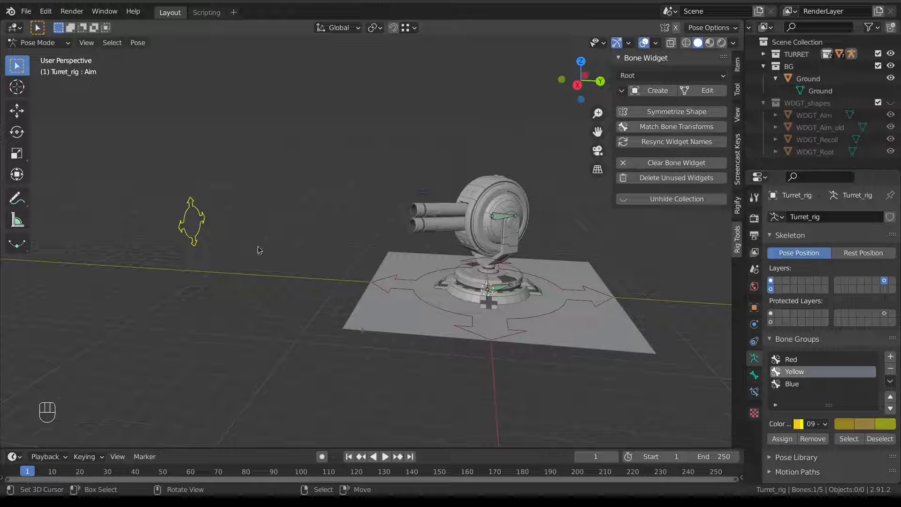
click(755, 390)
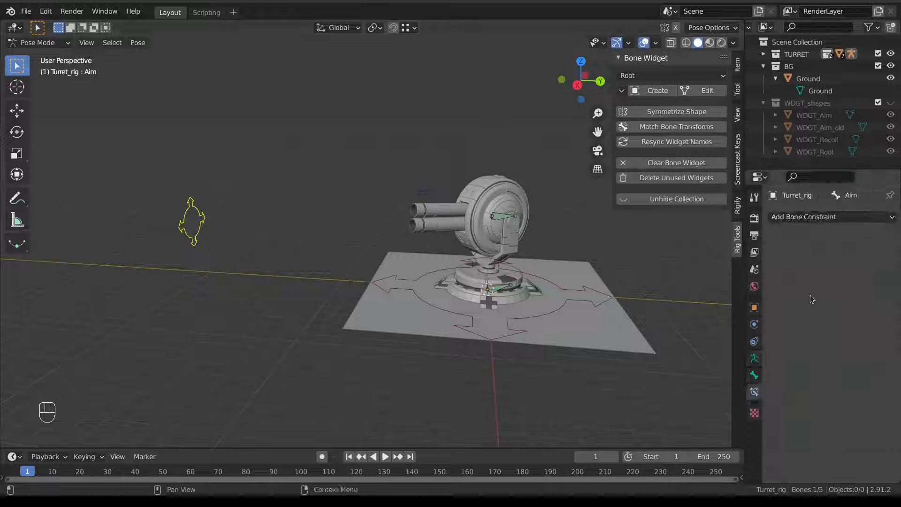
shift+click(492, 223)
shift+click(192, 223)
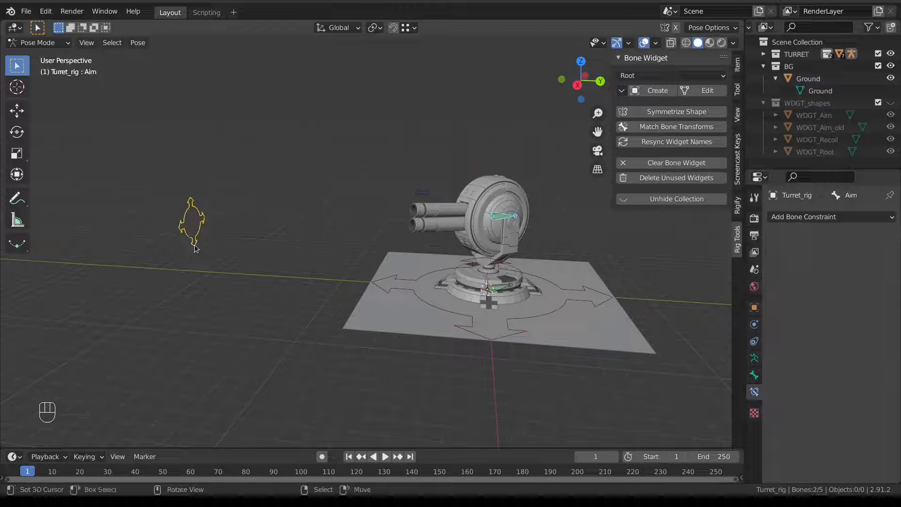
key(shift+ctrl+c)
click(313, 248)
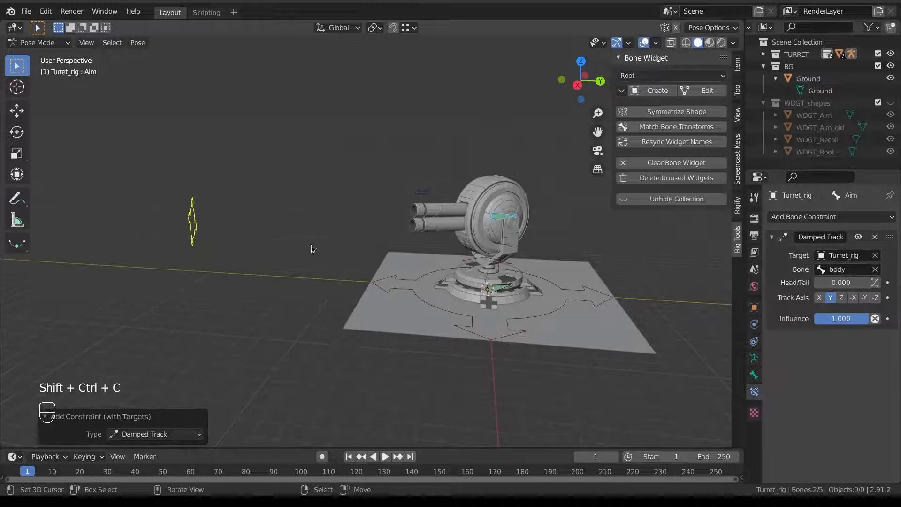
right_click(201, 238)
scroll(202, 239, down, 4)
middle_drag(207, 240, 288, 257)
Move the Aim control to test the turret swing, then clear Aim's rotation and location.
key(g)
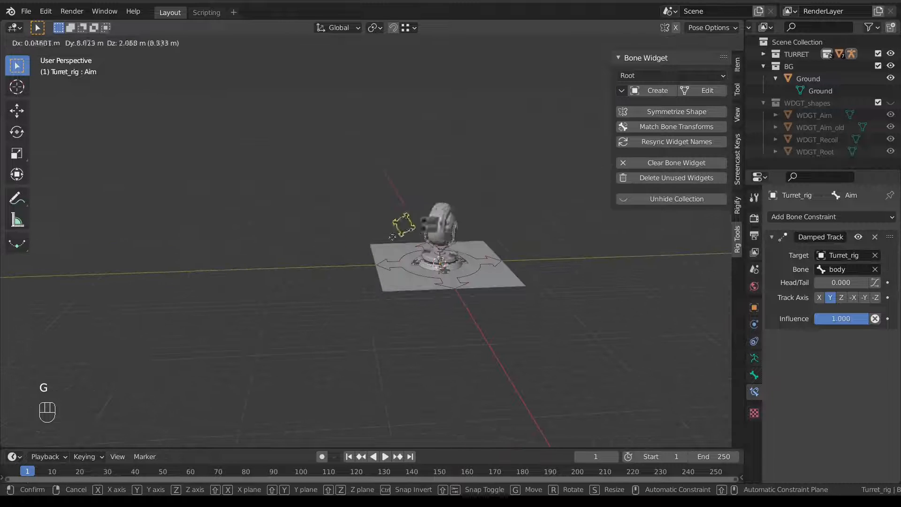
click(286, 184)
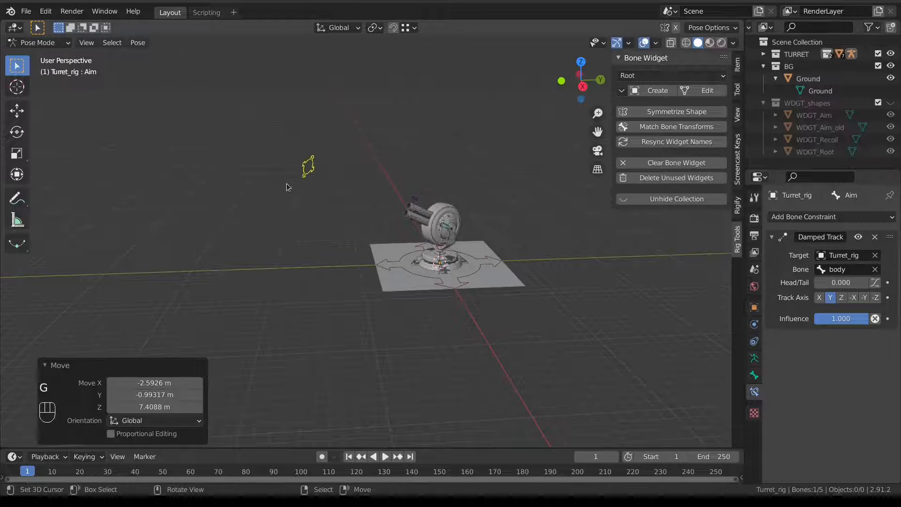
middle_drag(288, 187, 382, 227)
key(alt+r)
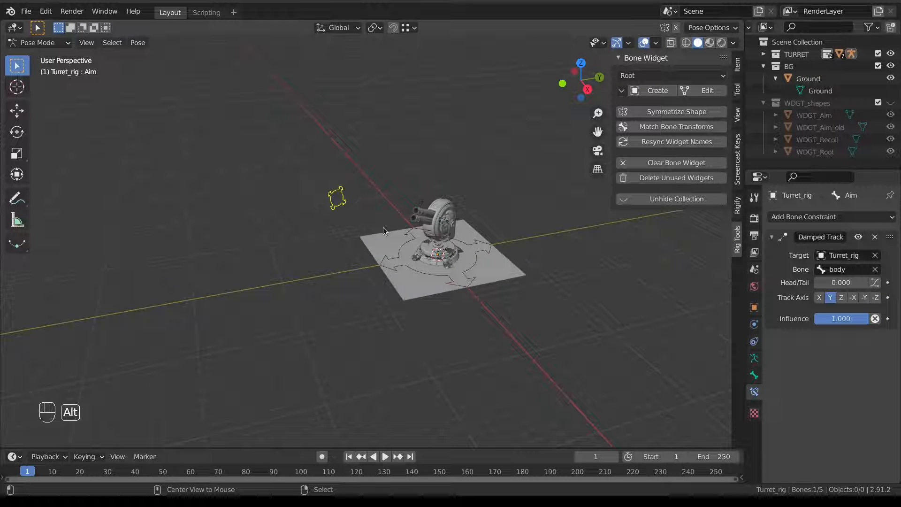
key(alt+g)
middle_drag(383, 227, 370, 221)
key(g)
right_click(370, 222)
right_click(451, 224)
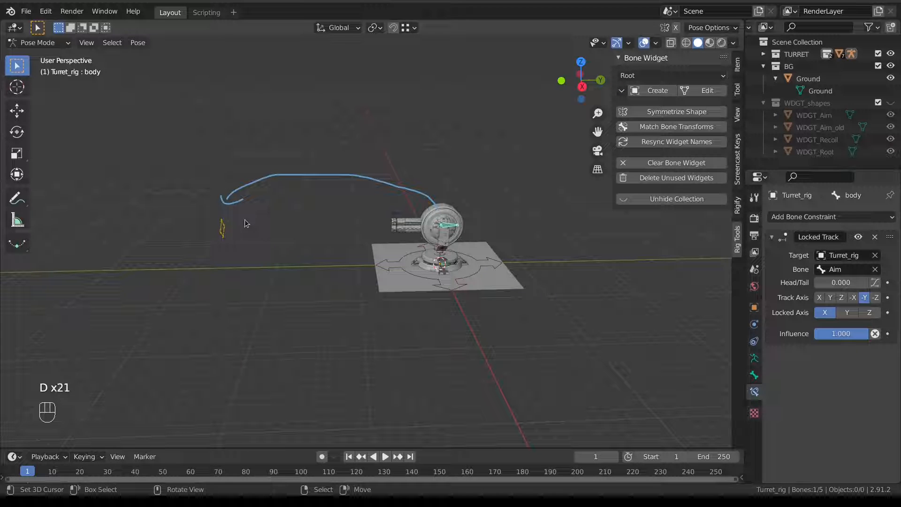
Sketch and undo an aim-path annotation, then view the rig from the right side.
key(d)
key(d)
key(d)
key(d)
key(d)
key(d)
key(d)
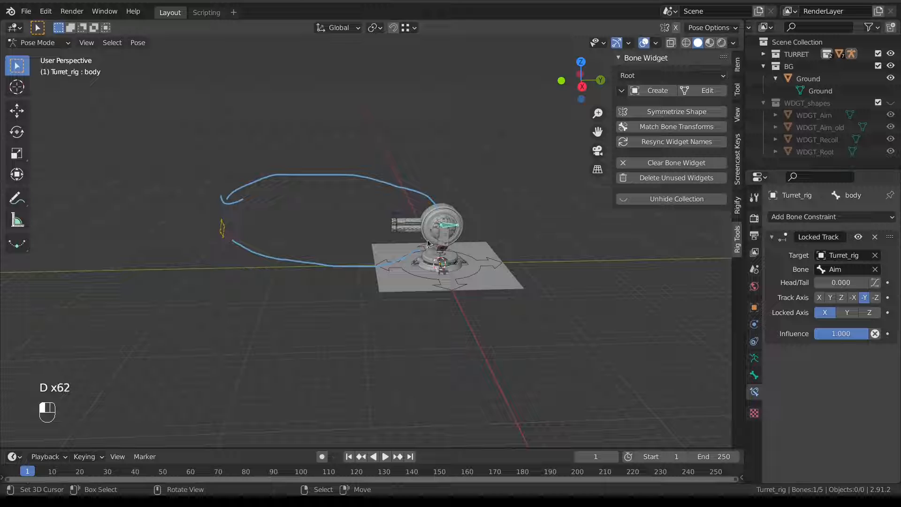
key(ctrl+z)
key(ctrl+z)
key(ctrl+z)
key(ctrl+z)
key(ctrl+z)
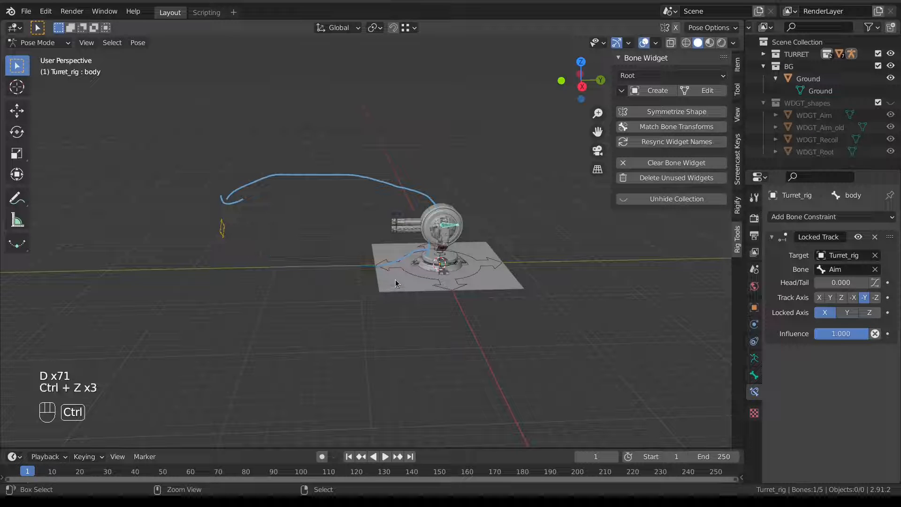
key(KP_3)
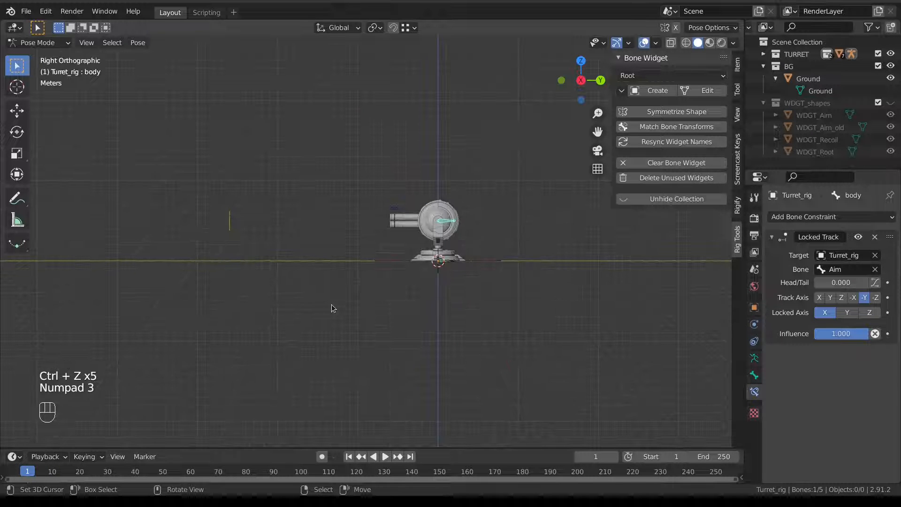
scroll(246, 255, up, 3)
shift+middle_drag(246, 255, 439, 274)
In Edit Mode, duplicate the Aim bone, leaving the copy on top of the original.
click(283, 222)
key(Tab)
click(350, 223)
scroll(310, 225, up, 4)
key(shift+d)
right_click(365, 237)
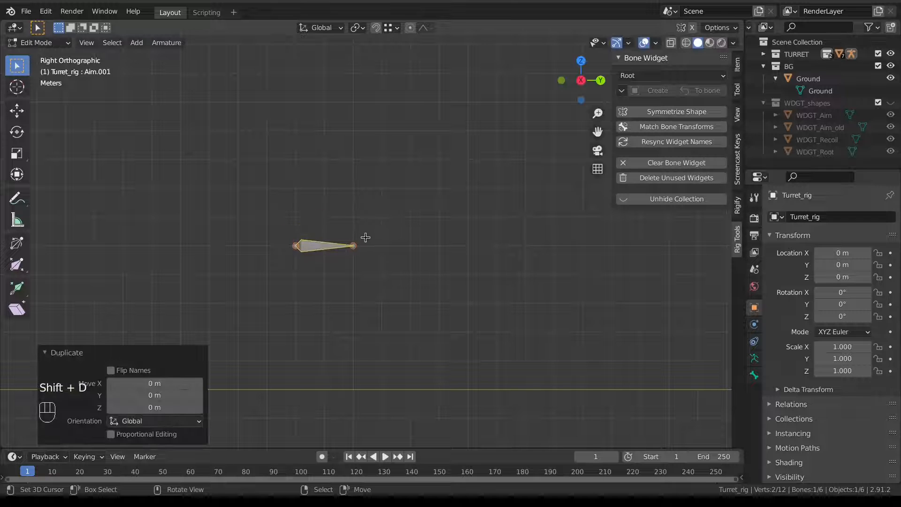
Scale the duplicate bone to 0.5 around the Active Element pivot.
key(s)
right_click(459, 271)
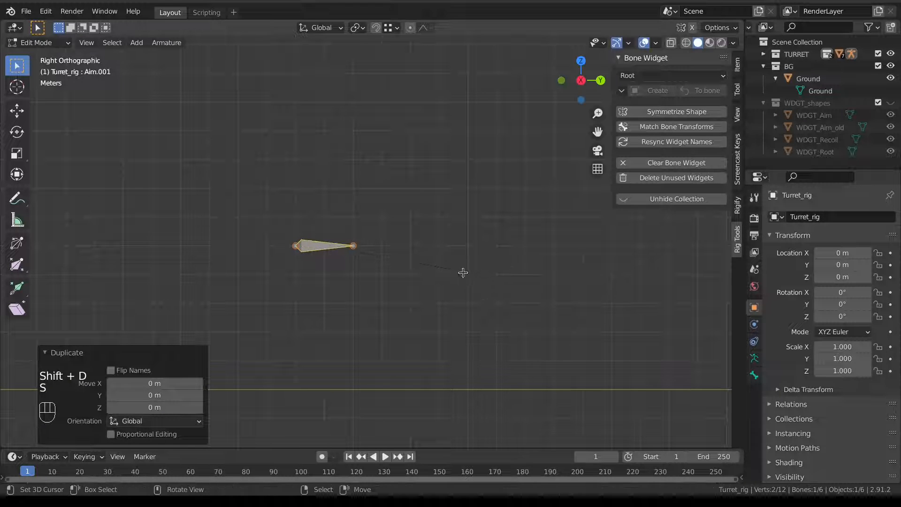
key(period)
click(372, 229)
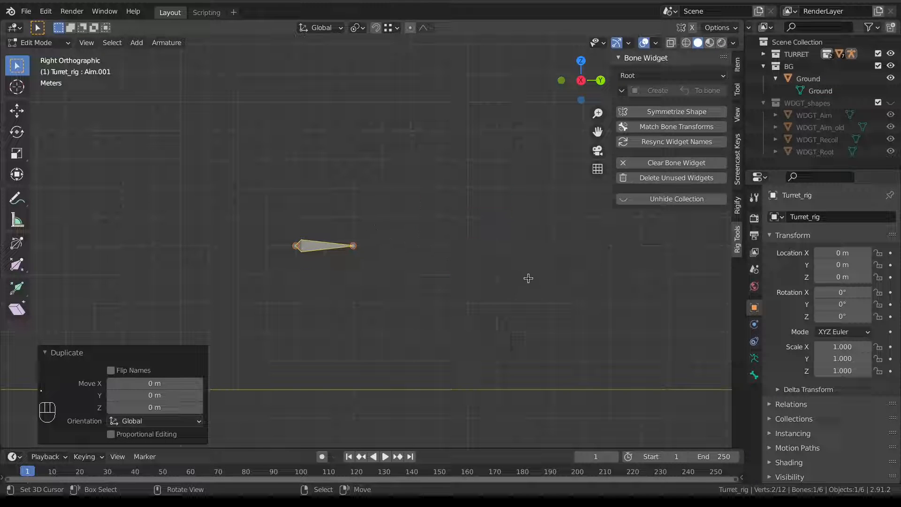
key(s)
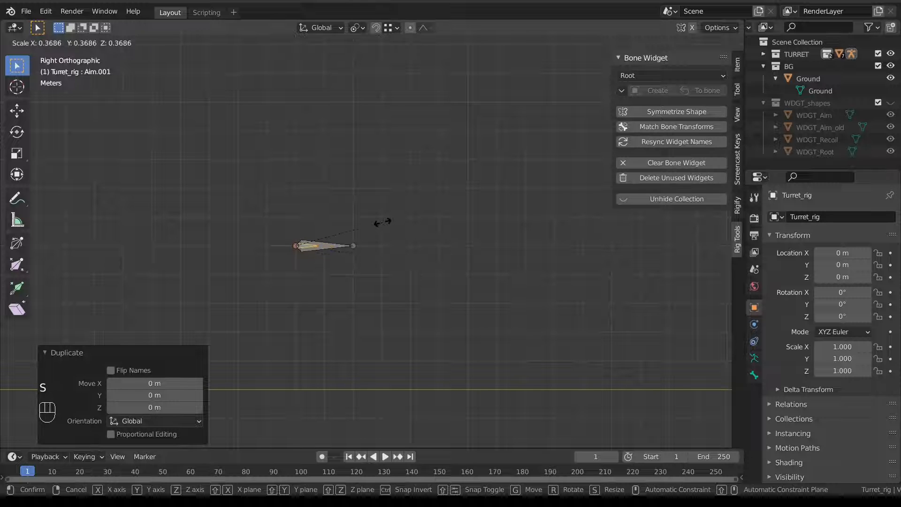
text(.5)
key(Return)
Turn on bone Names in the armature's Viewport Display settings.
scroll(302, 284, up, 3)
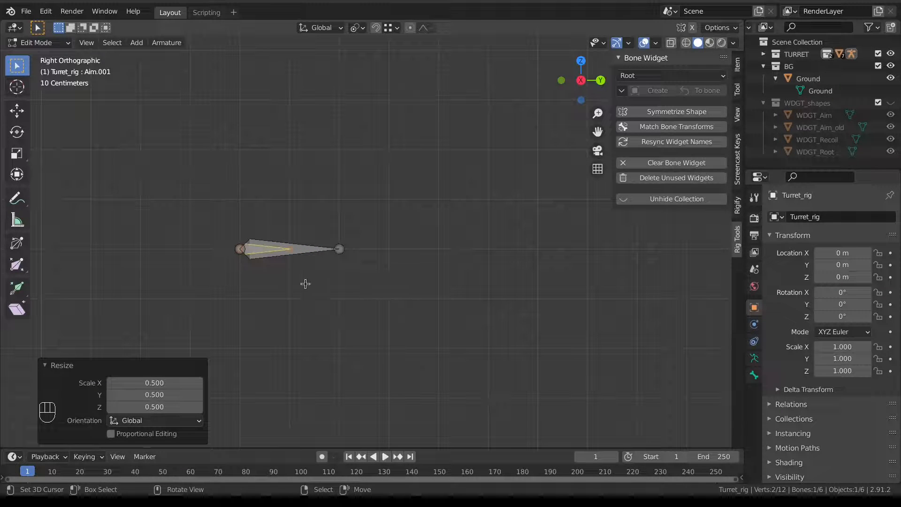
click(755, 358)
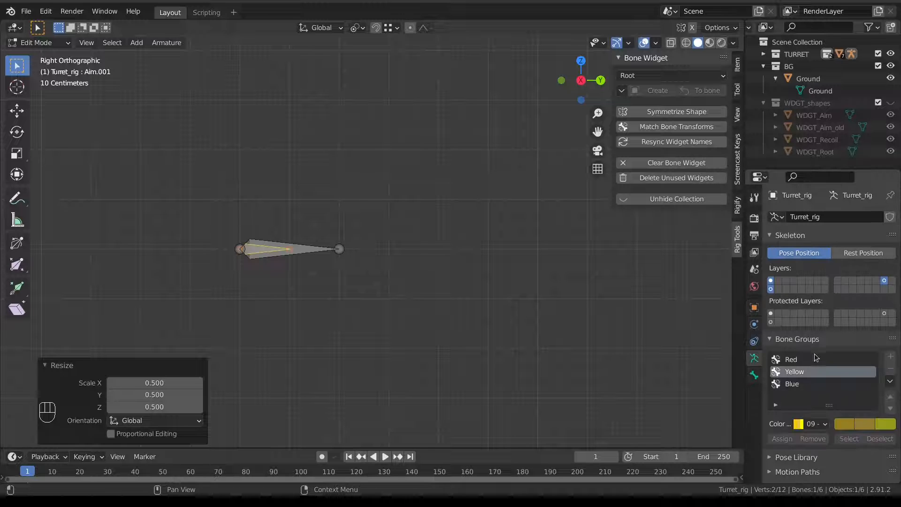
scroll(805, 406, down, 4)
click(818, 444)
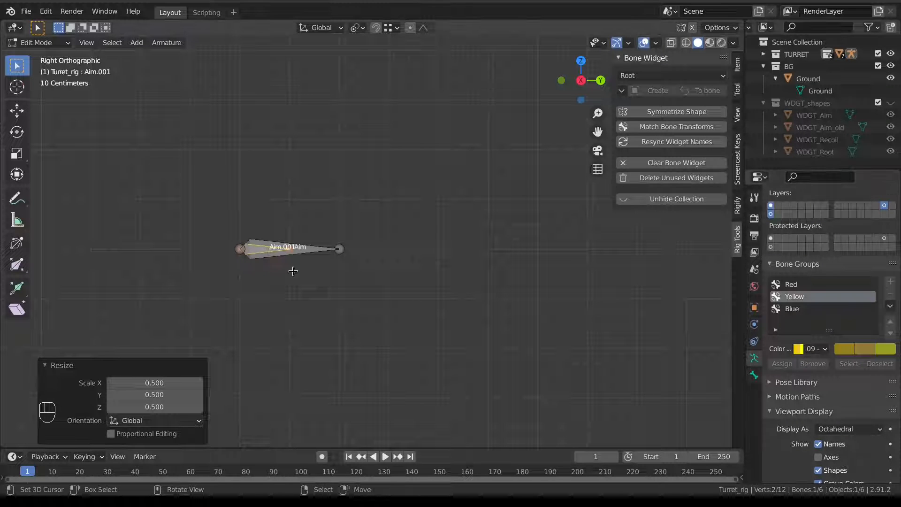
Rename the duplicate Aim.001 bone to aim_MCH and return to Pose Mode.
click(307, 257)
click(261, 243)
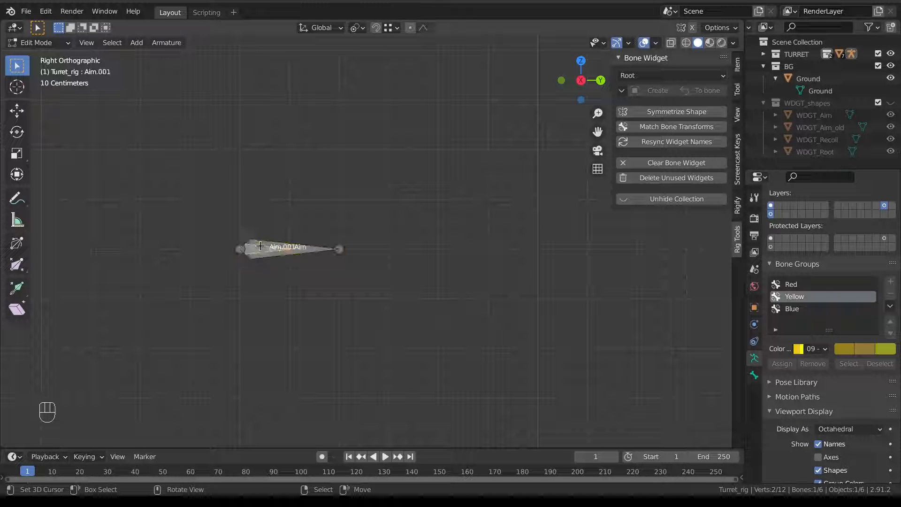
key(F2)
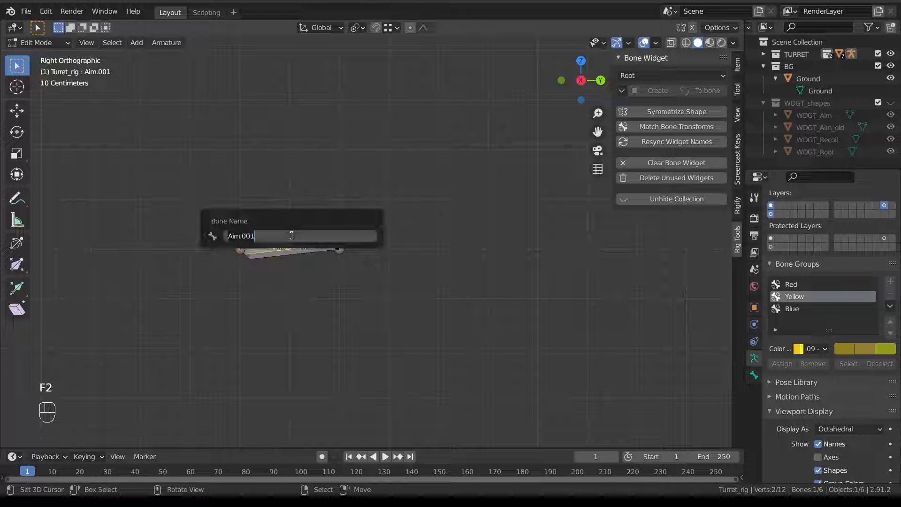
text(aim_MCH)
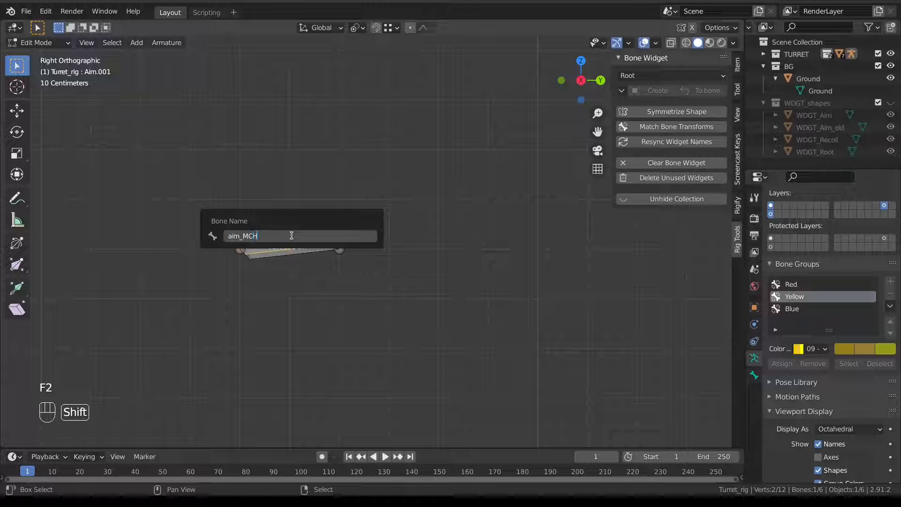
key(Return)
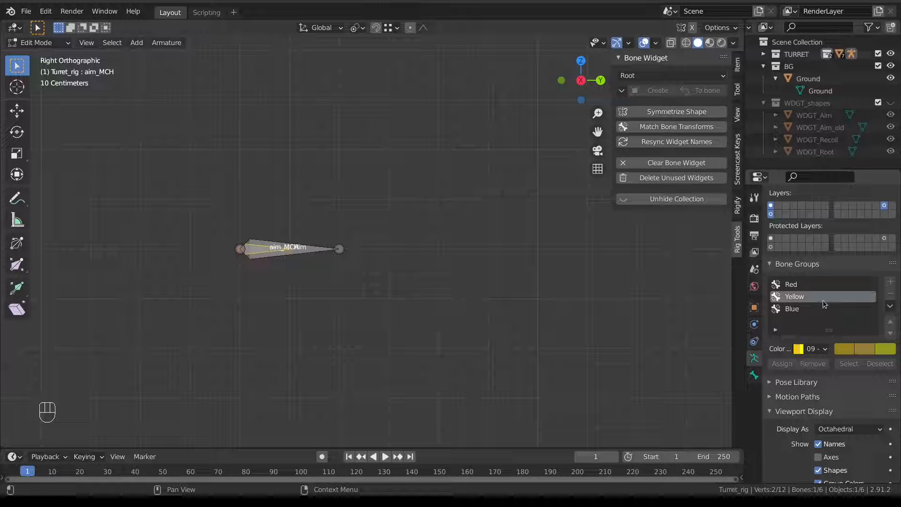
key(Tab)
click(399, 396)
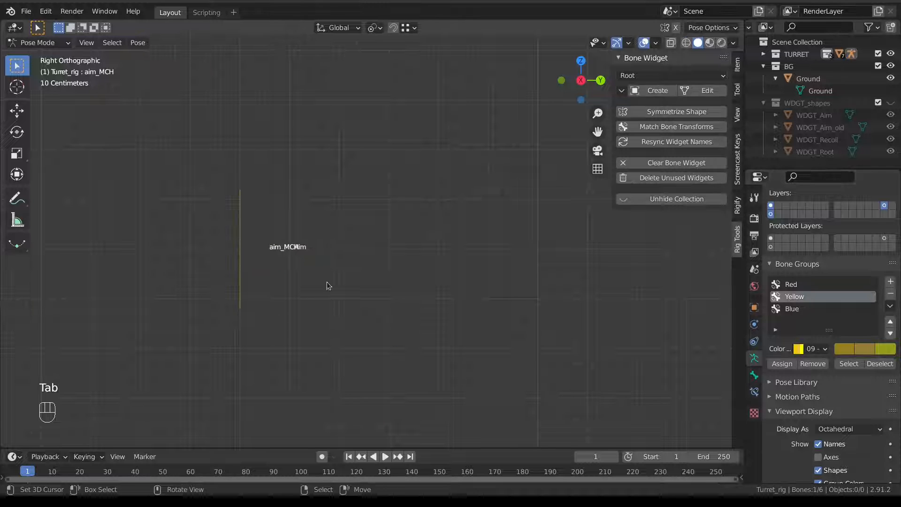
Remove aim_MCH from the yellow bone group and clear its custom shape.
mouse_move(329, 286)
middle_down()
mouse_move(354, 284)
mouse_move(315, 277)
middle_up()
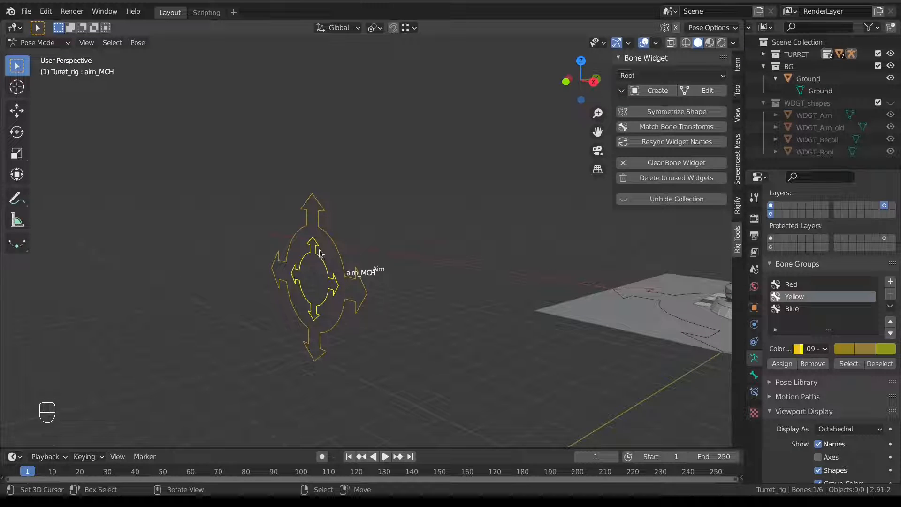
click(812, 364)
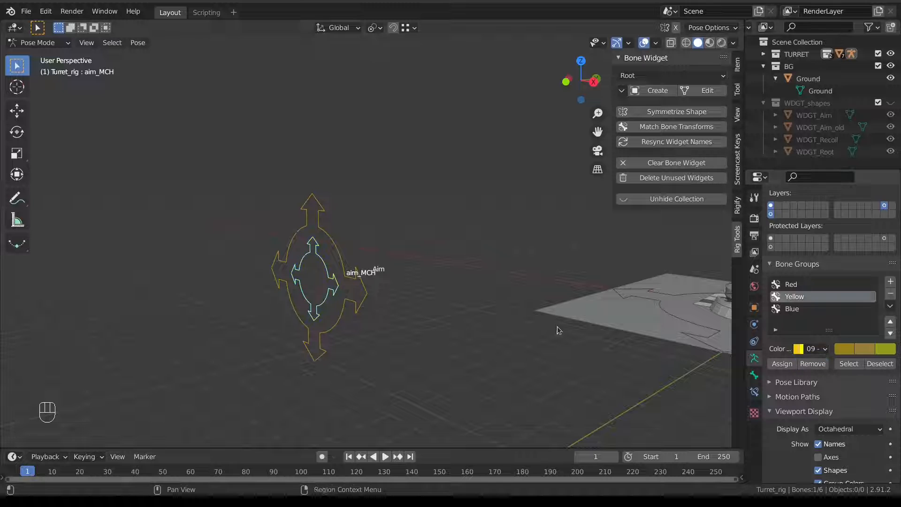
click(755, 375)
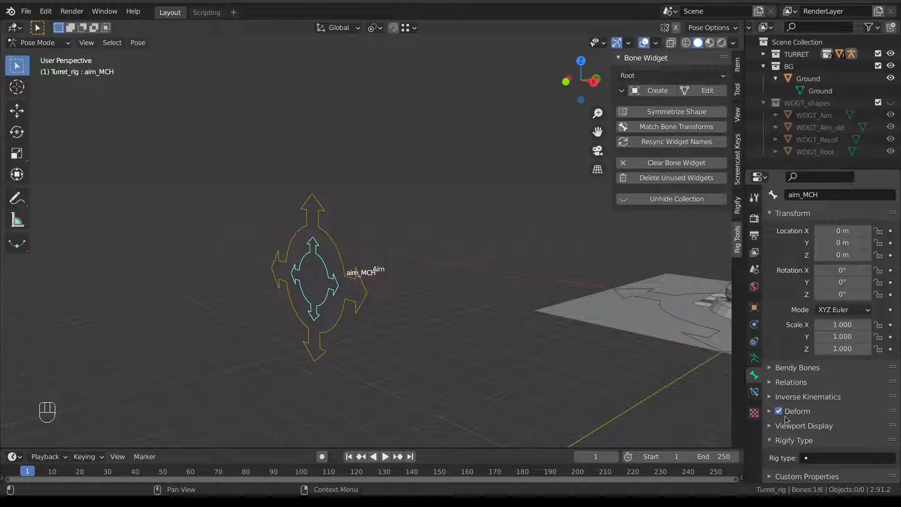
click(798, 426)
scroll(893, 435, down, 5)
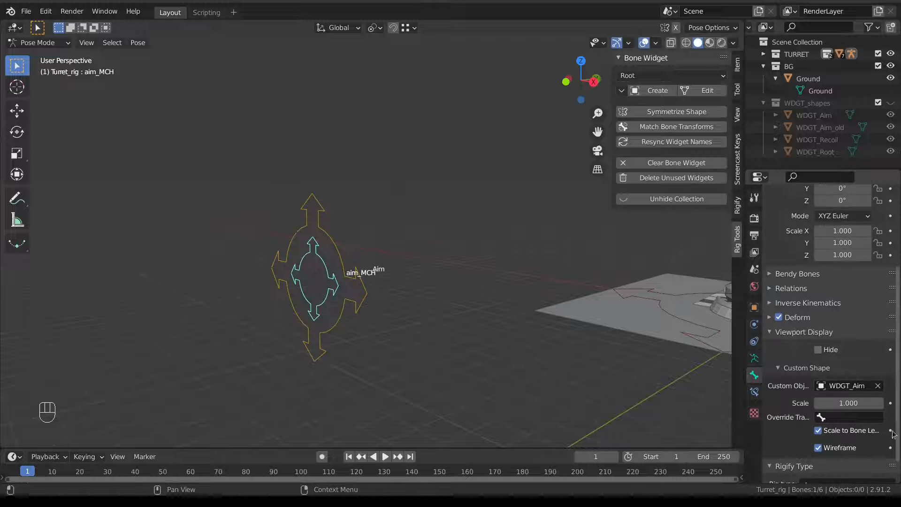
click(878, 386)
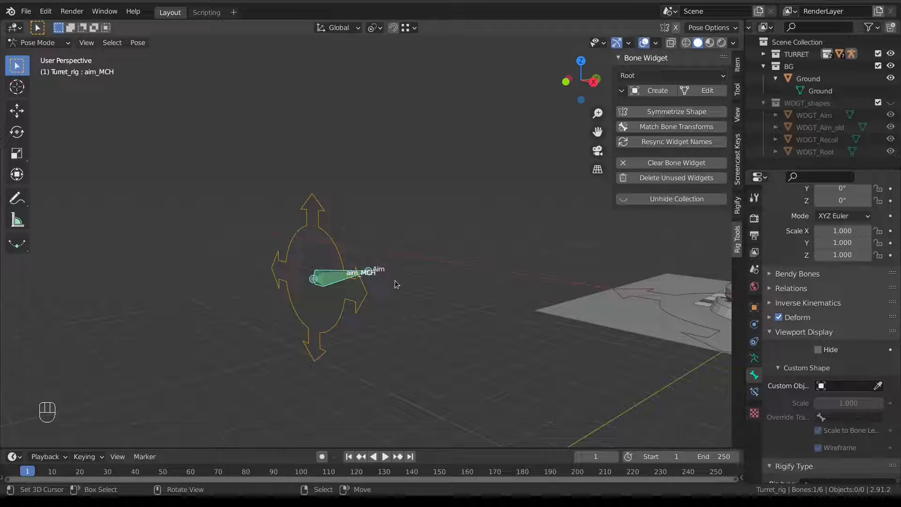
Check aim_MCH's Damped Track to body, then select aim_MCH with the Aim control active.
click(754, 392)
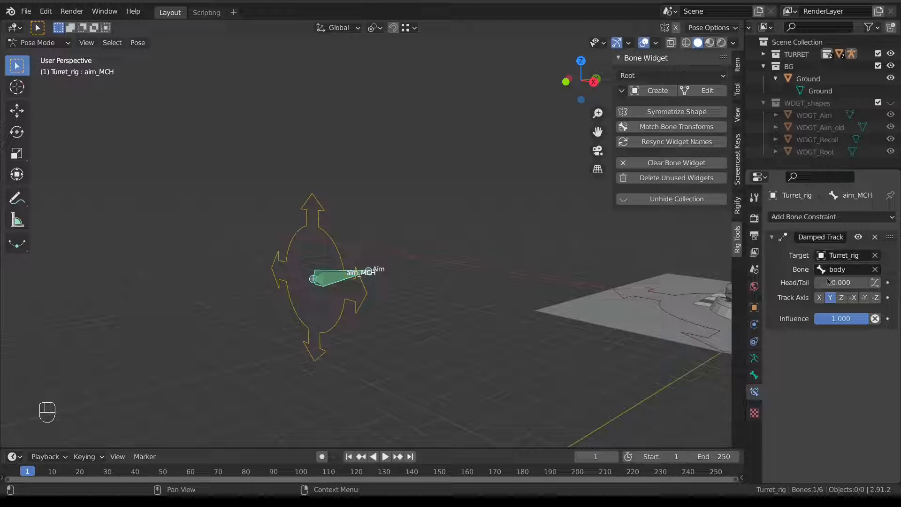
scroll(575, 261, down, 6)
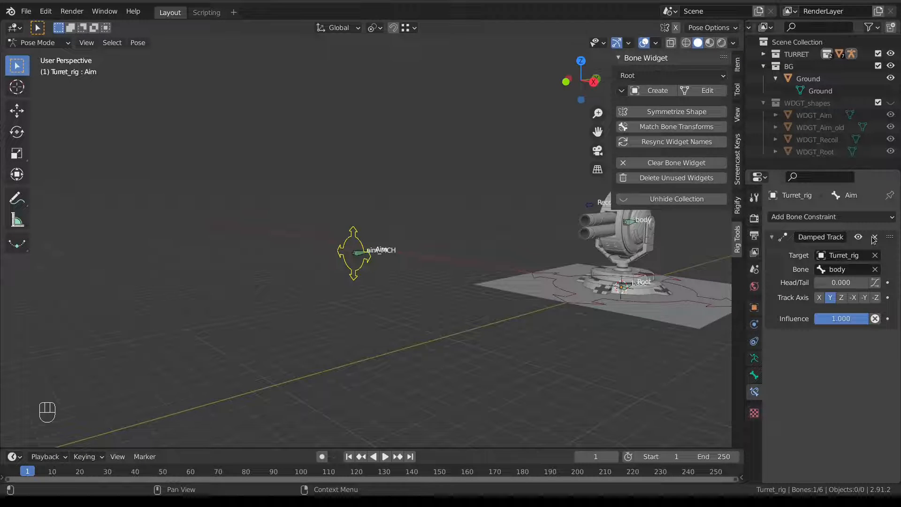
click(354, 252)
scroll(354, 253, up, 2)
scroll(354, 254, up, 3)
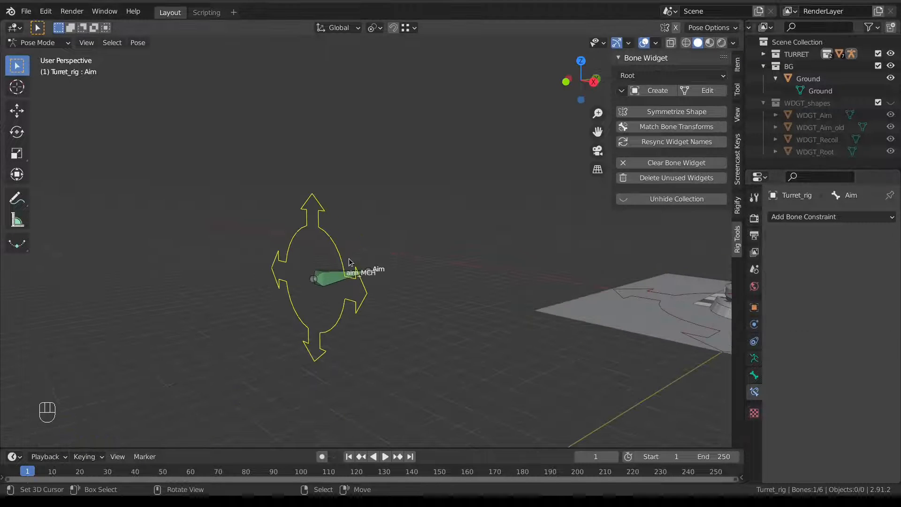
click(329, 281)
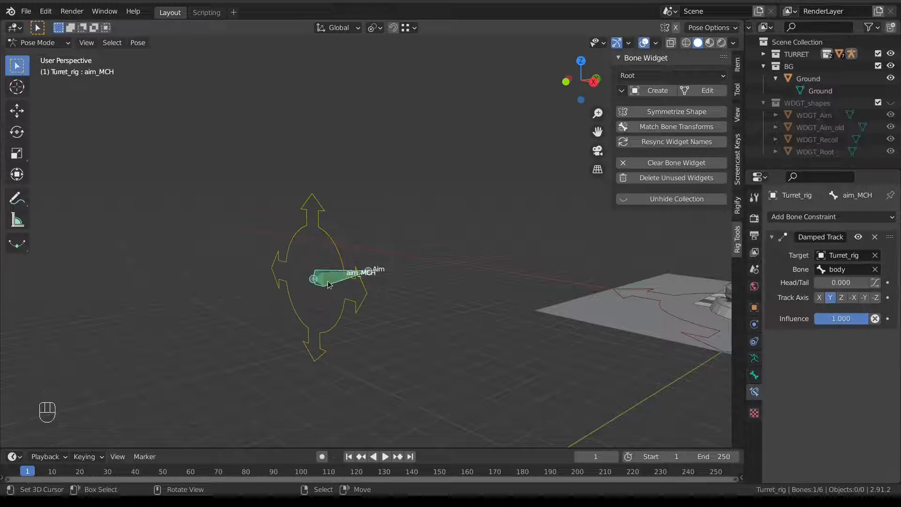
click(339, 250)
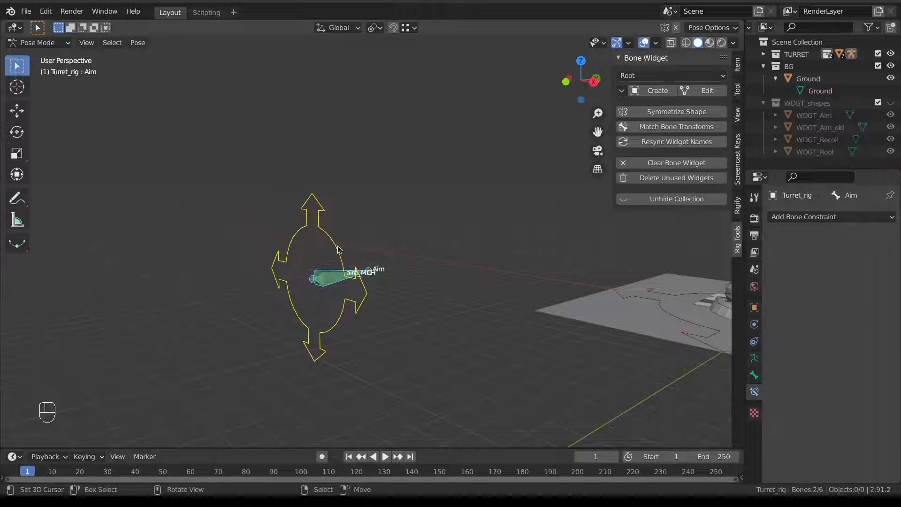
key(Tab)
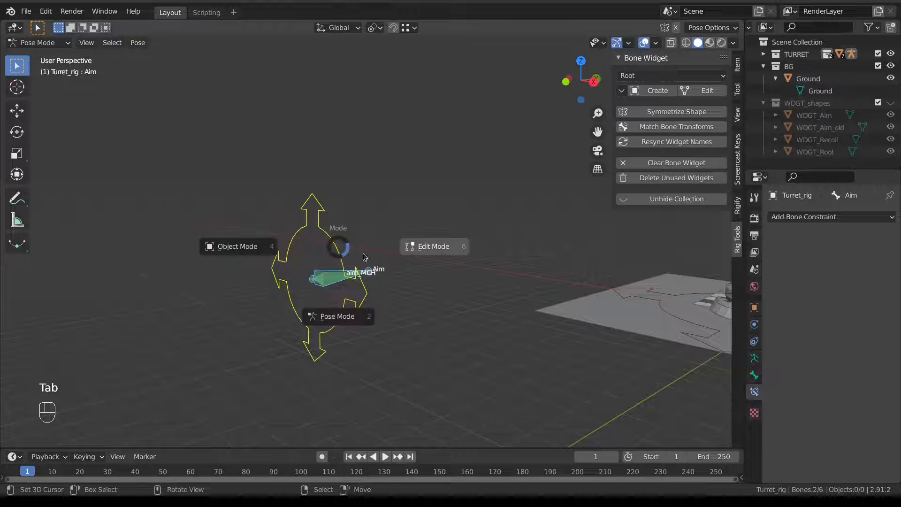
Parent aim_MCH to the Aim control with Keep Offset, then return to Pose Mode.
click(432, 246)
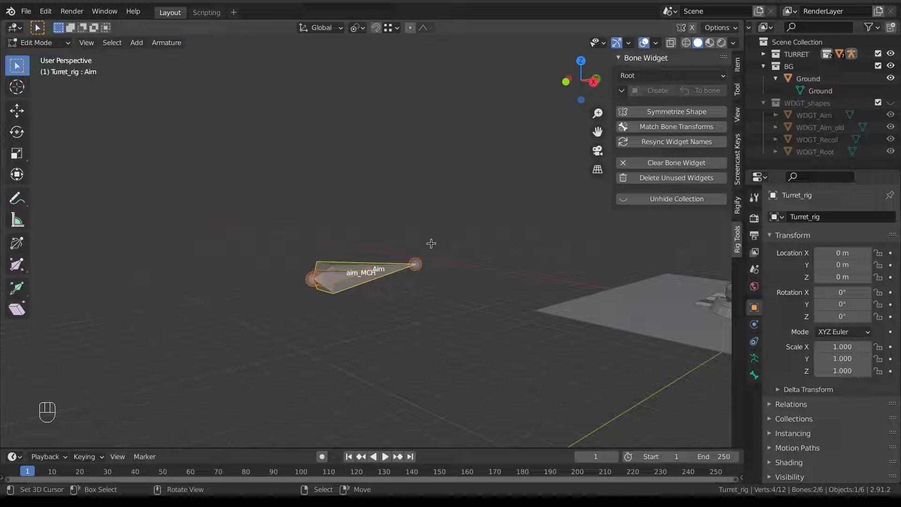
key(ctrl+p)
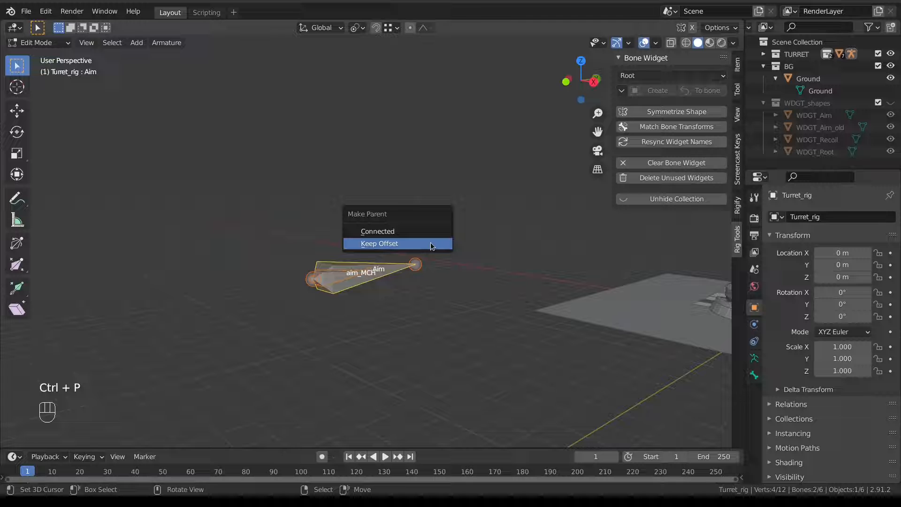
click(430, 243)
key(Tab)
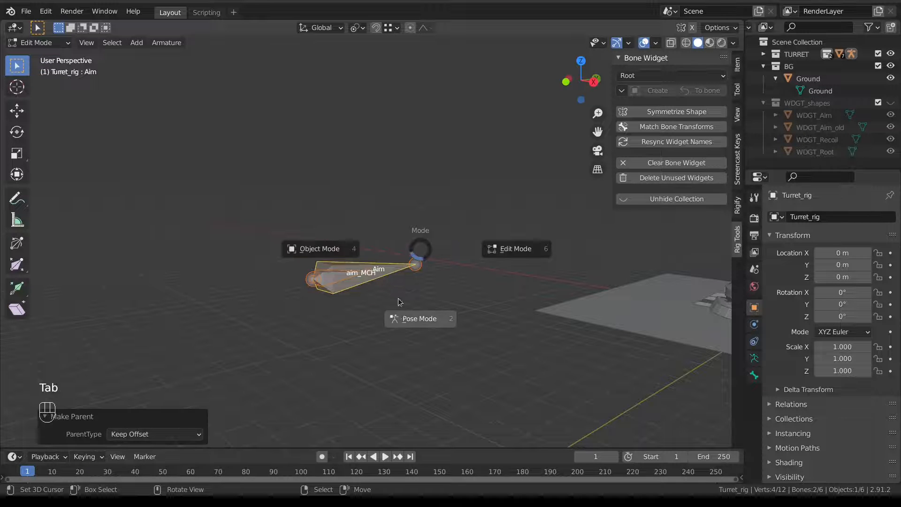
click(402, 313)
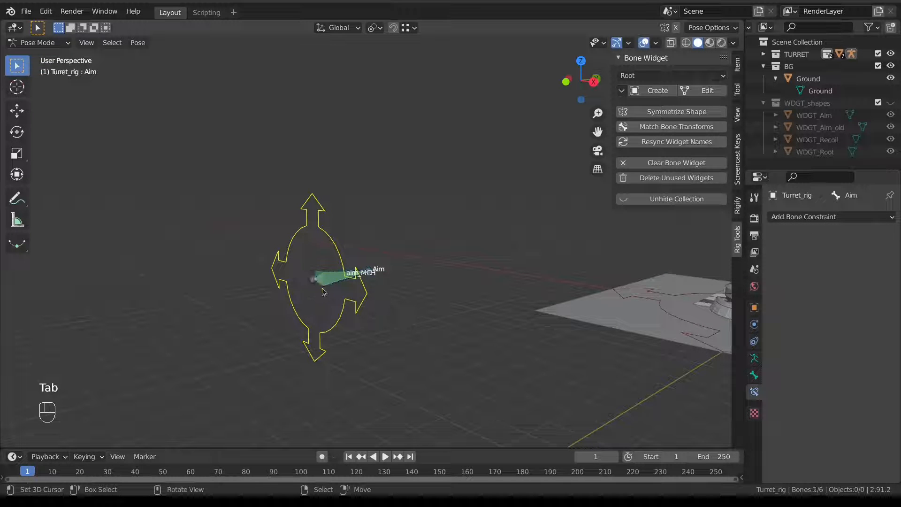
Move the Aim control to X 7.3479, Y 5.124, Z -0.30595 m, confirming aim_MCH follows.
key(g)
key(g)
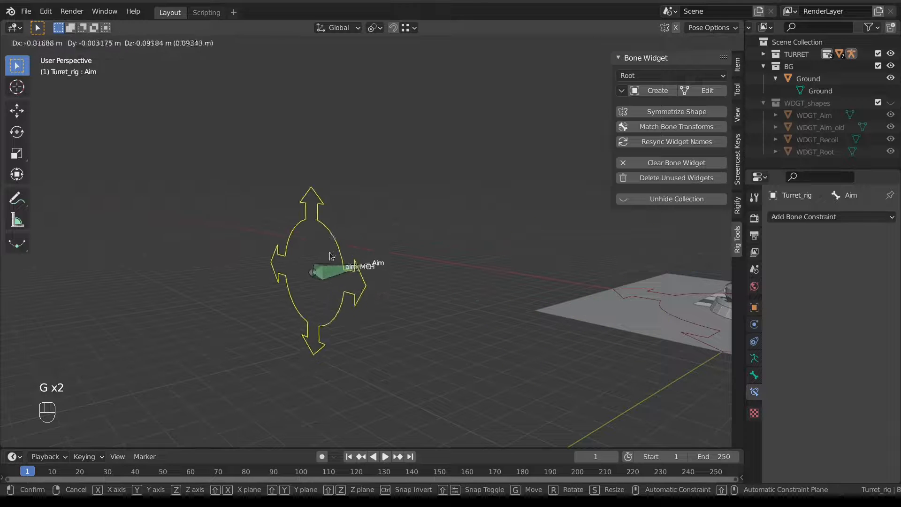
click(332, 255)
scroll(366, 248, down, 5)
middle_drag(391, 244, 410, 309)
shift+middle_drag(411, 310, 359, 273)
key(g)
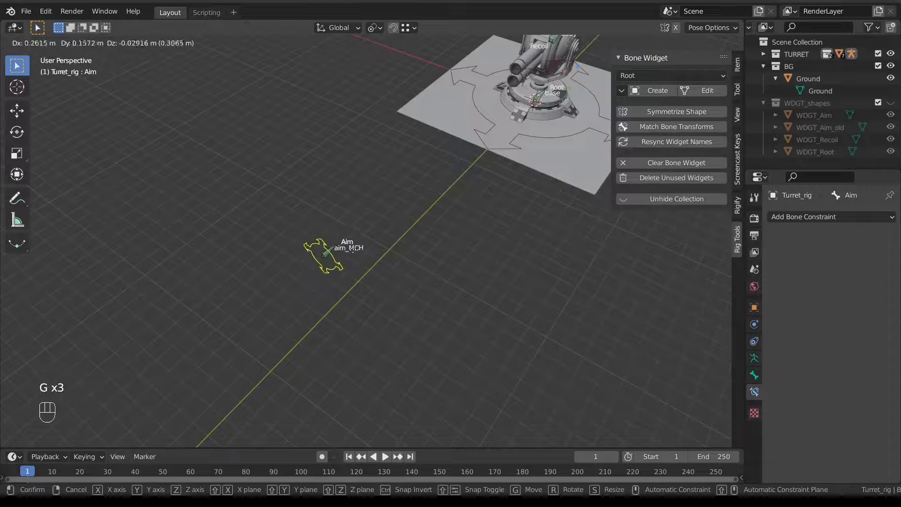
click(501, 271)
click(501, 273)
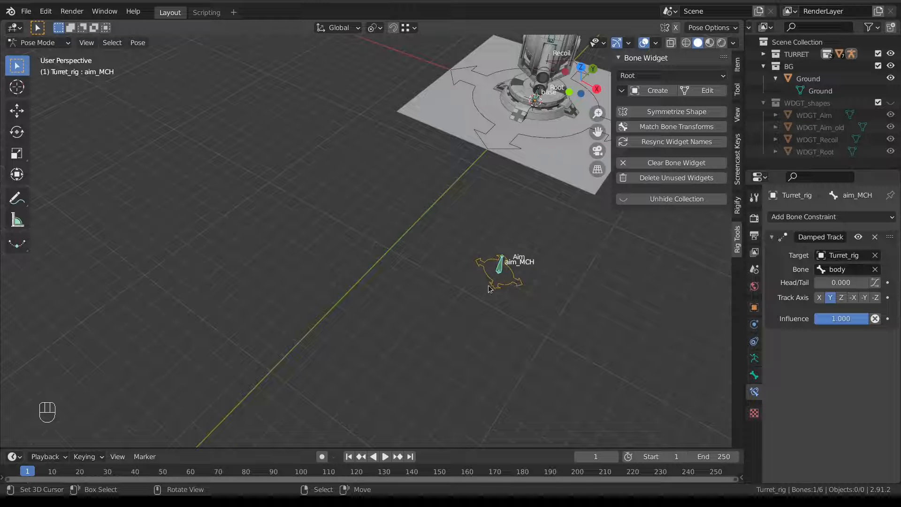
click(519, 280)
key(g)
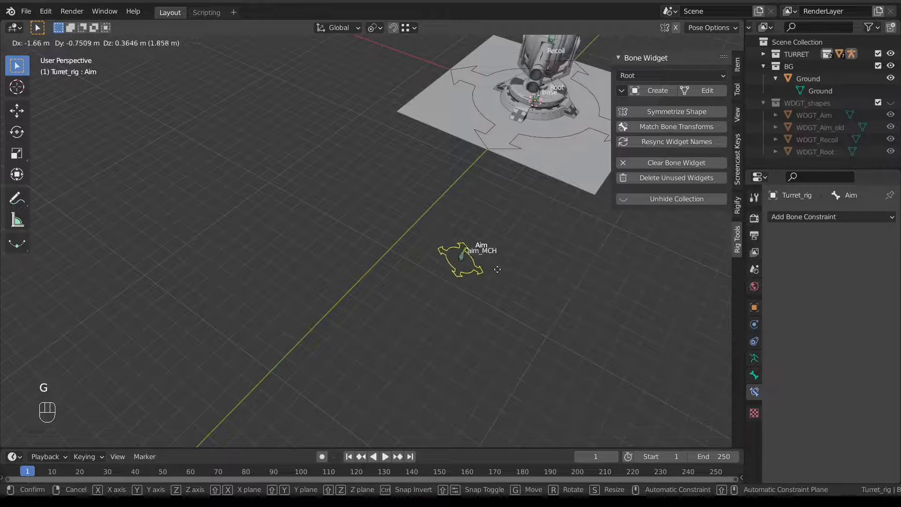
click(541, 276)
Set the Aim bone's custom shape Override Transform to aim_MCH.
click(754, 375)
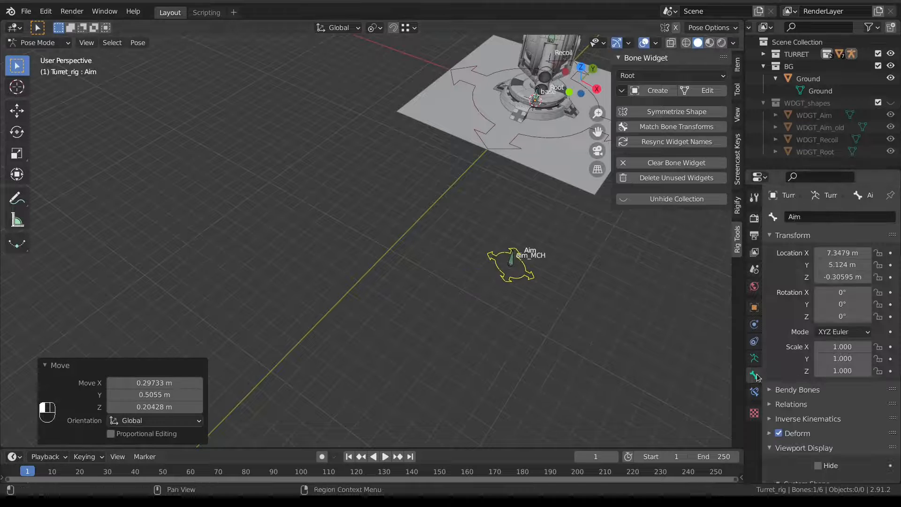
scroll(803, 434, down, 6)
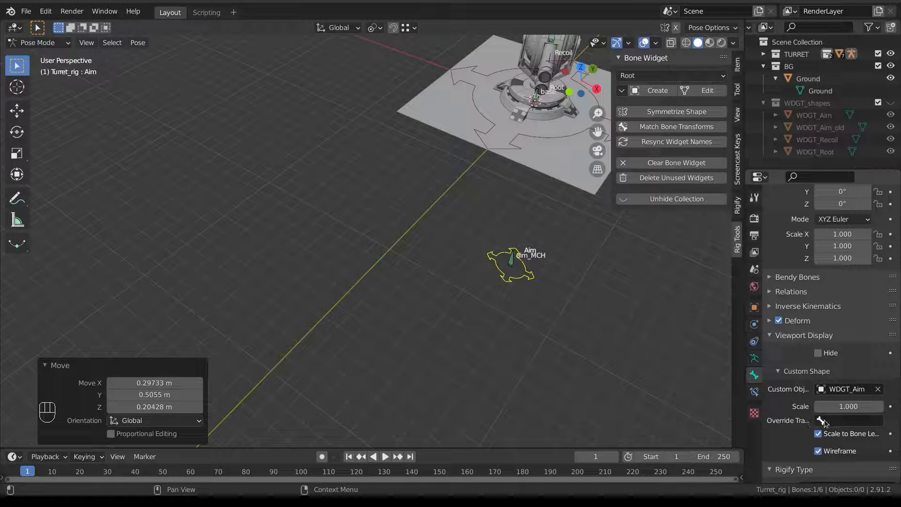
click(840, 420)
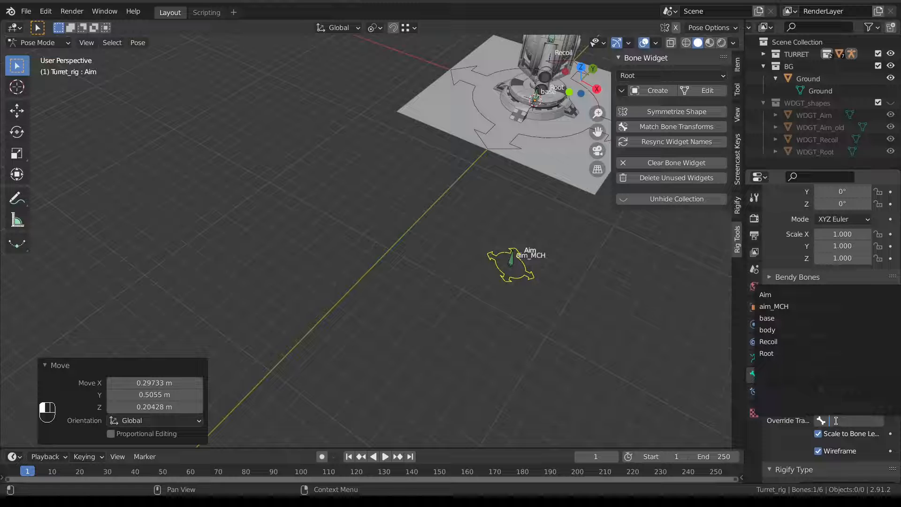
click(809, 306)
Test the rig by moving the Aim control twice, then reset its location with Alt+G.
right_click(527, 274)
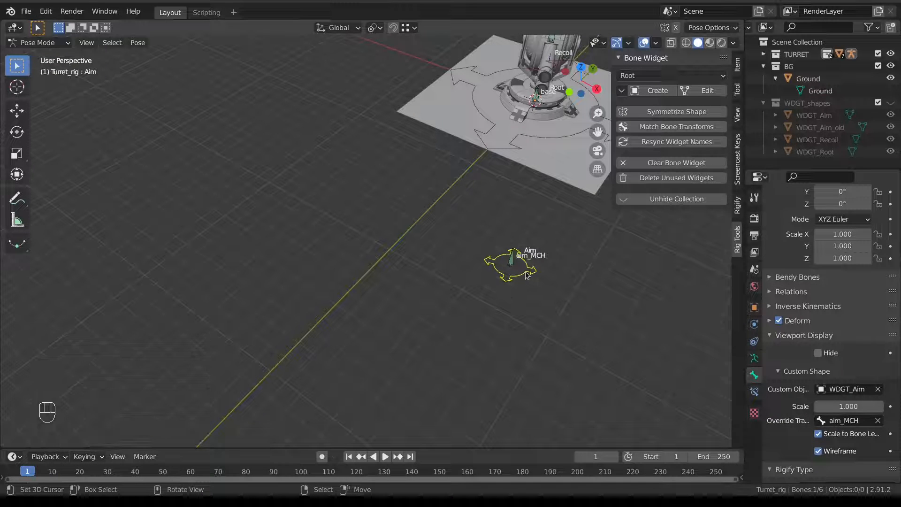
key(g)
click(349, 188)
scroll(351, 192, down, 2)
middle_drag(353, 195, 291, 142)
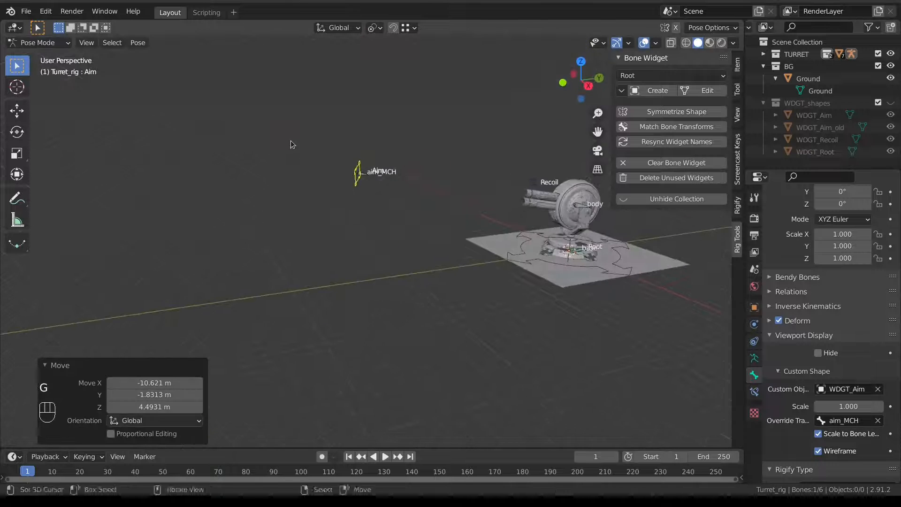
key(g)
click(492, 124)
scroll(495, 191, down, 2)
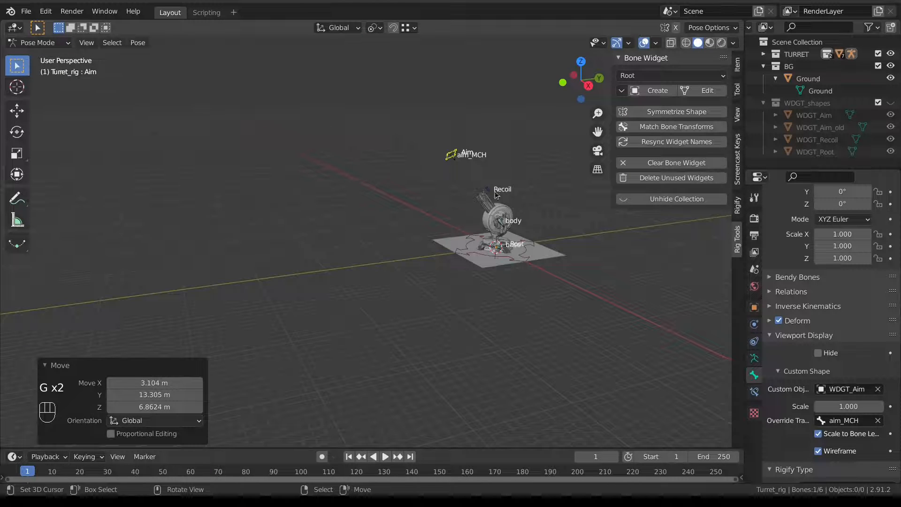
key(alt+g)
Move the Aim control once more, then clear it back onto aim_MCH.
middle_drag(351, 249, 371, 226)
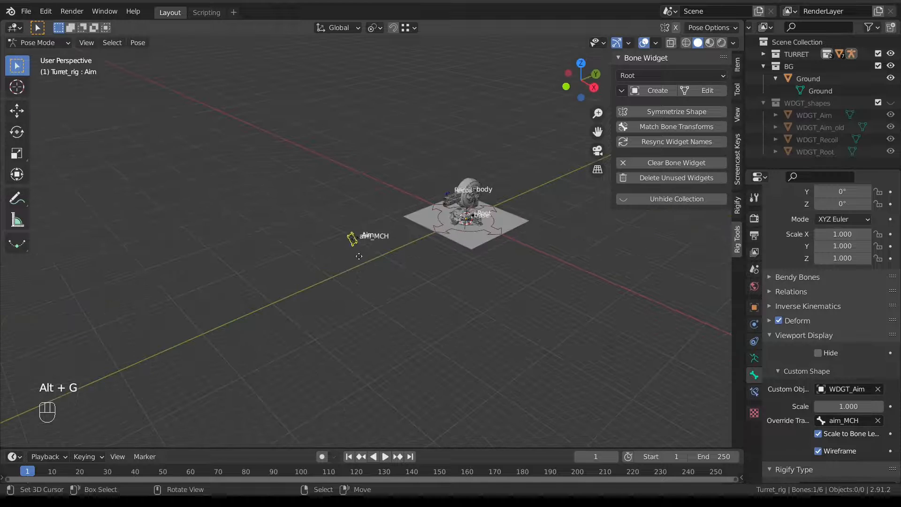
key(g)
click(442, 217)
middle_drag(442, 218, 400, 201)
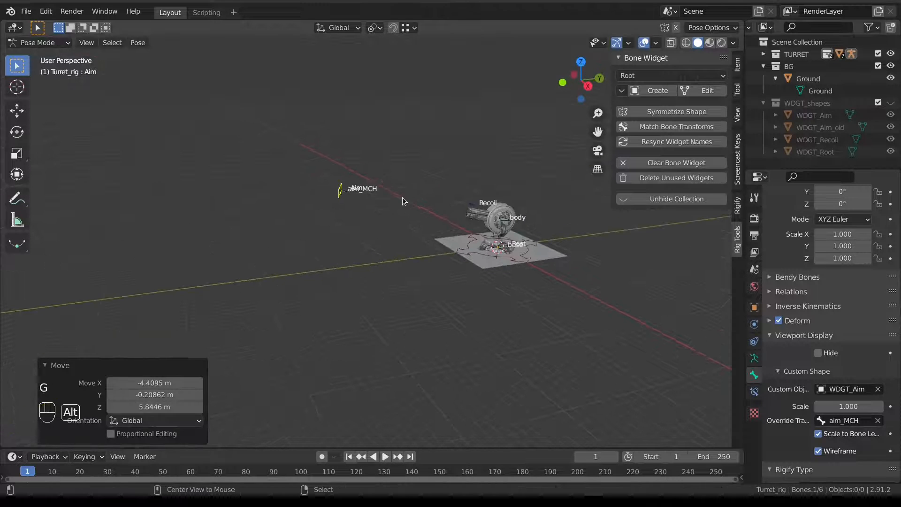
key(alt+g)
Move aim_MCH to a separate bone layer and hide that layer.
scroll(405, 240, up, 3)
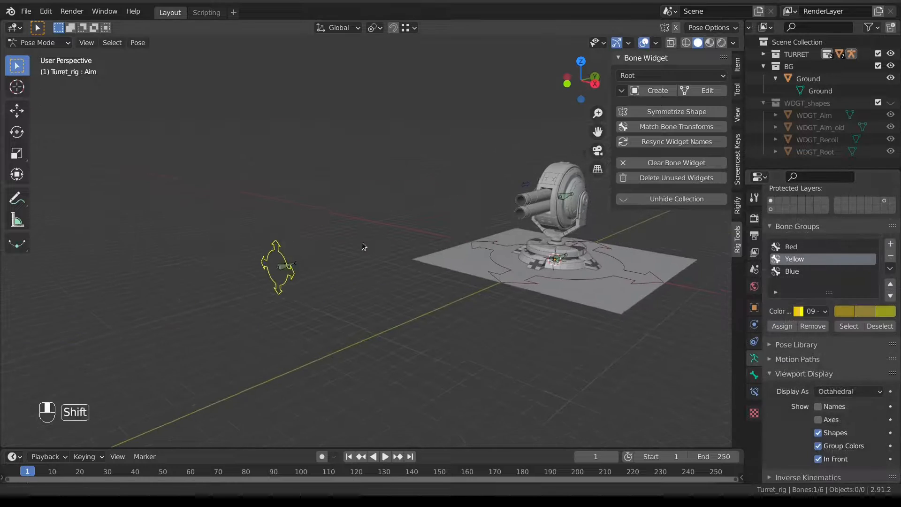
shift+middle_drag(362, 243, 369, 240)
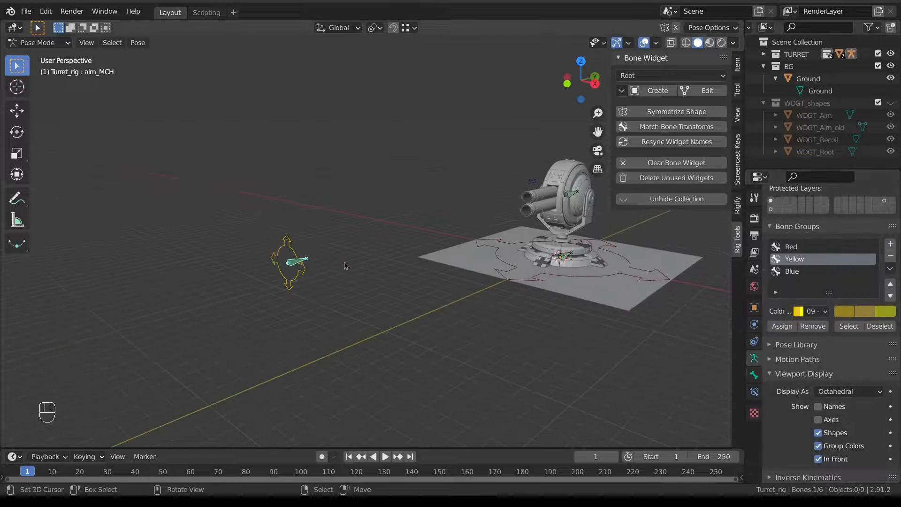
key(m)
click(514, 296)
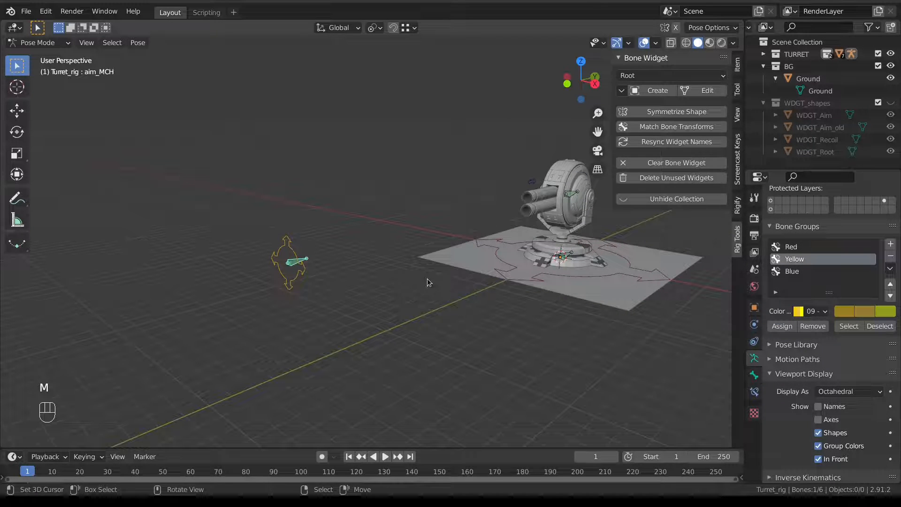
scroll(890, 231, up, 1)
scroll(888, 228, up, 2)
shift+click(885, 225)
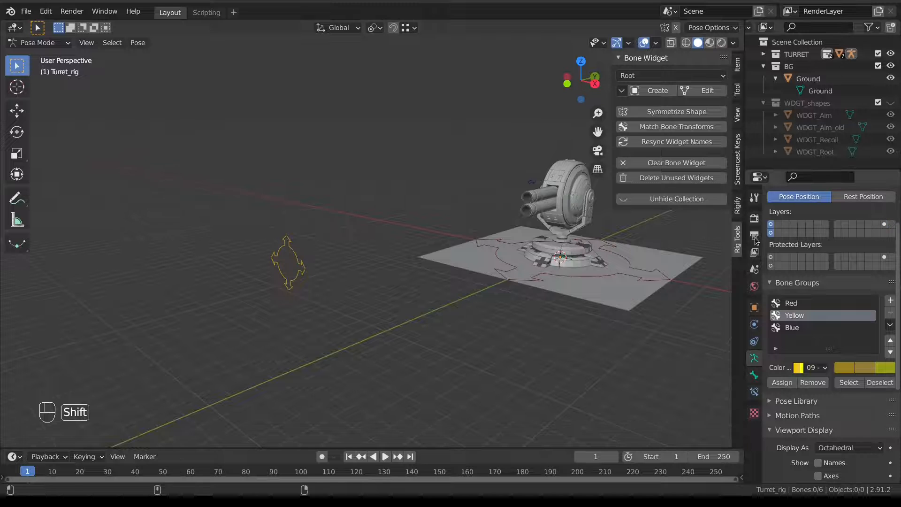
scroll(416, 257, down, 4)
Move the Aim control around several times, watching the turret follow it.
middle_drag(351, 255, 298, 268)
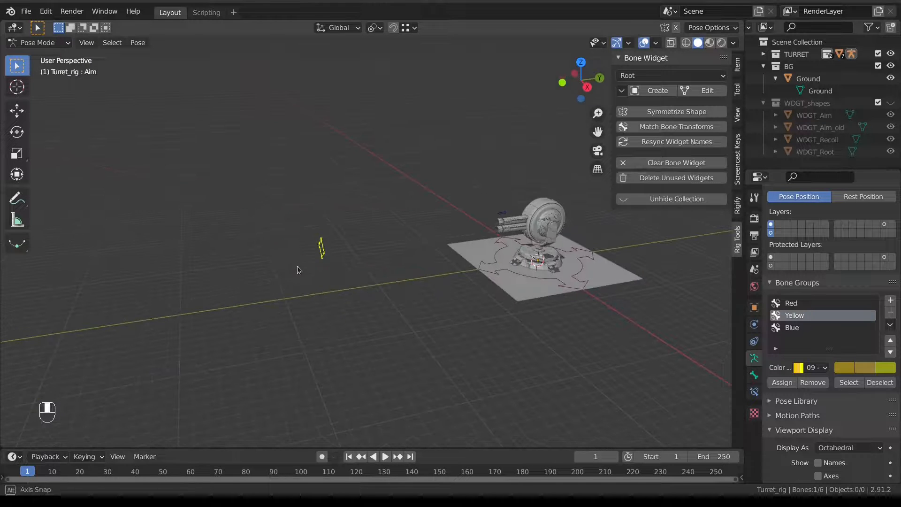
key(g)
click(481, 104)
middle_drag(437, 136, 405, 160)
key(g)
click(306, 257)
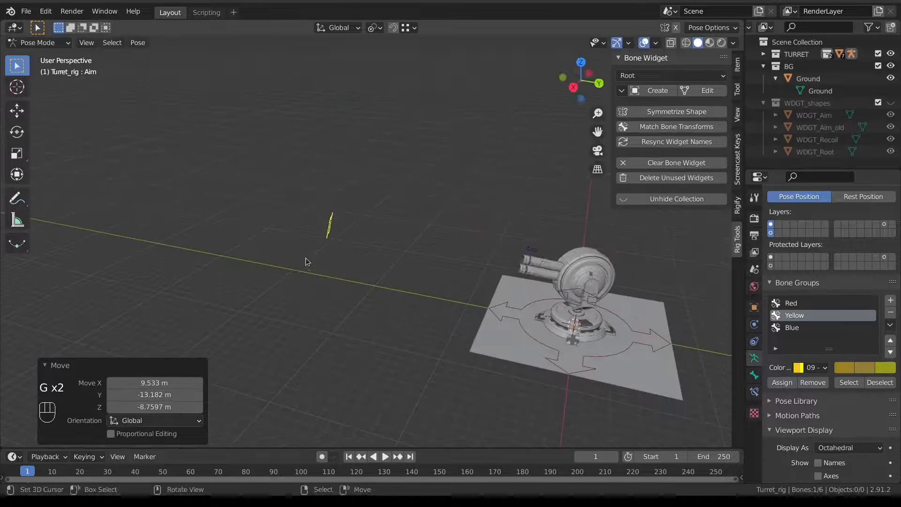
middle_drag(305, 258, 398, 263)
key(g)
click(507, 196)
middle_drag(507, 196, 573, 262)
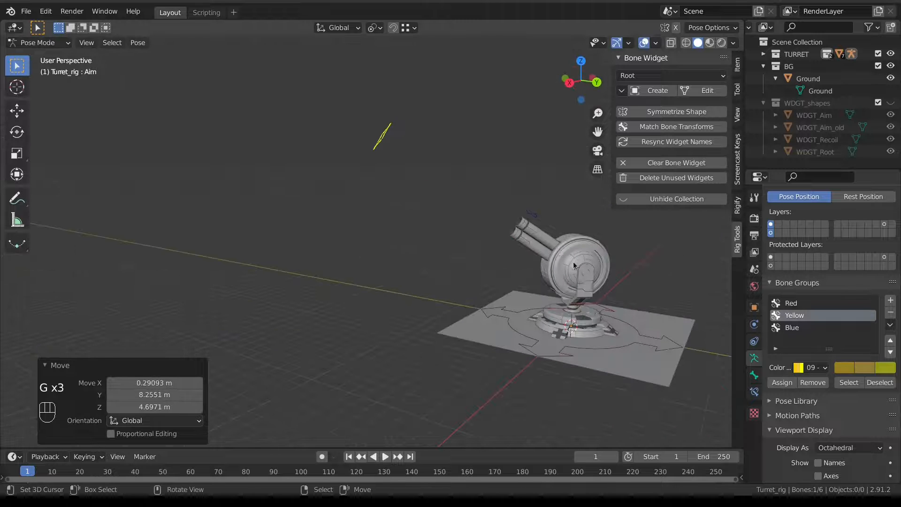
Make two more Aim control moves, the last offsetting it by X 1.0525, Y -7.6765, Z -2.5347 m.
scroll(407, 182, down, 3)
middle_drag(408, 183, 434, 174)
key(g)
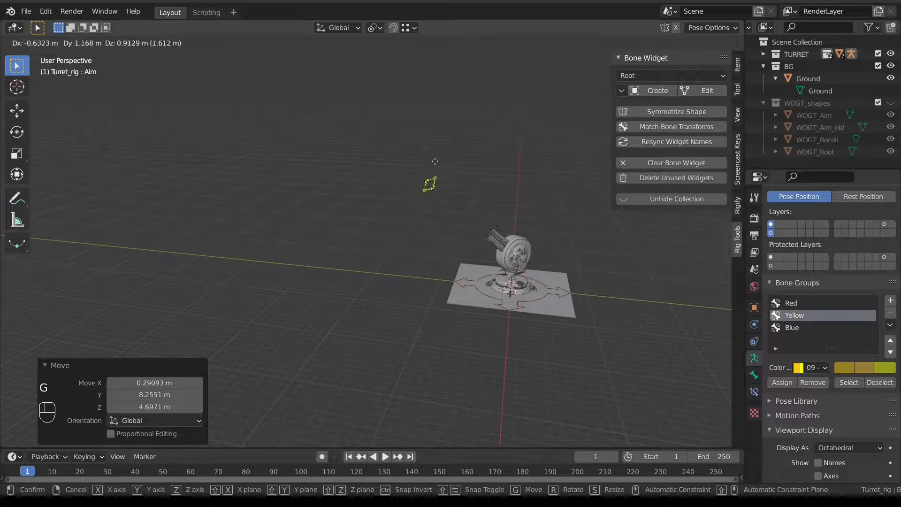
click(376, 216)
middle_drag(376, 215, 421, 233)
key(g)
click(352, 237)
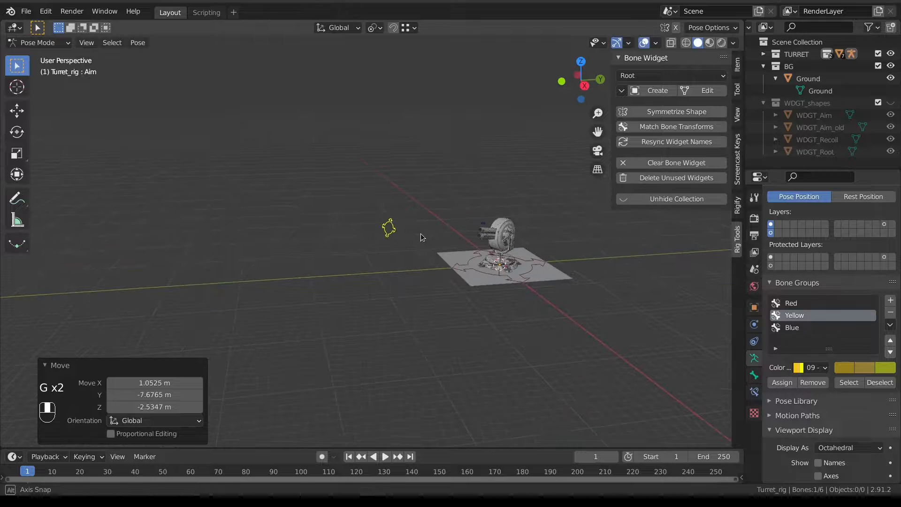